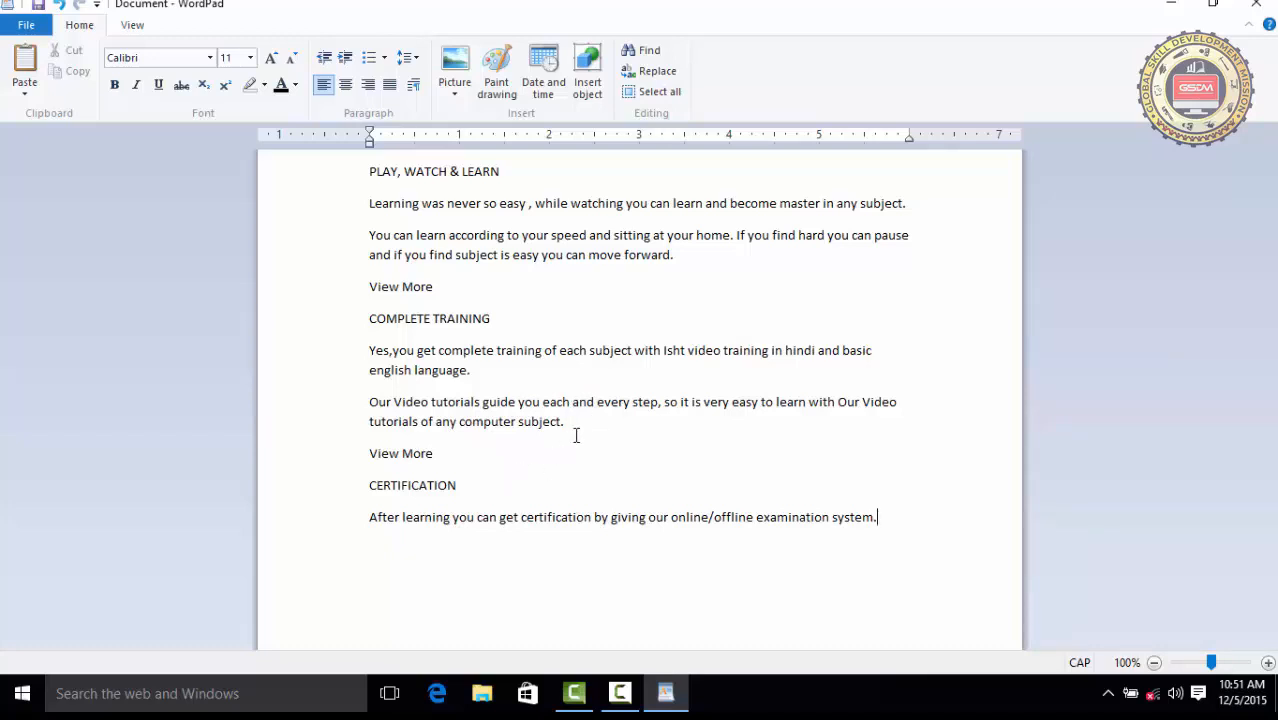
Set the text from the first "View More" through the paragraph ending "any computer subject." to the Britannic Bold font.
{"action": "left_click_drag", "start_coordinate": [565, 422], "coordinate": [378, 316]}
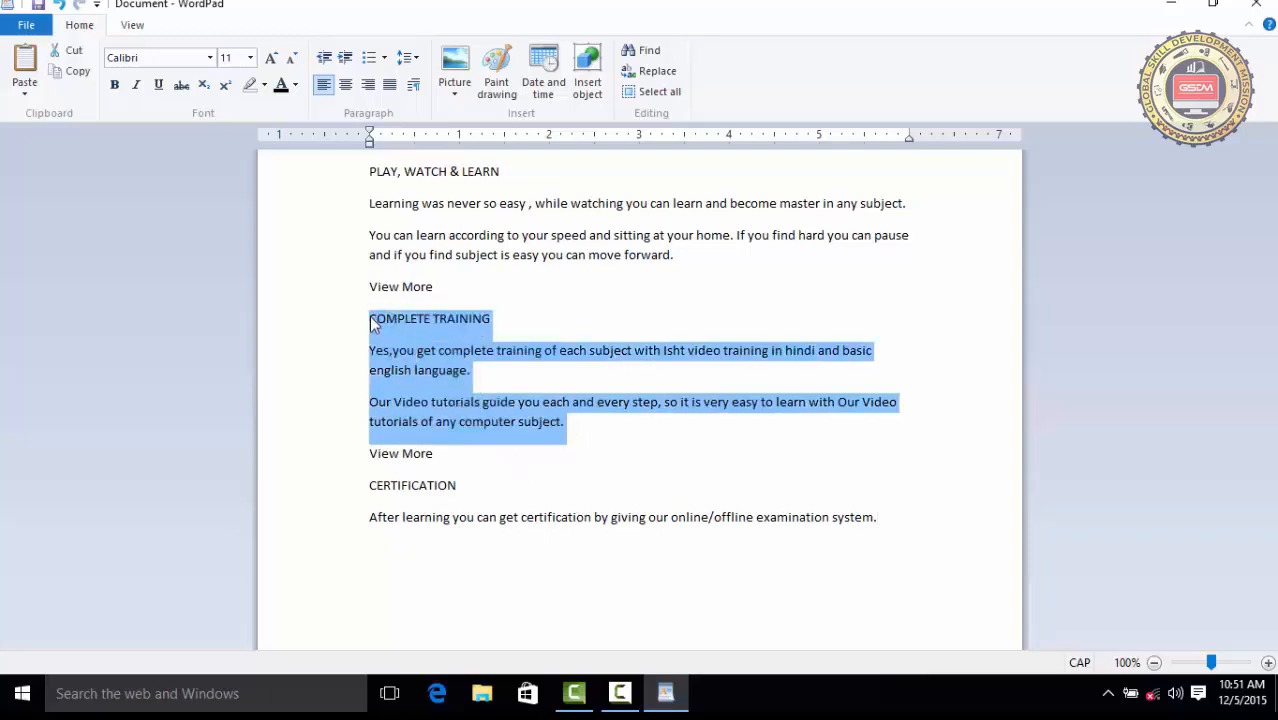
{"action": "left_click", "coordinate": [585, 428]}
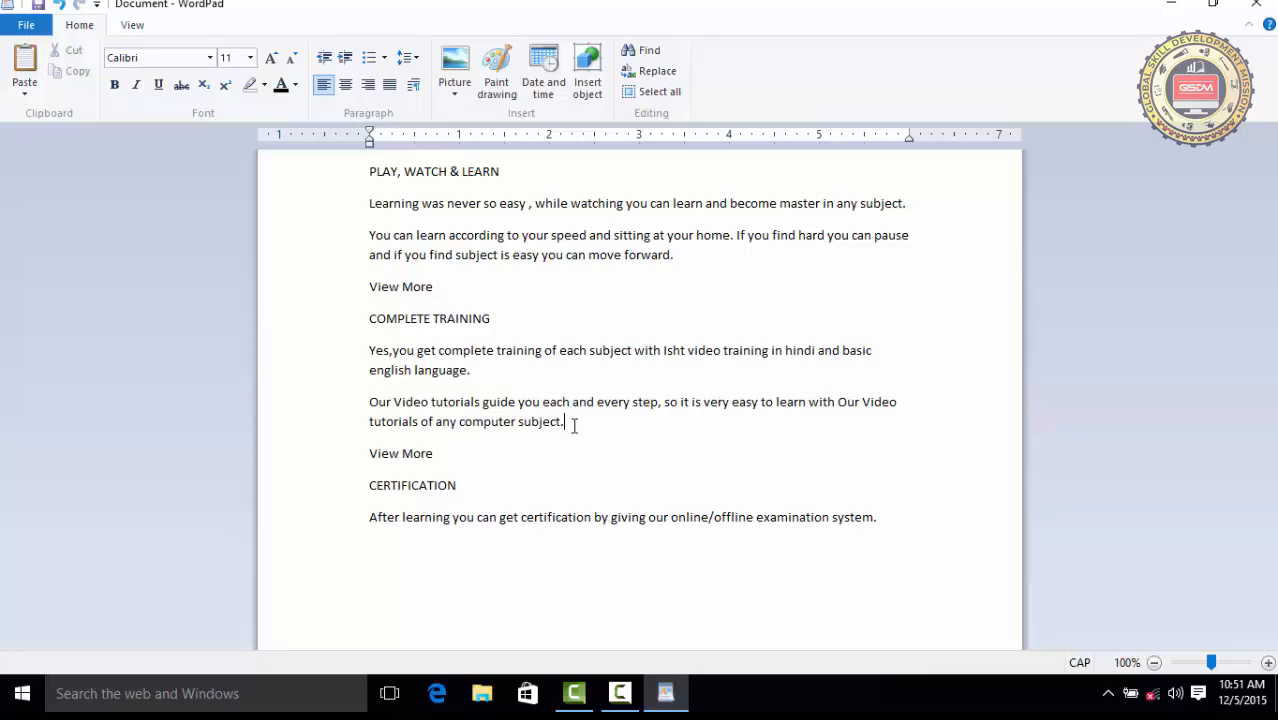
{"action": "left_click_drag", "start_coordinate": [564, 425], "coordinate": [363, 287]}
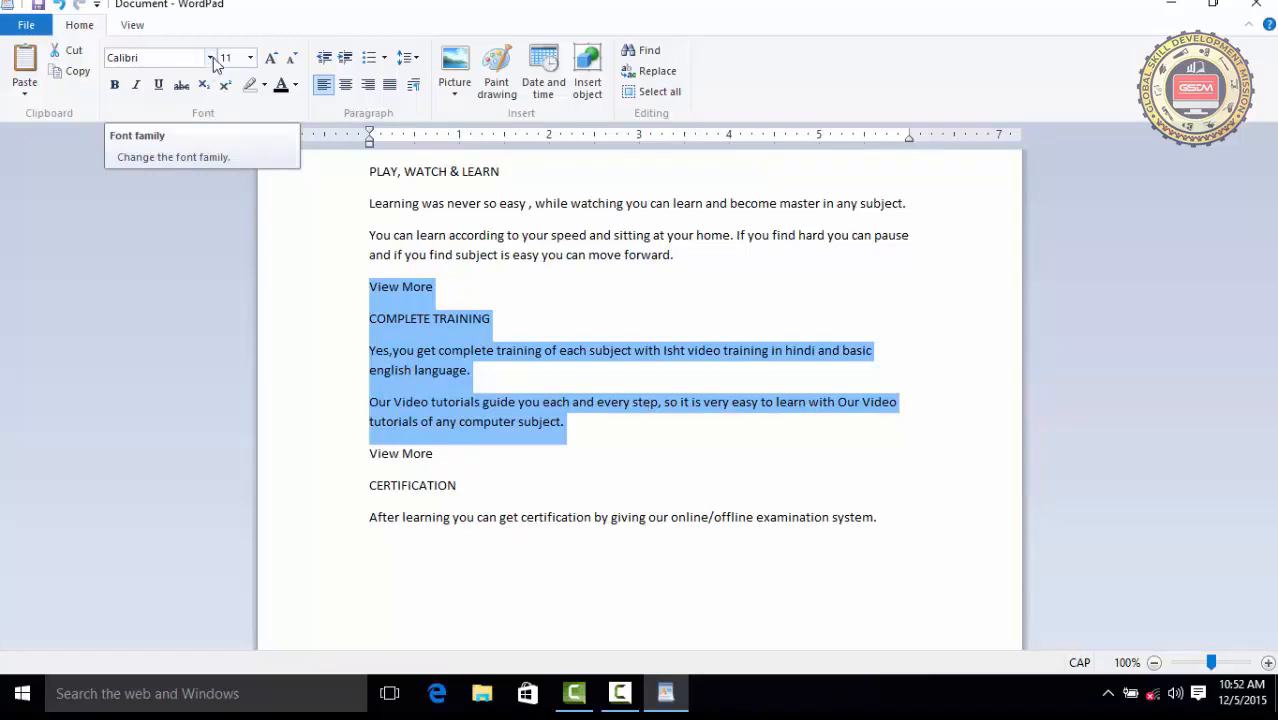
{"action": "left_click", "coordinate": [211, 59]}
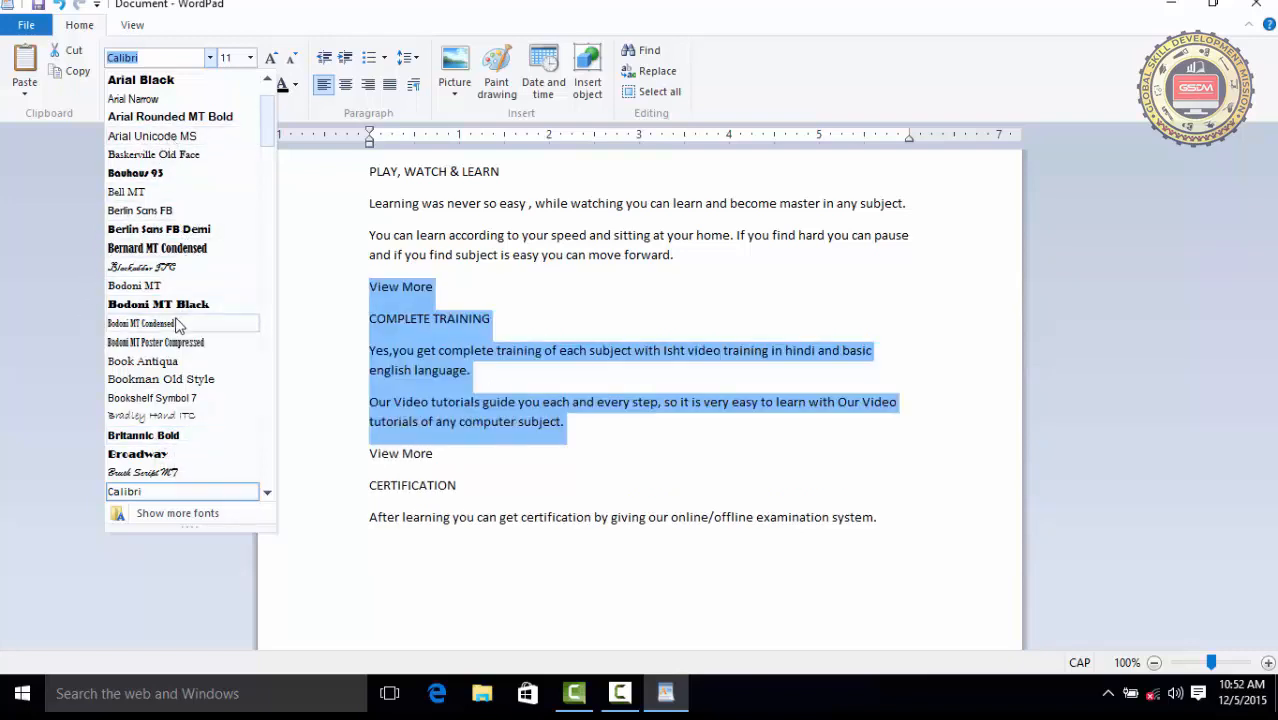
{"action": "left_click", "coordinate": [143, 435]}
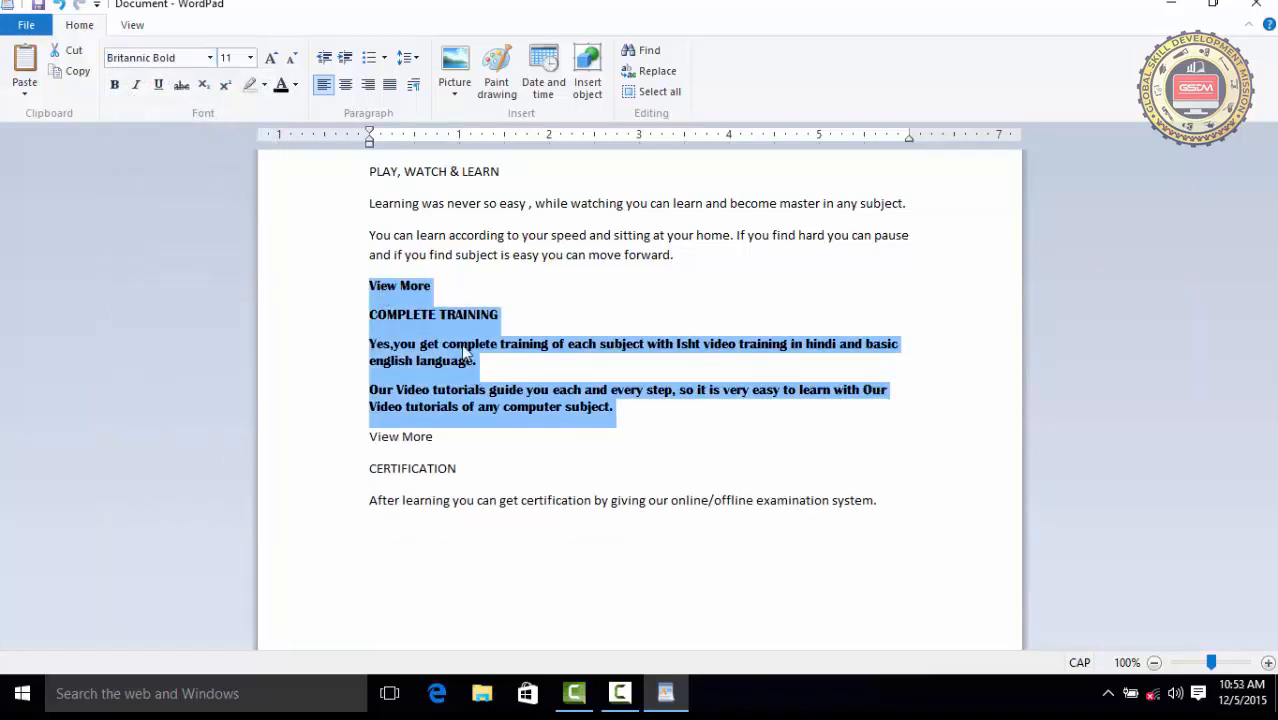
Set the selected text's font size to 18 and enlarge it stepwise to 28.
{"action": "left_click", "coordinate": [251, 60]}
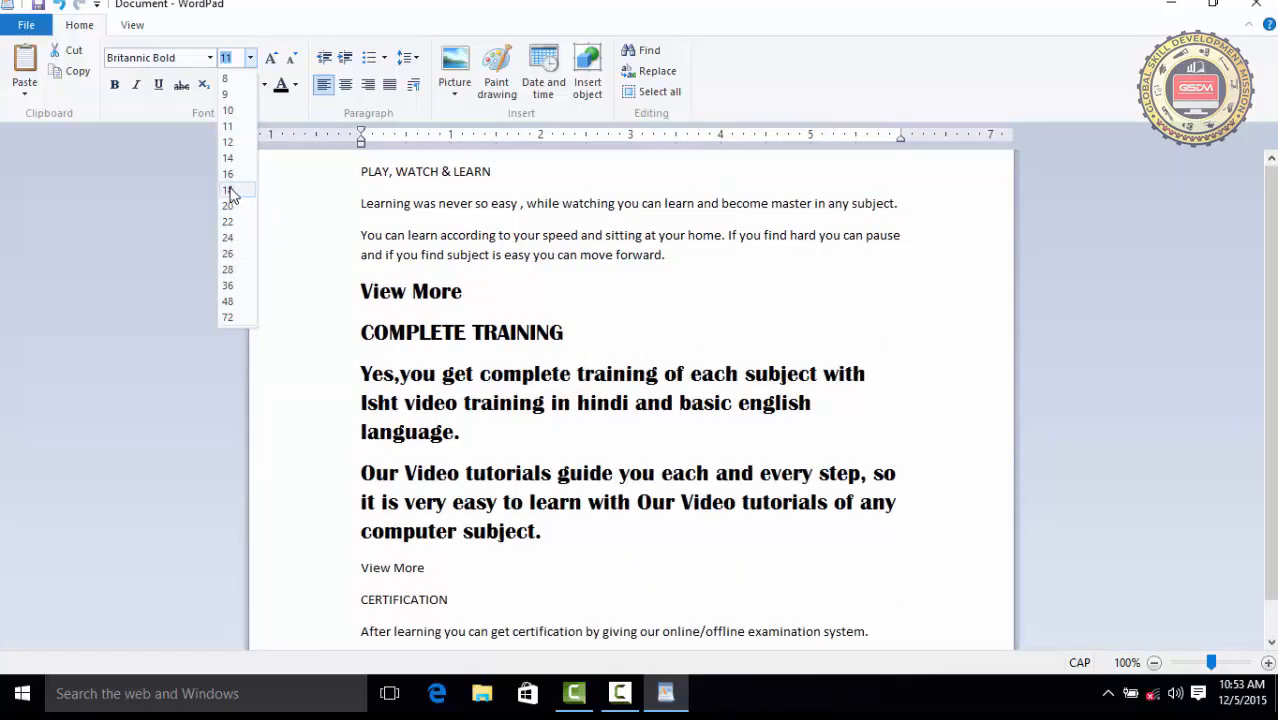
{"action": "left_click", "coordinate": [228, 190]}
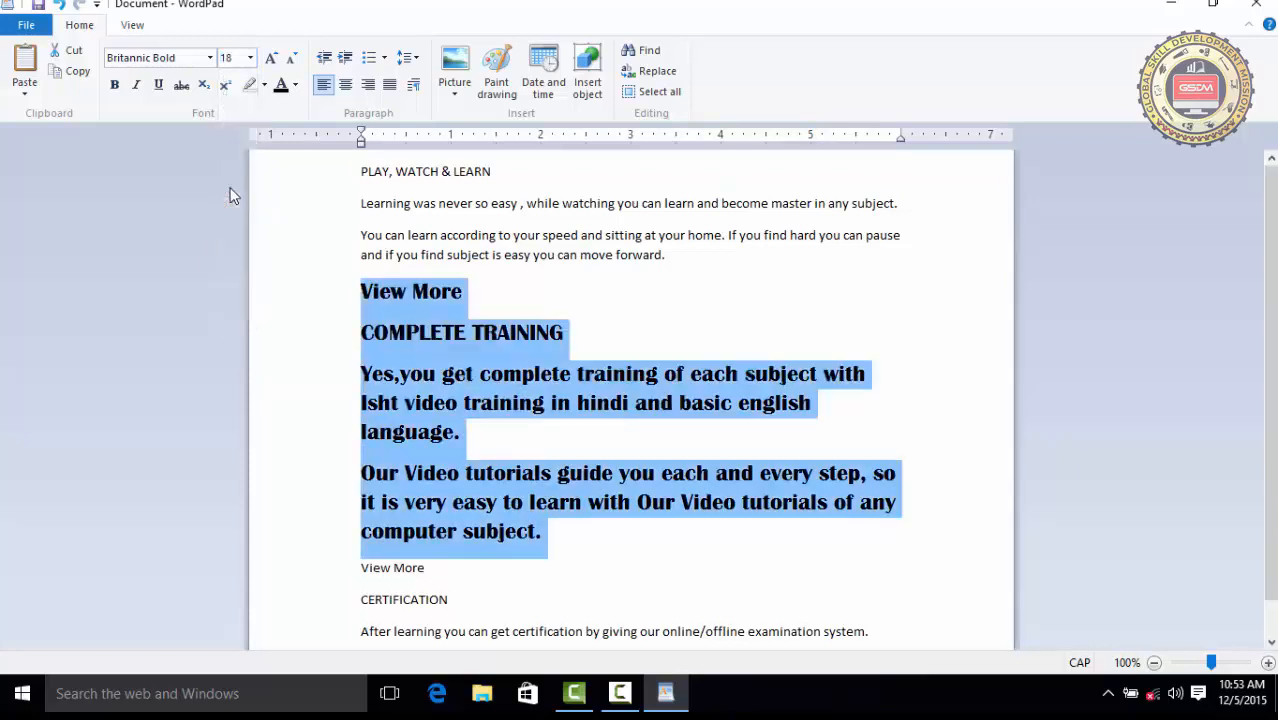
{"action": "left_click", "coordinate": [271, 60]}
{"action": "left_click", "coordinate": [271, 60]}
{"action": "left_click", "coordinate": [271, 60]}
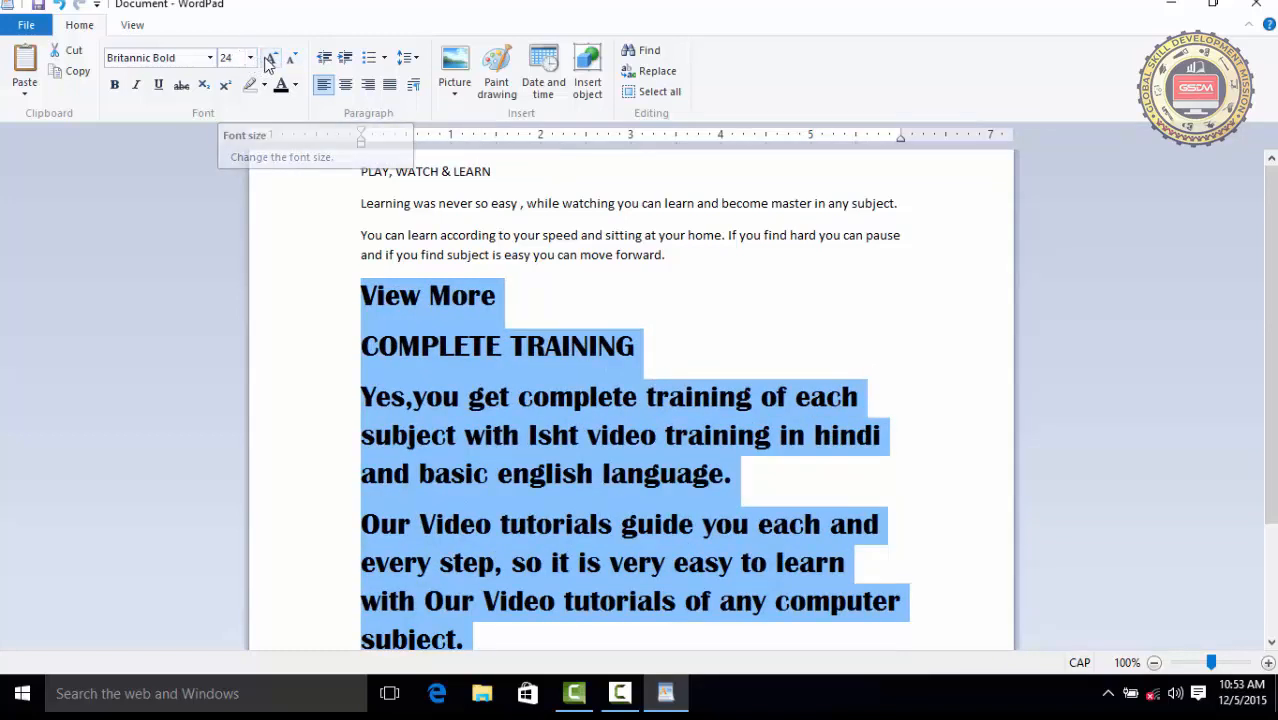
{"action": "left_click", "coordinate": [270, 58]}
{"action": "left_click", "coordinate": [270, 60]}
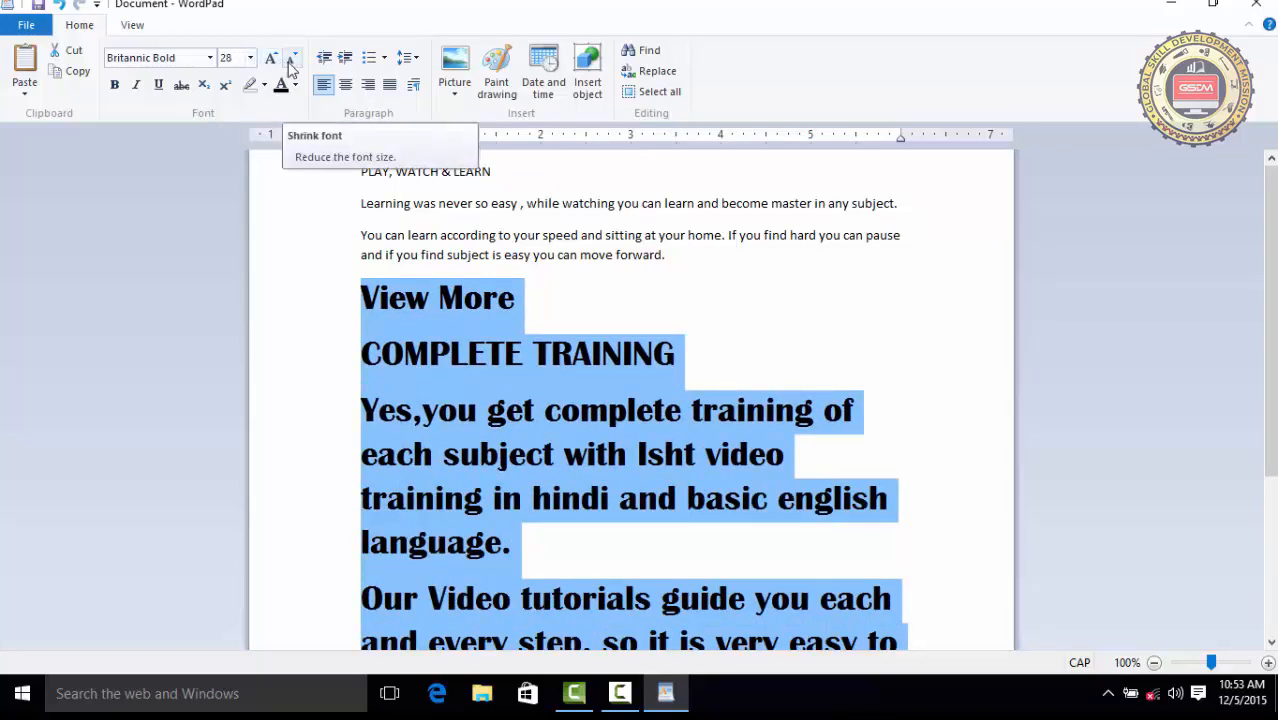
Shrink the selected Britannic Bold text stepwise to font size 16.
{"action": "left_click", "coordinate": [292, 60]}
{"action": "left_click", "coordinate": [292, 60]}
{"action": "left_click", "coordinate": [292, 60]}
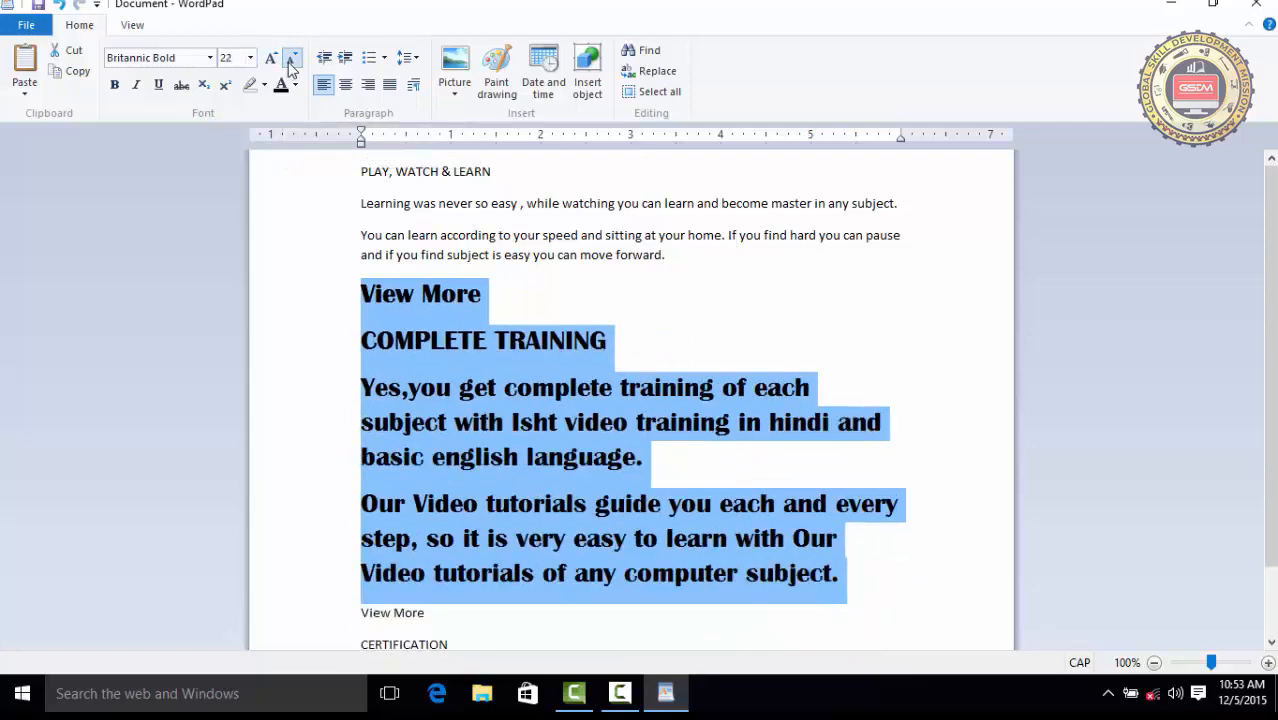
{"action": "left_click", "coordinate": [292, 60]}
{"action": "left_click", "coordinate": [291, 62]}
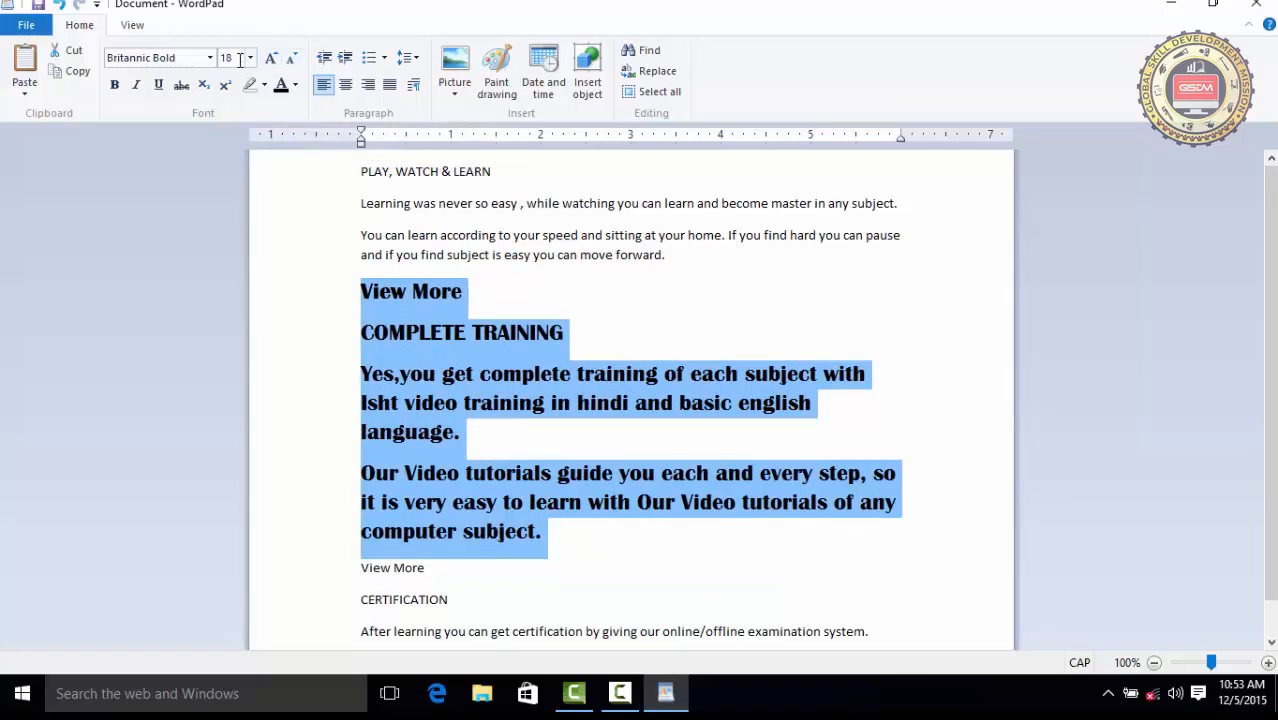
{"action": "left_click", "coordinate": [292, 60]}
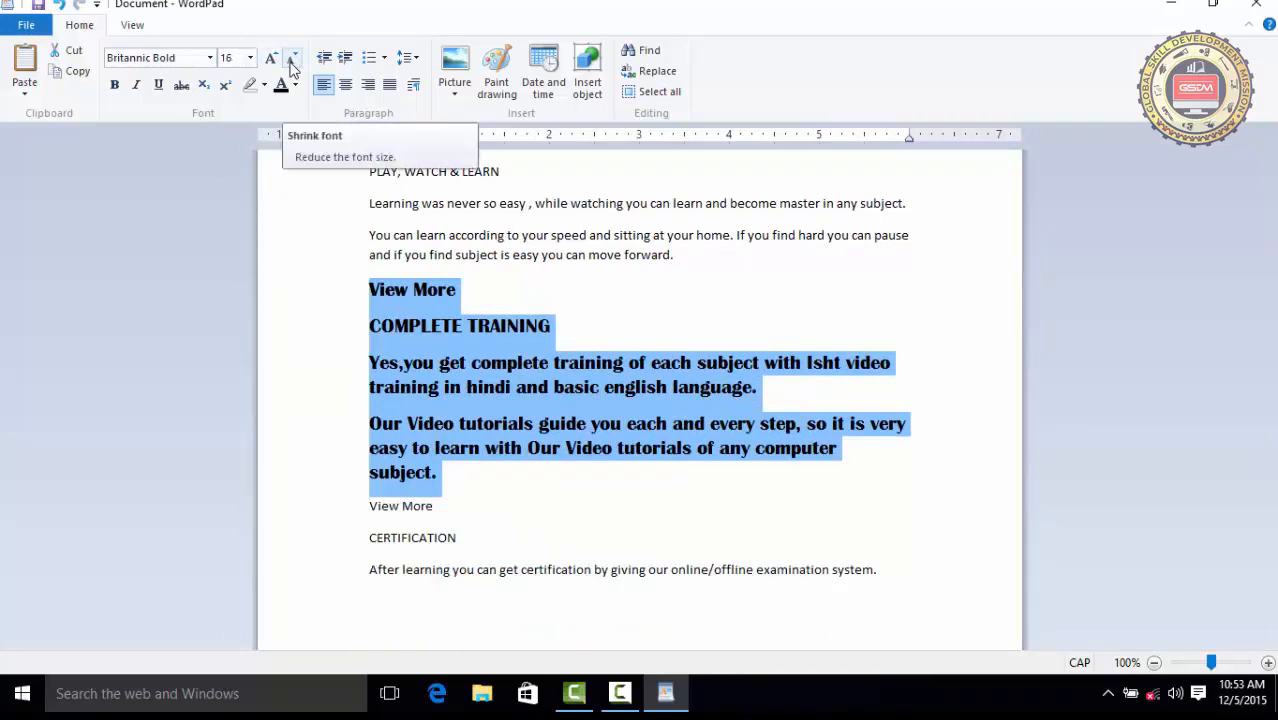
Toggle bold on and off on the selected Britannic Bold text.
{"action": "left_click", "coordinate": [120, 87]}
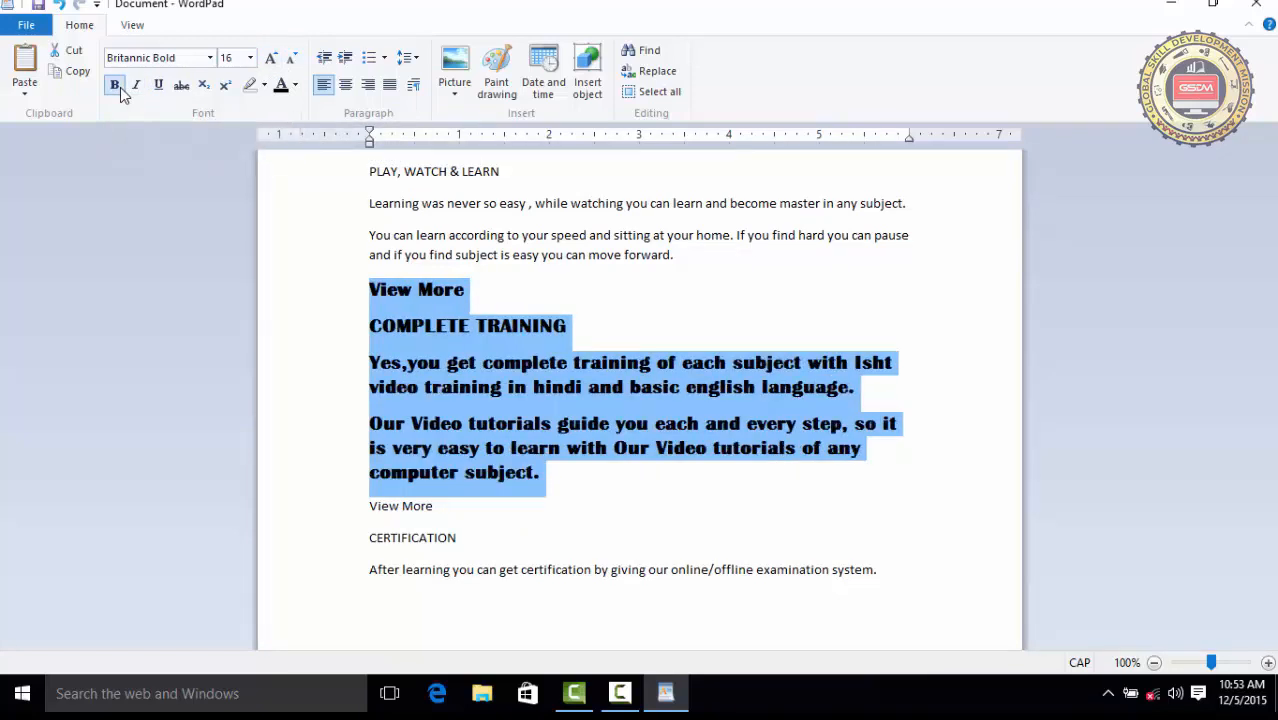
{"action": "left_click", "coordinate": [117, 88]}
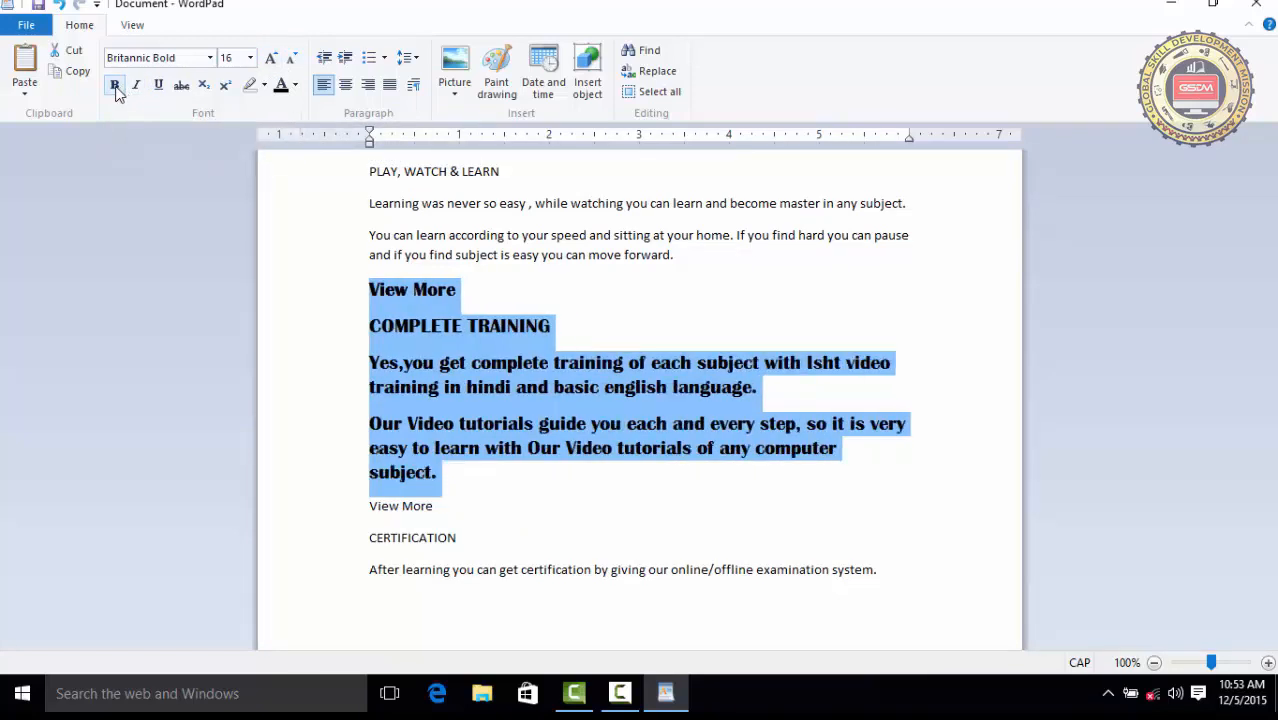
{"action": "left_click", "coordinate": [116, 89]}
{"action": "left_click", "coordinate": [116, 89]}
Toggle italic on and off on the selected Britannic Bold text.
{"action": "left_click", "coordinate": [138, 88]}
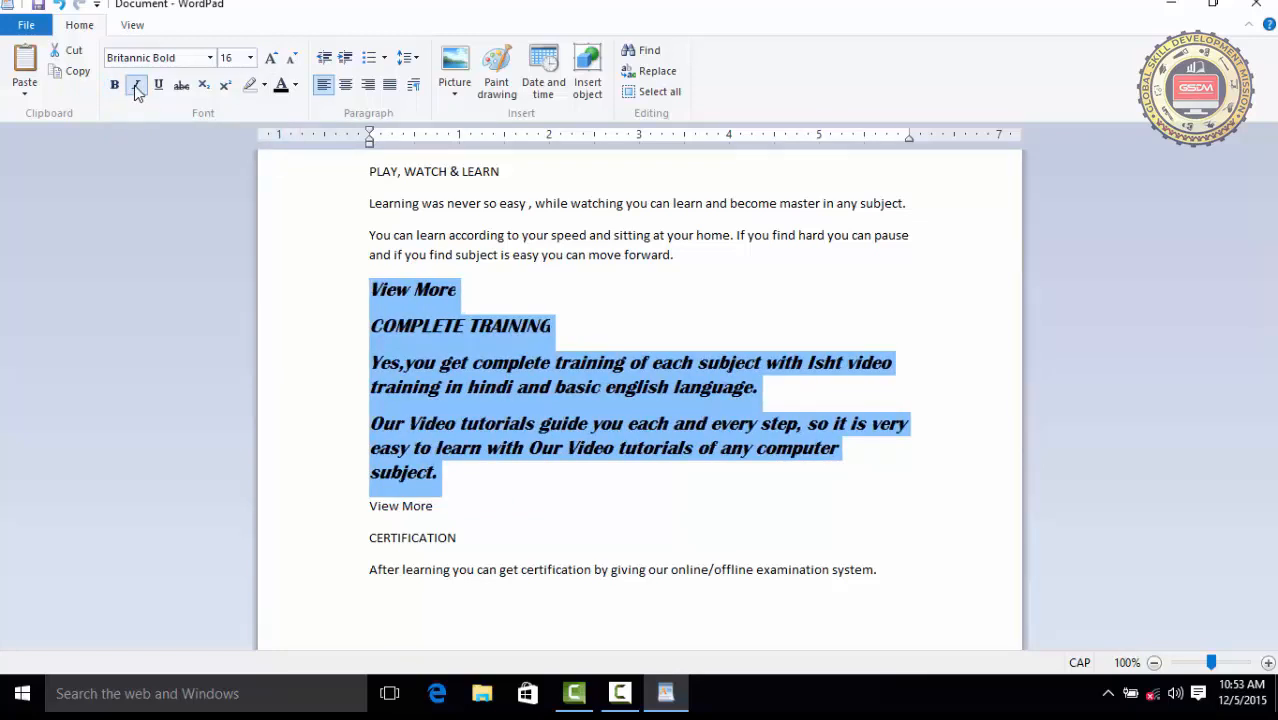
{"action": "left_click", "coordinate": [138, 88]}
{"action": "left_click", "coordinate": [138, 88]}
{"action": "left_click", "coordinate": [138, 88]}
Try underline, strikethrough and bold one after another on the selected text, removing each effect again.
{"action": "left_click", "coordinate": [159, 87]}
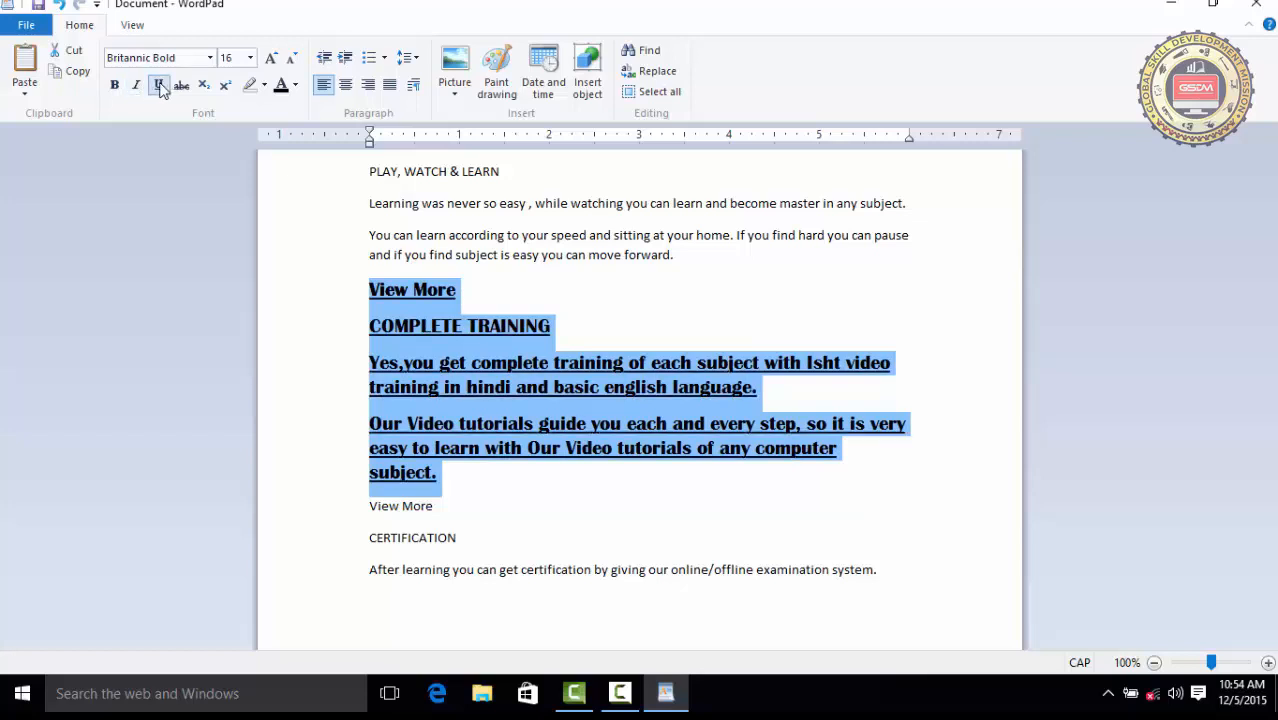
{"action": "left_click", "coordinate": [159, 87]}
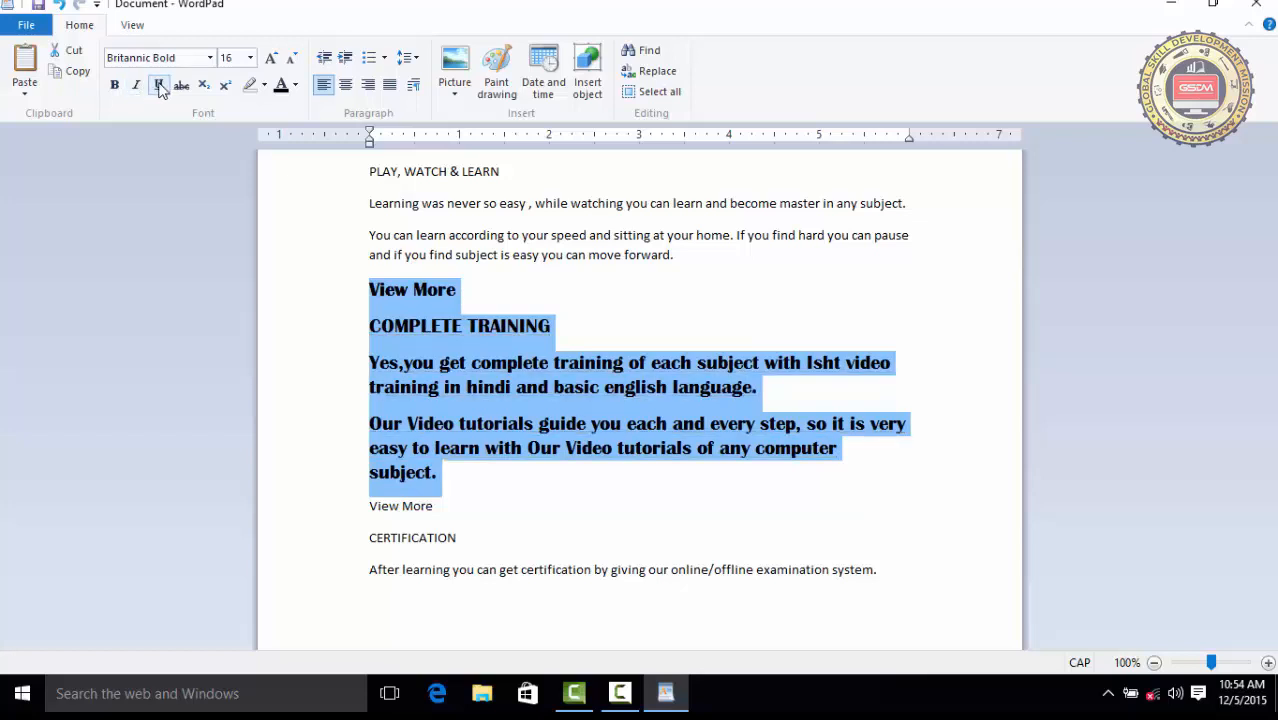
{"action": "left_click", "coordinate": [181, 86]}
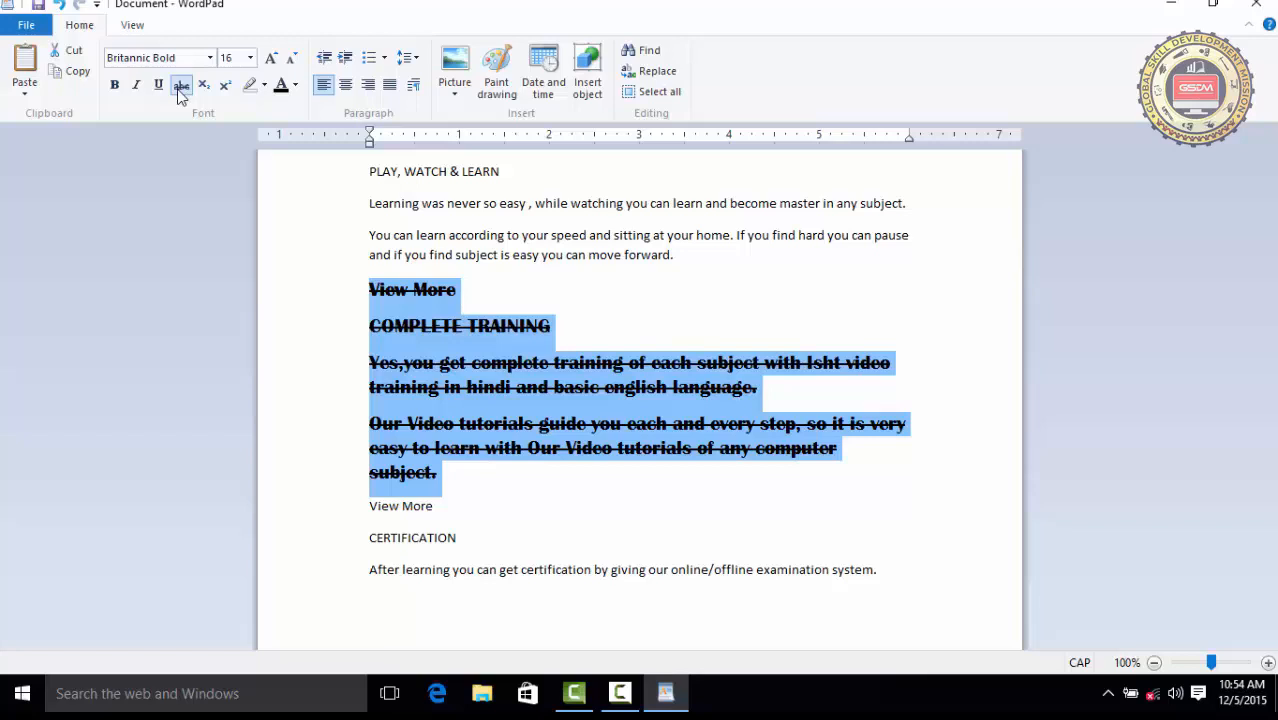
{"action": "left_click", "coordinate": [182, 88]}
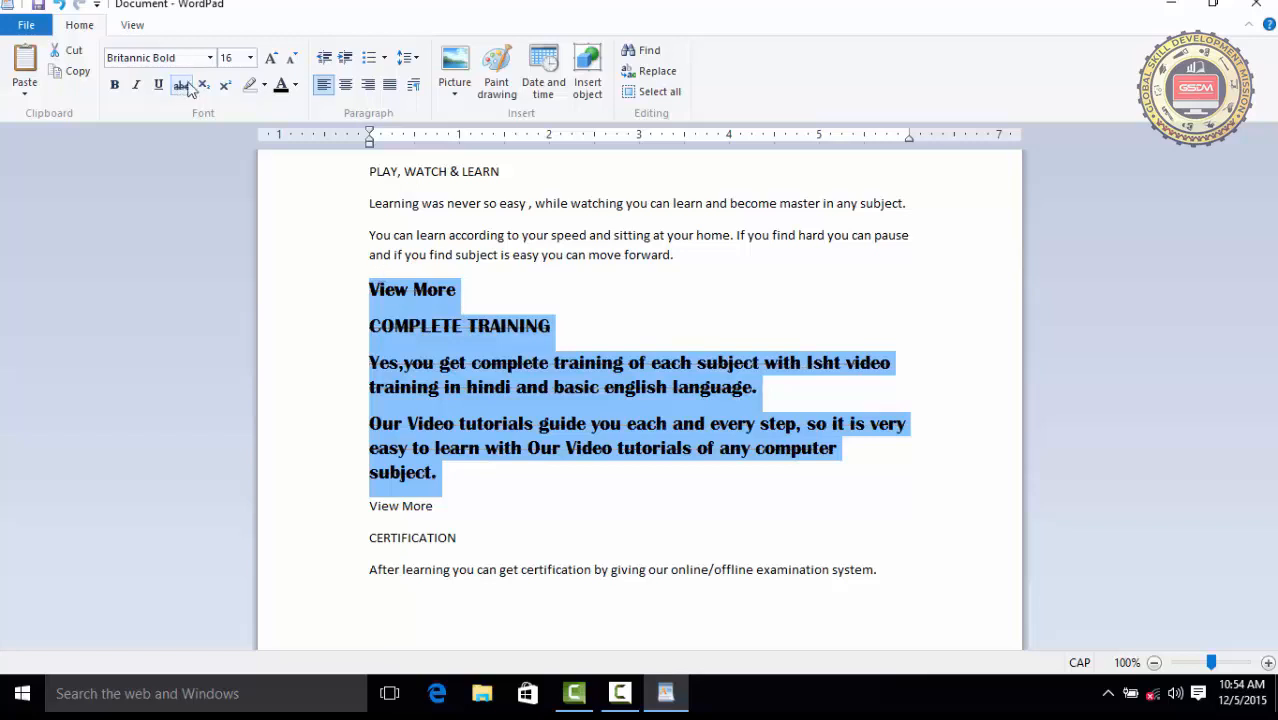
{"action": "left_click", "coordinate": [116, 88]}
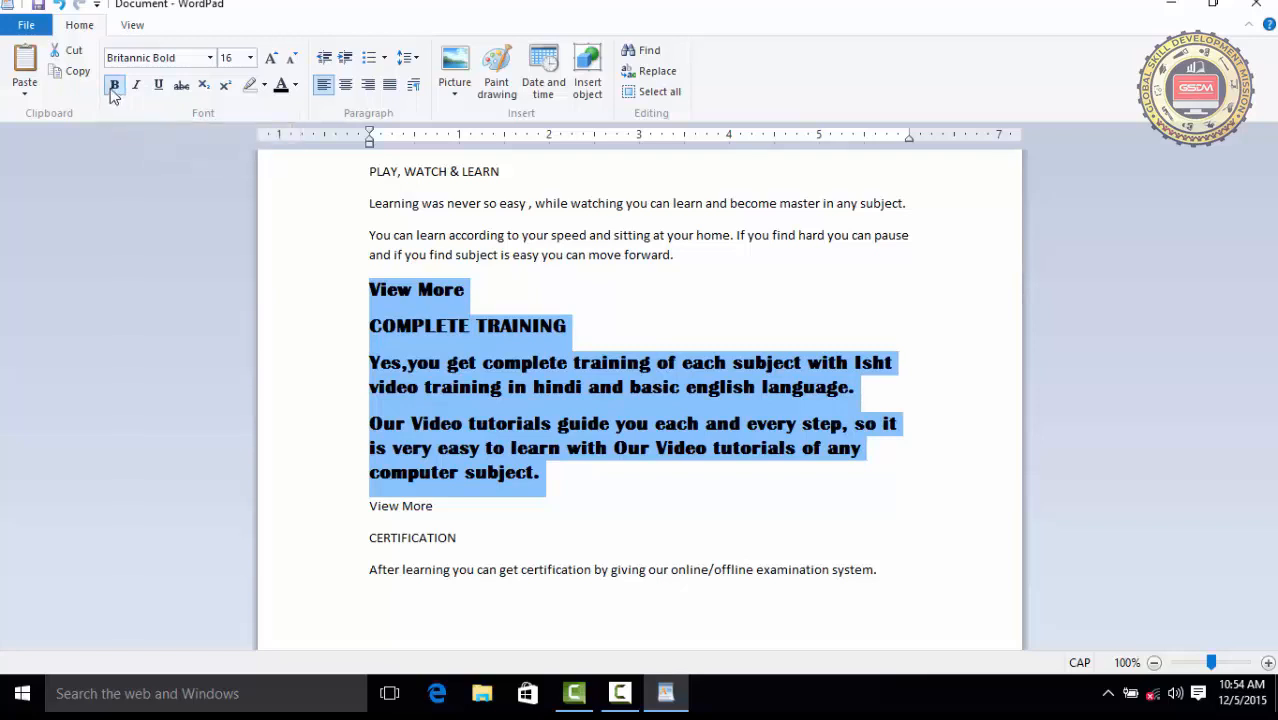
{"action": "left_click", "coordinate": [114, 86]}
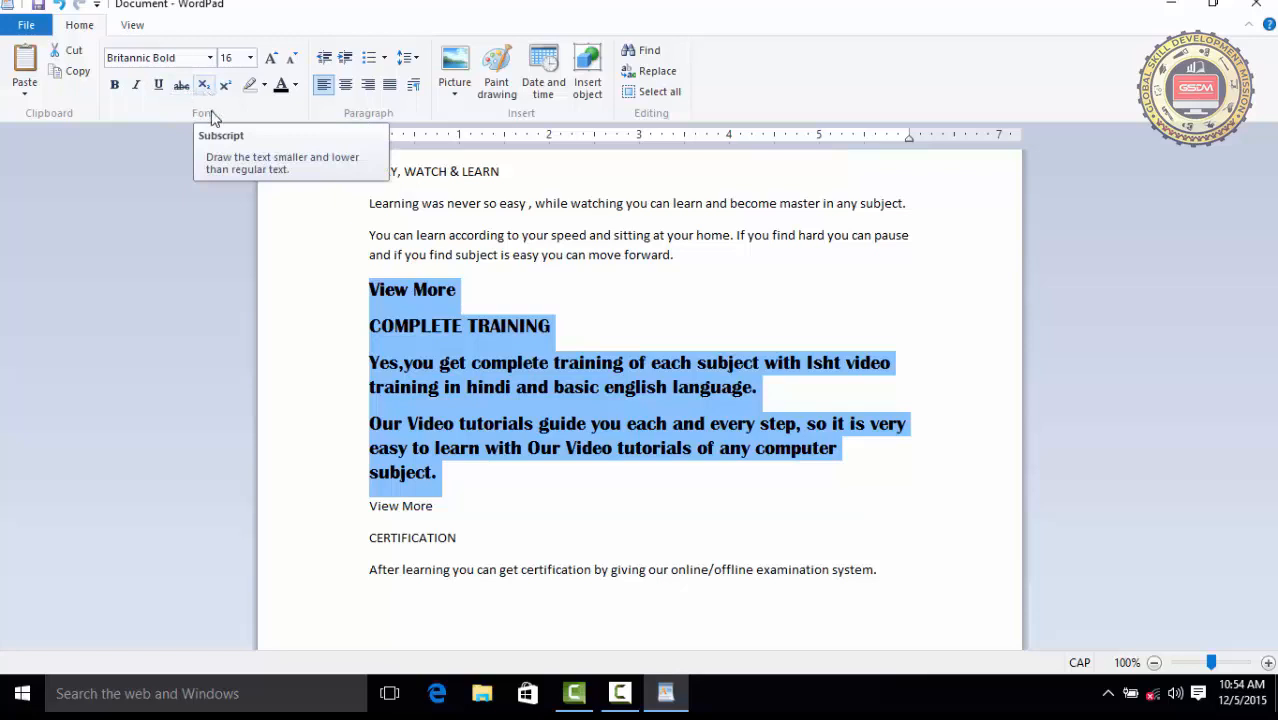
Add a new line reading "LOG10" below the last paragraph under CERTIFICATION.
{"action": "left_click", "coordinate": [583, 531]}
{"action": "left_click", "coordinate": [893, 567]}
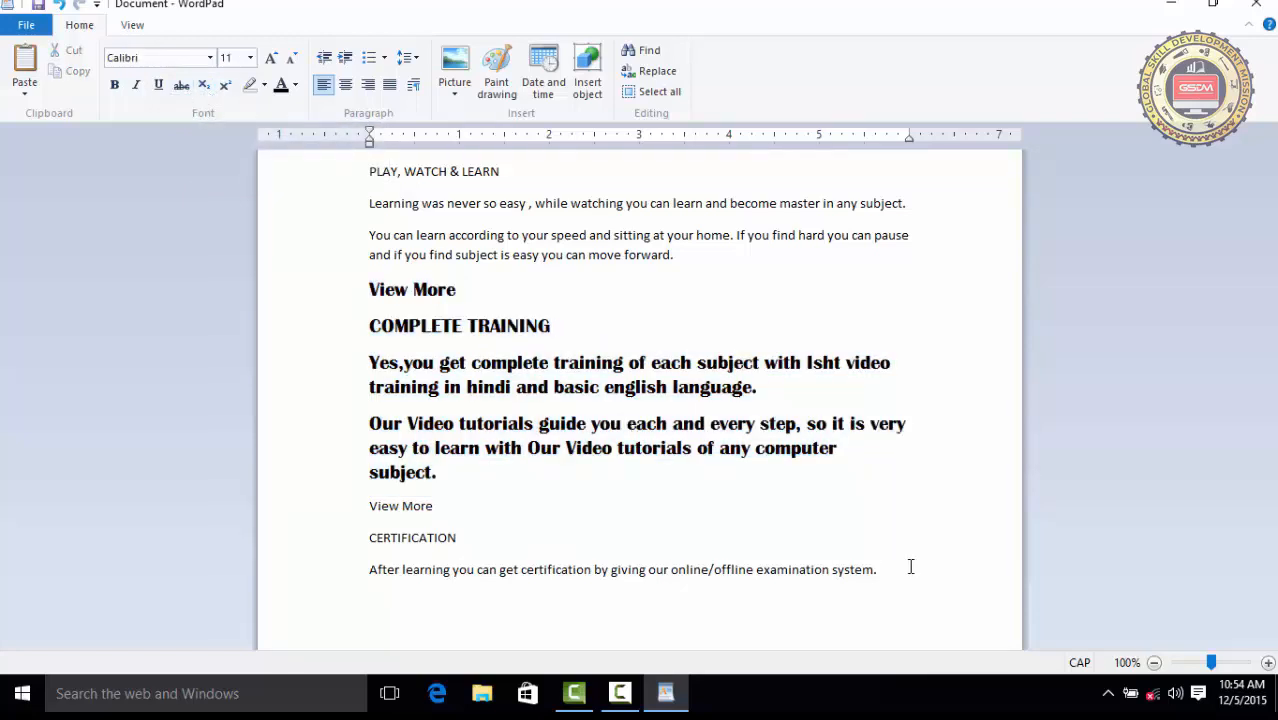
{"action": "key", "text": "Return"}
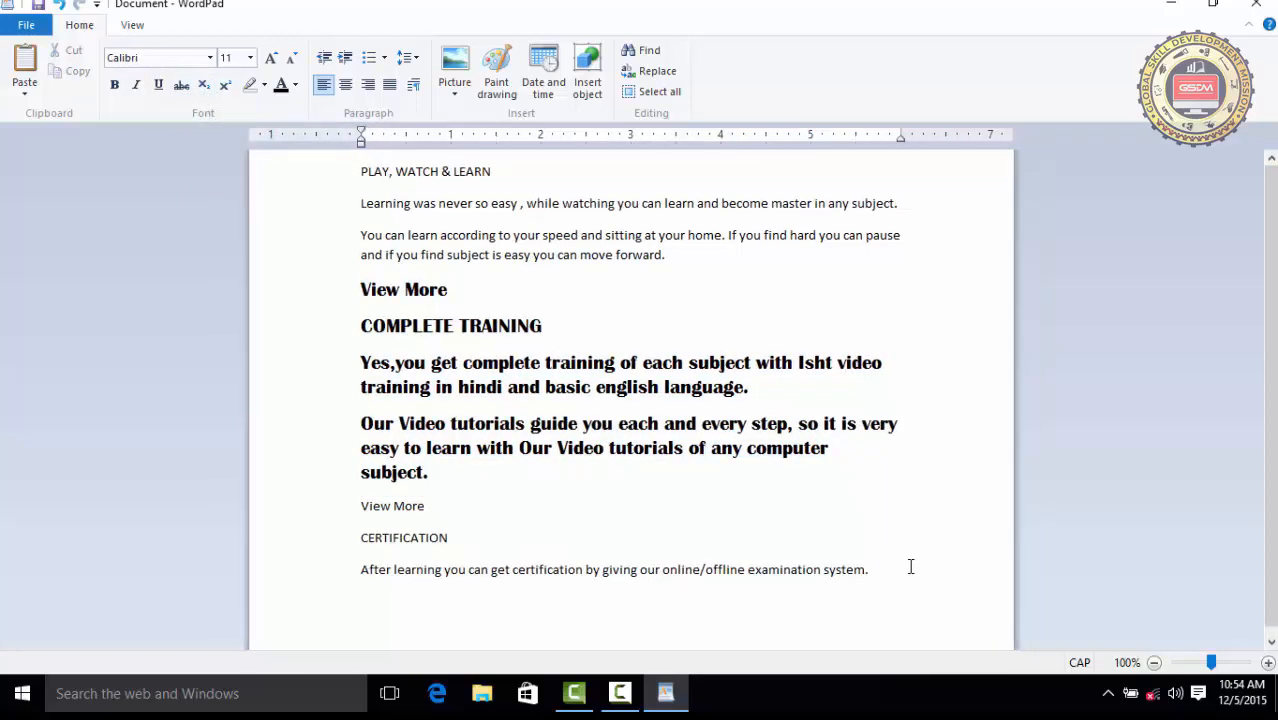
{"action": "type", "text": "LOG10"}
Format the "10" in "LOG10" as subscript.
{"action": "double_click", "coordinate": [398, 603]}
{"action": "left_click", "coordinate": [413, 603]}
{"action": "left_click_drag", "start_coordinate": [387, 601], "coordinate": [401, 599]}
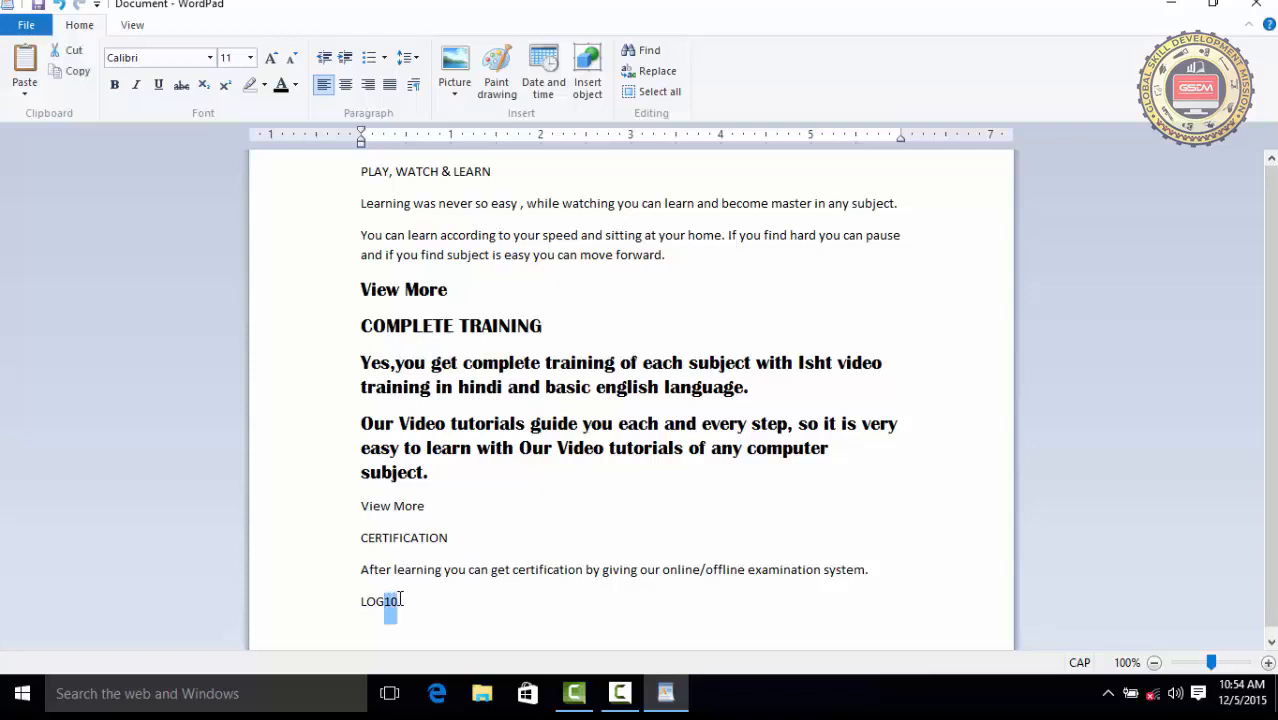
{"action": "left_click", "coordinate": [205, 88]}
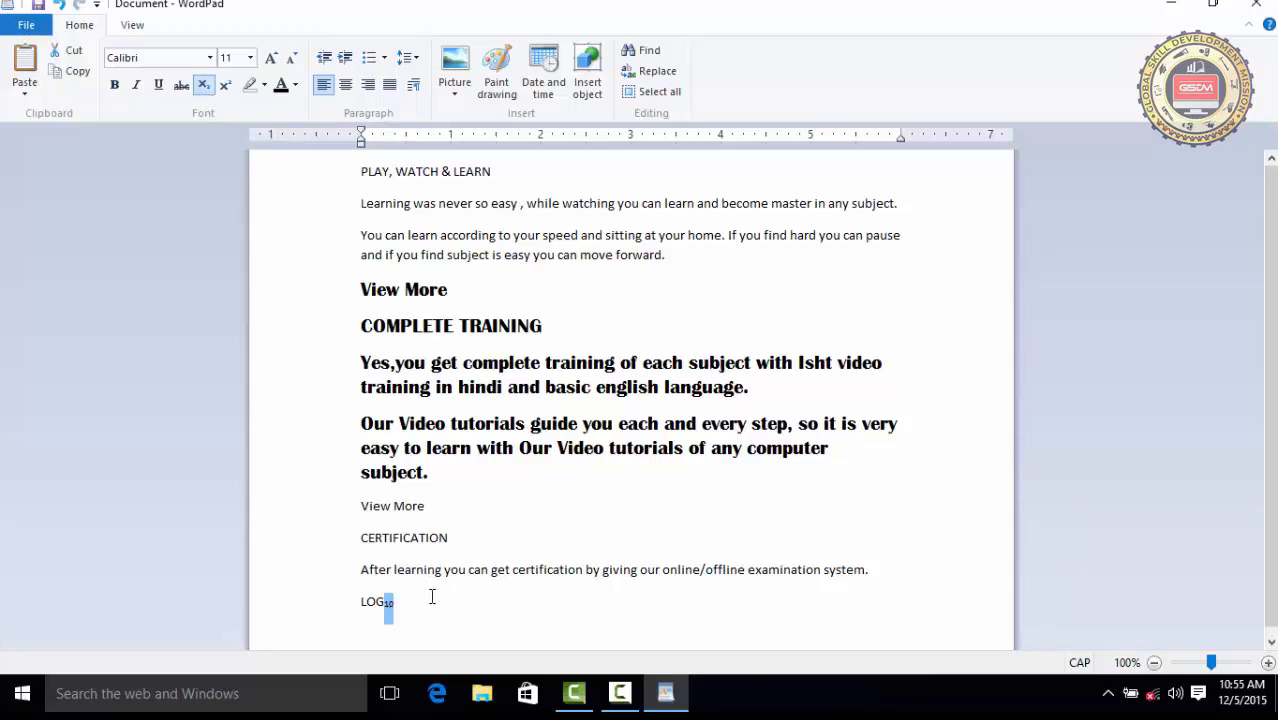
Select only the "10" in the LOG10 line and remove its subscript formatting.
{"action": "left_click", "coordinate": [408, 601]}
{"action": "left_click", "coordinate": [395, 602]}
{"action": "double_click", "coordinate": [395, 602]}
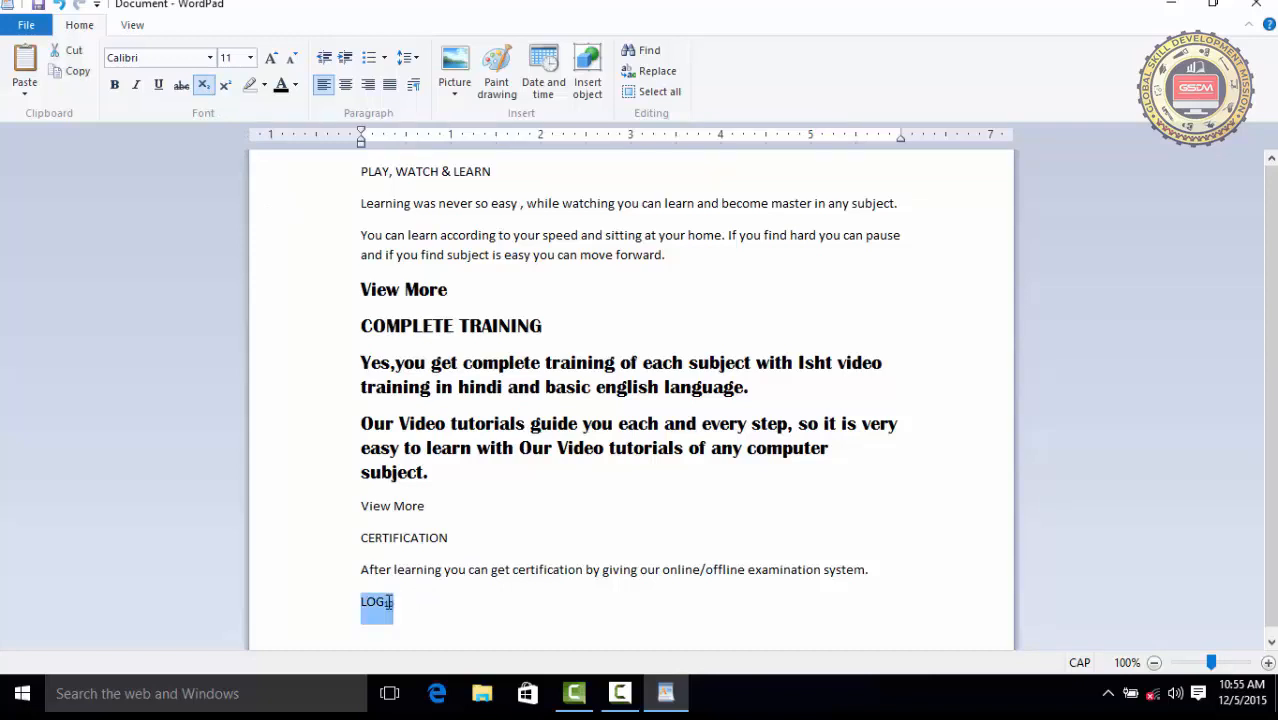
{"action": "left_click", "coordinate": [441, 600]}
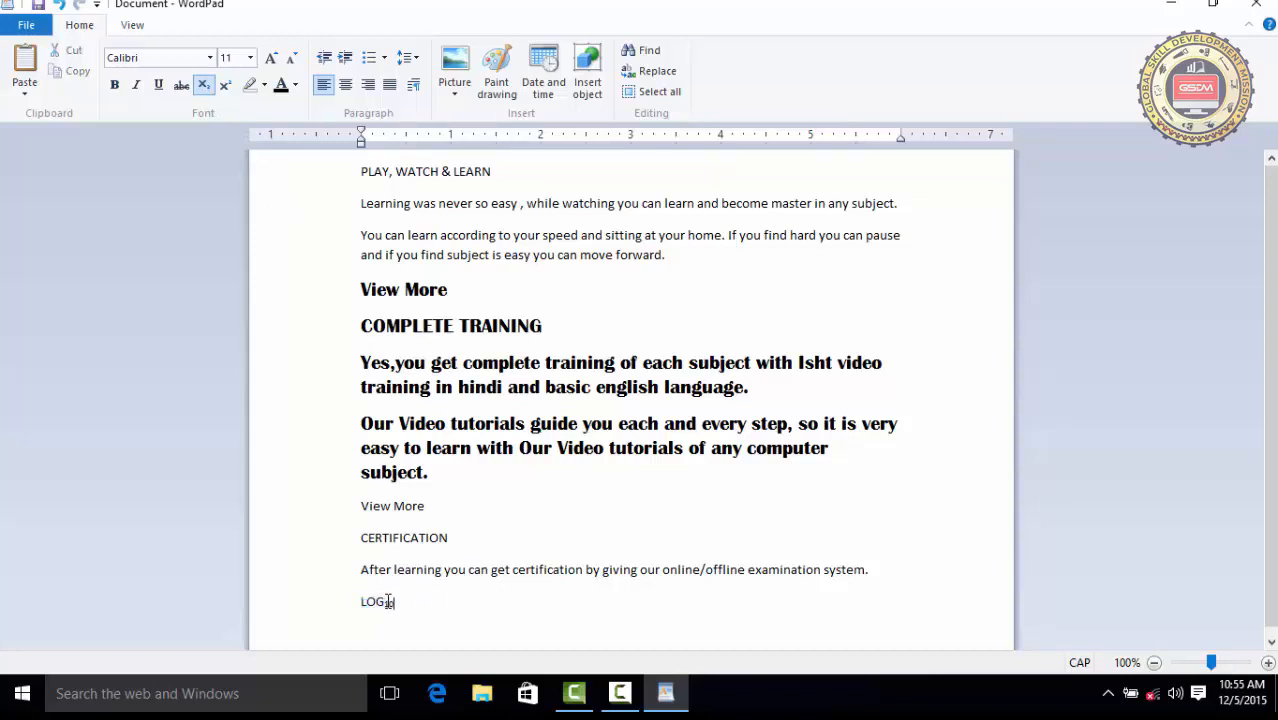
{"action": "double_click", "coordinate": [390, 601]}
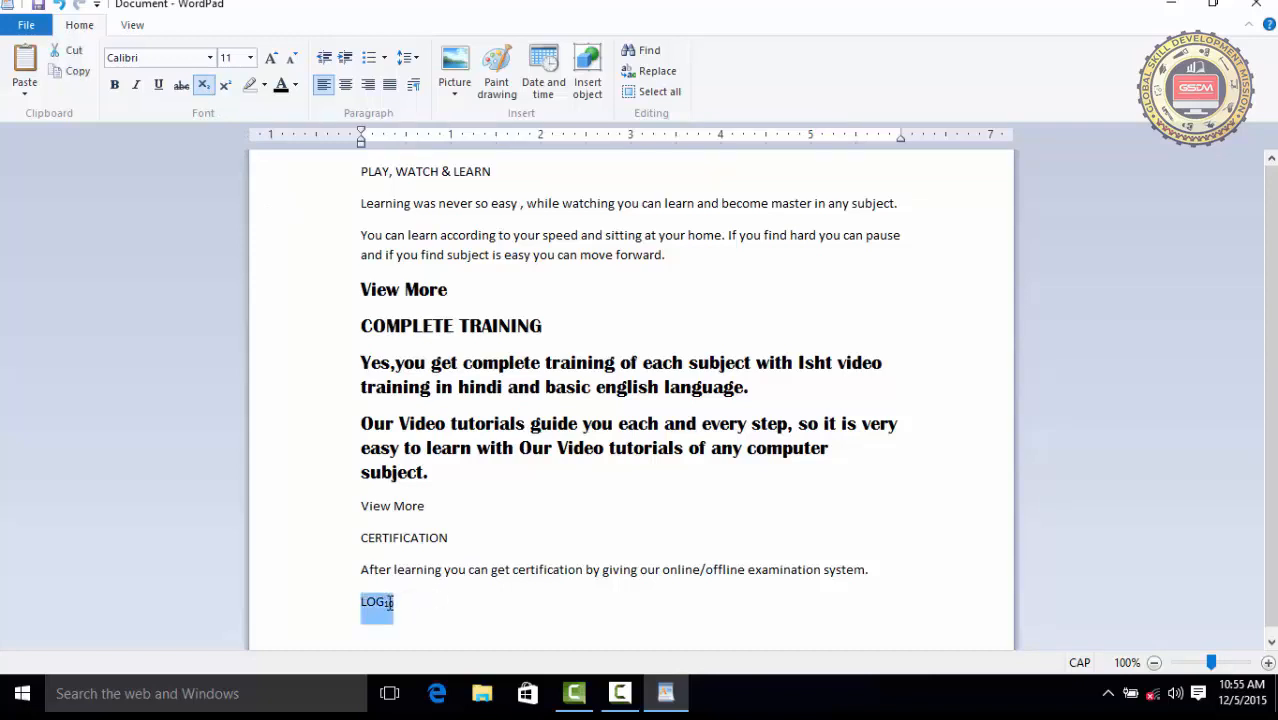
{"action": "left_click", "coordinate": [402, 601]}
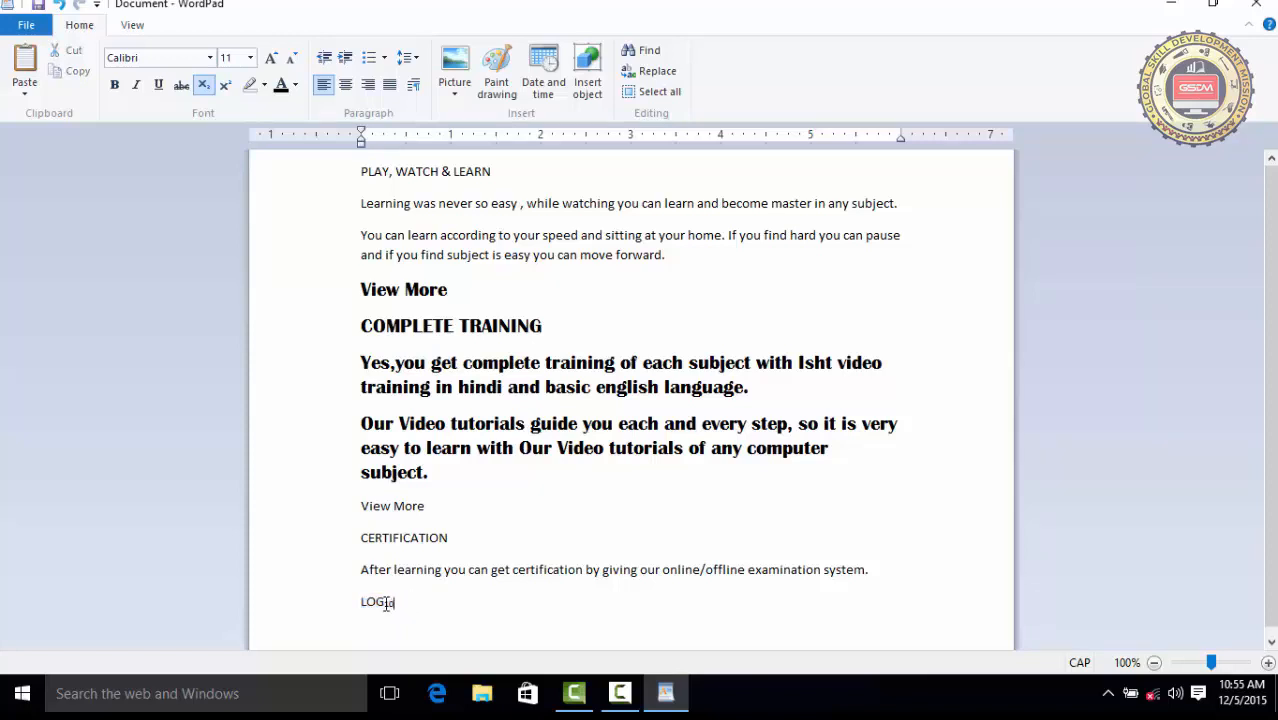
{"action": "left_click_drag", "start_coordinate": [384, 603], "coordinate": [395, 604]}
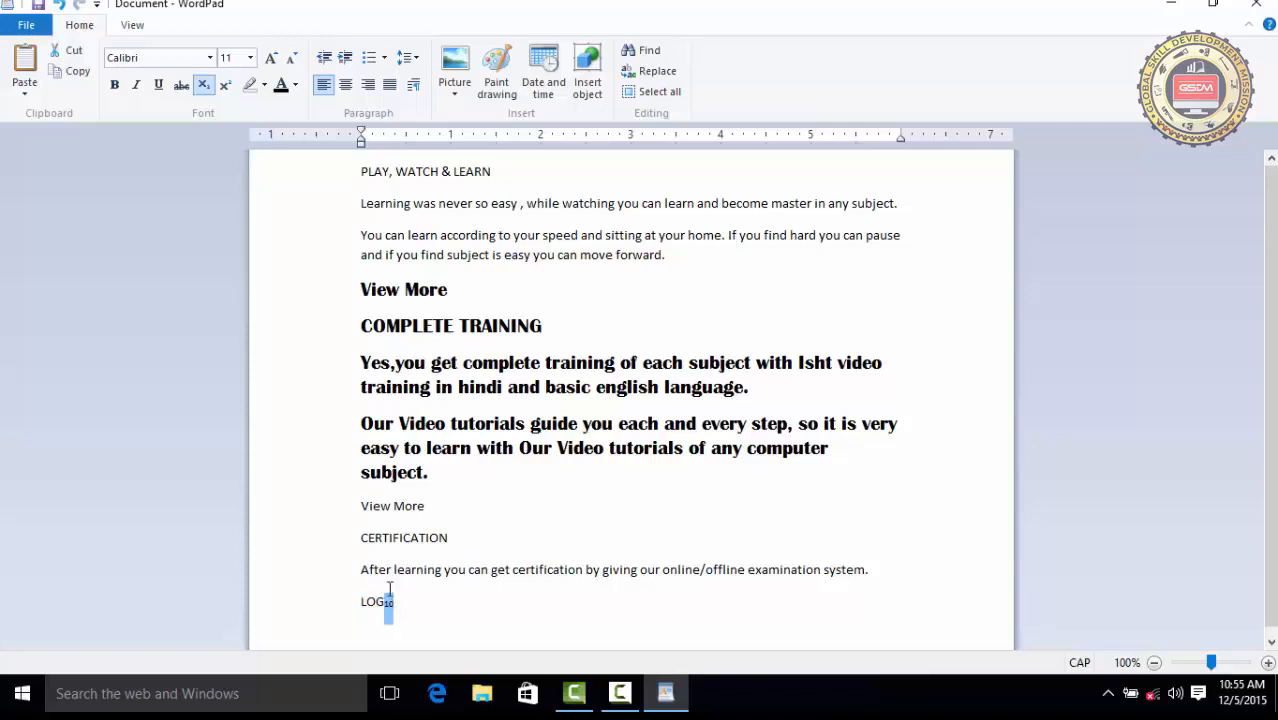
{"action": "left_click", "coordinate": [200, 88]}
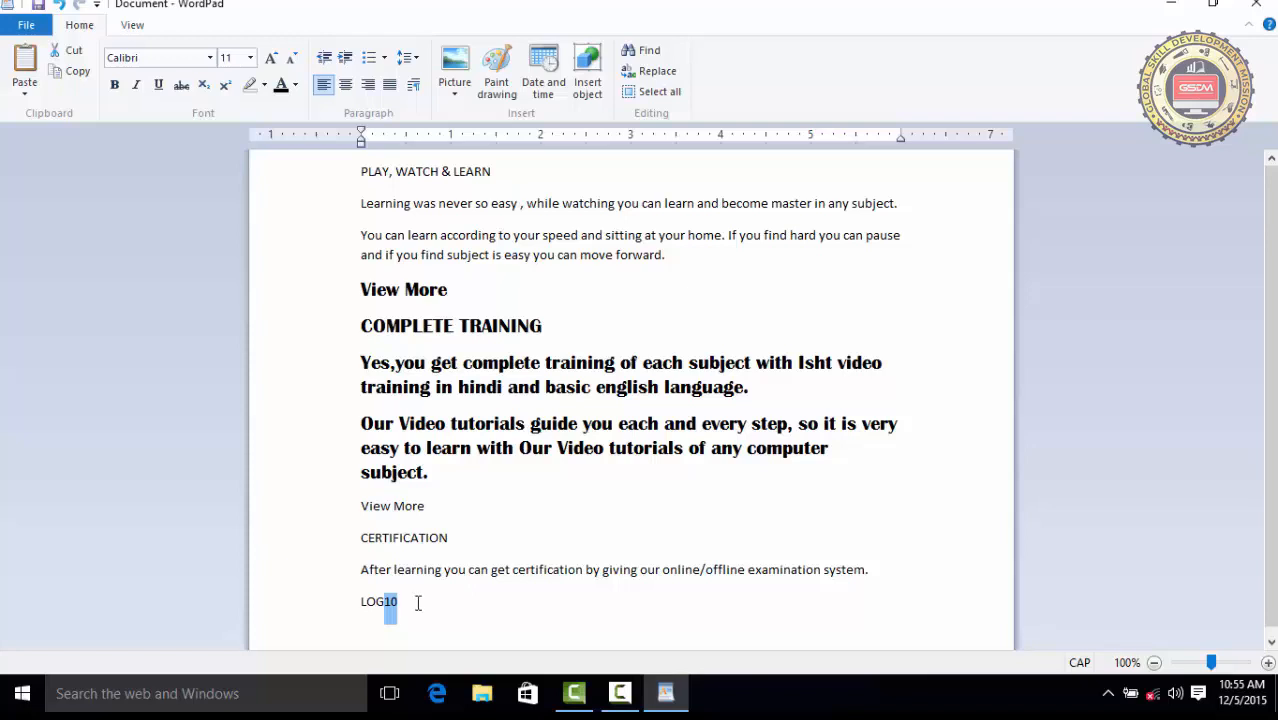
Add a new line reading "28" below the LOG10 line.
{"action": "left_click", "coordinate": [447, 603]}
{"action": "scroll", "coordinate": [458, 603], "scroll_direction": "down", "scroll_amount": 1}
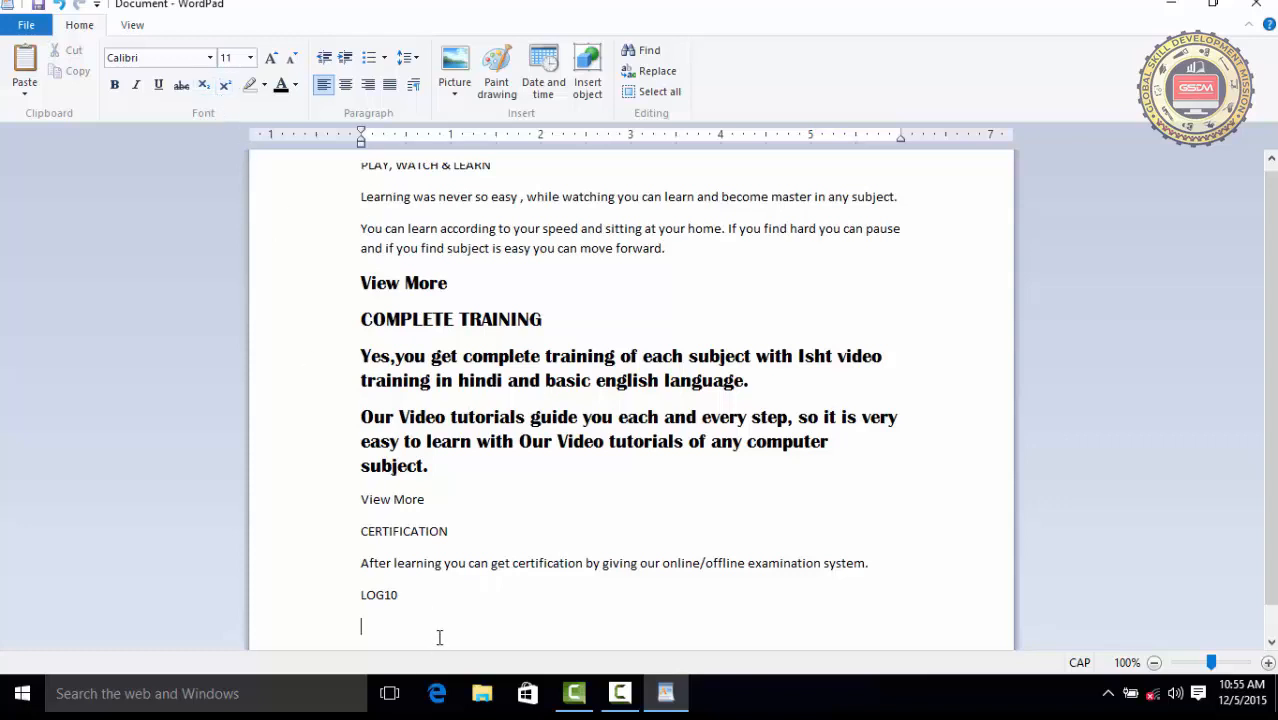
{"action": "type", "text": "28"}
Format the "8" in "28" as superscript, and remove the superscript again.
{"action": "left_click_drag", "start_coordinate": [373, 625], "coordinate": [366, 630]}
{"action": "left_click", "coordinate": [227, 88]}
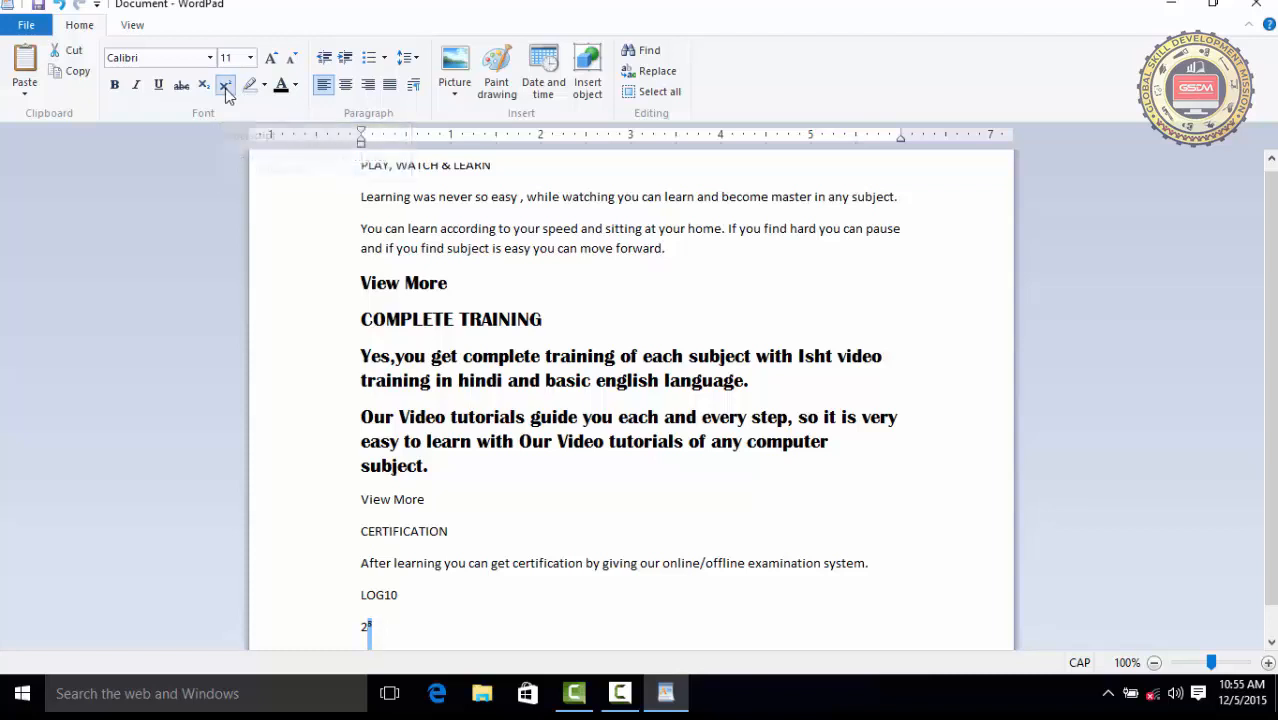
{"action": "scroll", "coordinate": [370, 500], "scroll_direction": "down", "scroll_amount": 1}
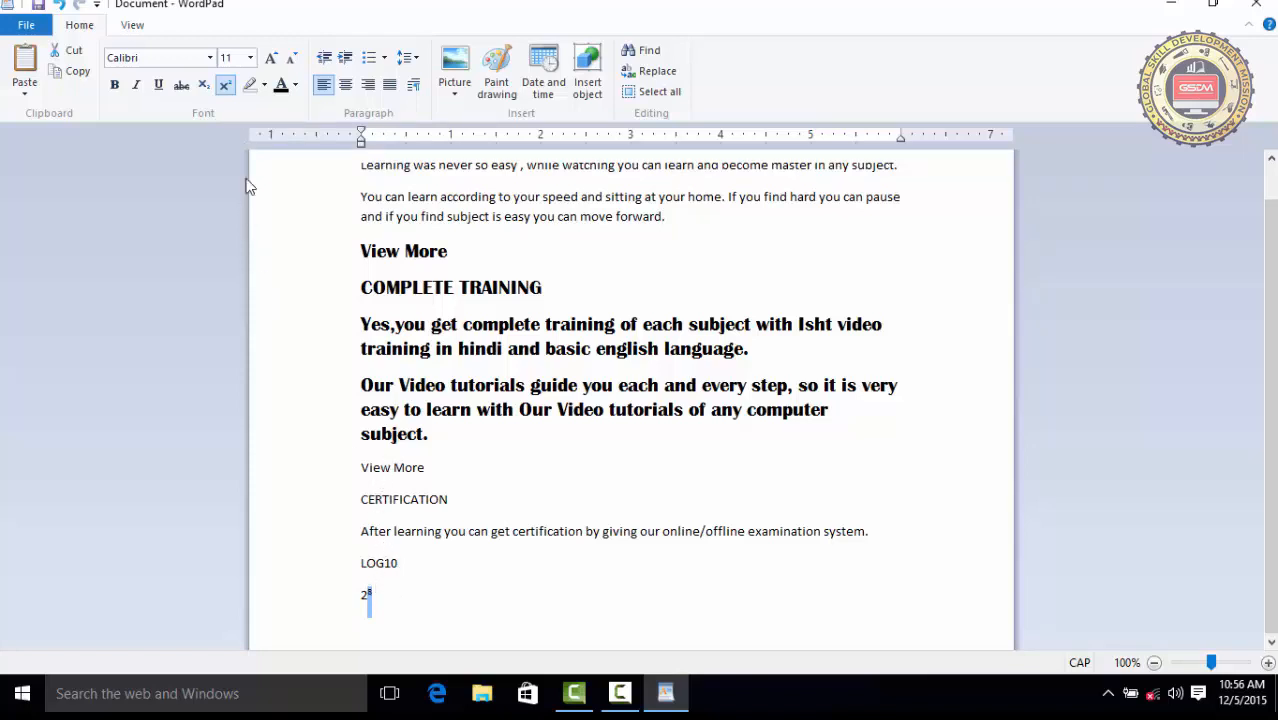
{"action": "left_click", "coordinate": [229, 89]}
{"action": "left_click", "coordinate": [420, 591]}
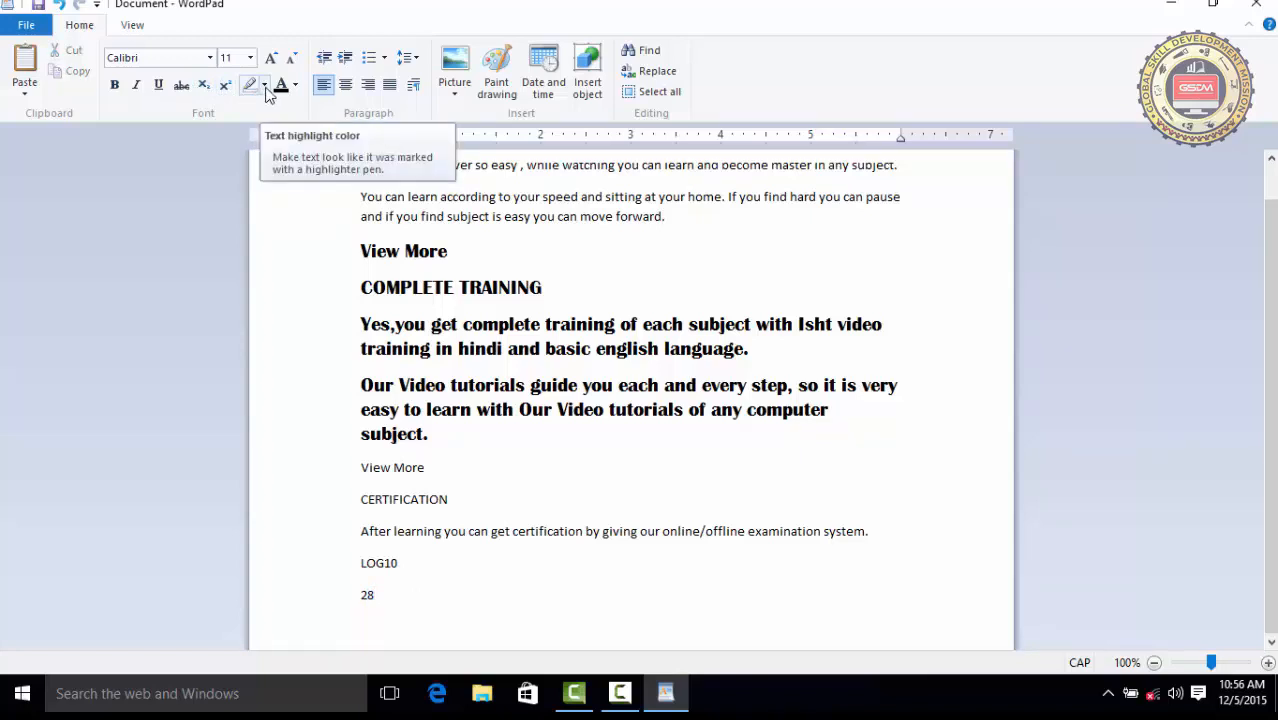
Set the text highlight color to yellow with no text selected, and reset it to No color.
{"action": "scroll", "coordinate": [445, 251], "scroll_direction": "up", "scroll_amount": 2}
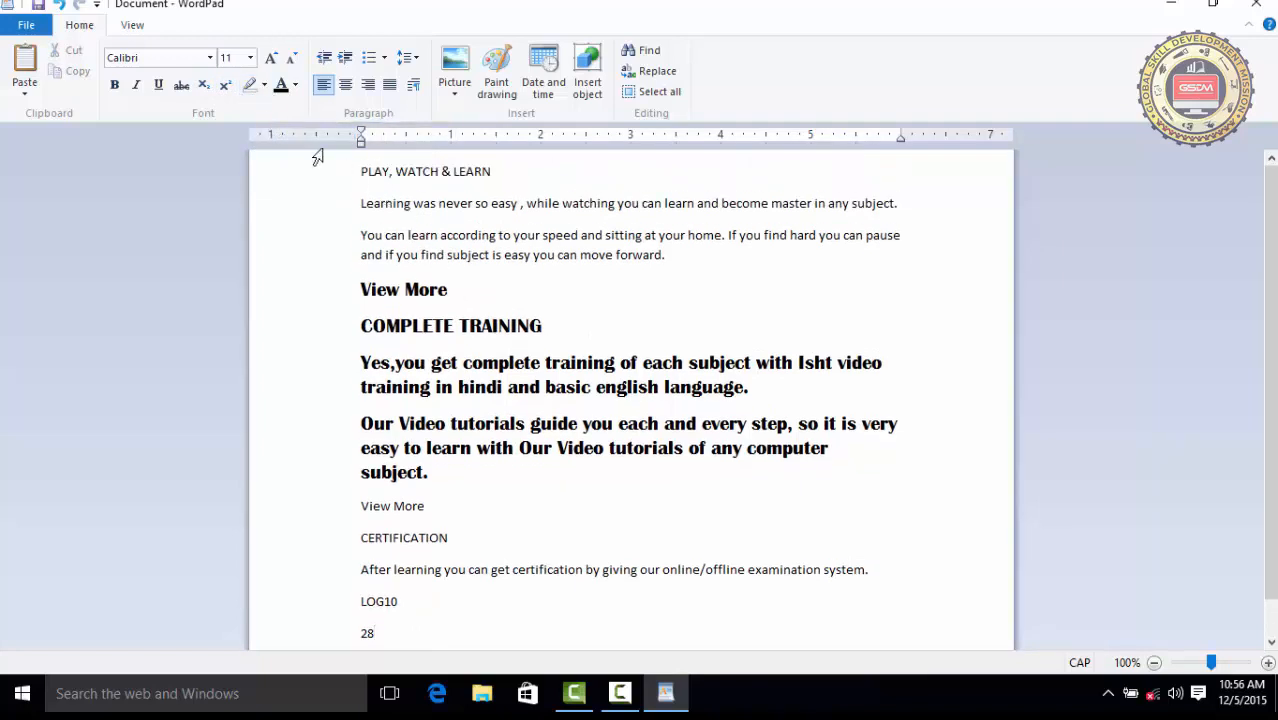
{"action": "left_click", "coordinate": [265, 85]}
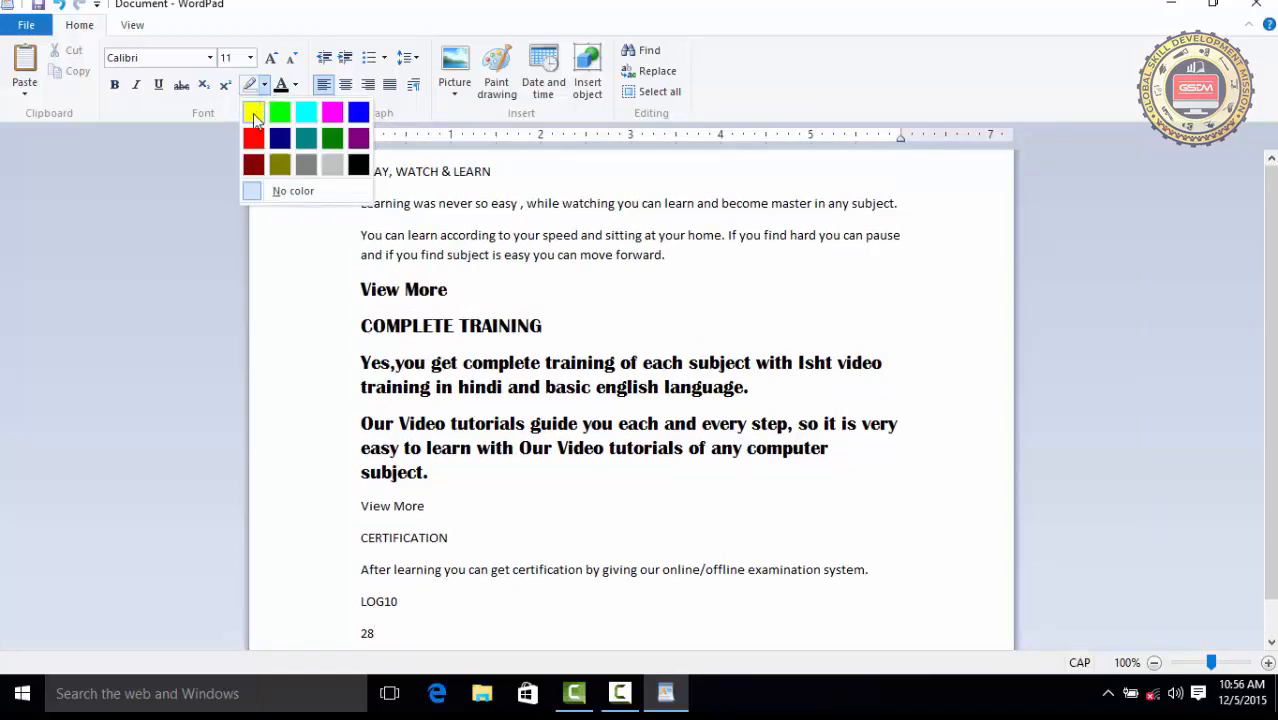
{"action": "scroll", "coordinate": [253, 115], "scroll_direction": "down", "scroll_amount": 1}
{"action": "left_click", "coordinate": [253, 113]}
{"action": "scroll", "coordinate": [300, 180], "scroll_direction": "up", "scroll_amount": 1}
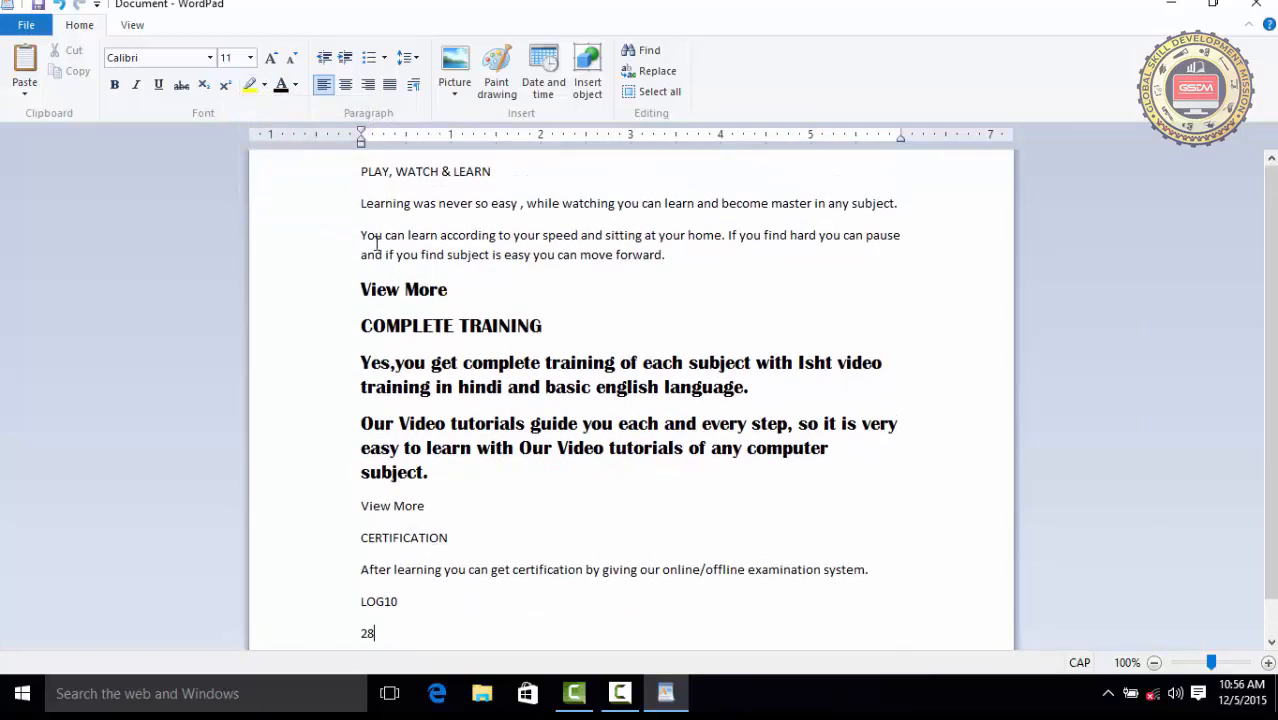
{"action": "left_click_drag", "start_coordinate": [359, 234], "coordinate": [434, 234]}
{"action": "left_click", "coordinate": [436, 248]}
{"action": "left_click", "coordinate": [264, 85]}
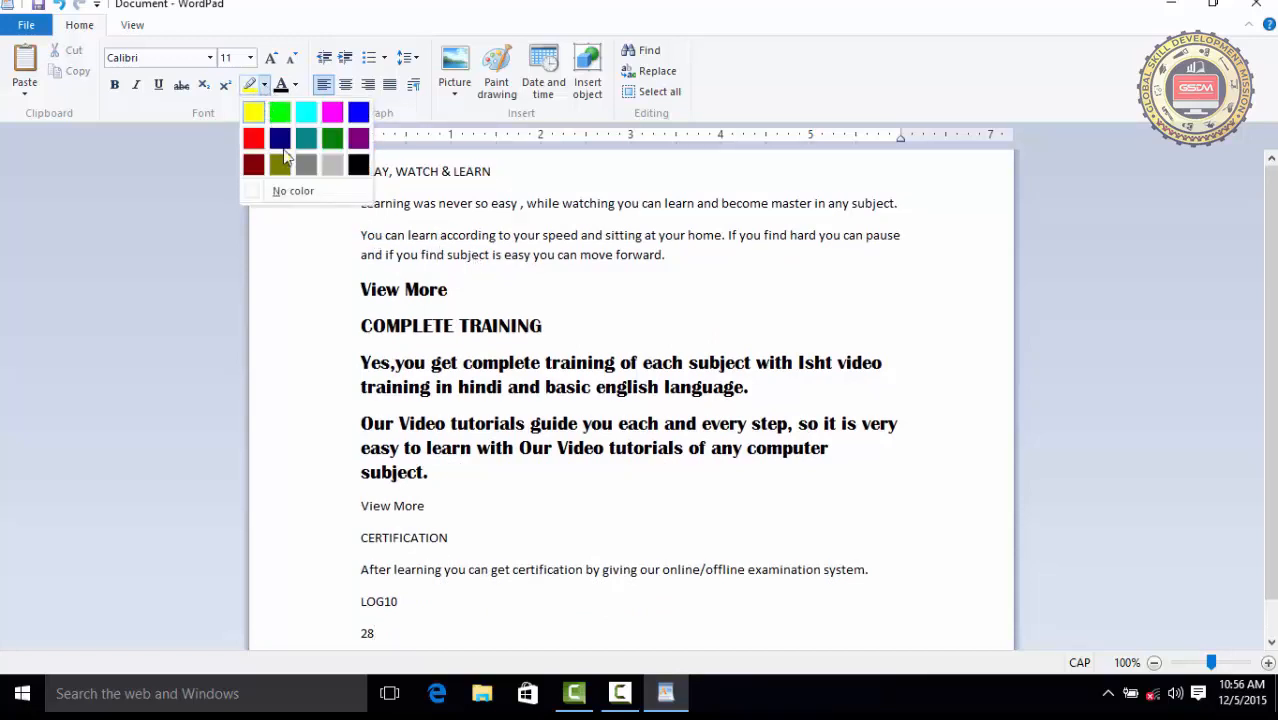
{"action": "left_click", "coordinate": [288, 190]}
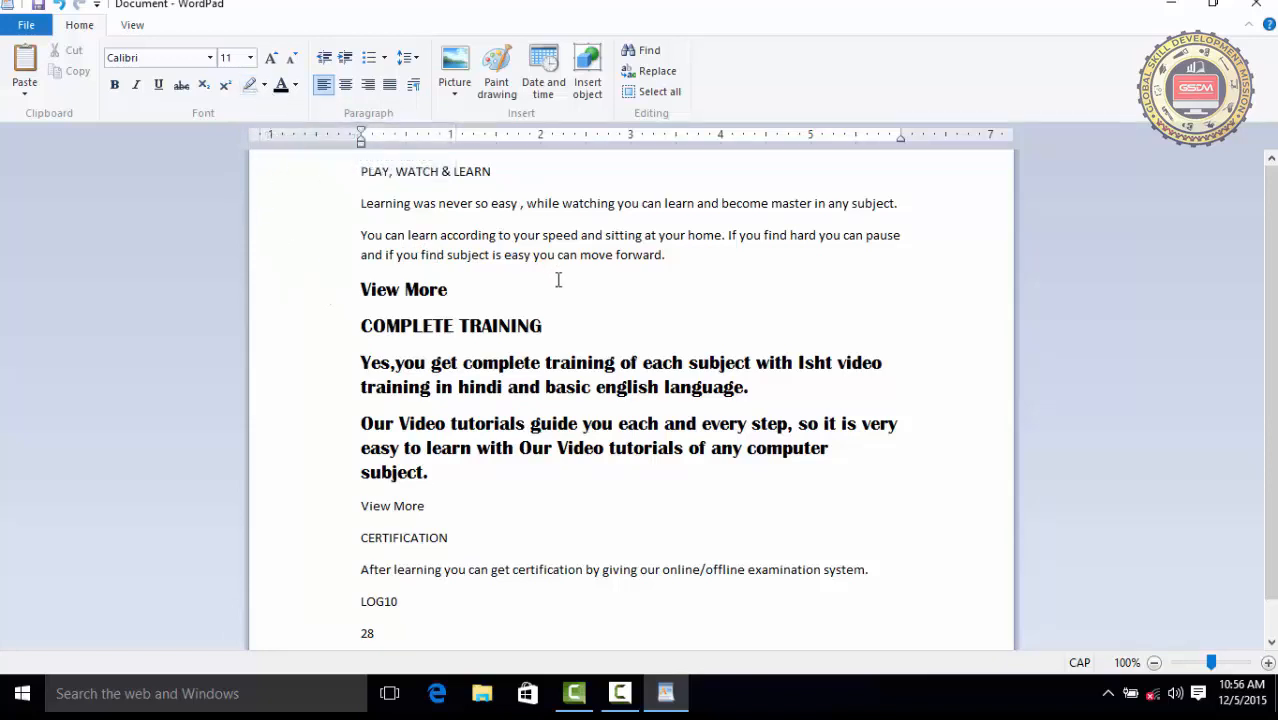
Highlight the text from "PLAY, WATCH & LEARN" through "you can move forward." in yellow.
{"action": "left_click_drag", "start_coordinate": [668, 255], "coordinate": [347, 177]}
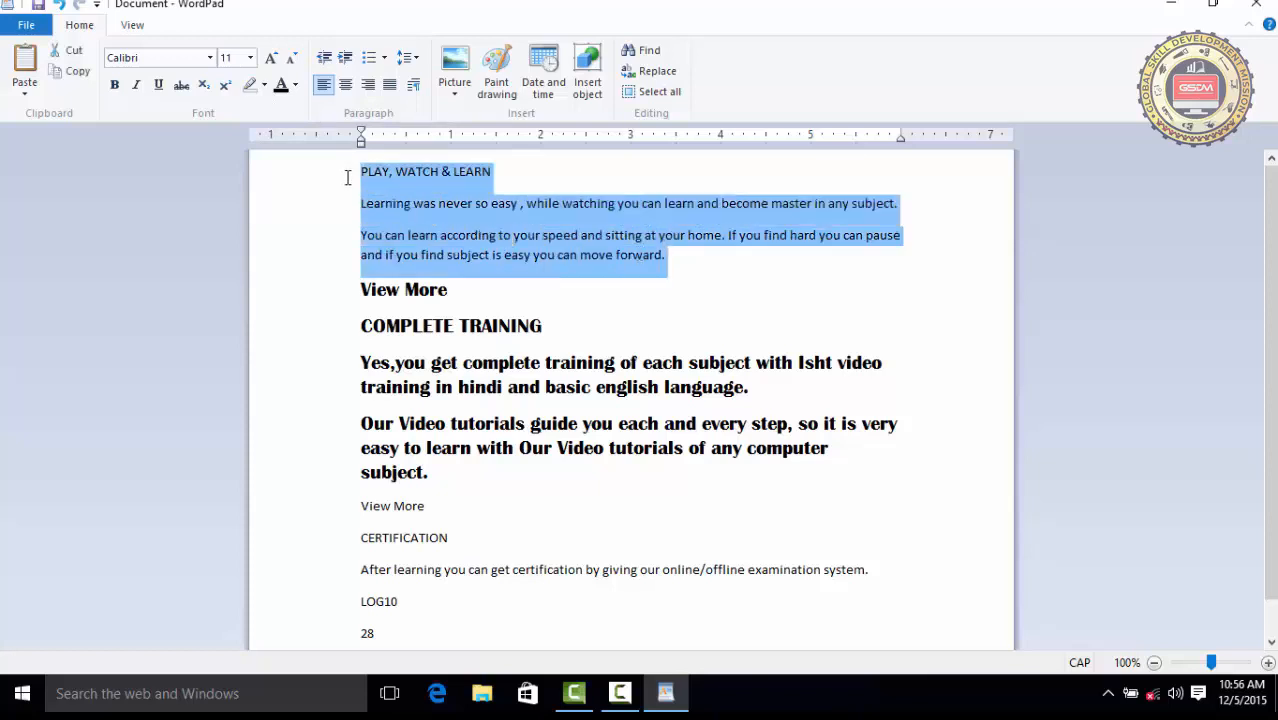
{"action": "left_click", "coordinate": [266, 86]}
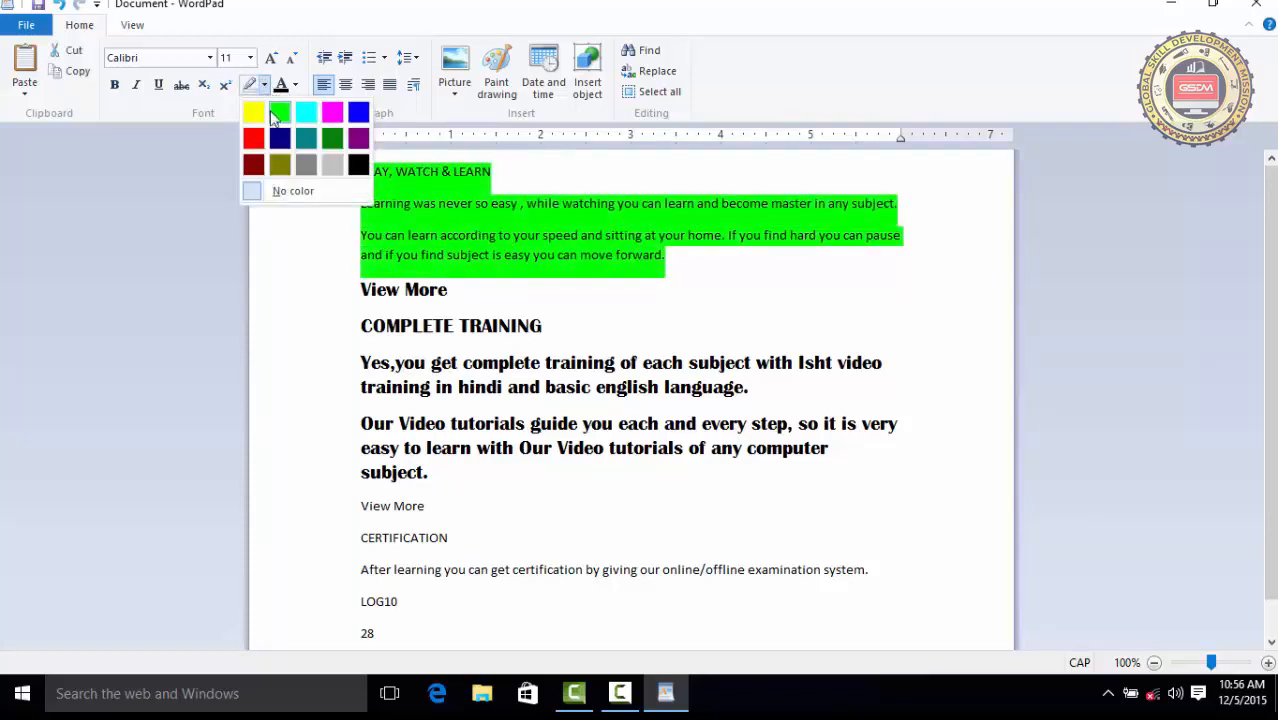
{"action": "left_click", "coordinate": [266, 86]}
{"action": "left_click", "coordinate": [266, 86]}
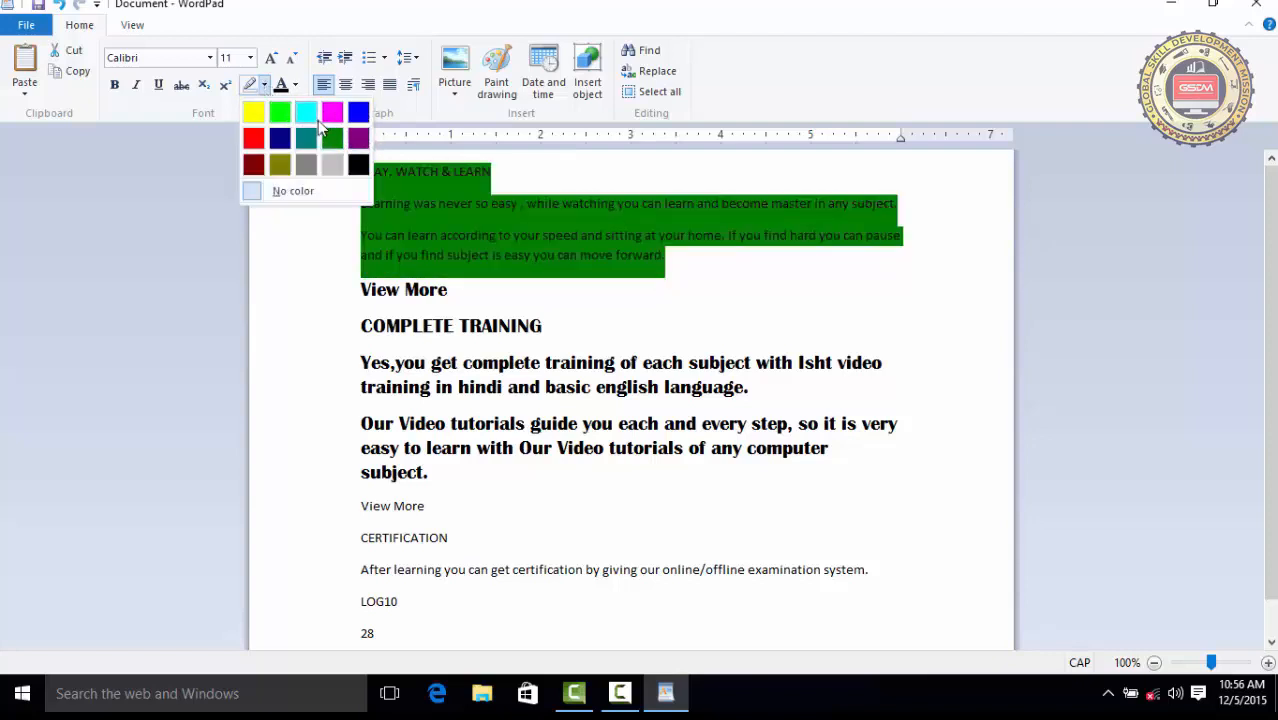
{"action": "left_click", "coordinate": [255, 113]}
{"action": "left_click", "coordinate": [397, 203]}
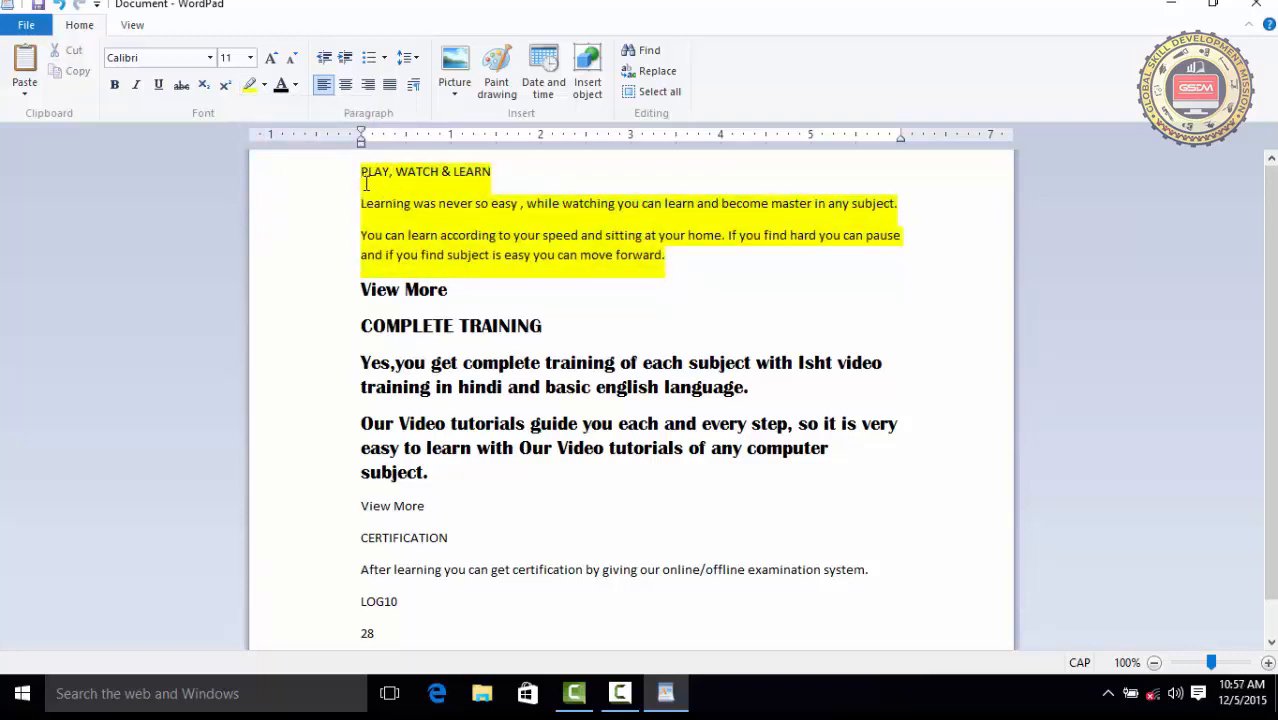
Color the text purple from the bold "View More" line through "hindi and basic english language.".
{"action": "left_click", "coordinate": [352, 293]}
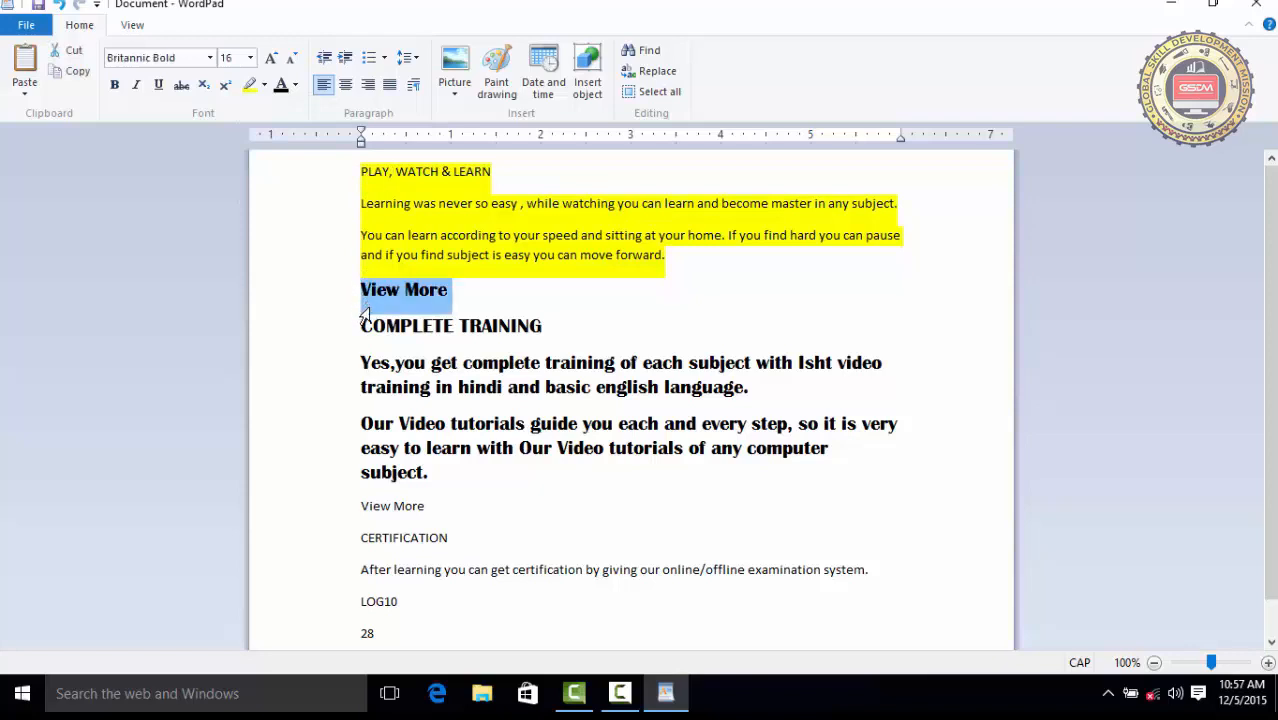
{"action": "left_click_drag", "start_coordinate": [363, 313], "coordinate": [383, 396]}
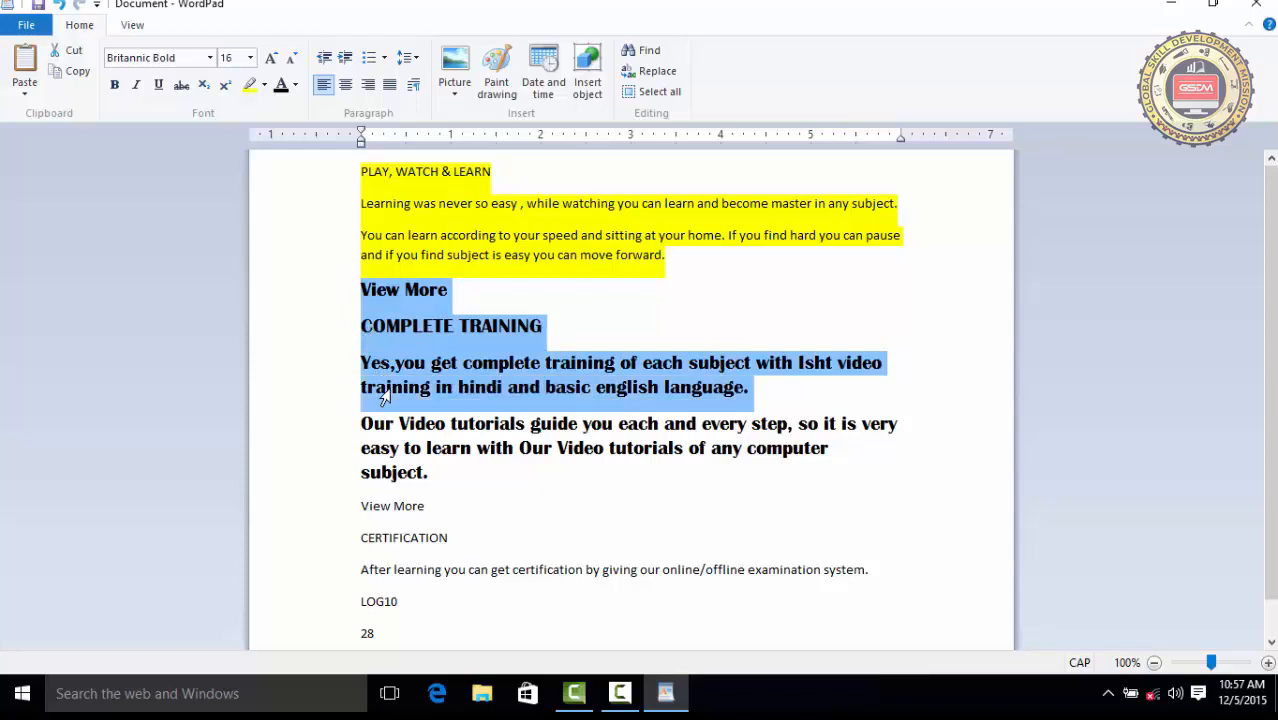
{"action": "left_click", "coordinate": [296, 86]}
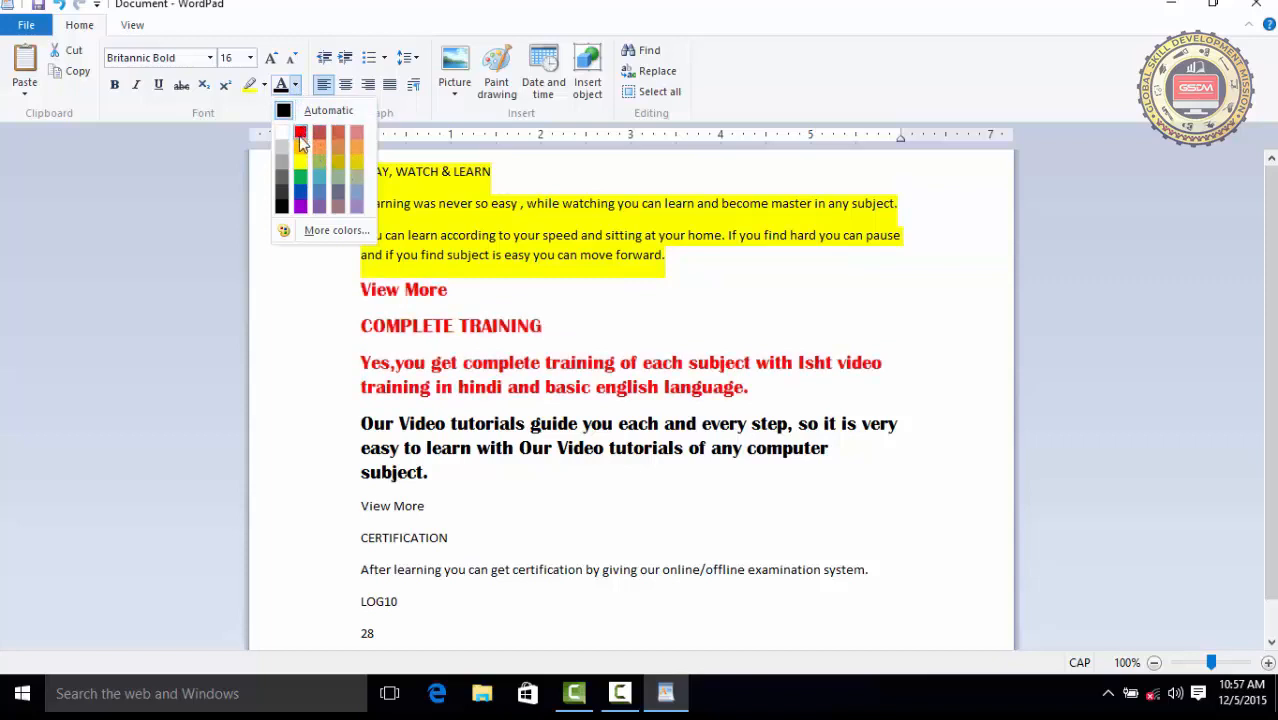
{"action": "left_click", "coordinate": [301, 207]}
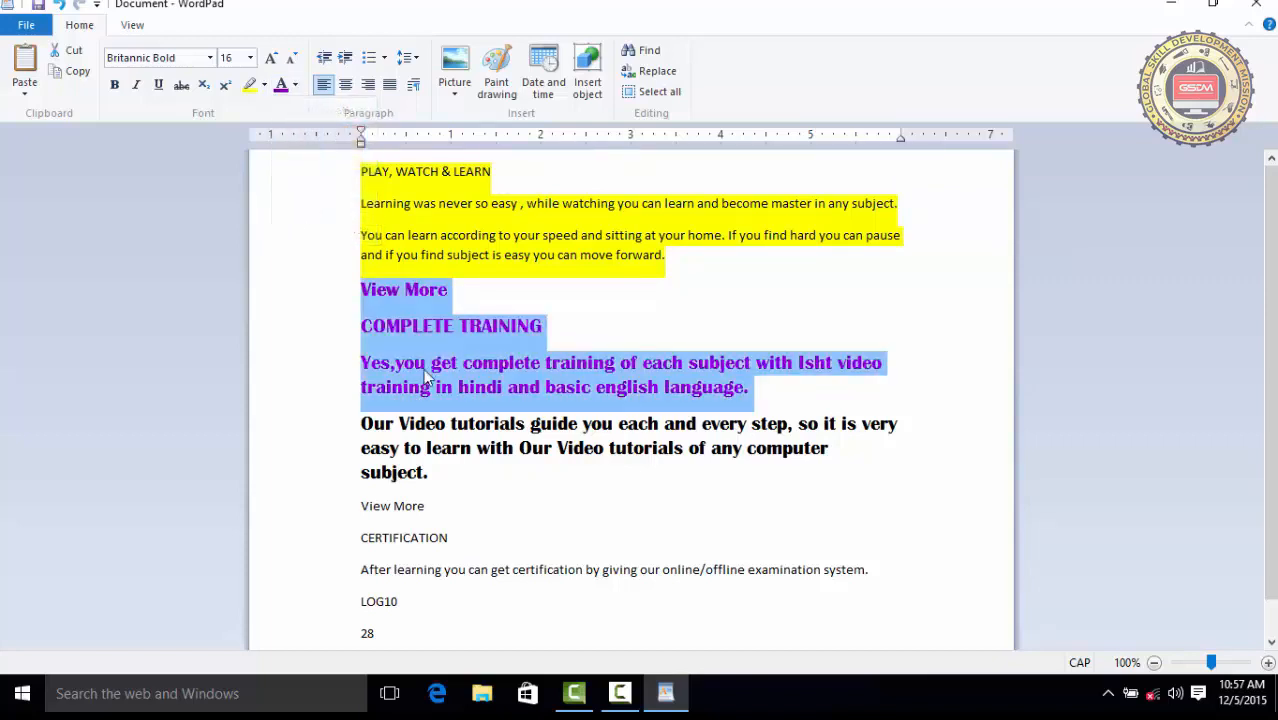
{"action": "left_click", "coordinate": [474, 388]}
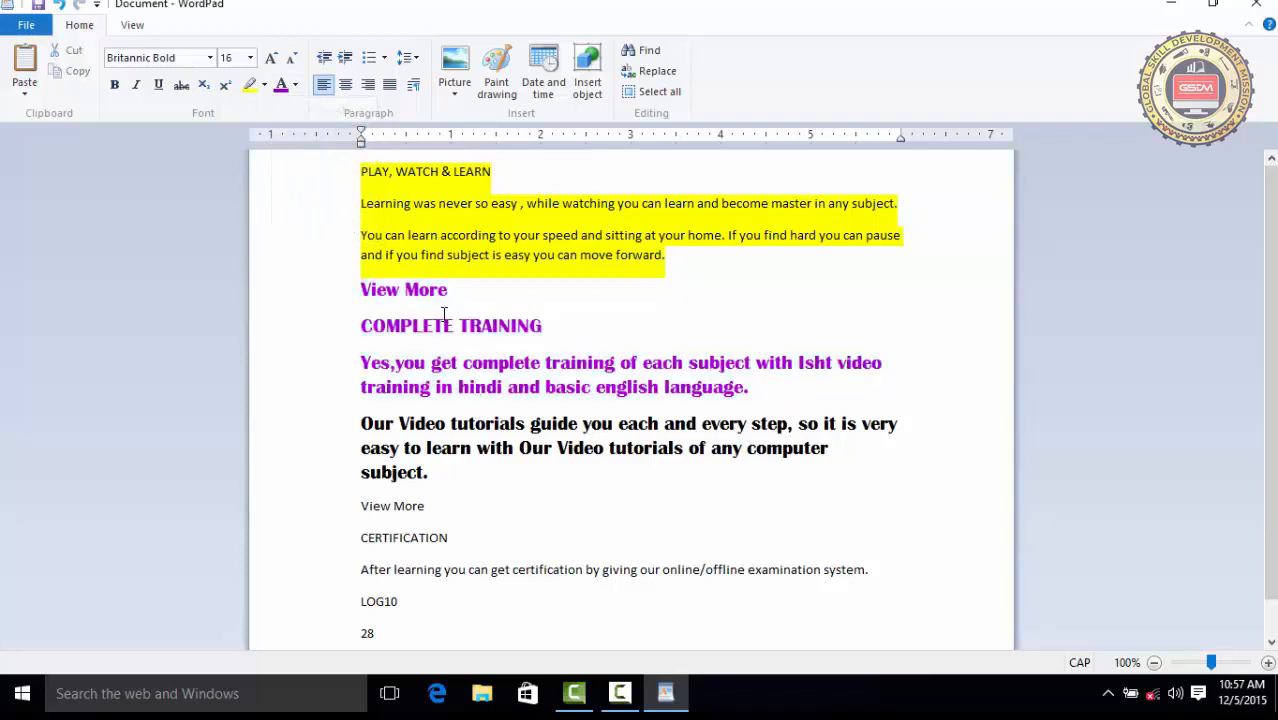
Reset the font color to Automatic for the purple text from "View More" through "basic english language.".
{"action": "left_click", "coordinate": [352, 297]}
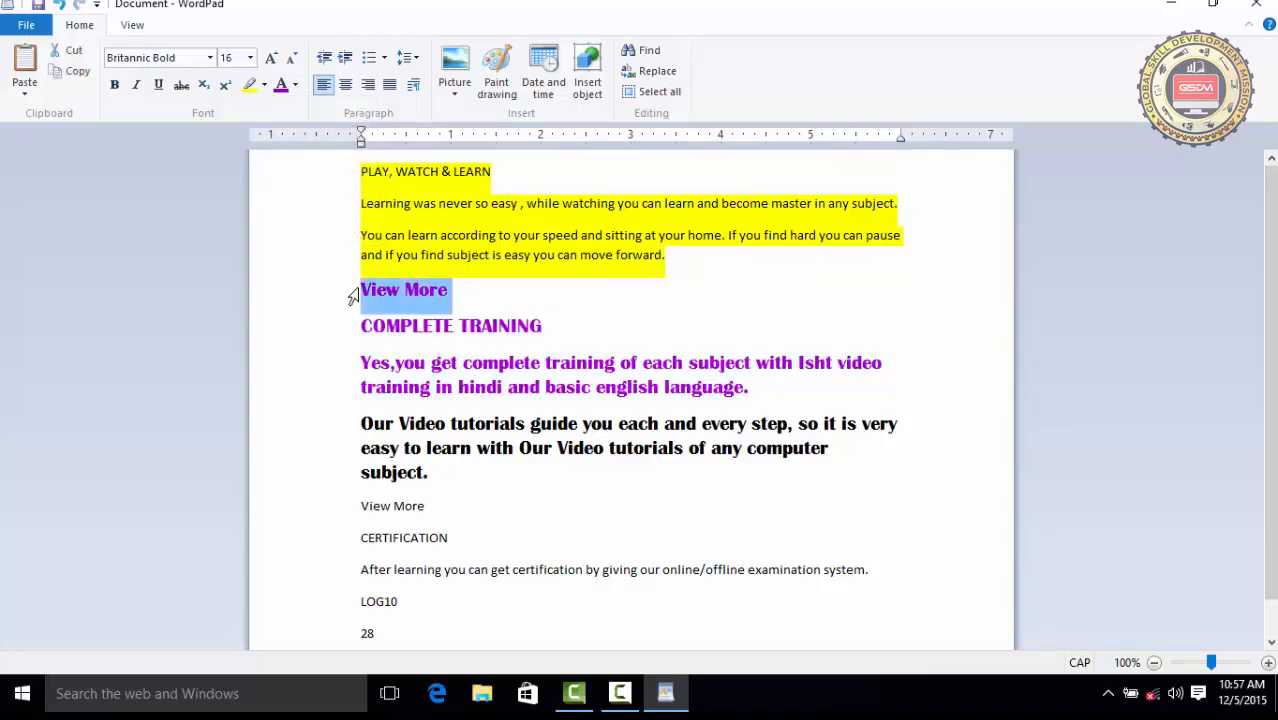
{"action": "left_click_drag", "start_coordinate": [352, 297], "coordinate": [693, 385]}
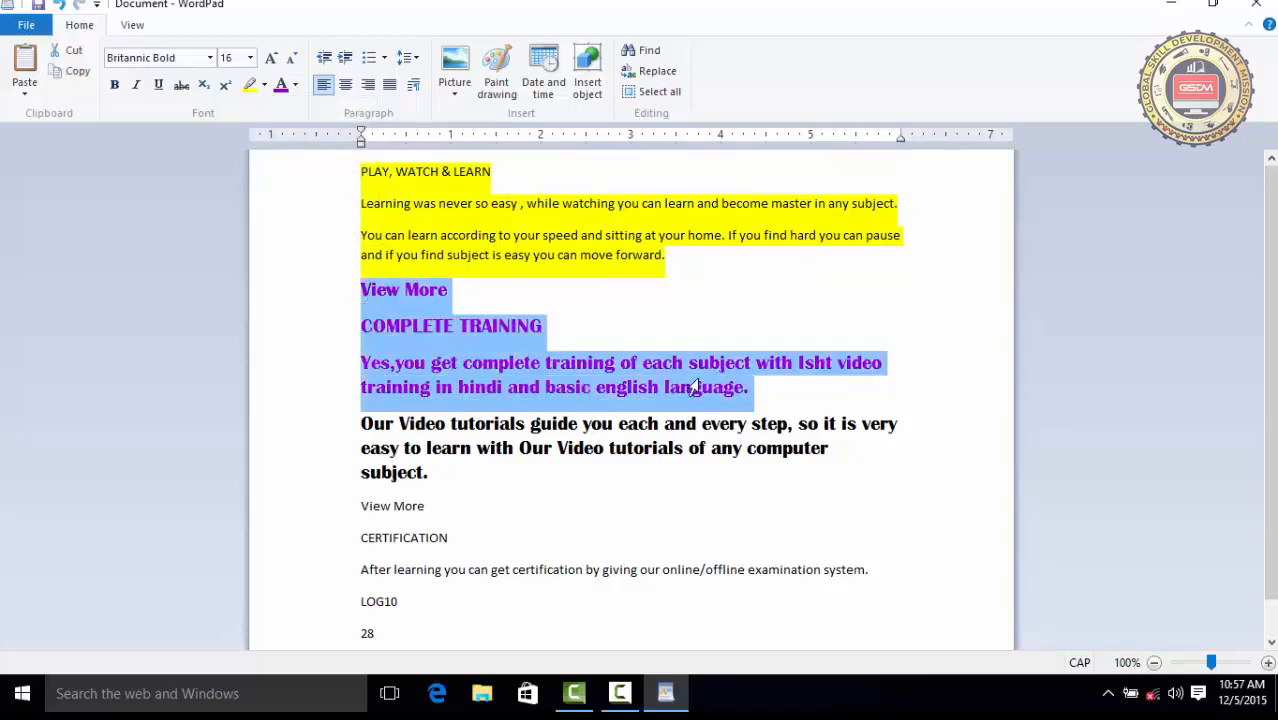
{"action": "left_click", "coordinate": [296, 85]}
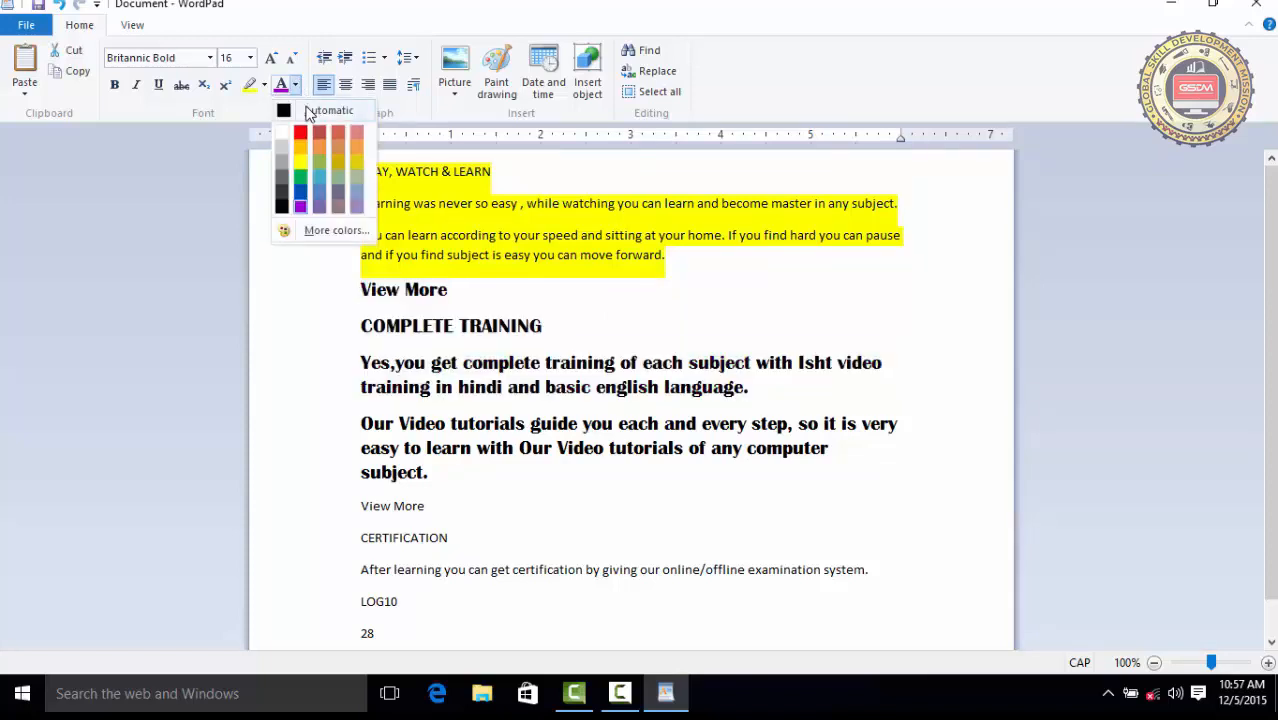
{"action": "left_click", "coordinate": [310, 111]}
Remove the yellow highlight from the "PLAY, WATCH & LEARN" heading and the two paragraphs below it.
{"action": "left_click_drag", "start_coordinate": [696, 253], "coordinate": [374, 163]}
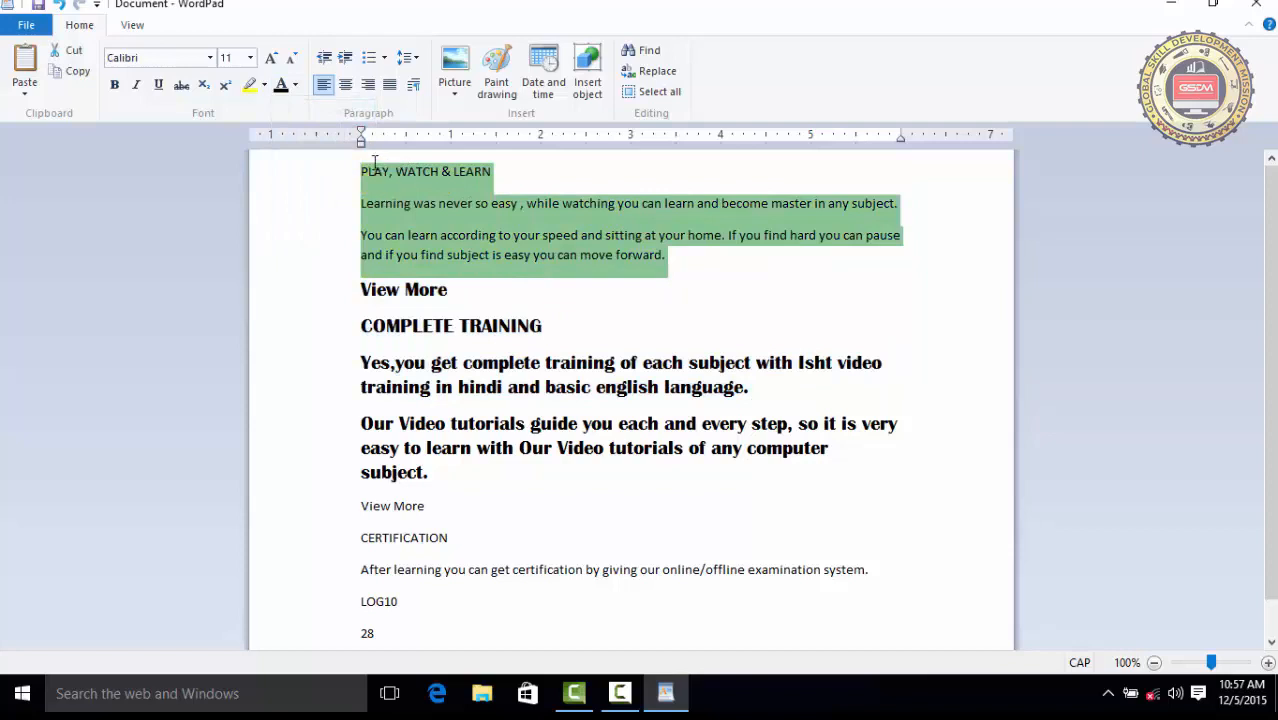
{"action": "left_click", "coordinate": [265, 86]}
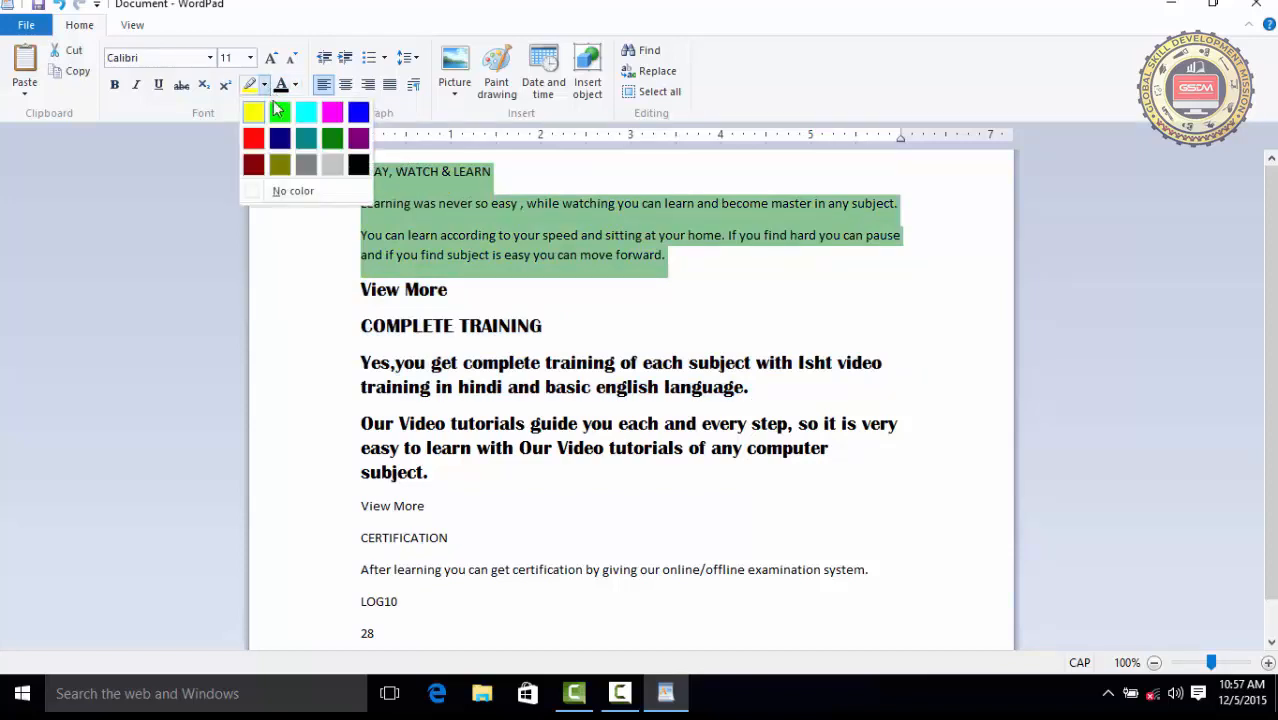
{"action": "left_click", "coordinate": [281, 190]}
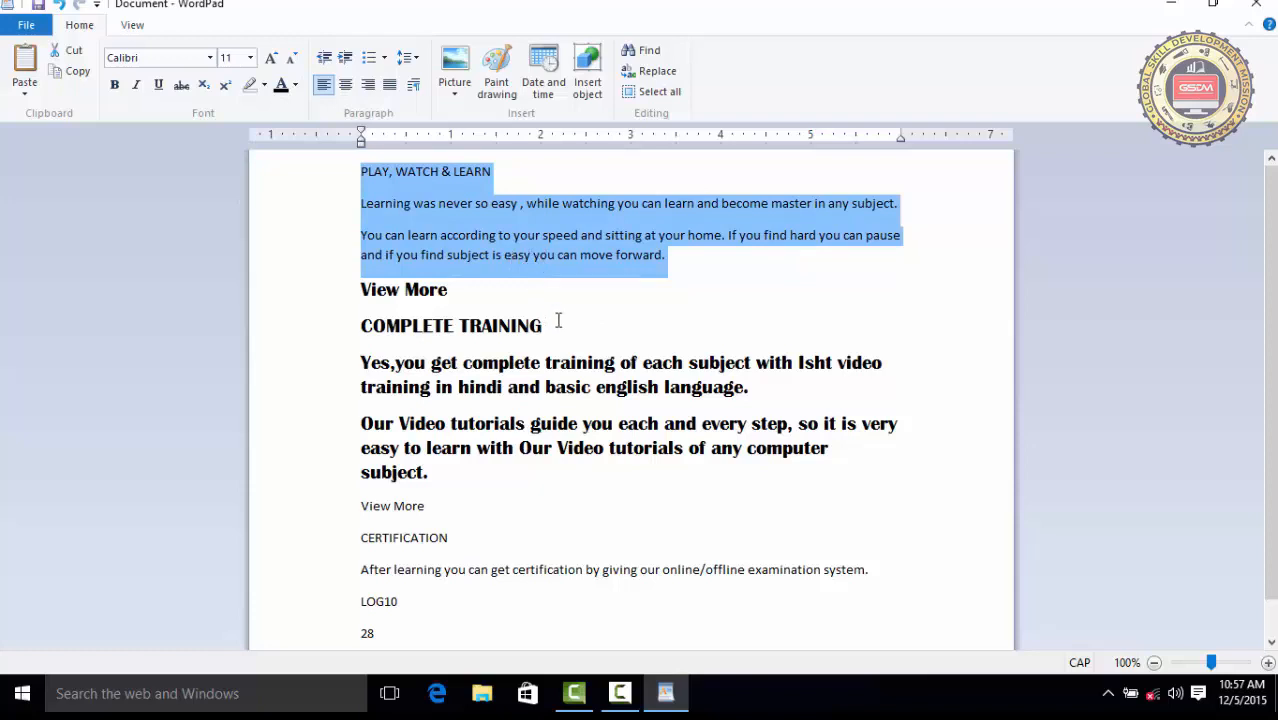
{"action": "left_click", "coordinate": [650, 424]}
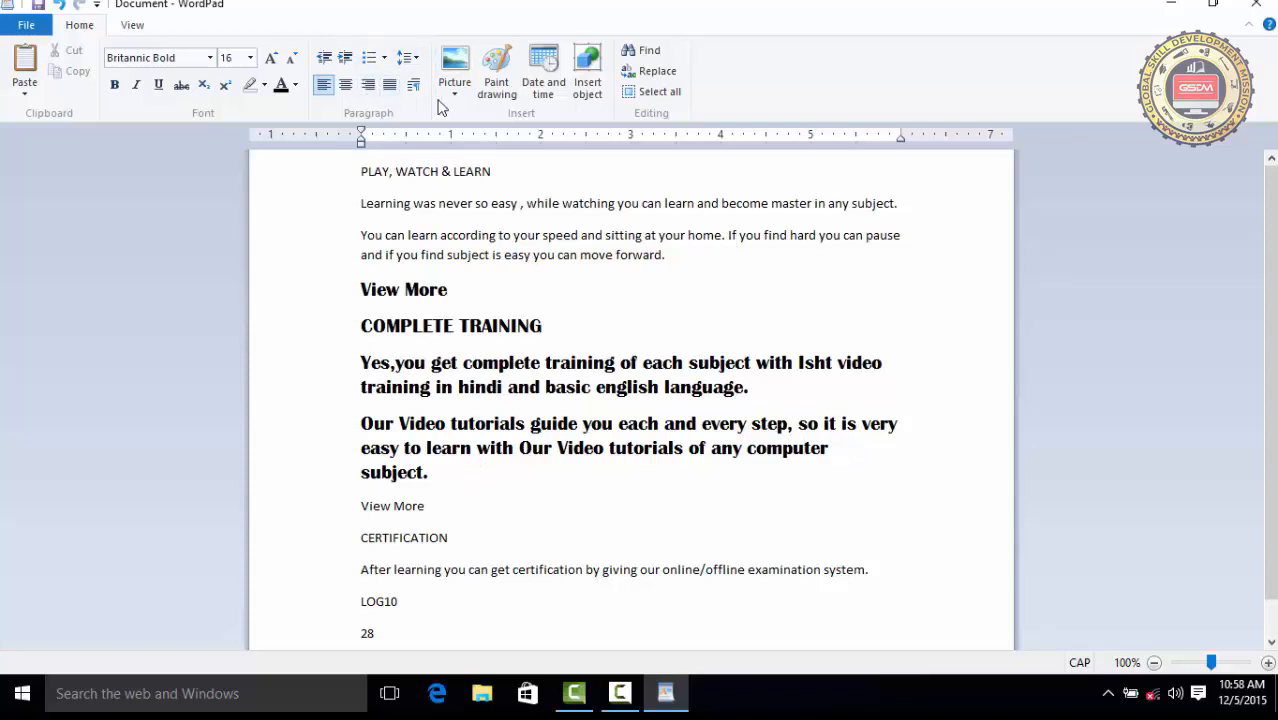
Increase the indent of the "COMPLETE TRAINING" heading and the two bold paragraphs below it by six levels.
{"action": "left_click_drag", "start_coordinate": [436, 482], "coordinate": [355, 336]}
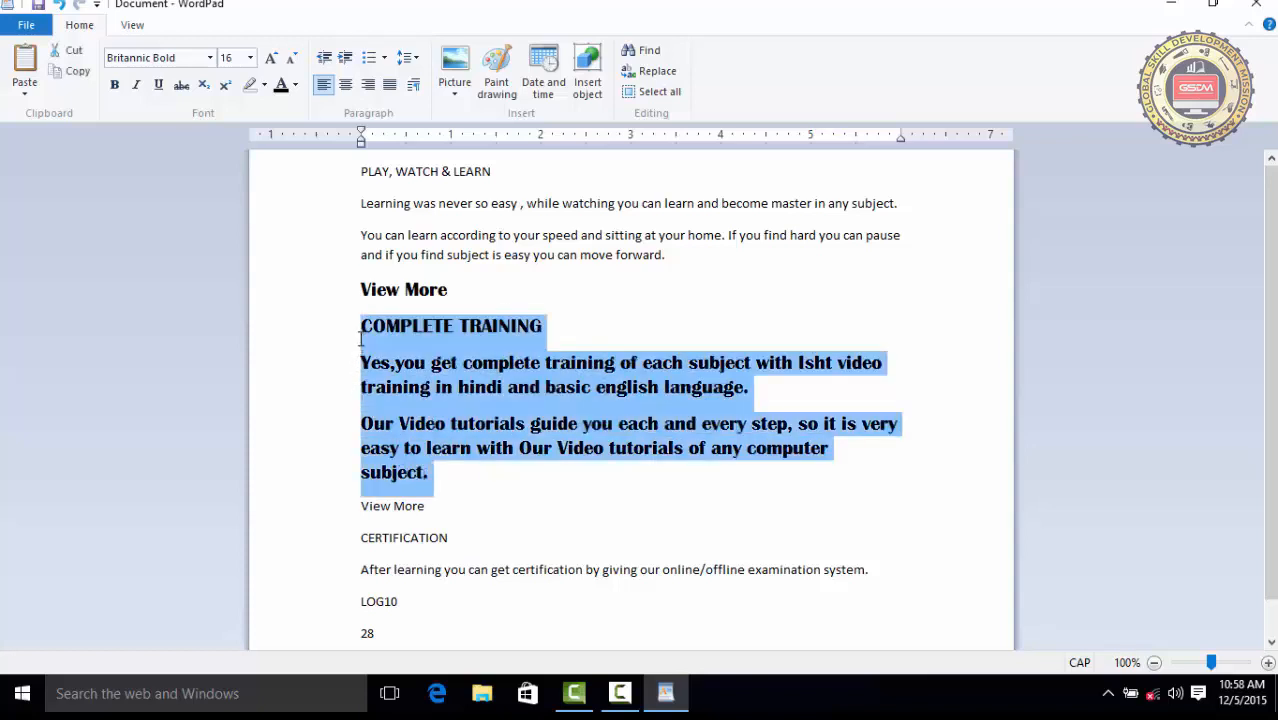
{"action": "left_click", "coordinate": [346, 59]}
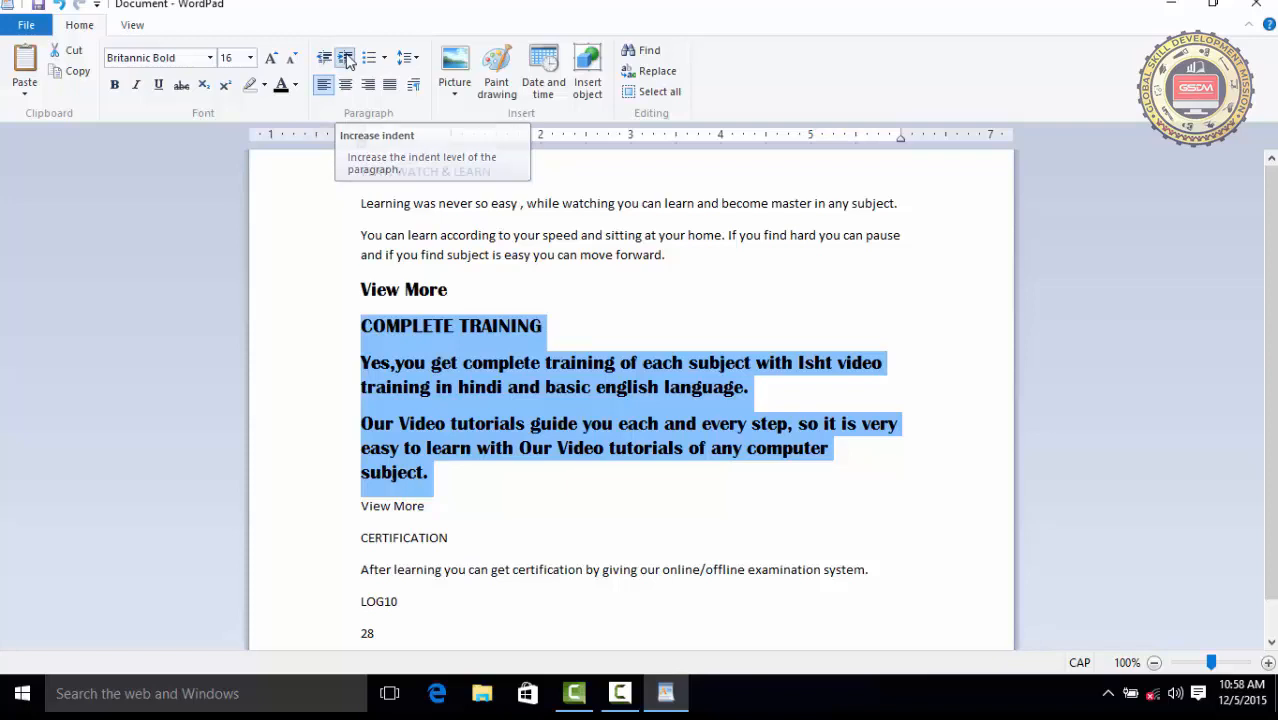
{"action": "left_click", "coordinate": [346, 59]}
{"action": "left_click", "coordinate": [346, 59]}
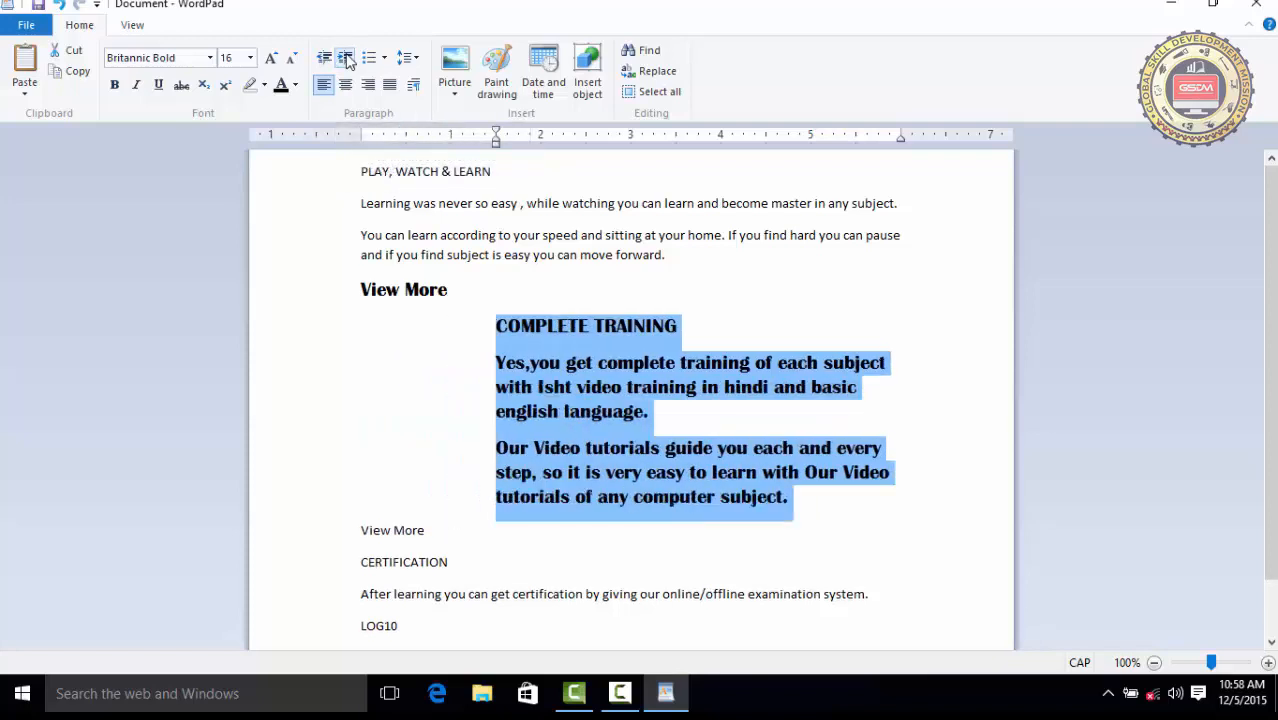
{"action": "left_click", "coordinate": [346, 59]}
{"action": "left_click", "coordinate": [346, 59]}
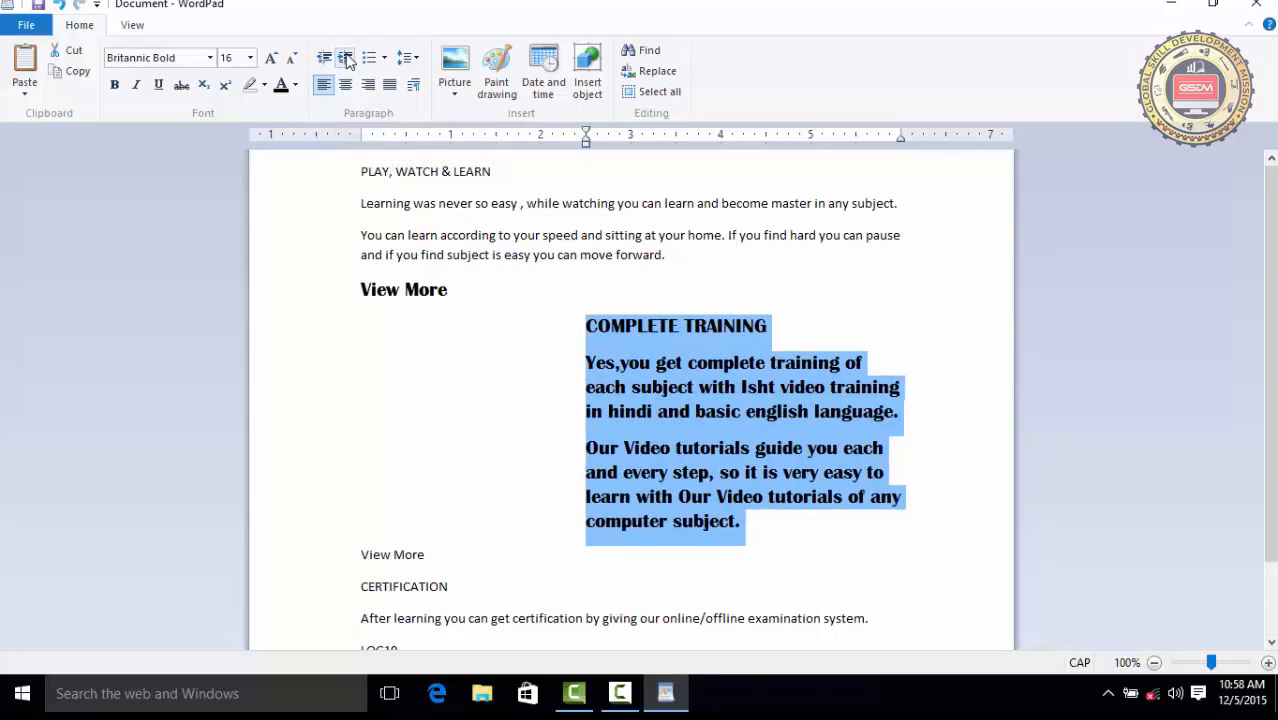
{"action": "left_click", "coordinate": [346, 59]}
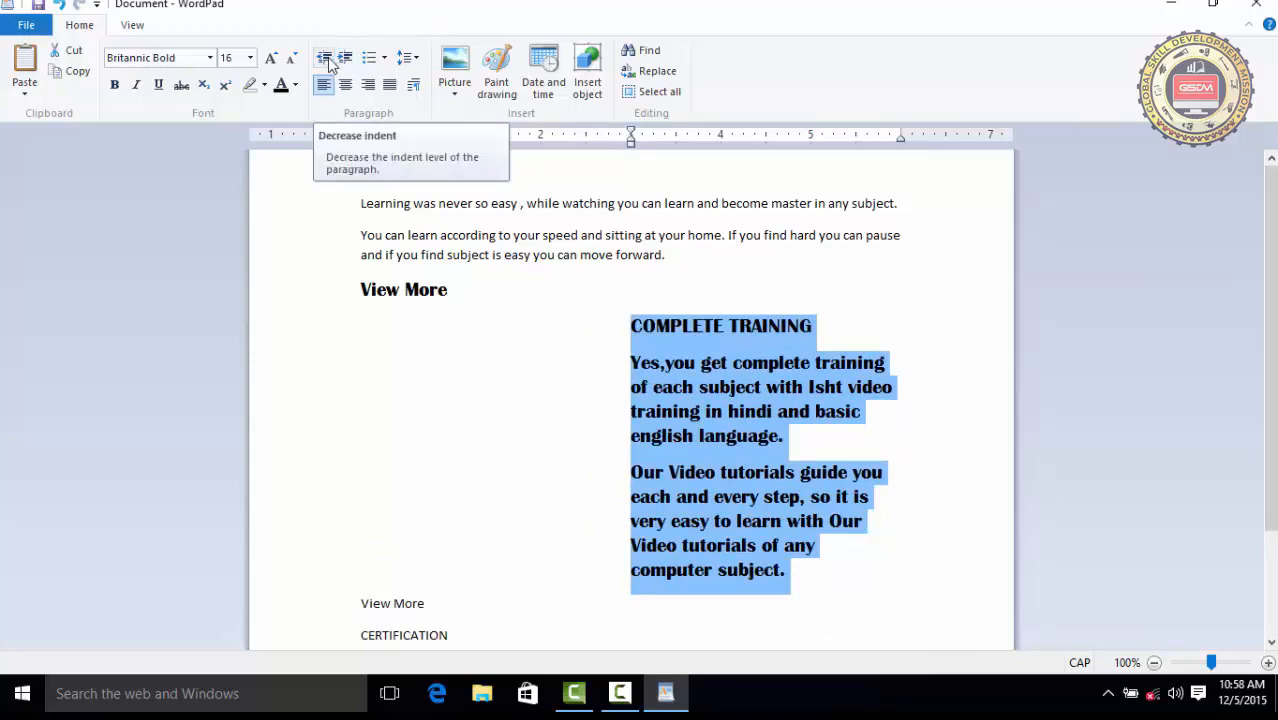
Decrease the indent of the "COMPLETE TRAINING" heading and its two paragraphs by six levels, back to the left margin.
{"action": "left_click", "coordinate": [325, 58]}
{"action": "left_click", "coordinate": [325, 58]}
{"action": "left_click", "coordinate": [325, 58]}
{"action": "left_click", "coordinate": [325, 58]}
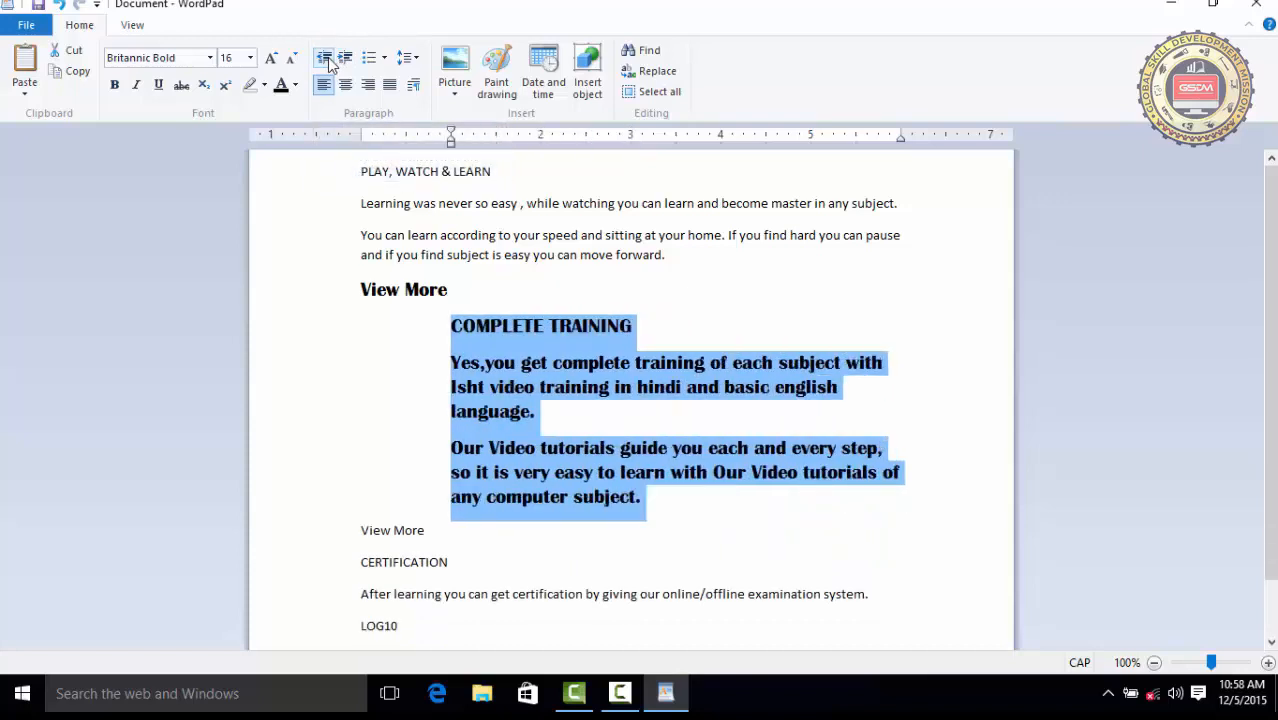
{"action": "left_click", "coordinate": [325, 58]}
{"action": "left_click", "coordinate": [325, 58]}
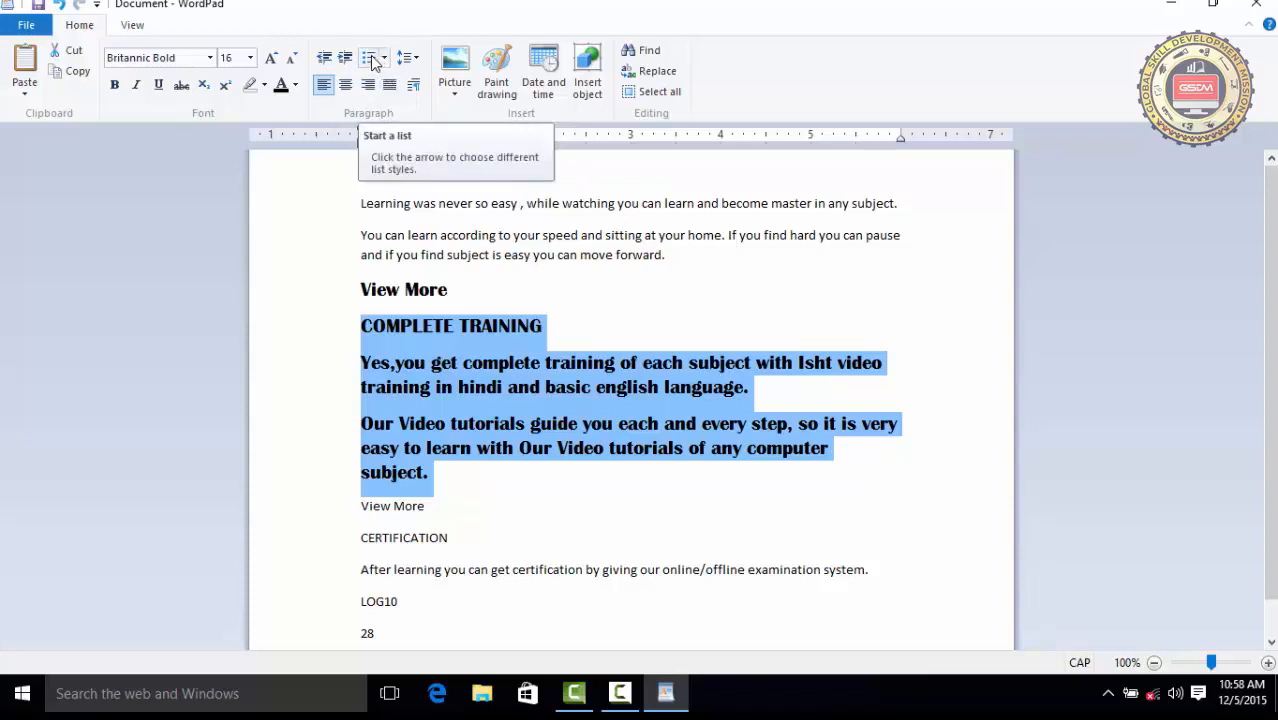
Turn the "COMPLETE TRAINING" heading and its two paragraphs into a bulleted list, and remove it with the None list style.
{"action": "left_click", "coordinate": [369, 59]}
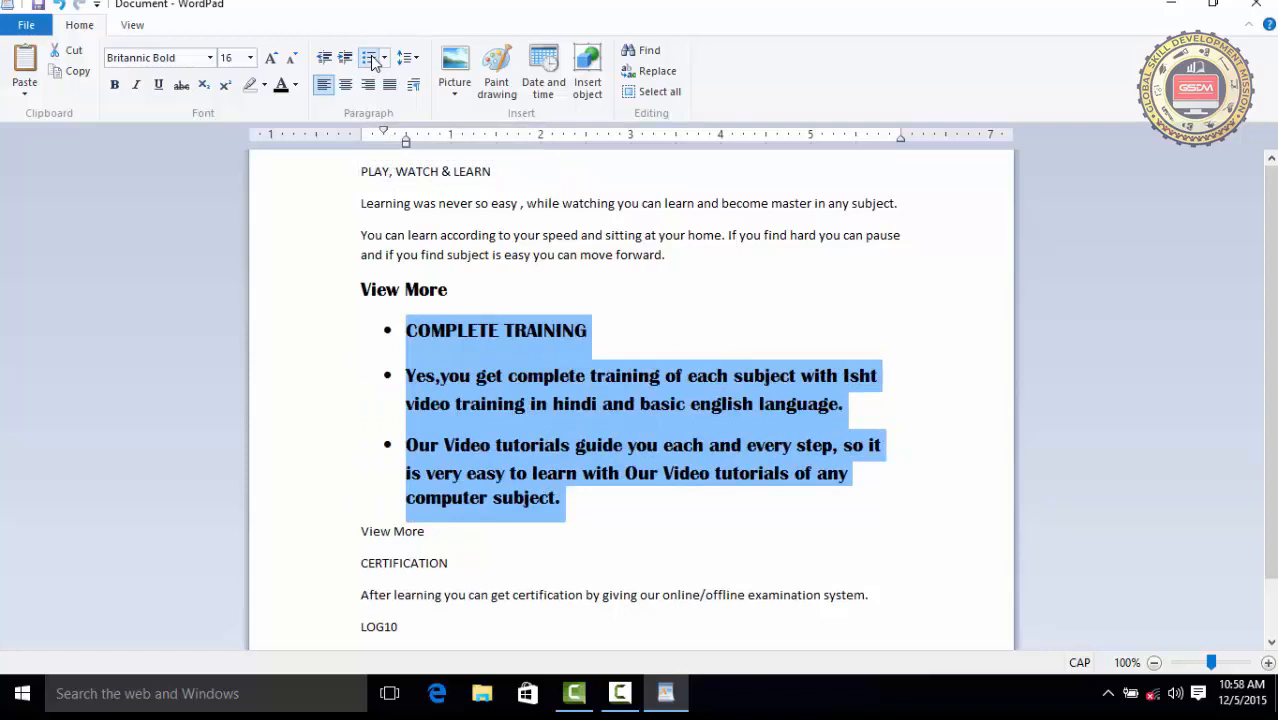
{"action": "left_click", "coordinate": [372, 65]}
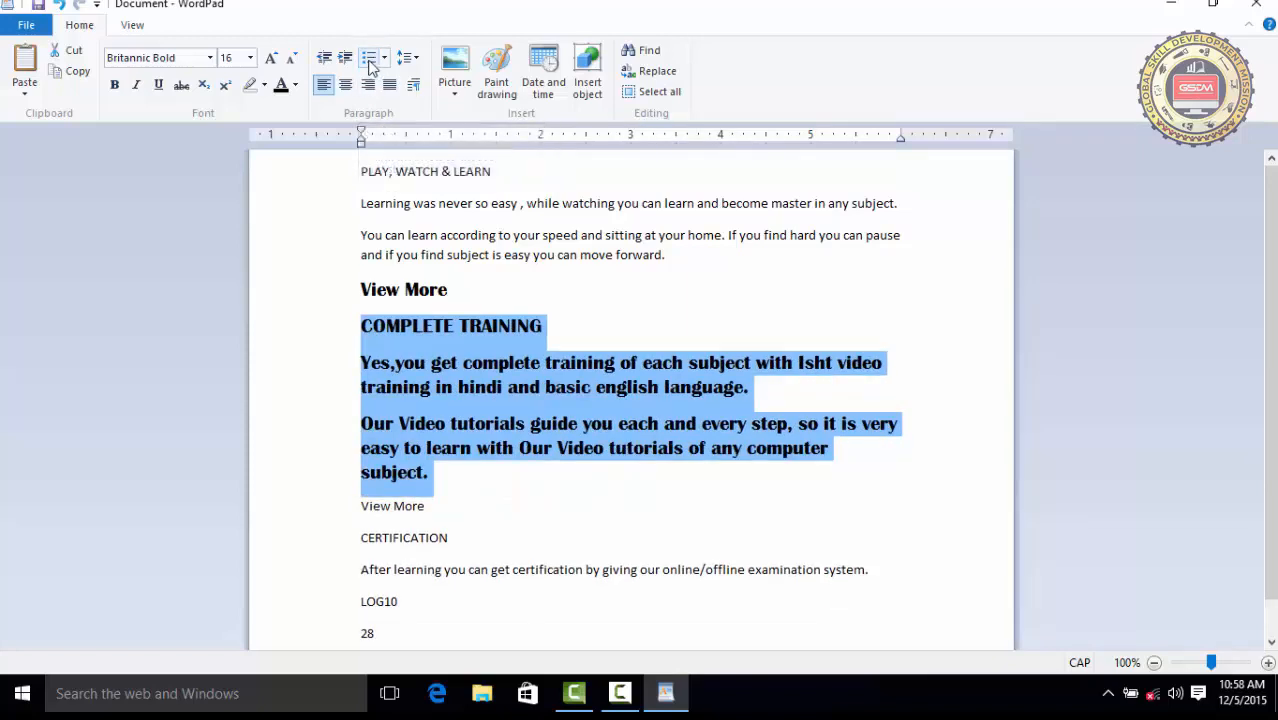
{"action": "left_click", "coordinate": [368, 64]}
{"action": "left_click", "coordinate": [369, 62]}
{"action": "left_click", "coordinate": [369, 62]}
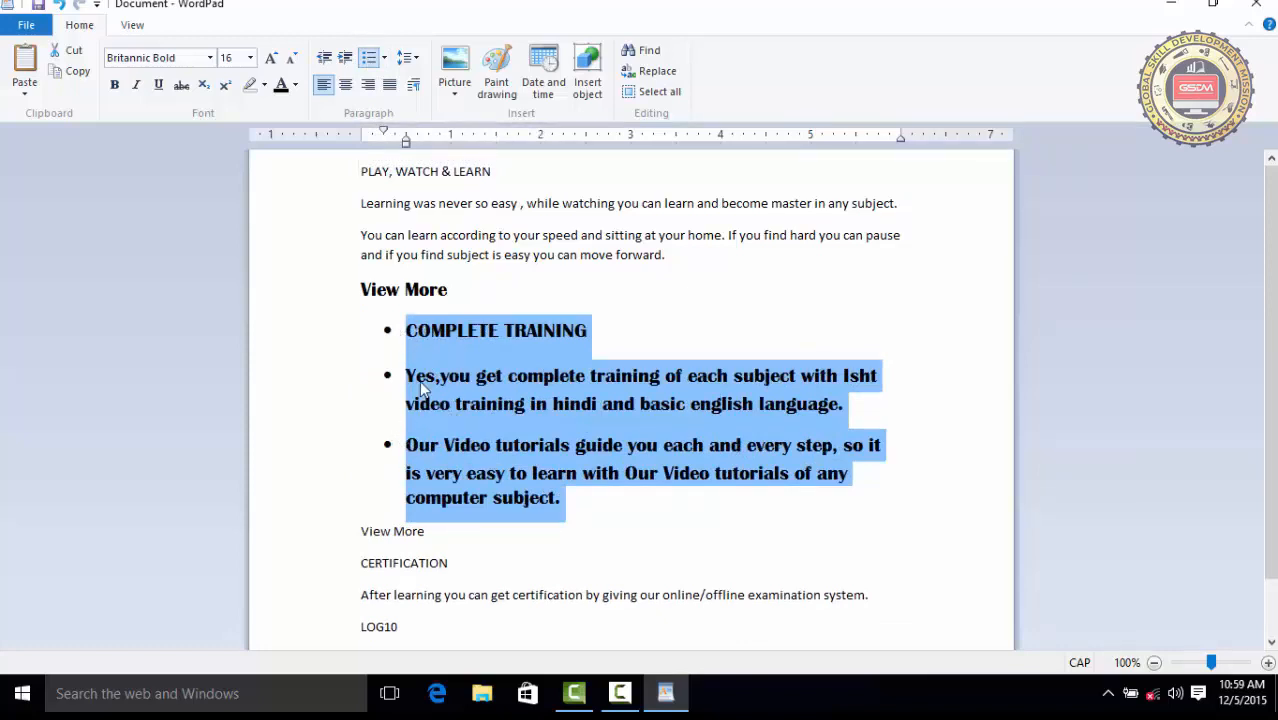
{"action": "left_click", "coordinate": [386, 58]}
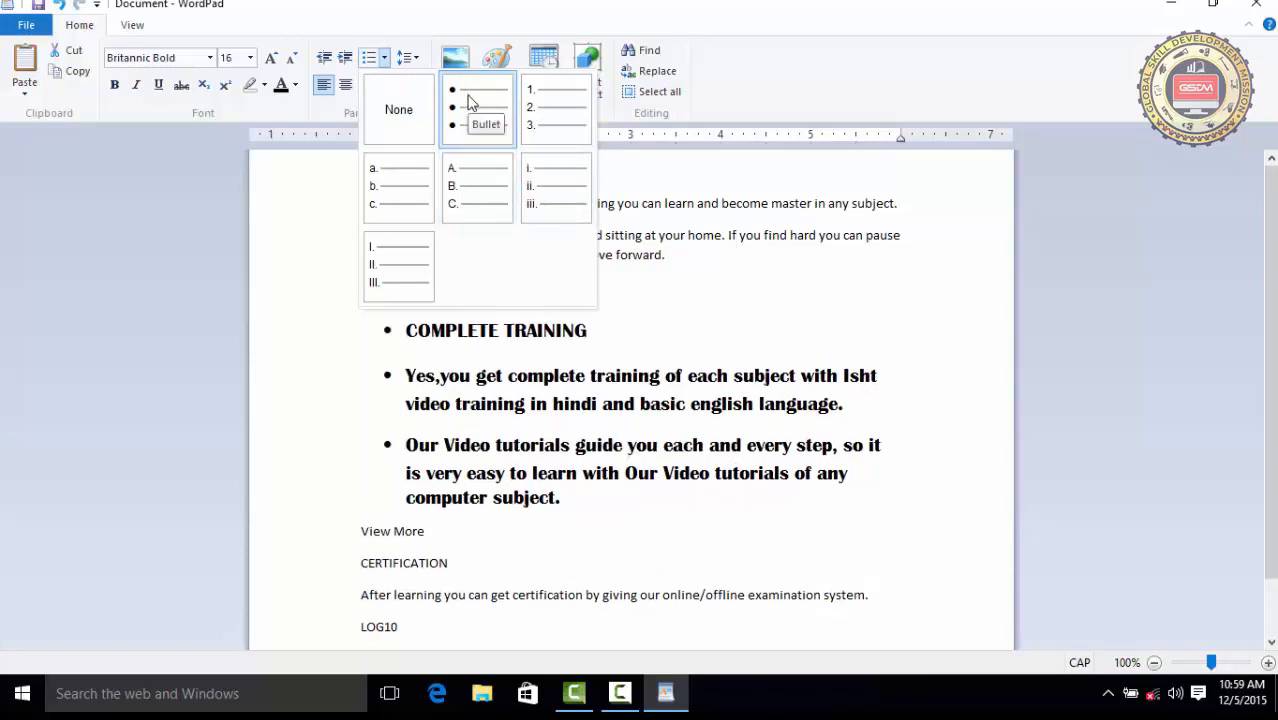
{"action": "left_click", "coordinate": [404, 110]}
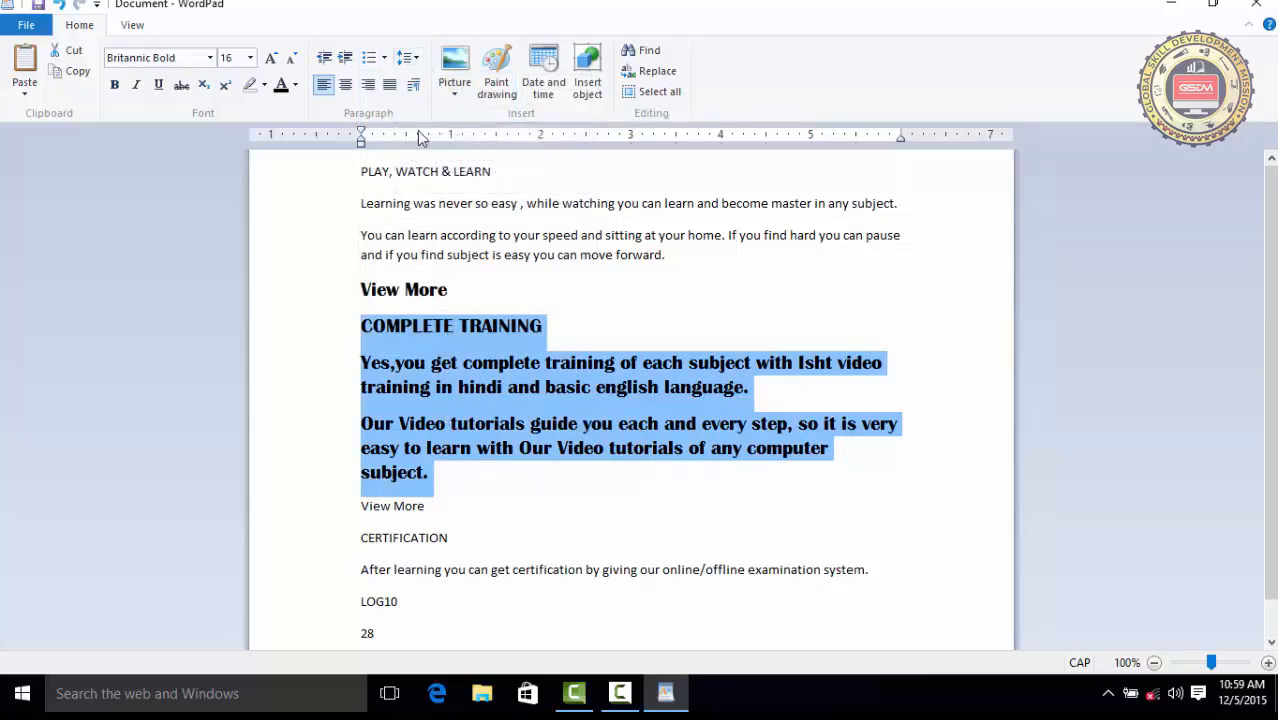
Set the line spacing of the "COMPLETE TRAINING" heading and its two bold paragraphs to 2.
{"action": "left_click", "coordinate": [413, 64]}
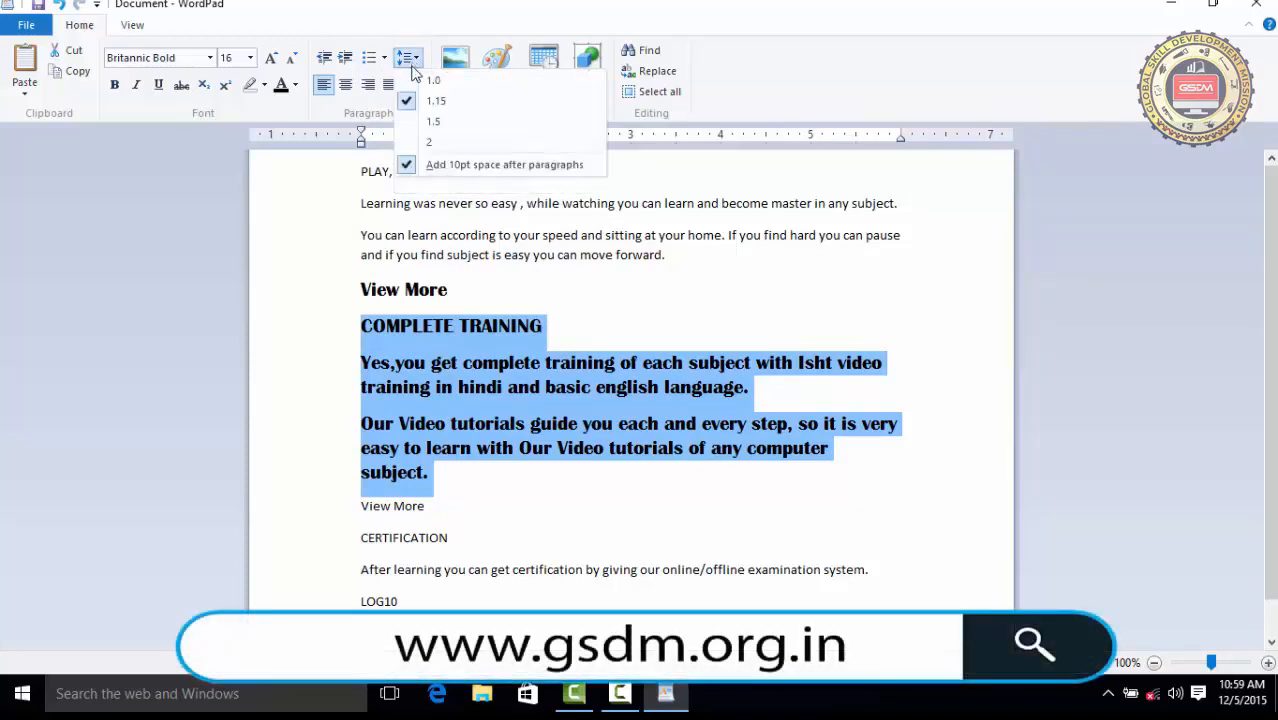
{"action": "left_click", "coordinate": [428, 145]}
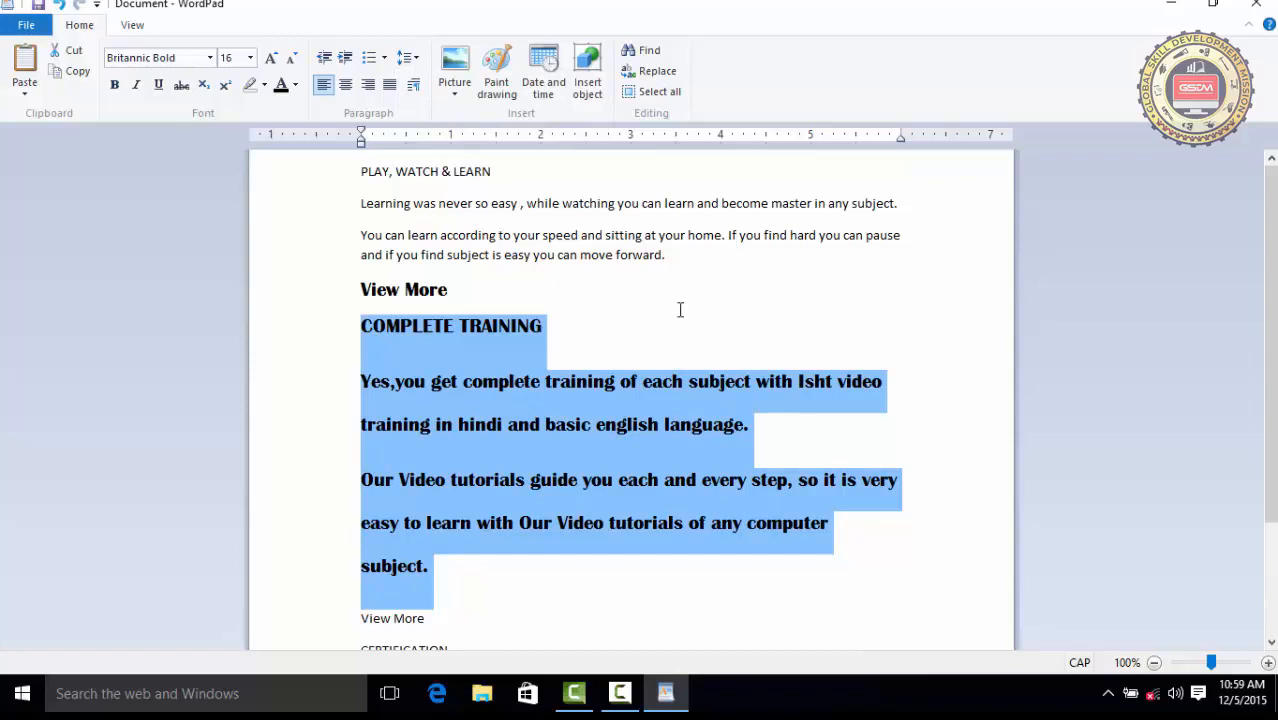
Set the line spacing of the "COMPLETE TRAINING" heading and its two bold paragraphs to 1.0, 1.15 and finally 1.5.
{"action": "left_click", "coordinate": [410, 63]}
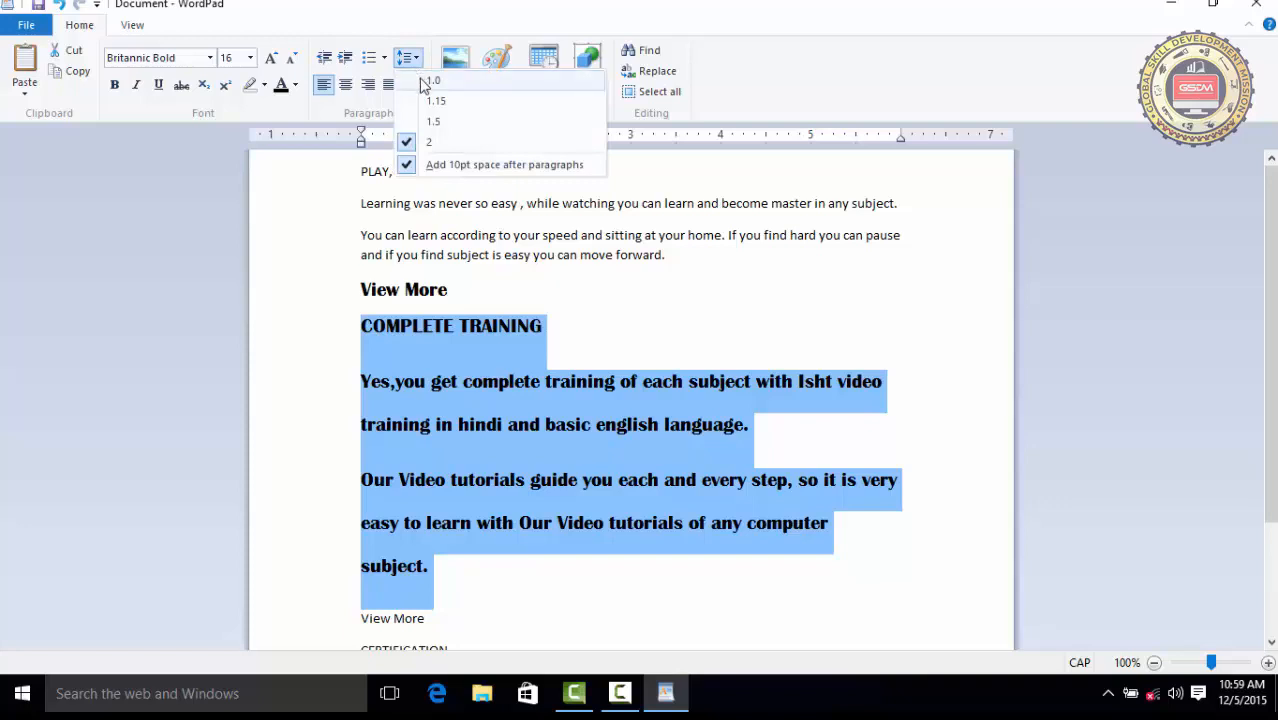
{"action": "left_click", "coordinate": [428, 82]}
{"action": "left_click", "coordinate": [410, 58]}
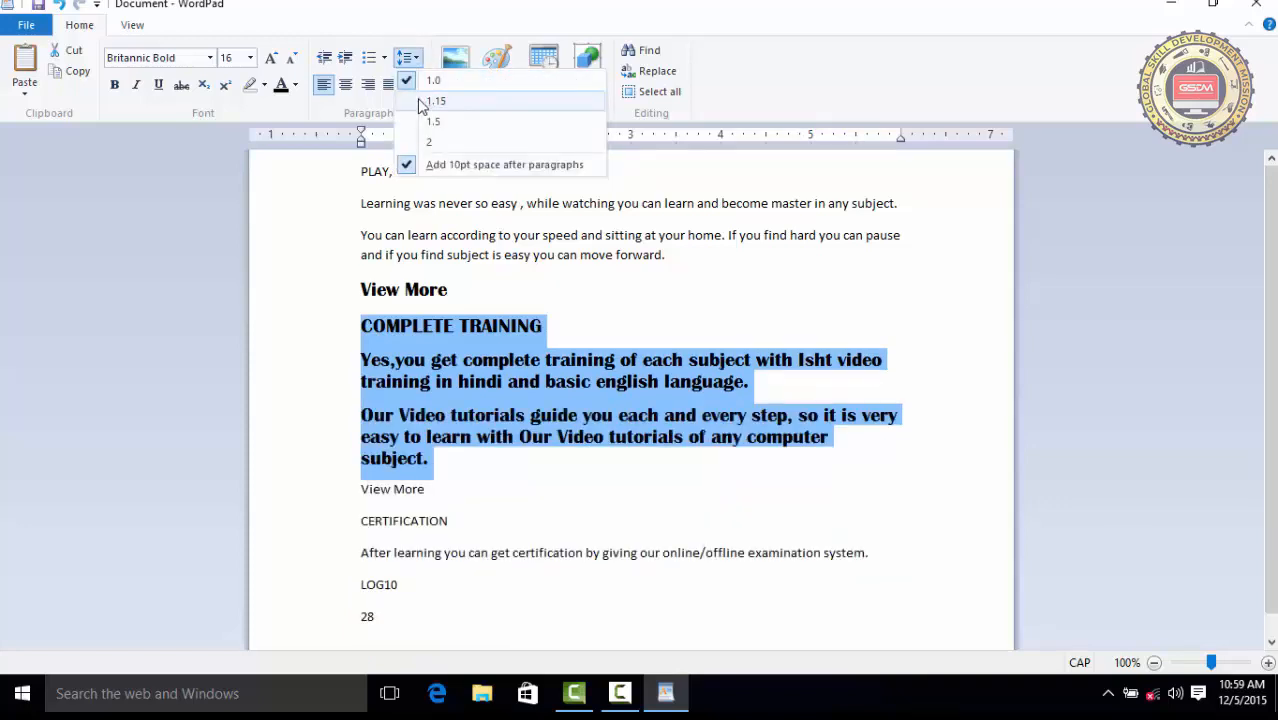
{"action": "left_click", "coordinate": [421, 102]}
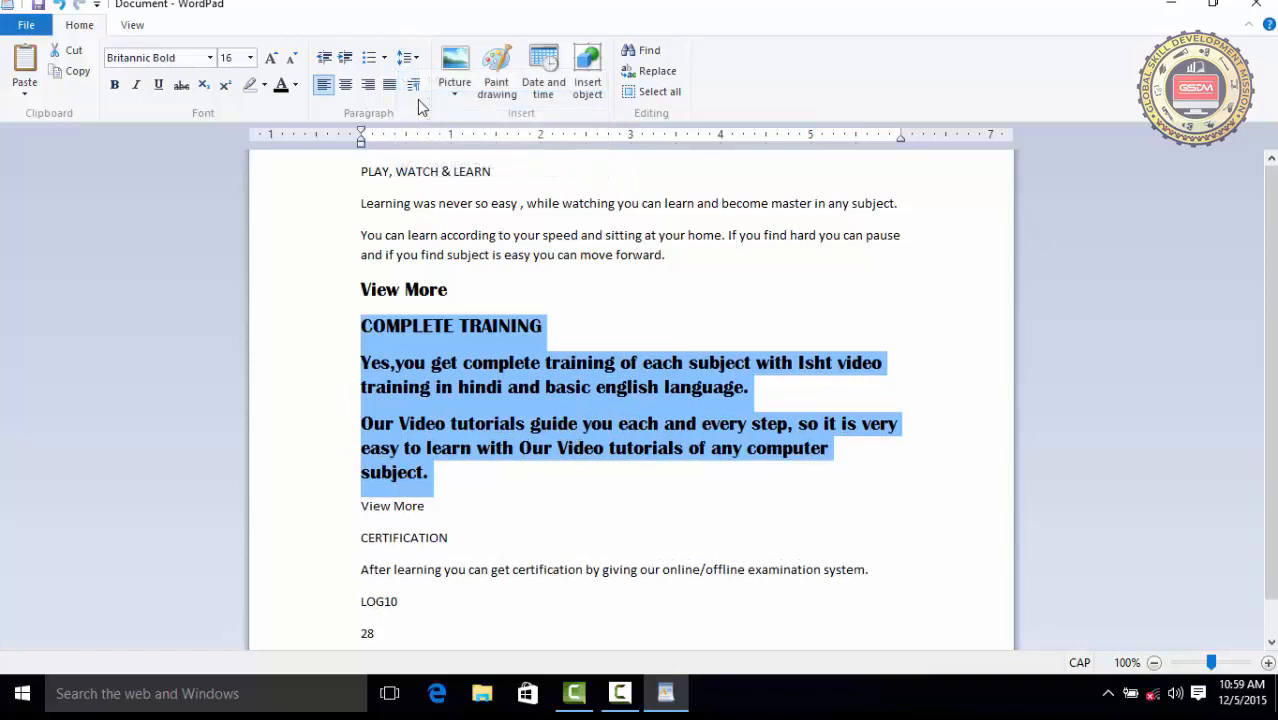
{"action": "left_click", "coordinate": [410, 58]}
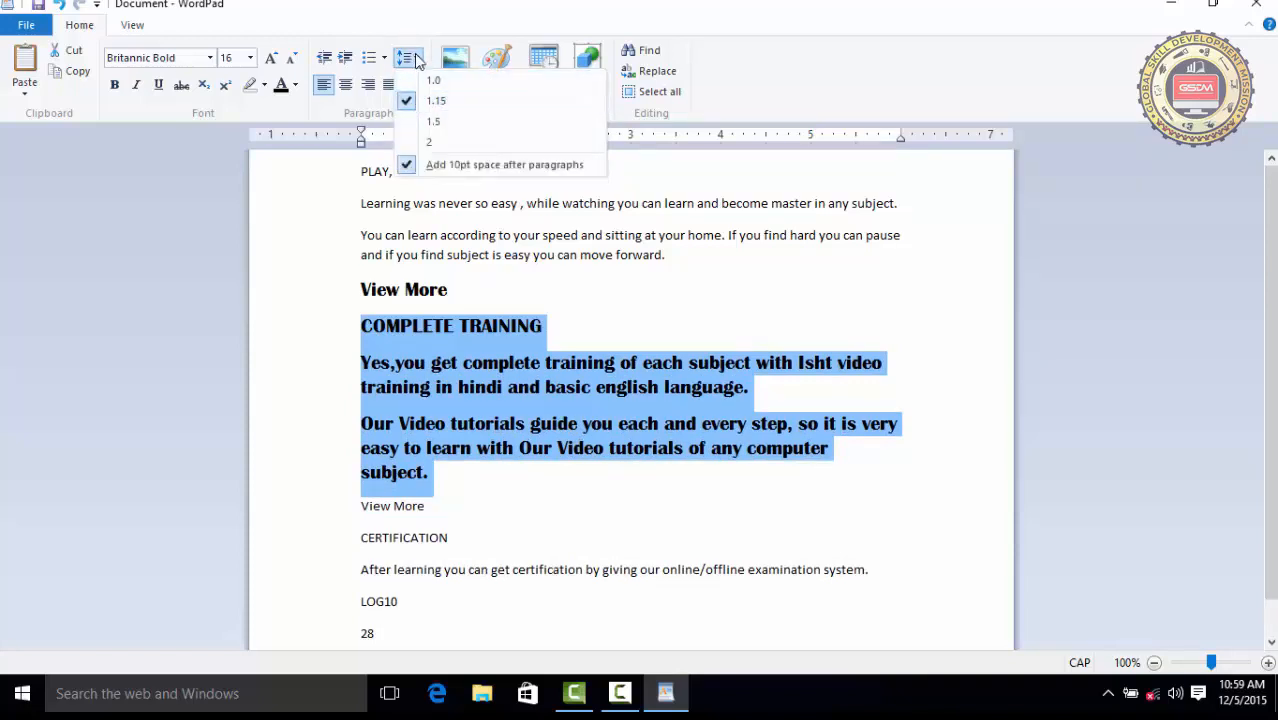
{"action": "left_click", "coordinate": [436, 122]}
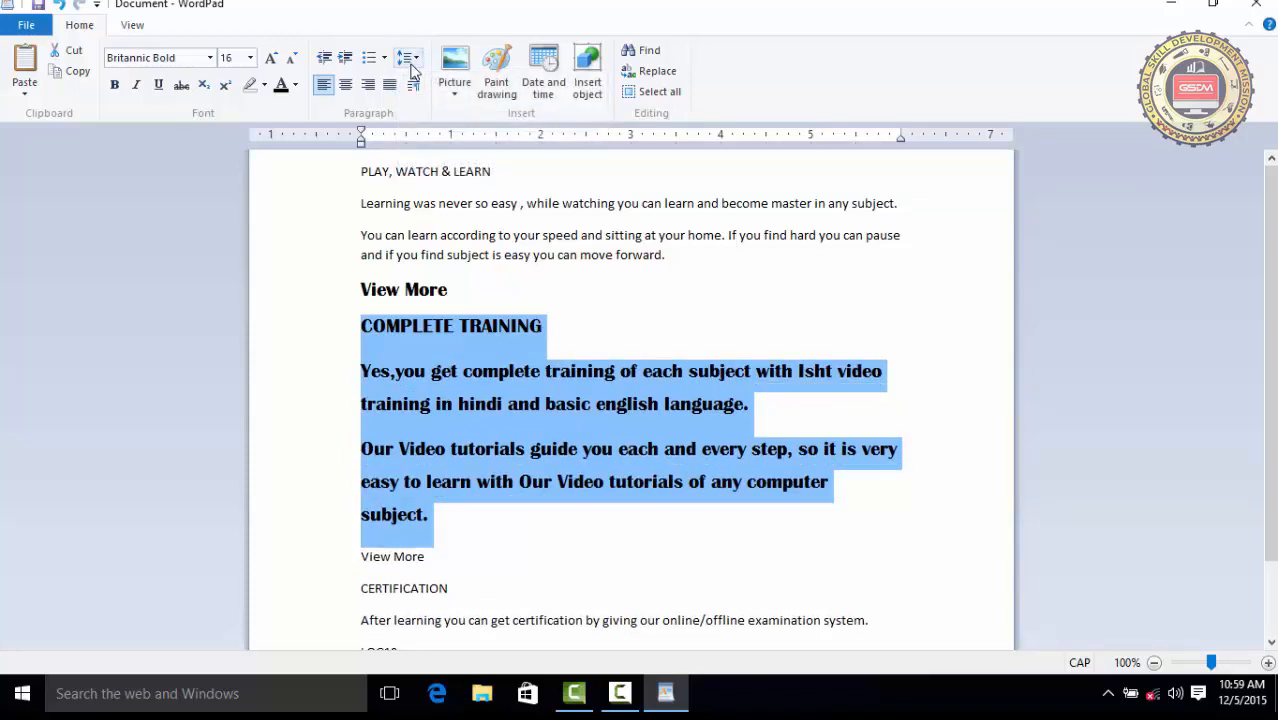
Align the "COMPLETE TRAINING" heading and its two paragraphs to the centre, right and centre again, and return them to left alignment.
{"action": "left_click", "coordinate": [345, 86]}
{"action": "left_click", "coordinate": [368, 86]}
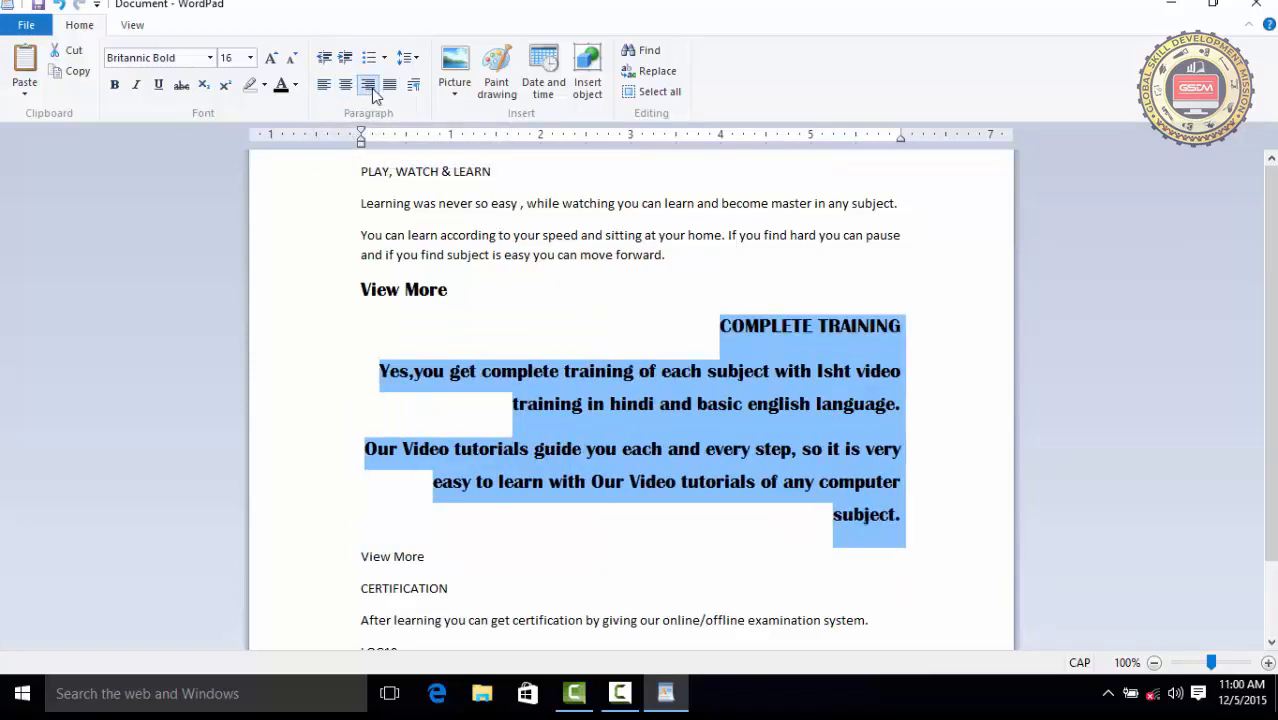
{"action": "left_click", "coordinate": [345, 86]}
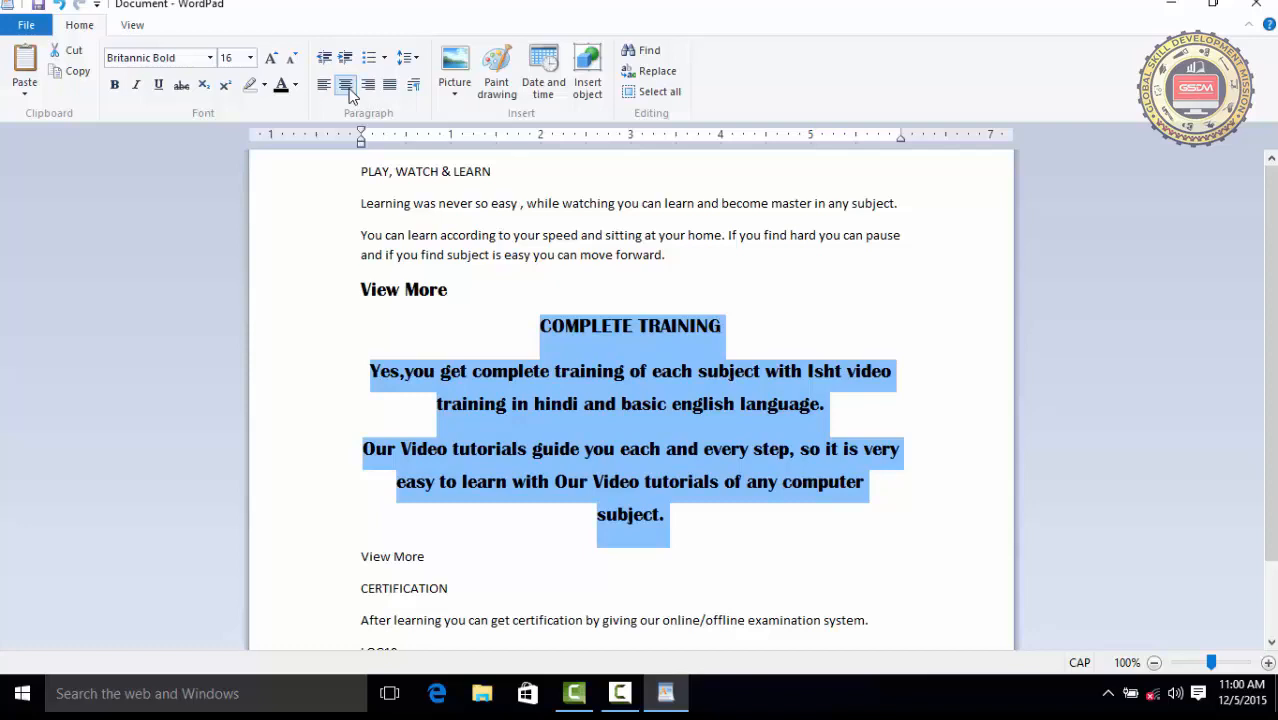
{"action": "left_click", "coordinate": [325, 86]}
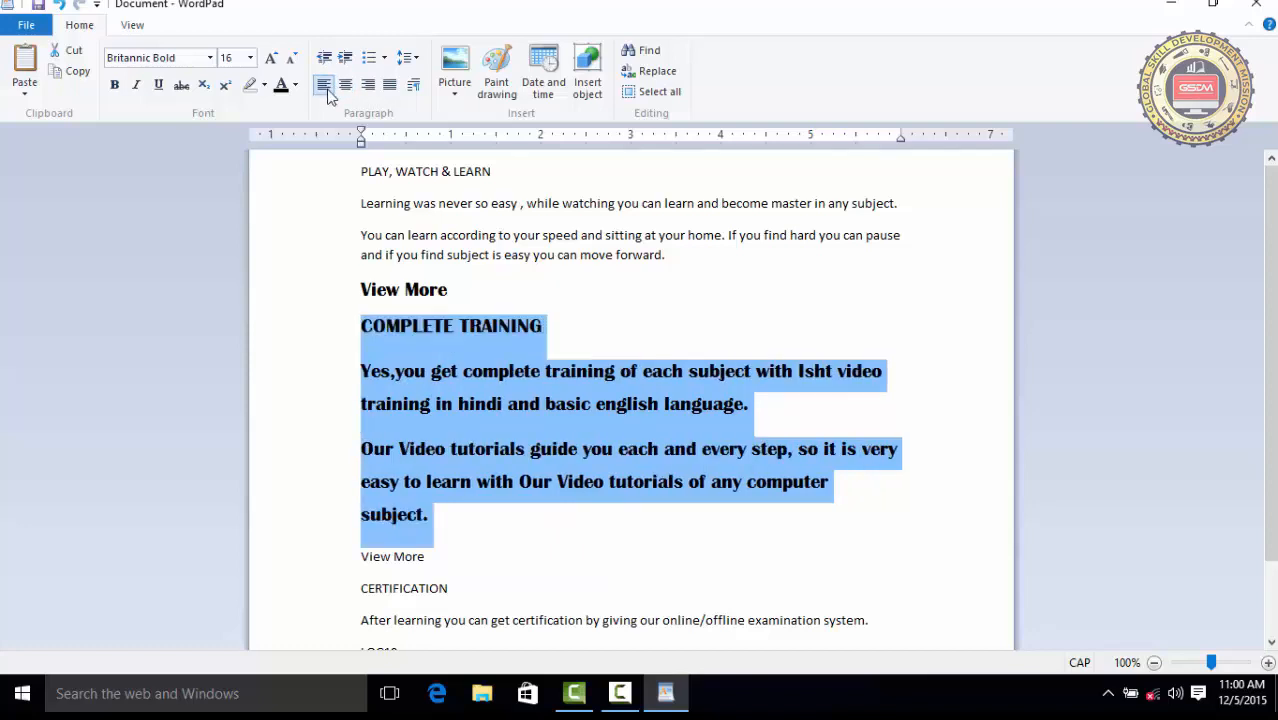
Justify the "COMPLETE TRAINING" heading and its two paragraphs, compare with left alignment, and leave them justified.
{"action": "left_click", "coordinate": [391, 88]}
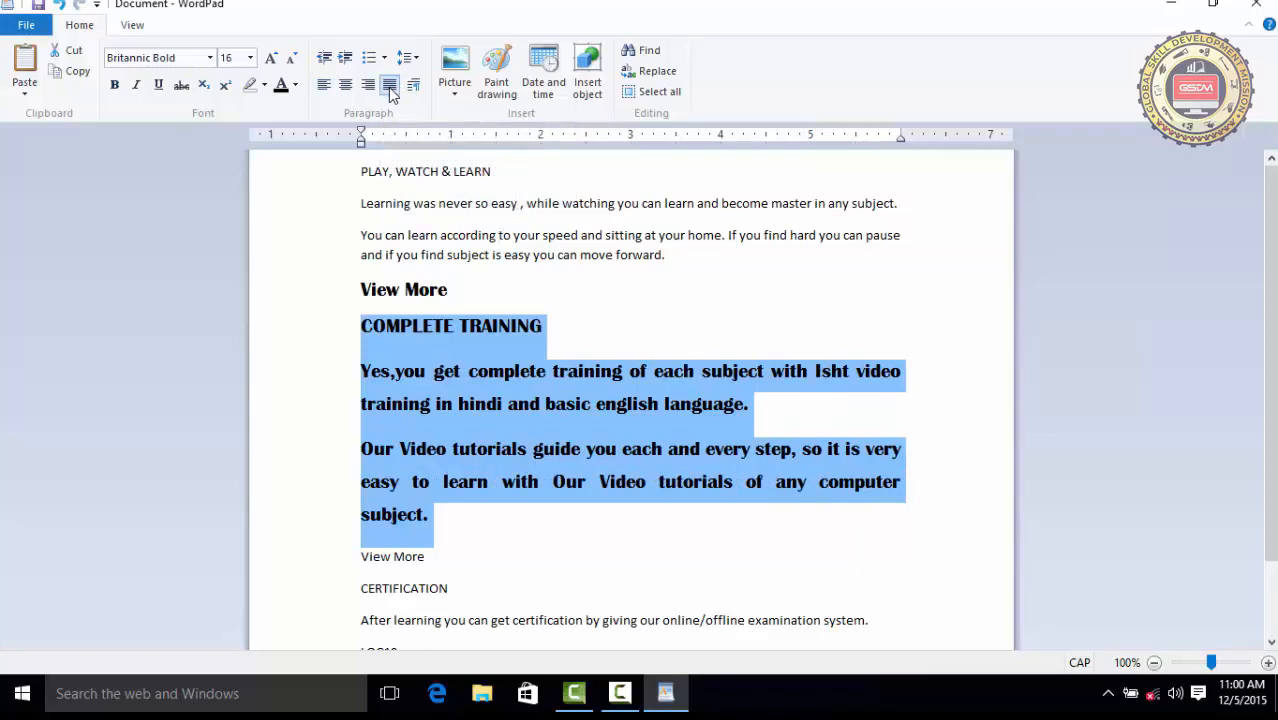
{"action": "left_click", "coordinate": [327, 88]}
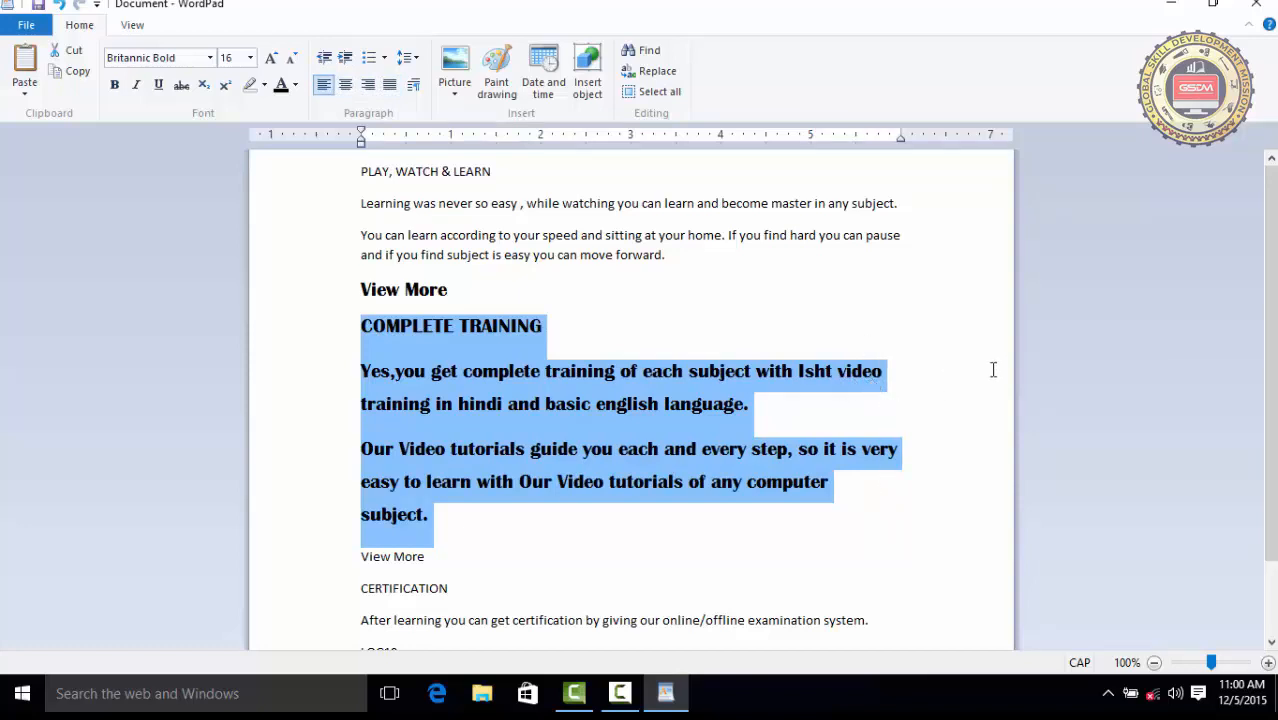
{"action": "left_click", "coordinate": [391, 86]}
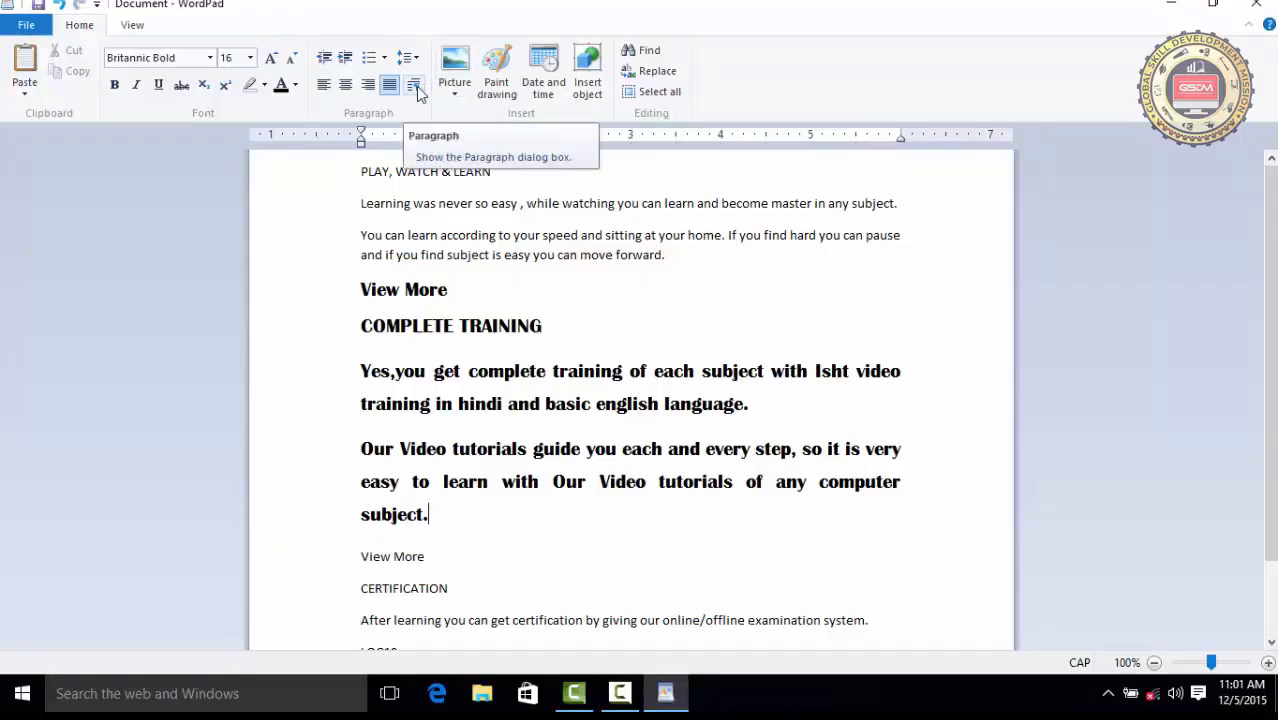
For the bold text from "View More" through the two paragraphs, enter paragraph indents of 2" left, 1" right and 2" first line.
{"action": "left_click_drag", "start_coordinate": [436, 515], "coordinate": [333, 377]}
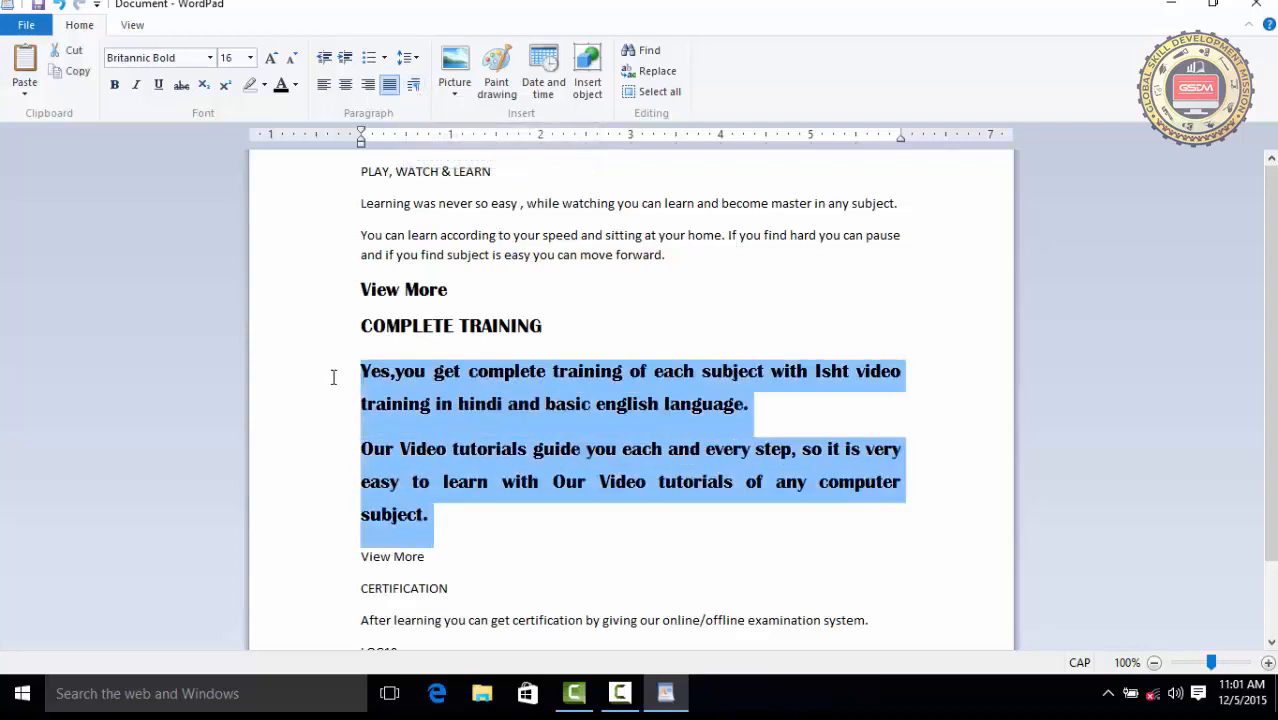
{"action": "left_click_drag", "start_coordinate": [436, 515], "coordinate": [358, 298]}
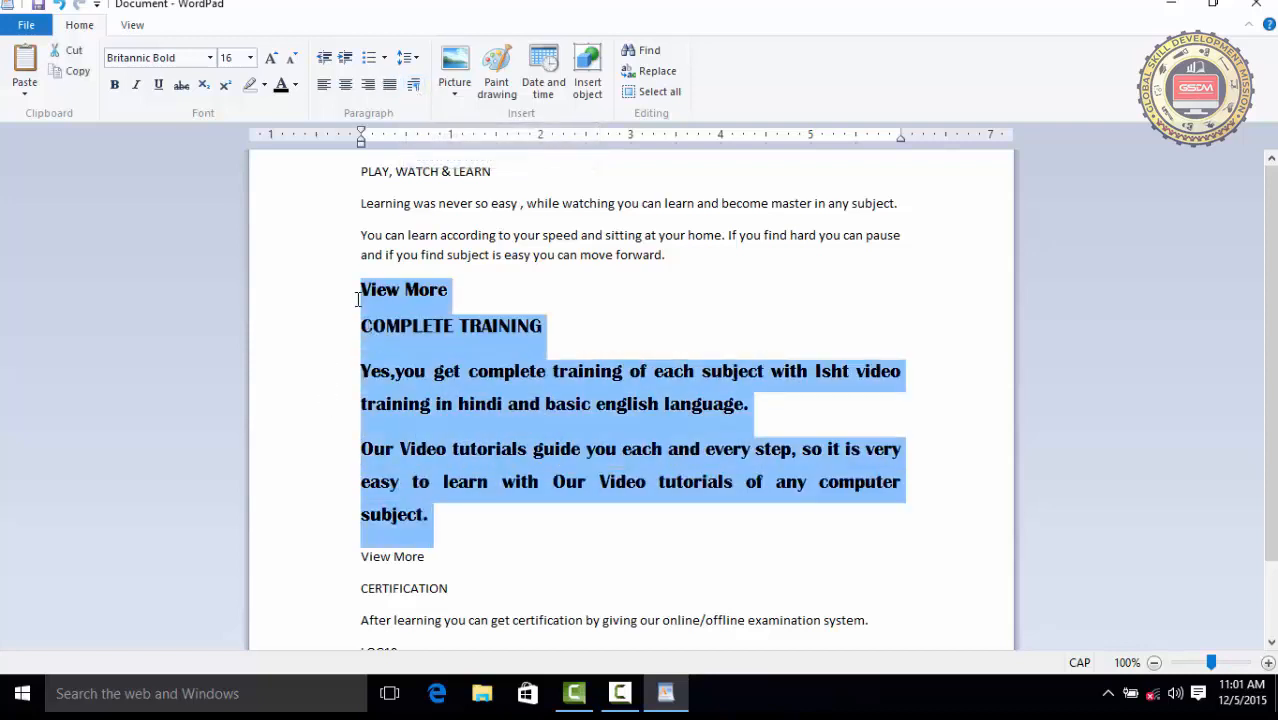
{"action": "left_click", "coordinate": [505, 546]}
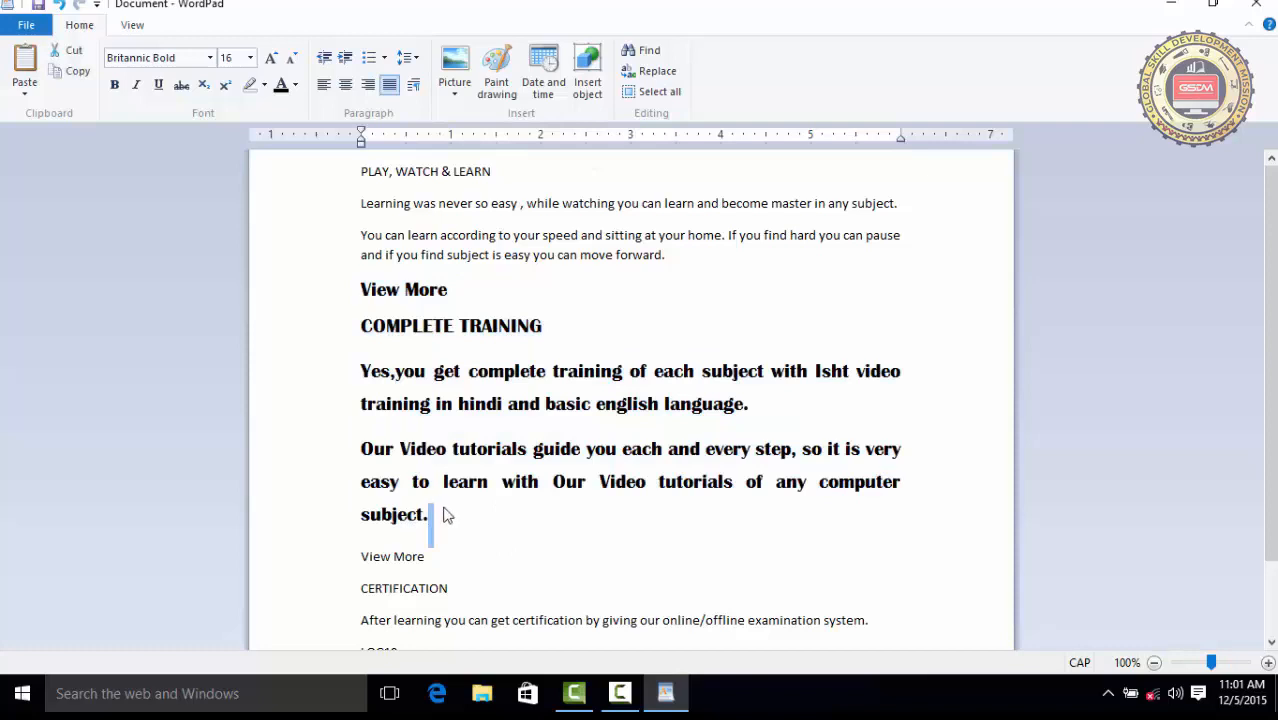
{"action": "left_click_drag", "start_coordinate": [452, 521], "coordinate": [331, 314]}
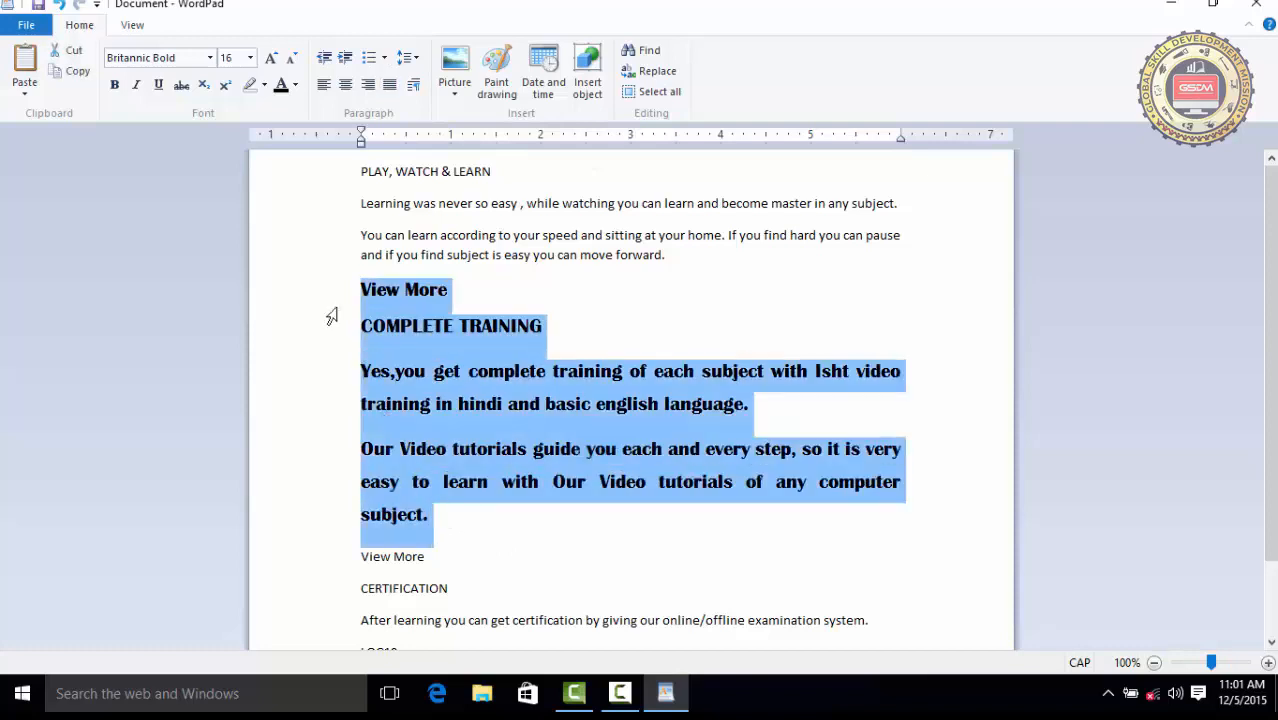
{"action": "left_click", "coordinate": [415, 86]}
{"action": "left_click_drag", "start_coordinate": [576, 186], "coordinate": [755, 158]}
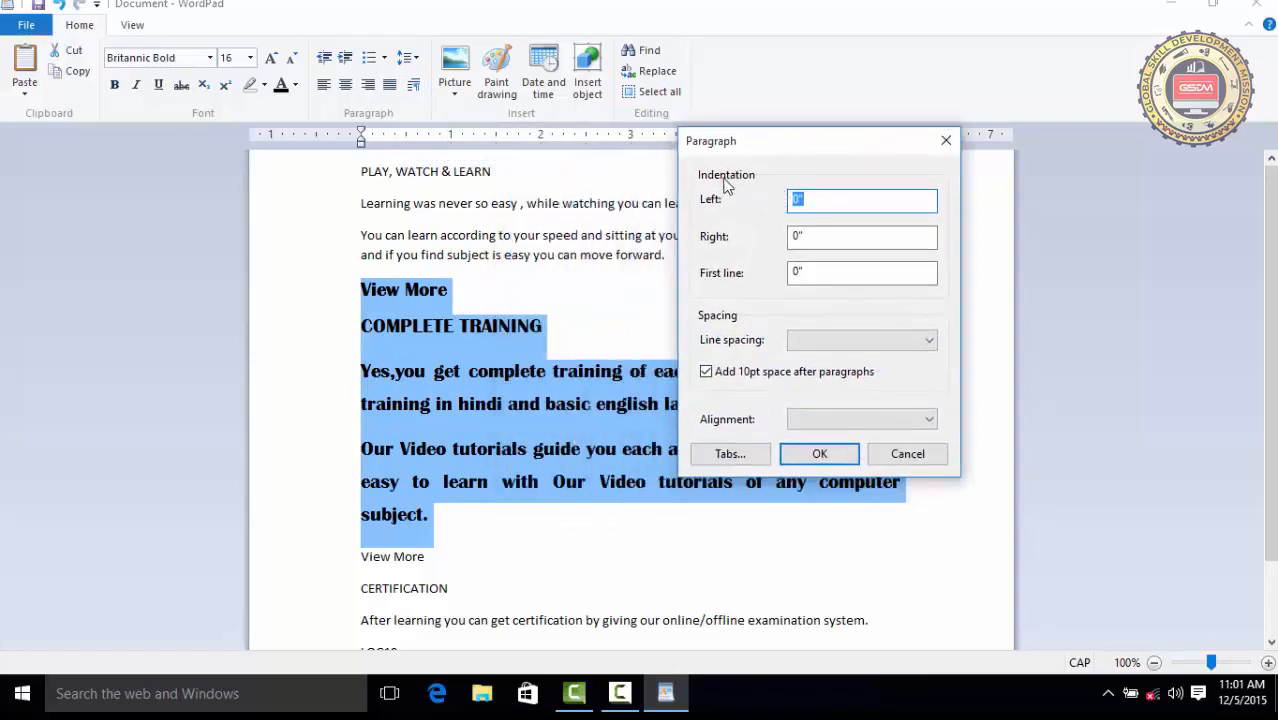
{"action": "left_click", "coordinate": [796, 200]}
{"action": "double_click", "coordinate": [796, 200]}
{"action": "double_click", "coordinate": [796, 236]}
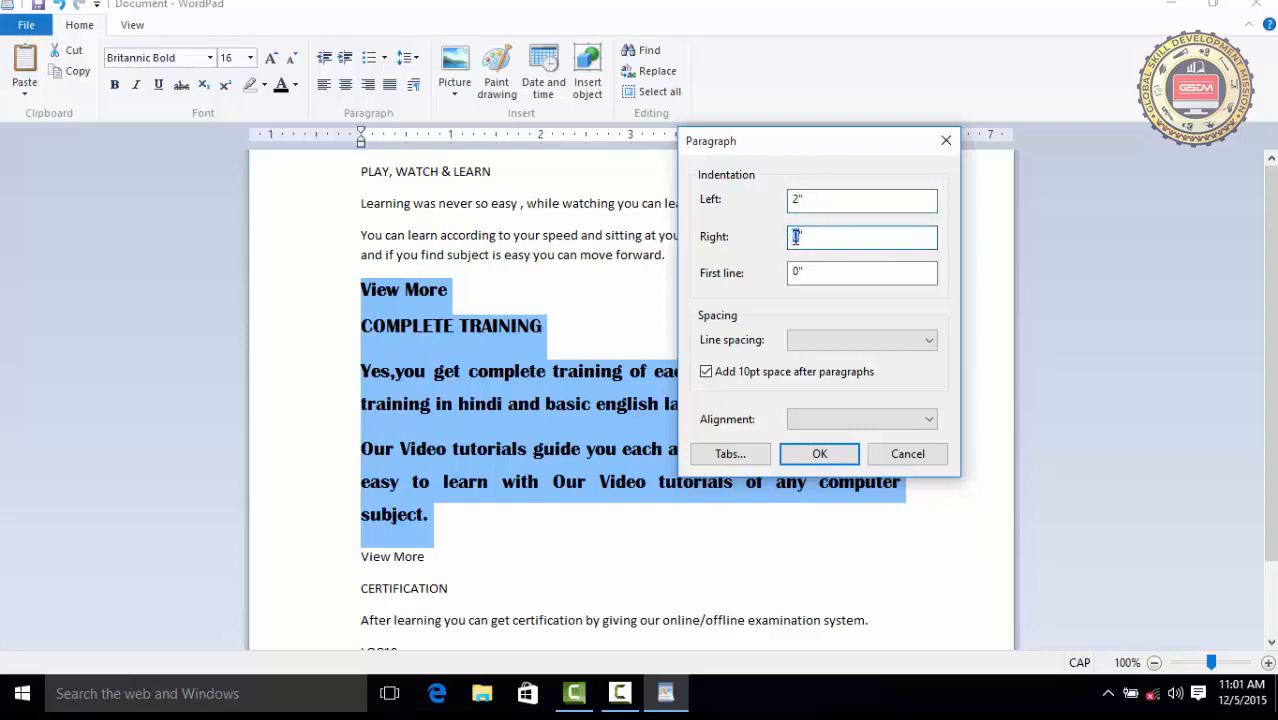
{"action": "type", "text": "1"}
{"action": "double_click", "coordinate": [797, 272]}
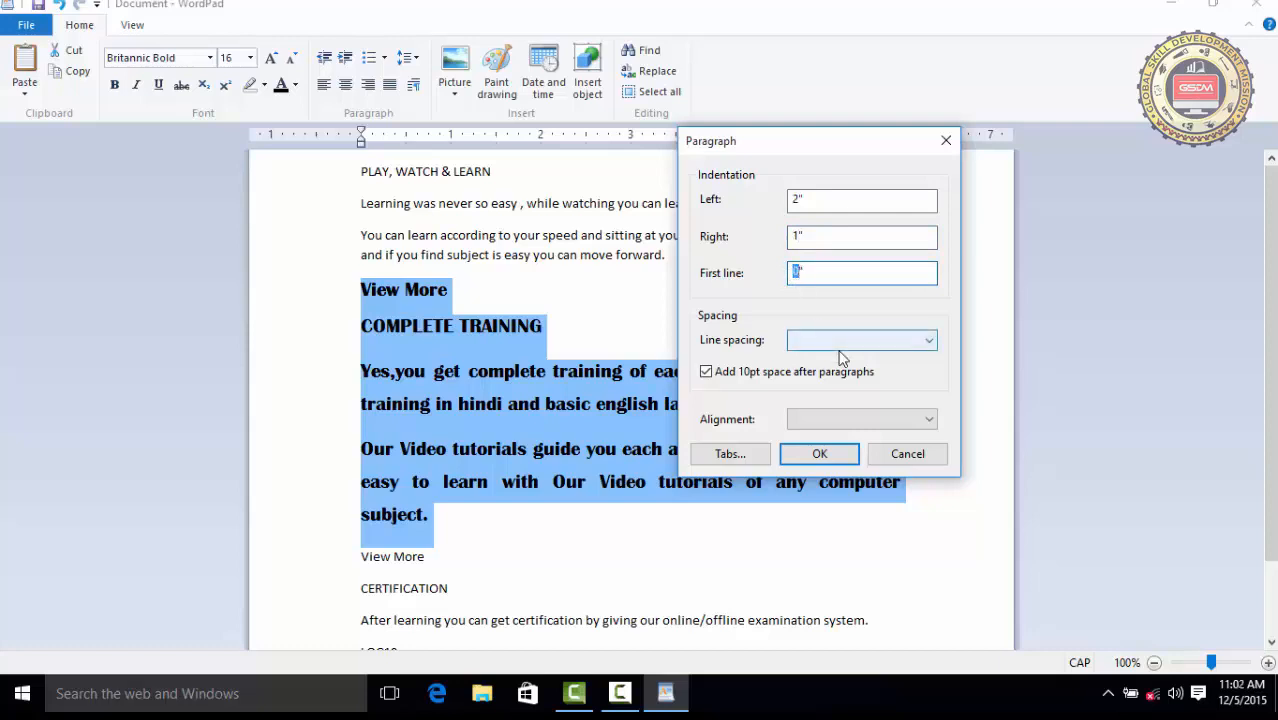
{"action": "type", "text": "2"}
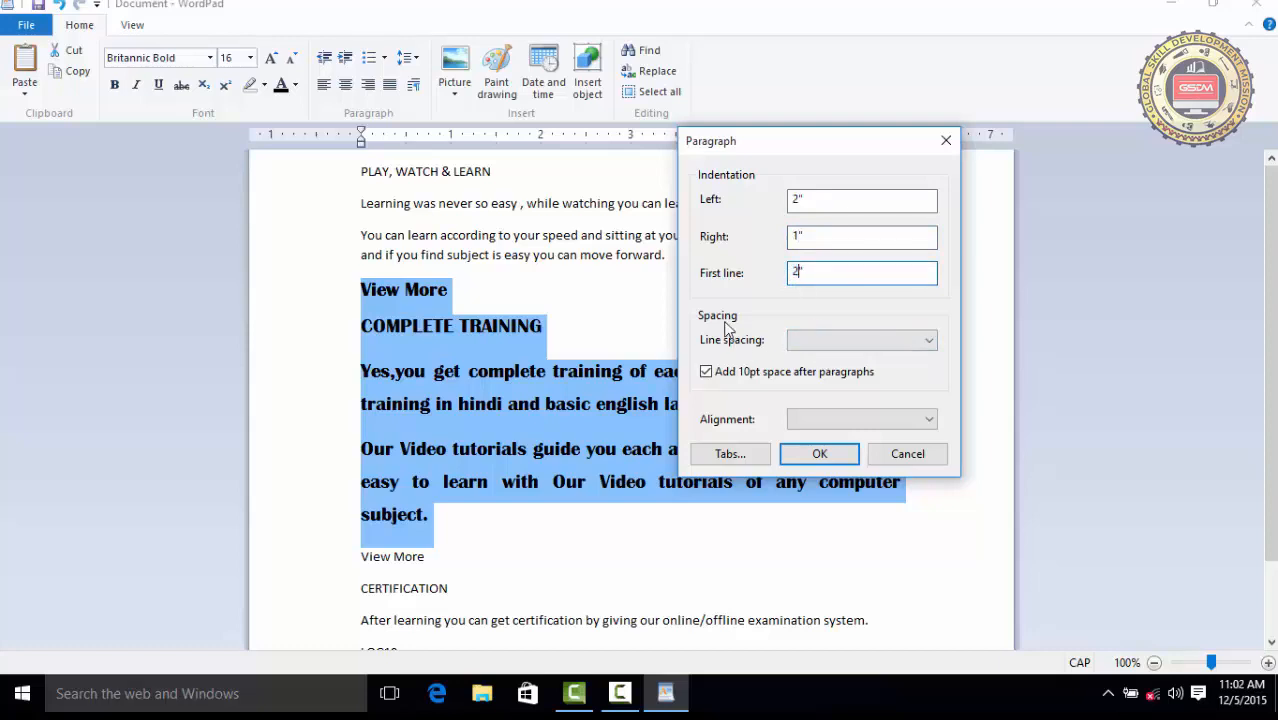
Choose 1.50 line spacing and Left alignment in the paragraph settings and apply them to the selected bold text.
{"action": "left_click", "coordinate": [854, 344]}
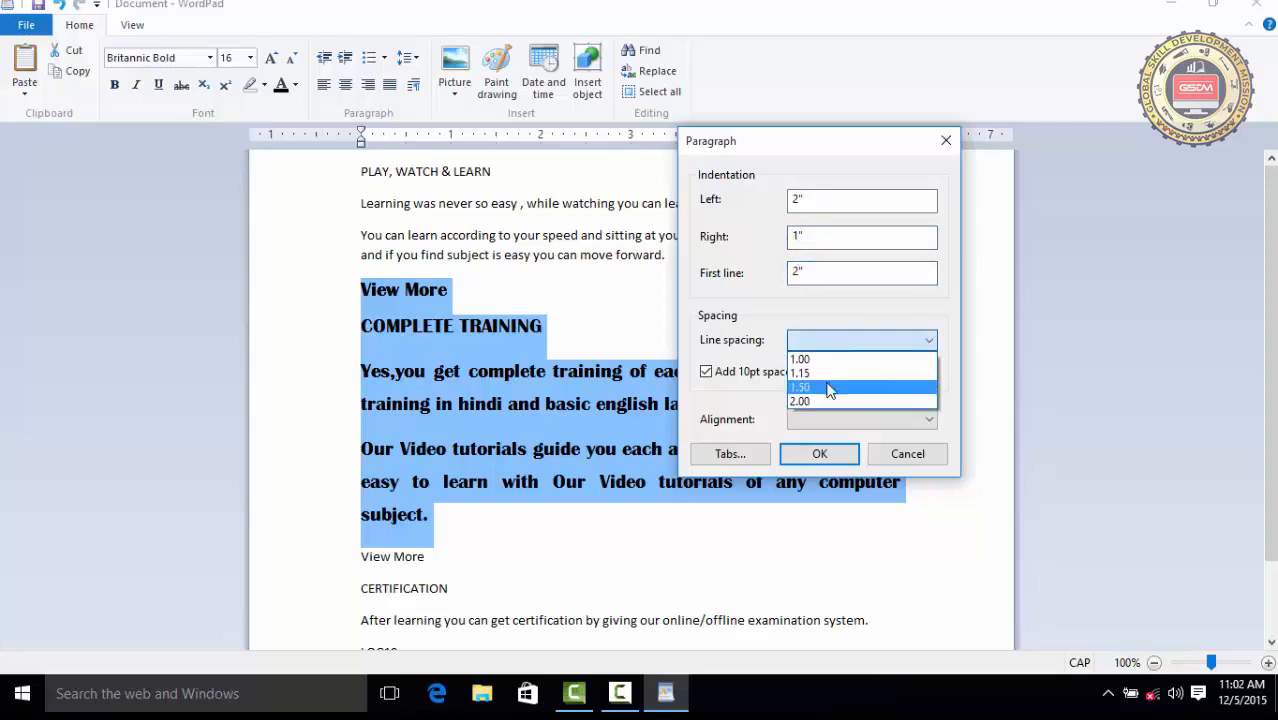
{"action": "left_click", "coordinate": [828, 387]}
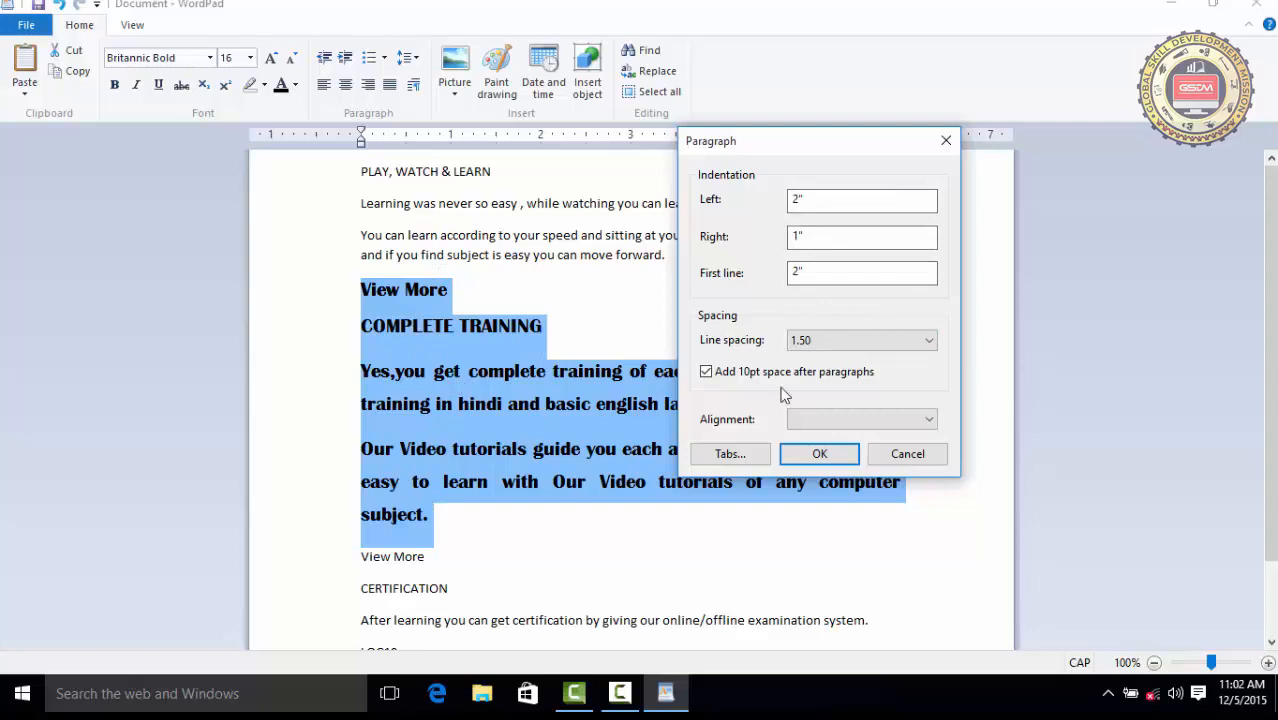
{"action": "left_click", "coordinate": [847, 414]}
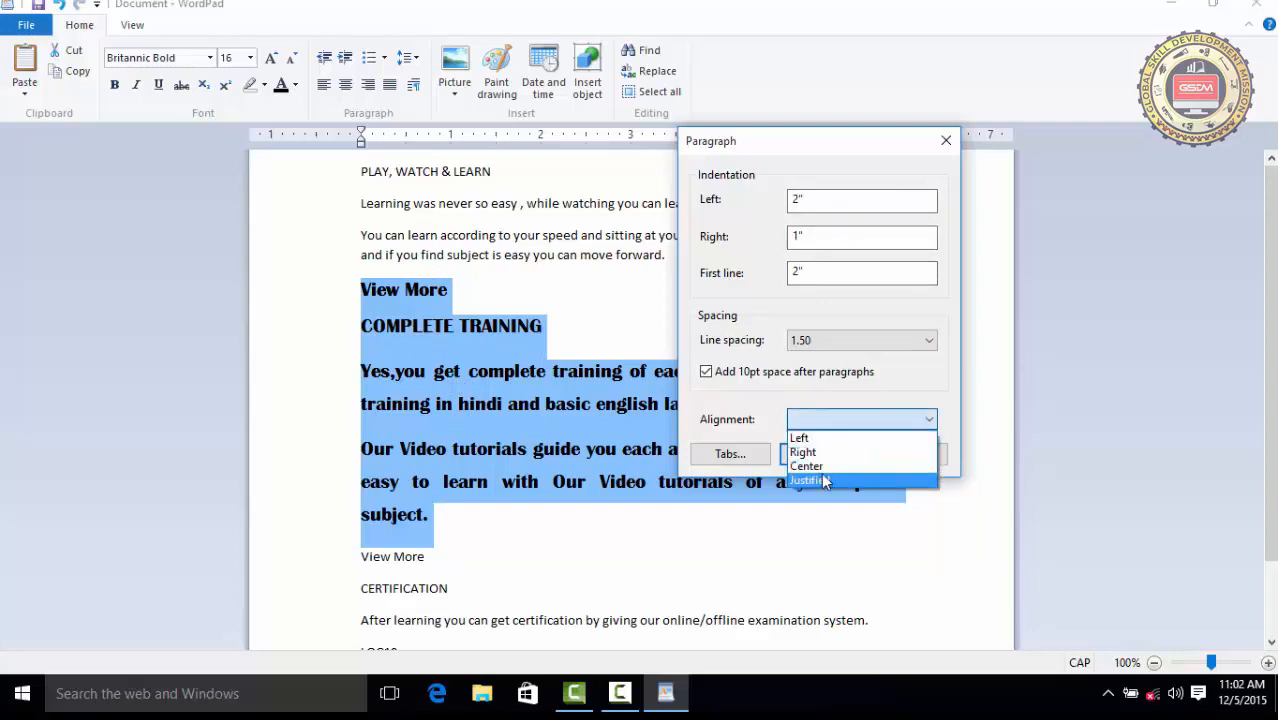
{"action": "left_click", "coordinate": [822, 438]}
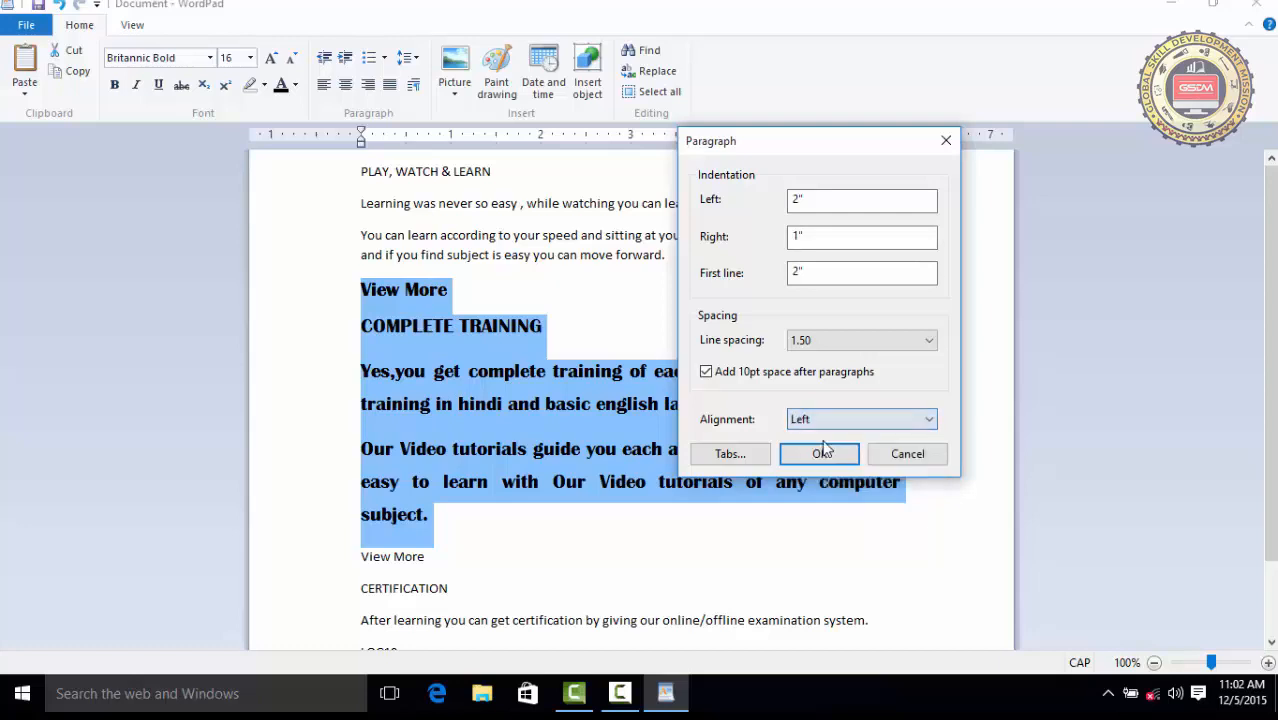
{"action": "left_click", "coordinate": [819, 456]}
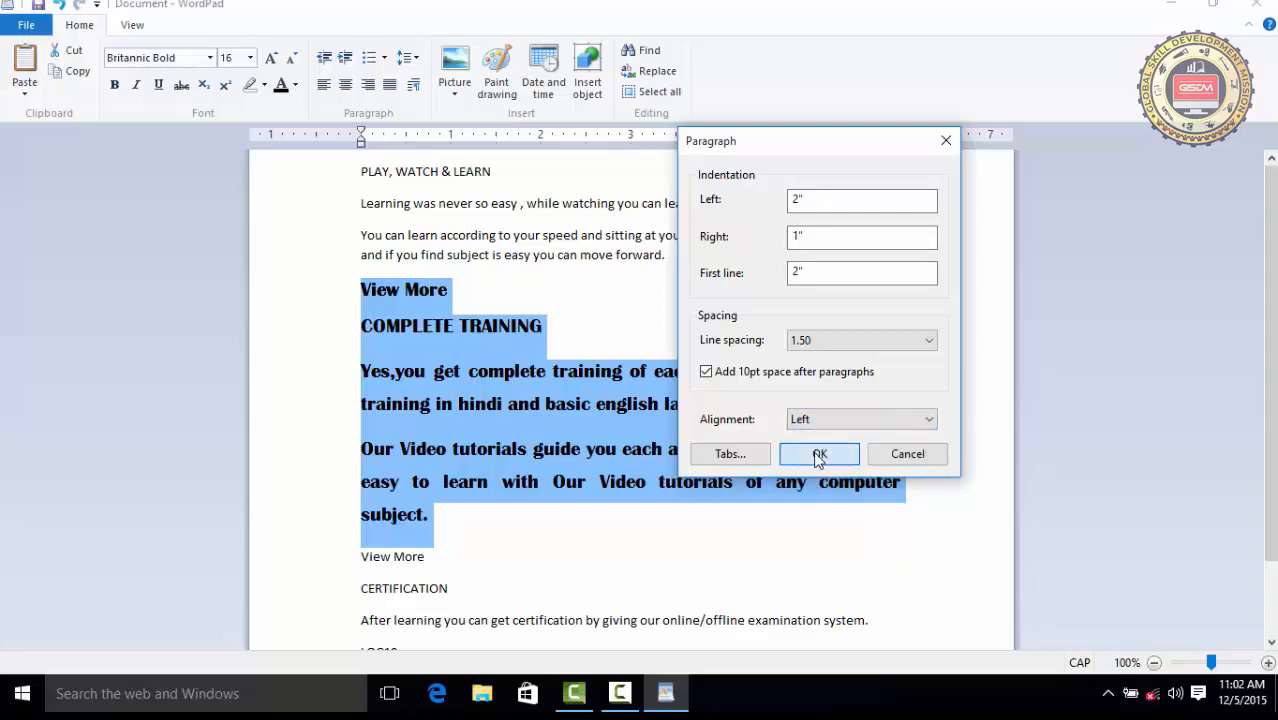
Review the newly indented bold text and undo the applied paragraph settings.
{"action": "scroll", "coordinate": [686, 472], "scroll_direction": "down", "scroll_amount": 3}
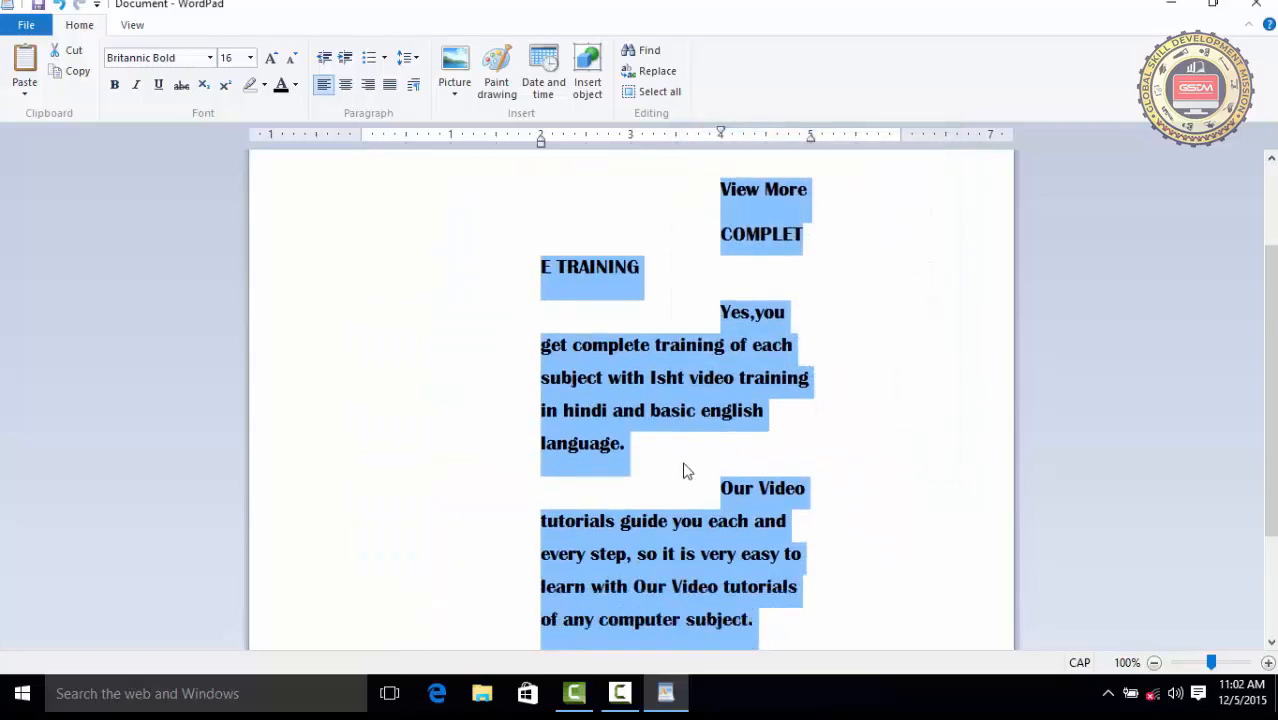
{"action": "scroll", "coordinate": [686, 472], "scroll_direction": "up", "scroll_amount": 3}
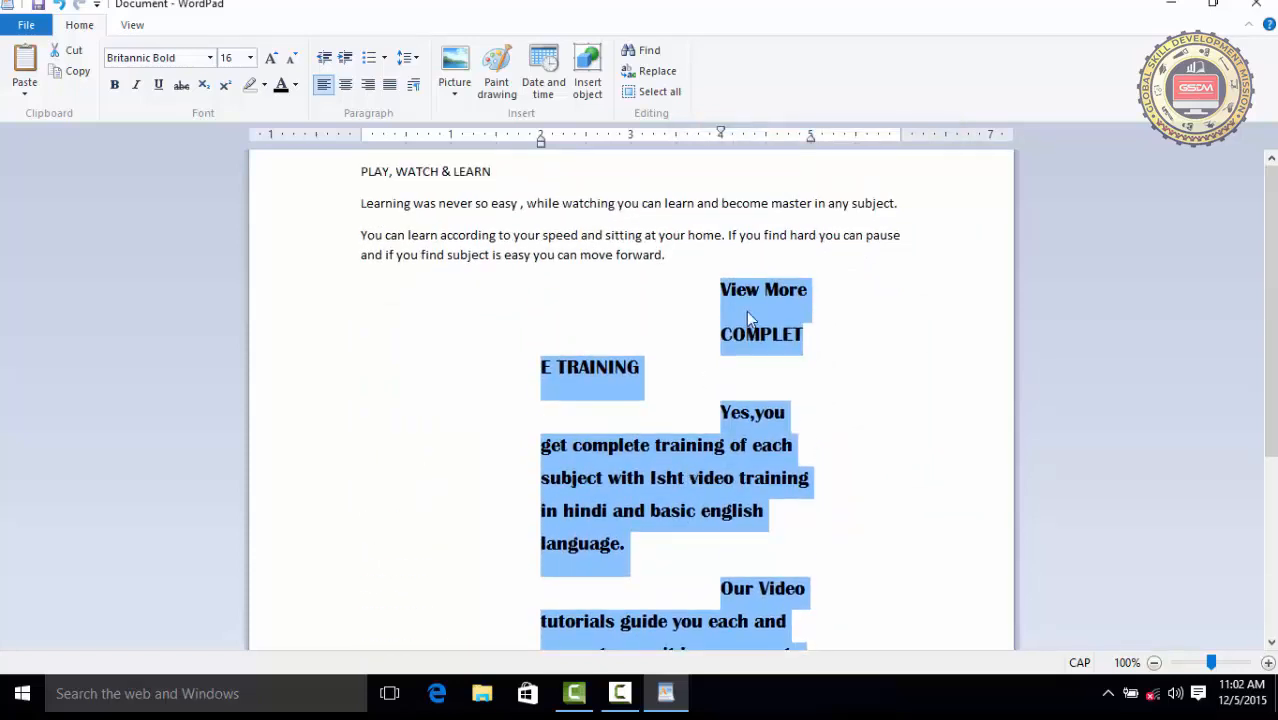
{"action": "scroll", "coordinate": [748, 440], "scroll_direction": "down", "scroll_amount": 3}
{"action": "scroll", "coordinate": [742, 465], "scroll_direction": "up", "scroll_amount": 2}
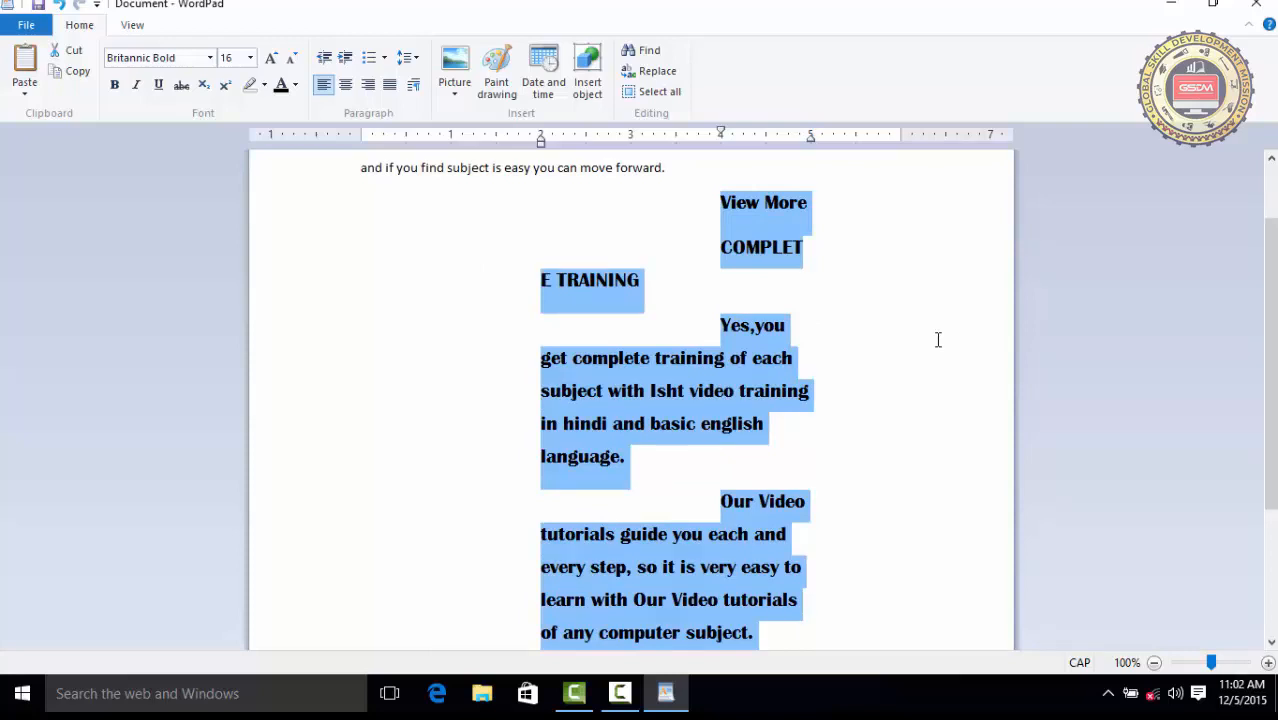
{"action": "key", "text": "ctrl+z"}
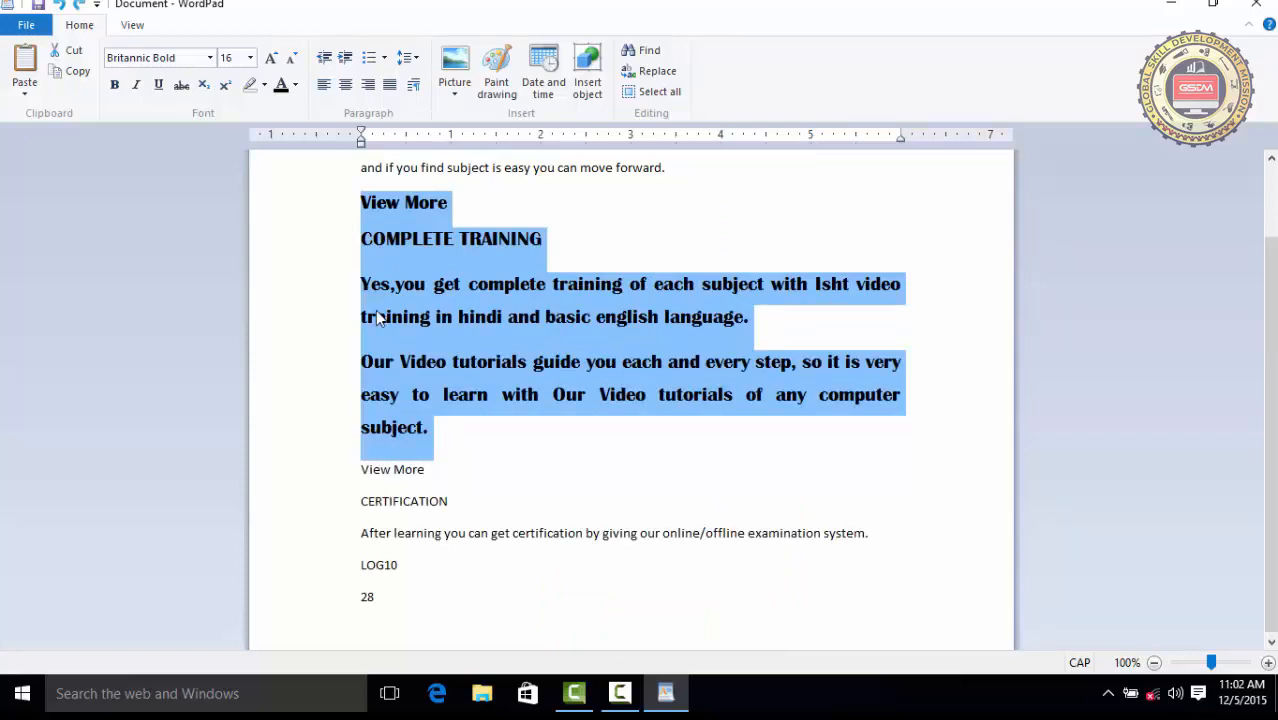
Undo the last four alignment changes of the "COMPLETE TRAINING" heading and its paragraphs, back to centred alignment.
{"action": "left_click", "coordinate": [59, 5]}
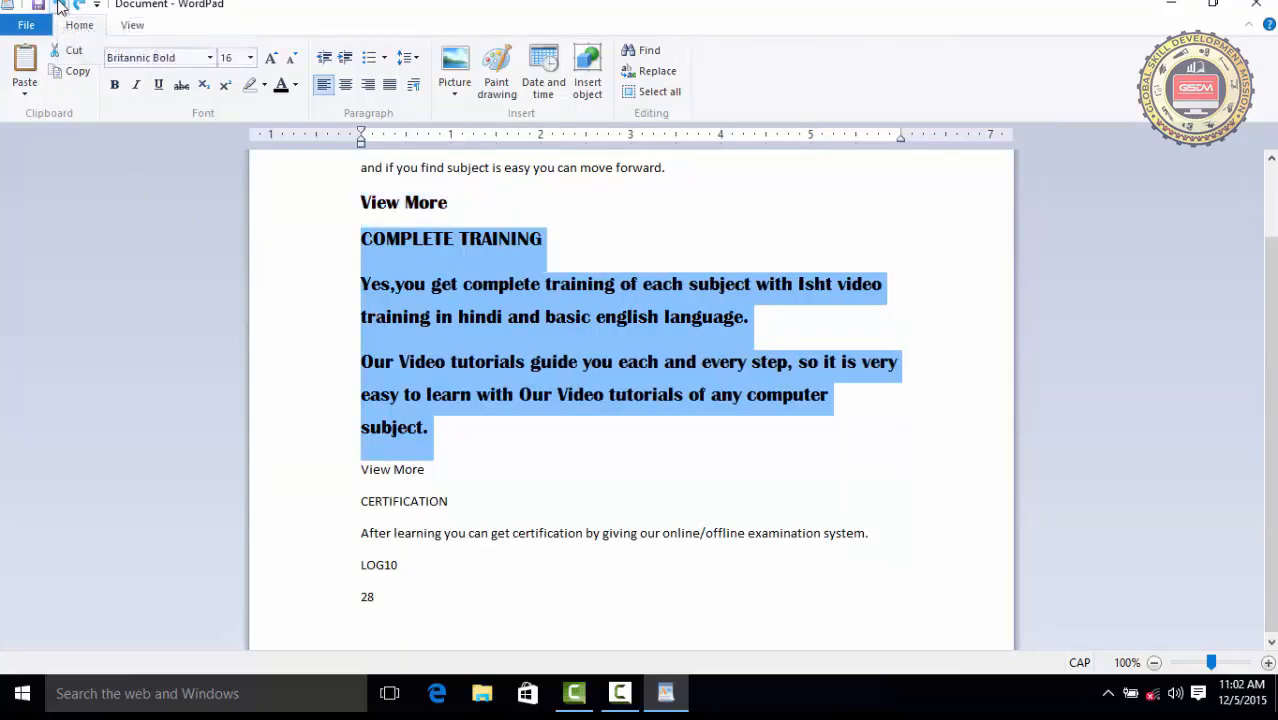
{"action": "left_click", "coordinate": [59, 5]}
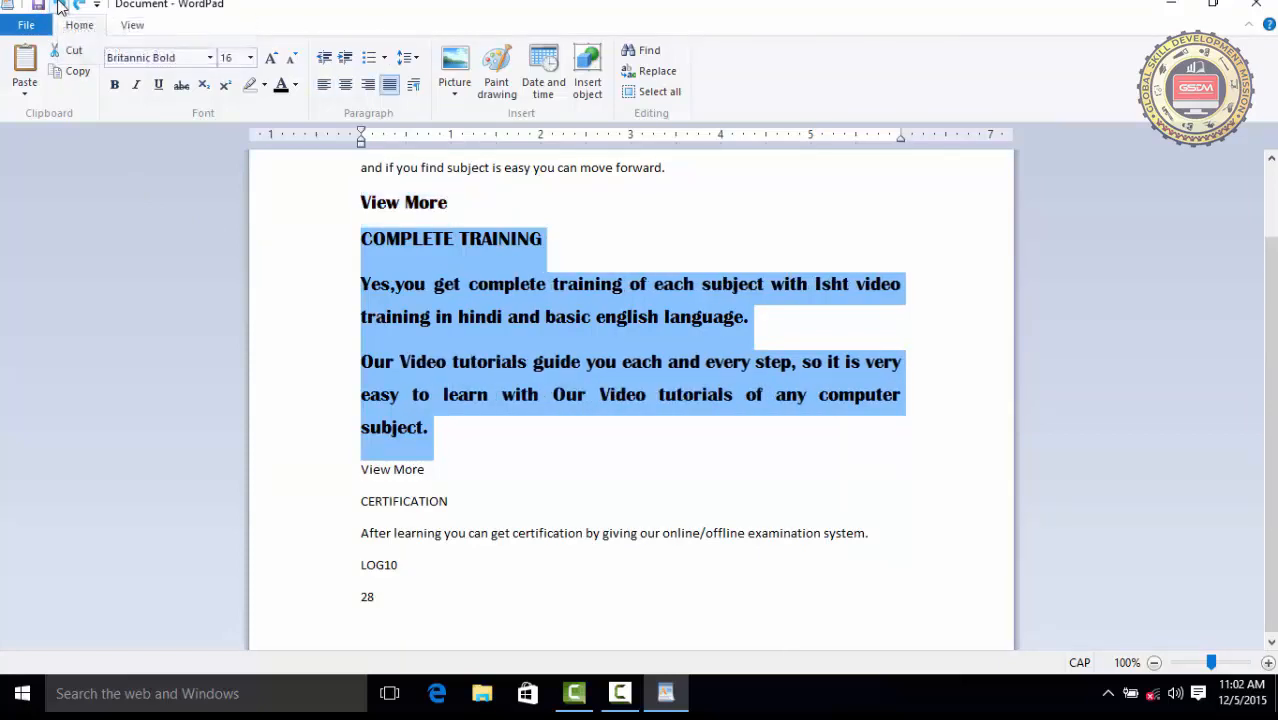
{"action": "left_click", "coordinate": [59, 5]}
{"action": "left_click", "coordinate": [59, 5]}
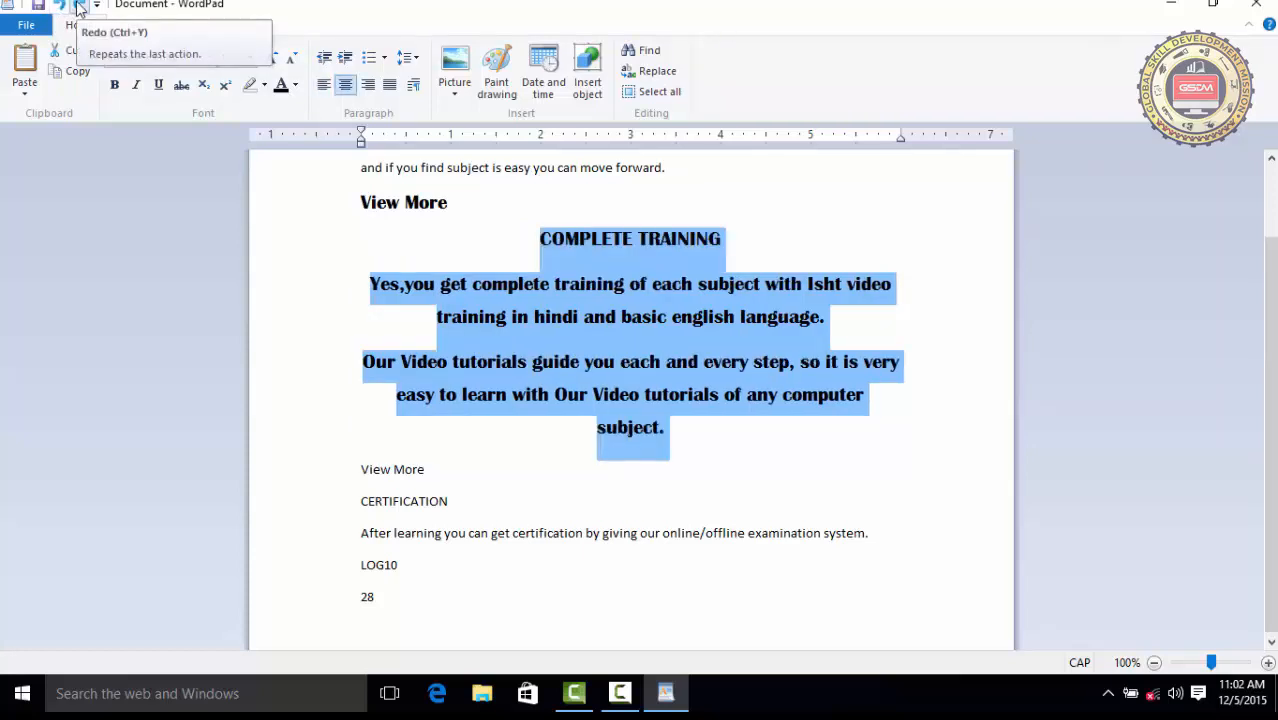
Redo the alignment changes and the paragraph indent settings, and undo the indent settings again to leave the text justified.
{"action": "left_click", "coordinate": [79, 6]}
{"action": "left_click", "coordinate": [79, 6]}
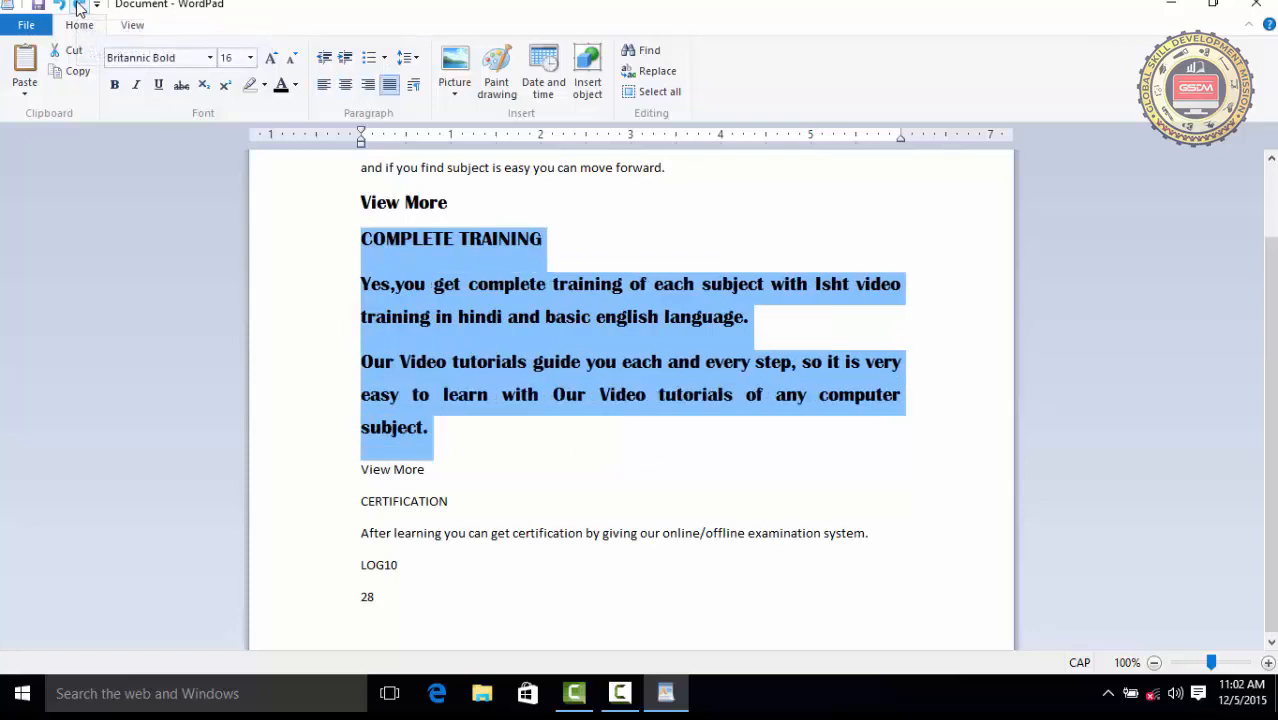
{"action": "key", "text": "ctrl+z"}
{"action": "left_click", "coordinate": [79, 6]}
{"action": "left_click", "coordinate": [79, 6]}
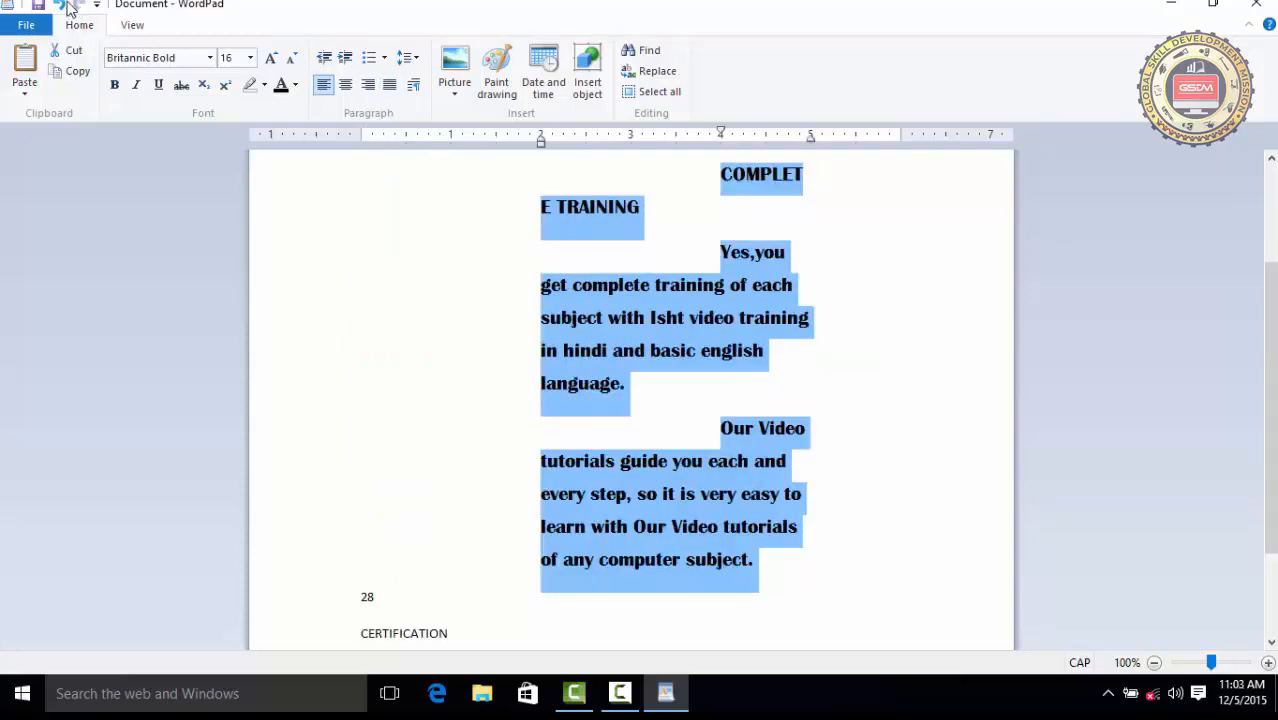
{"action": "left_click", "coordinate": [63, 6]}
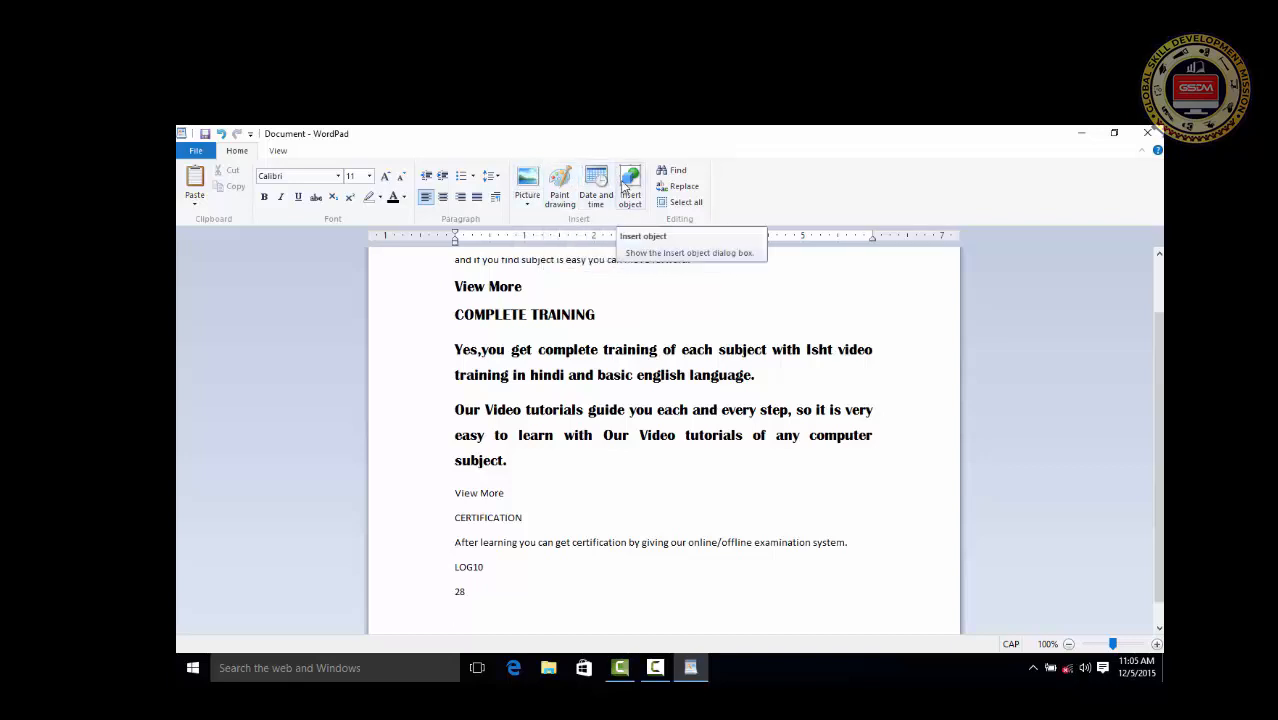
Insert the picture "STAR THREE" from the Pictures folder below the number 28.
{"action": "left_click", "coordinate": [526, 181]}
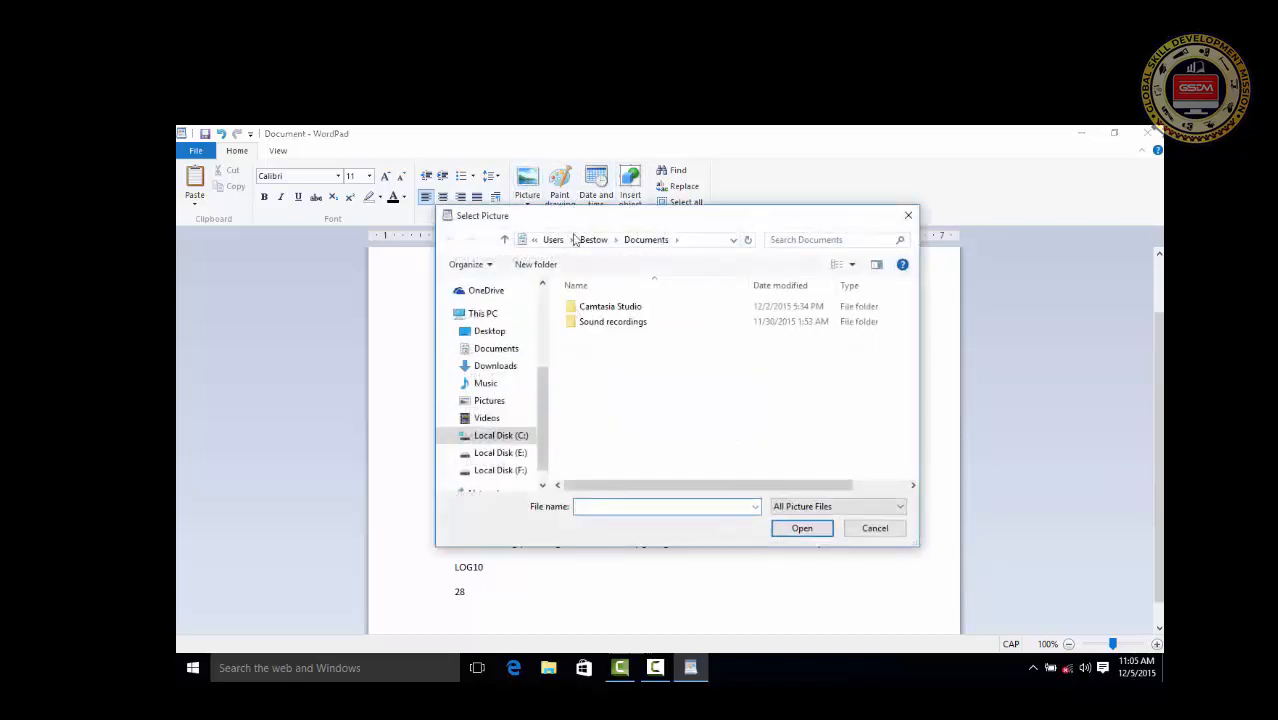
{"action": "left_click", "coordinate": [492, 402]}
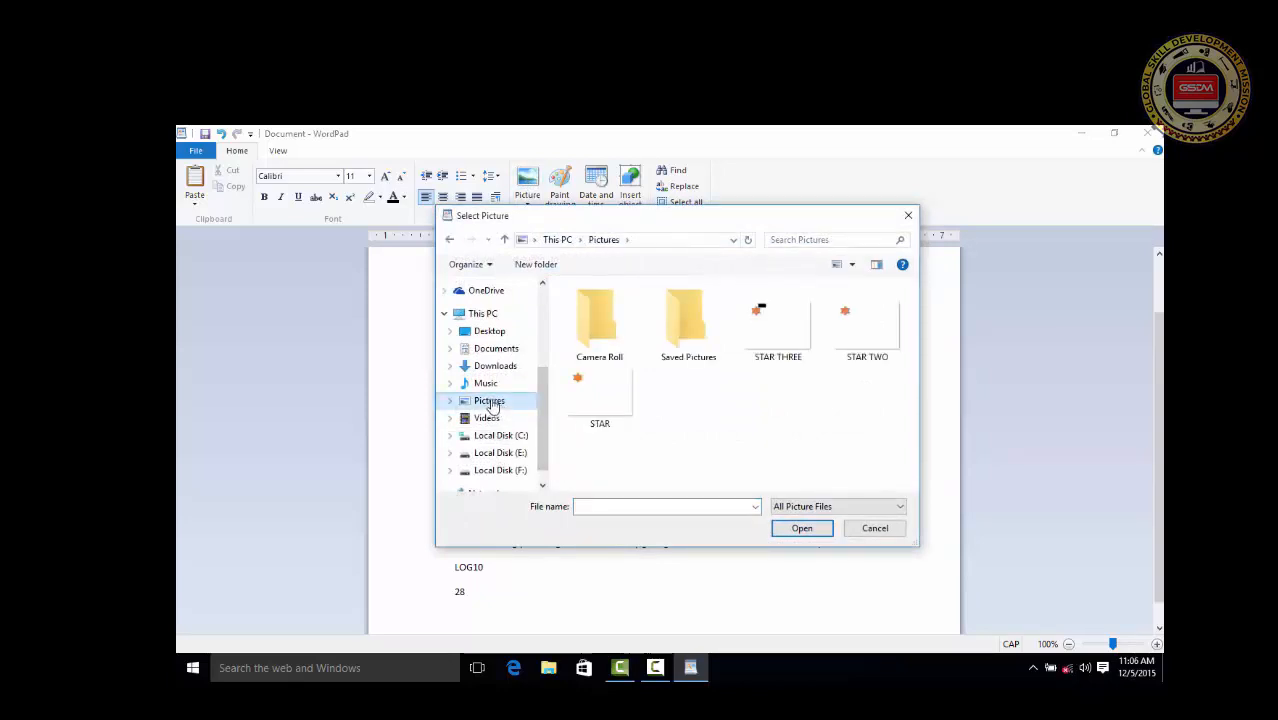
{"action": "left_click", "coordinate": [768, 334]}
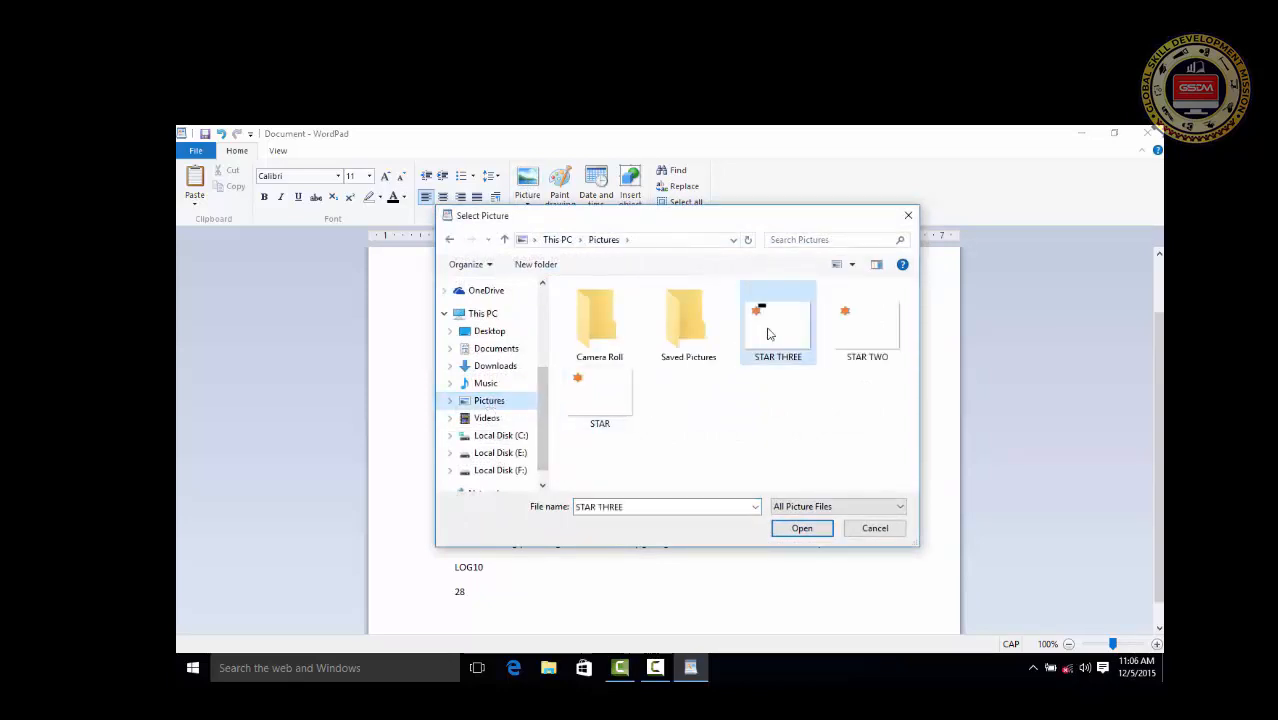
{"action": "left_click", "coordinate": [805, 529]}
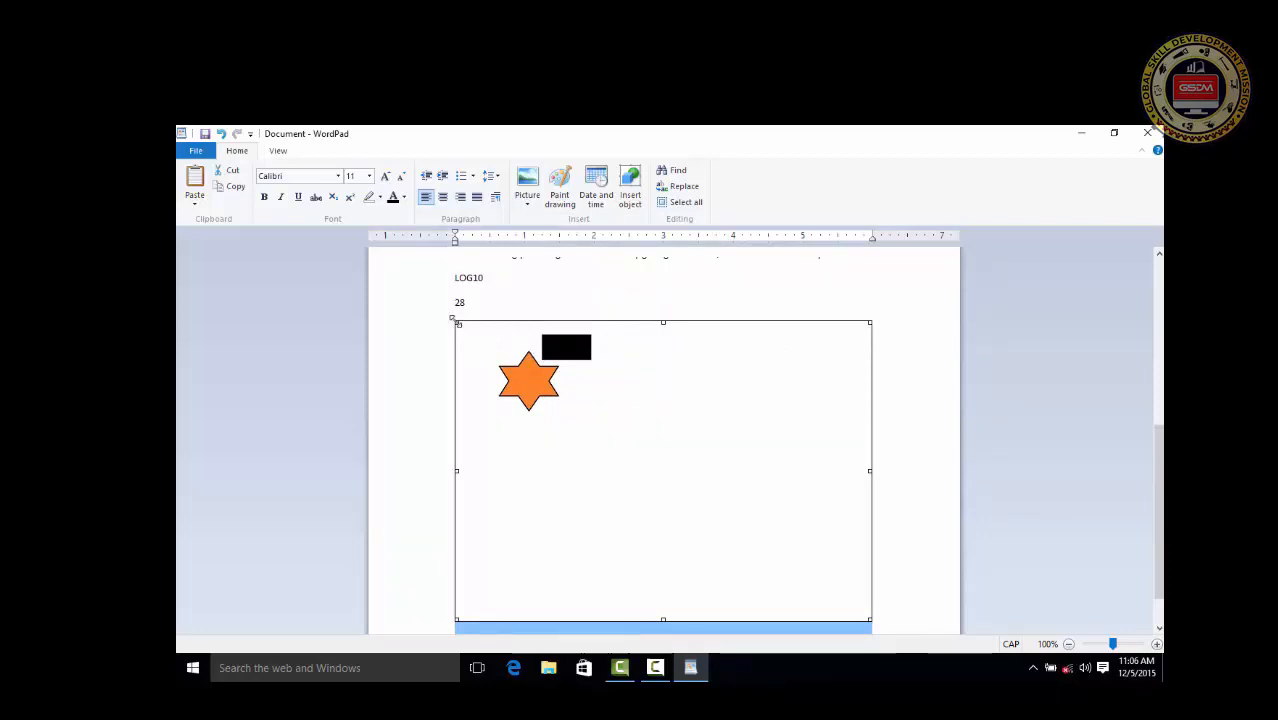
Shrink the inserted picture from its lower corner and widen it sideways to about 5.4 inches.
{"action": "left_click", "coordinate": [662, 290]}
{"action": "left_click", "coordinate": [560, 387]}
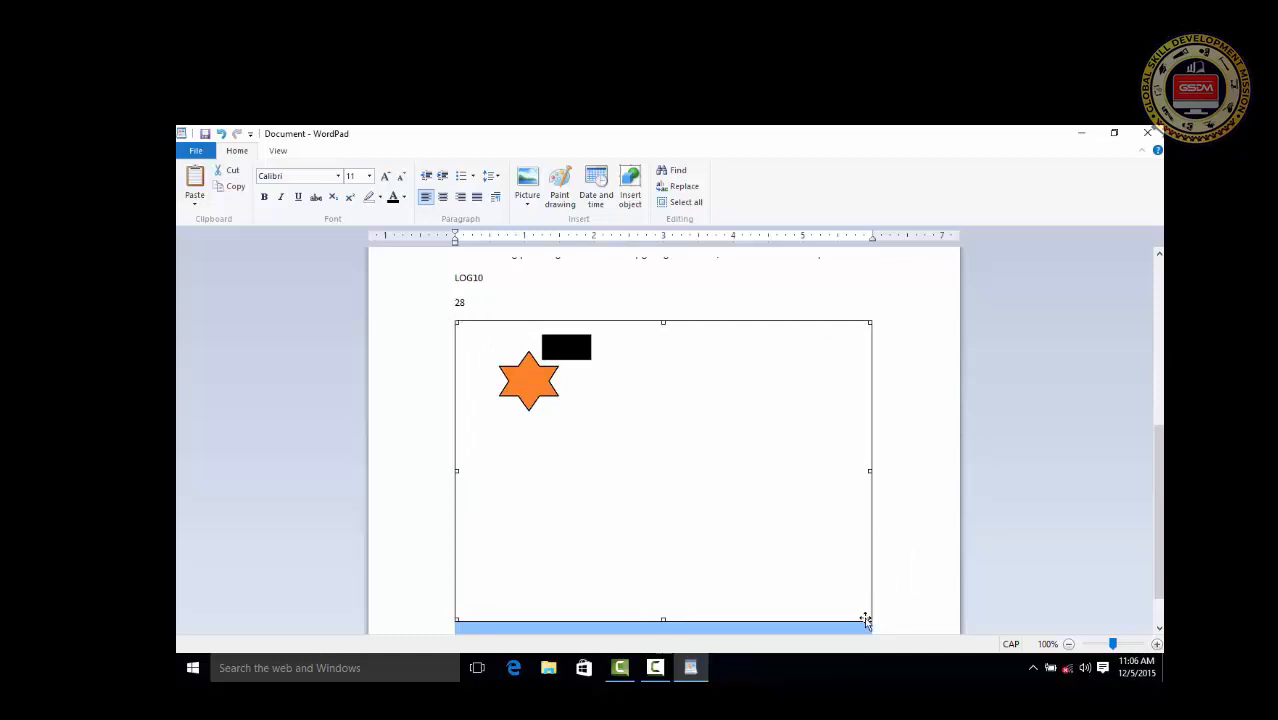
{"action": "left_click_drag", "start_coordinate": [866, 616], "coordinate": [754, 530]}
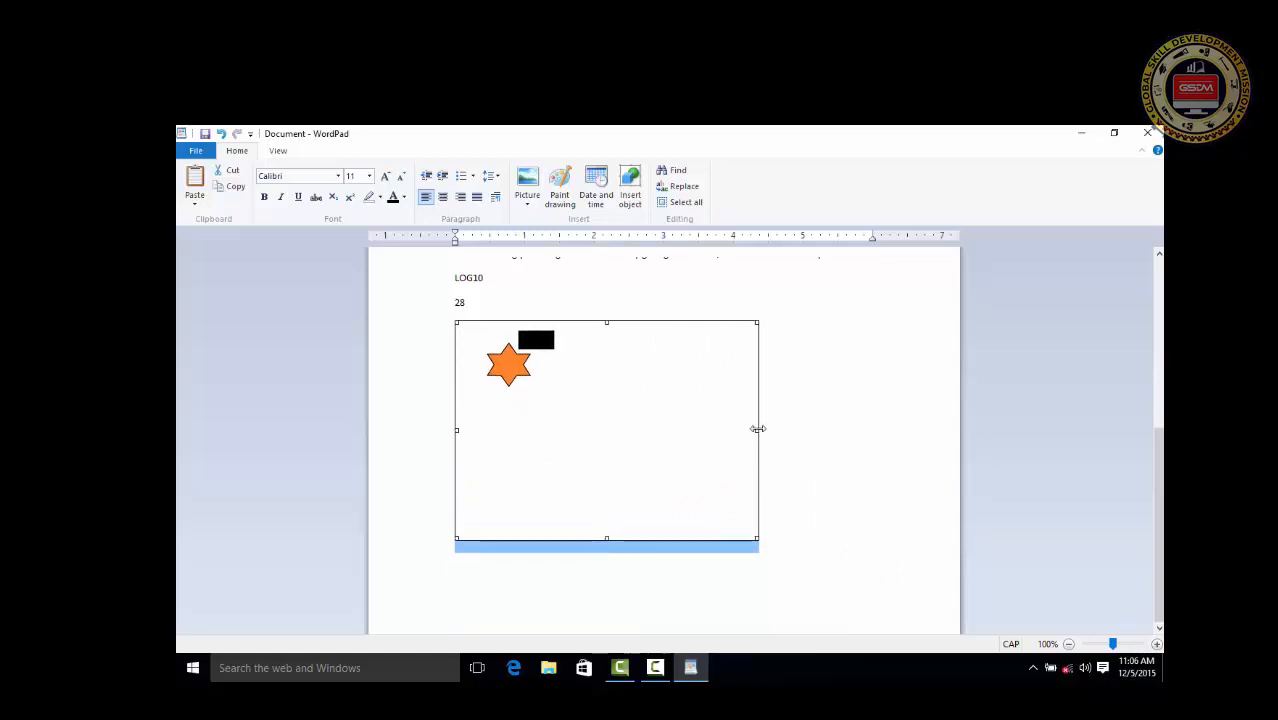
{"action": "left_click_drag", "start_coordinate": [757, 430], "coordinate": [830, 428]}
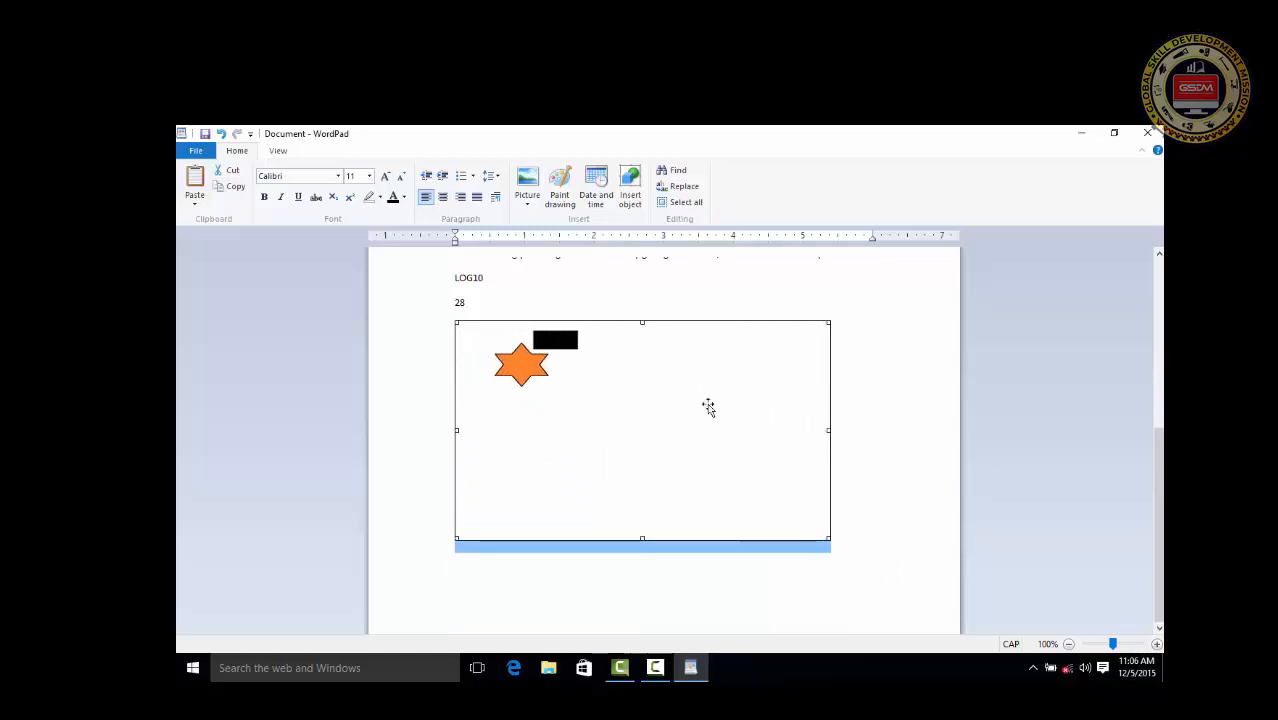
Select the resized "STAR THREE" picture and delete it from the document.
{"action": "left_click", "coordinate": [854, 400]}
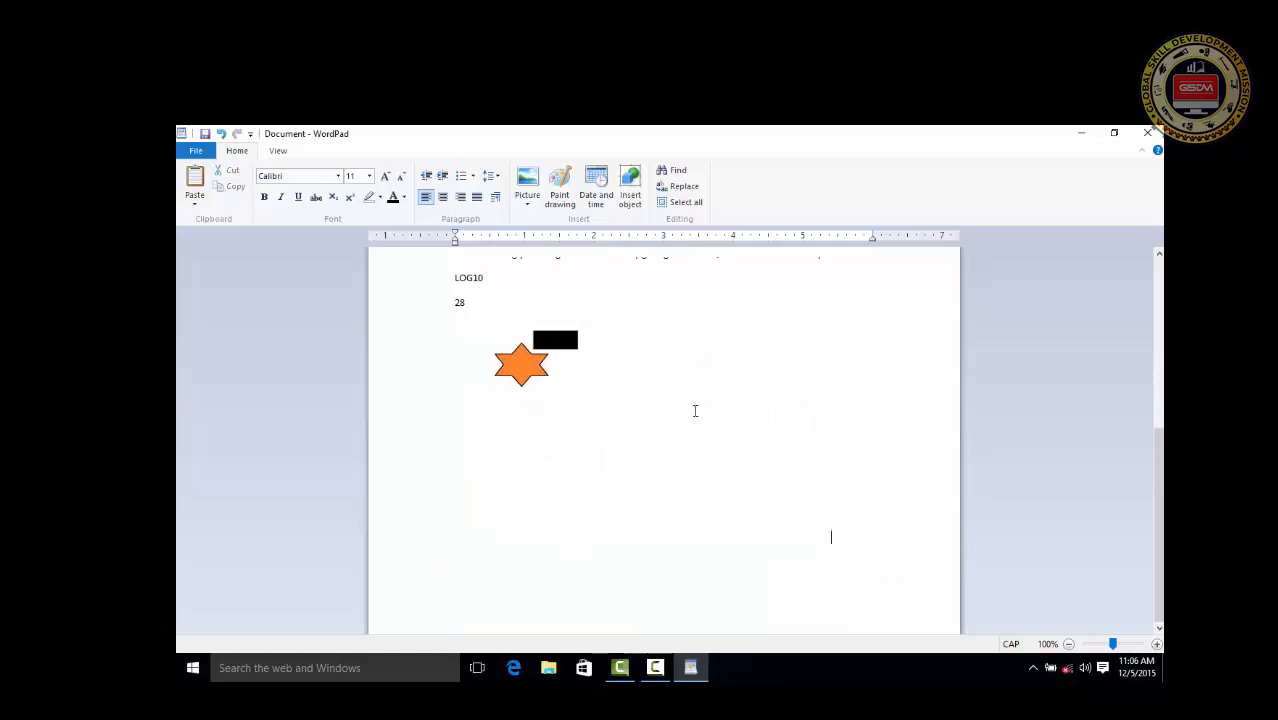
{"action": "left_click", "coordinate": [676, 402]}
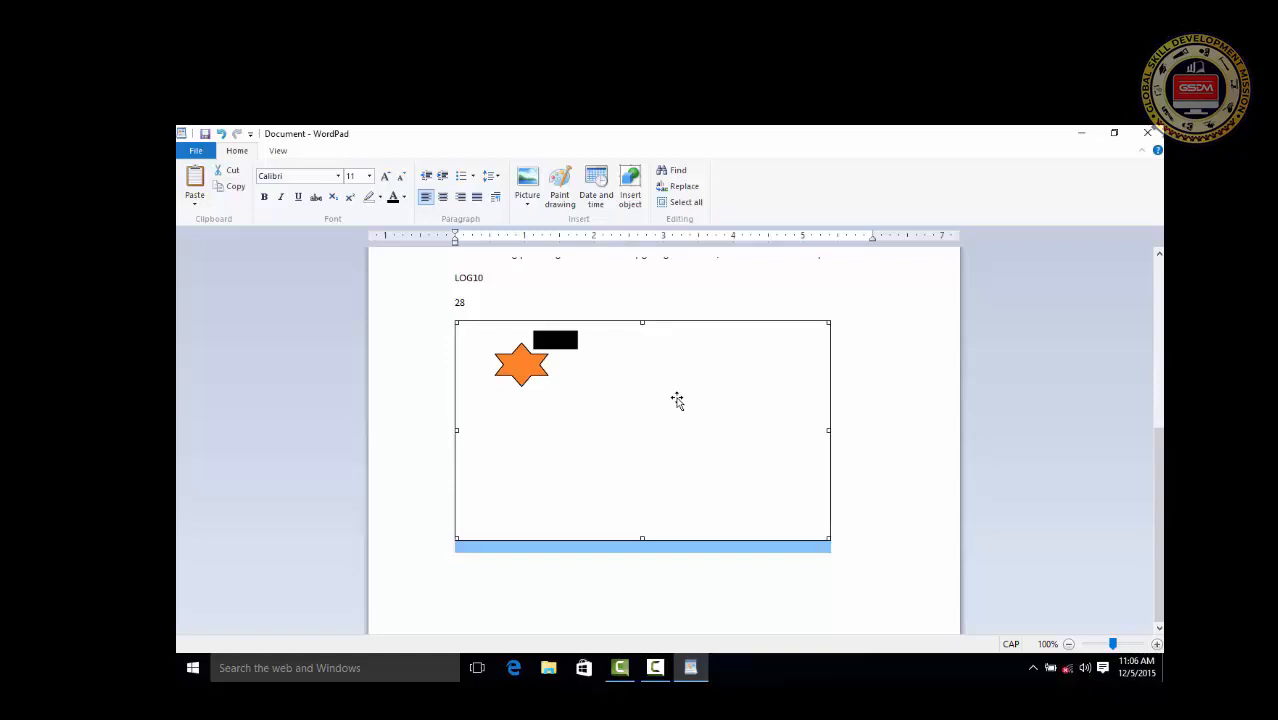
{"action": "left_click", "coordinate": [875, 394]}
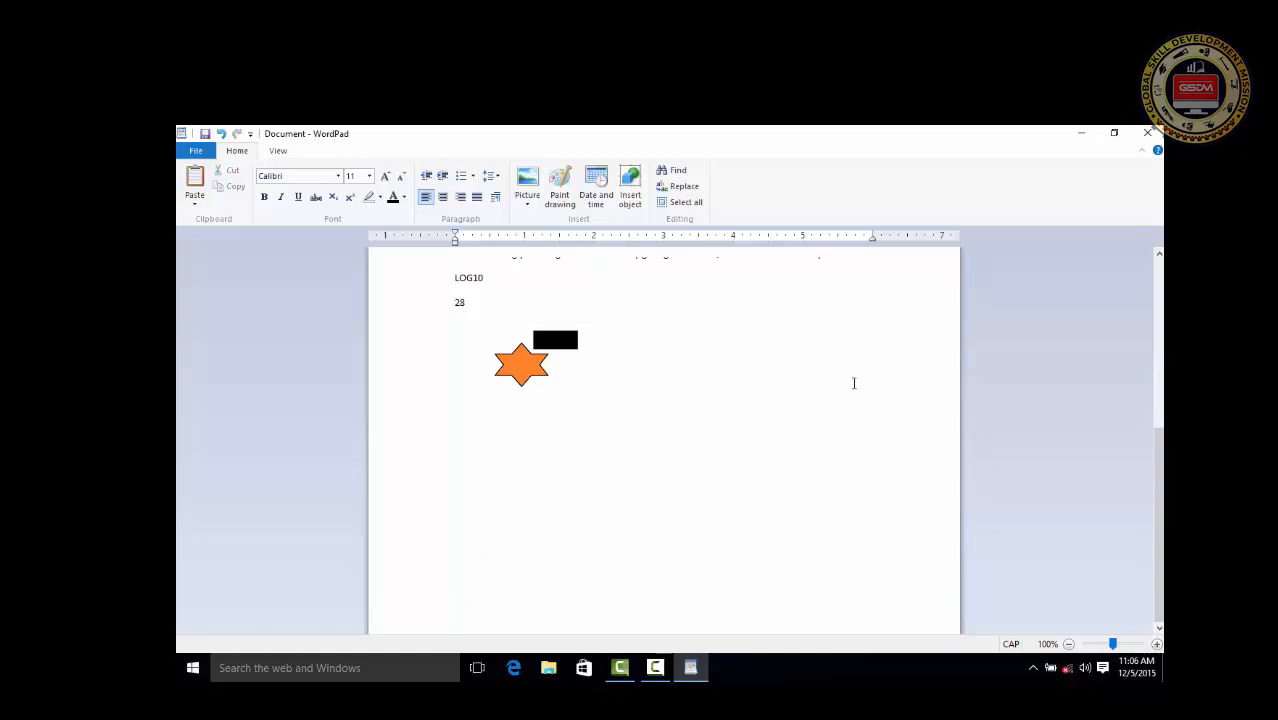
{"action": "left_click", "coordinate": [653, 400]}
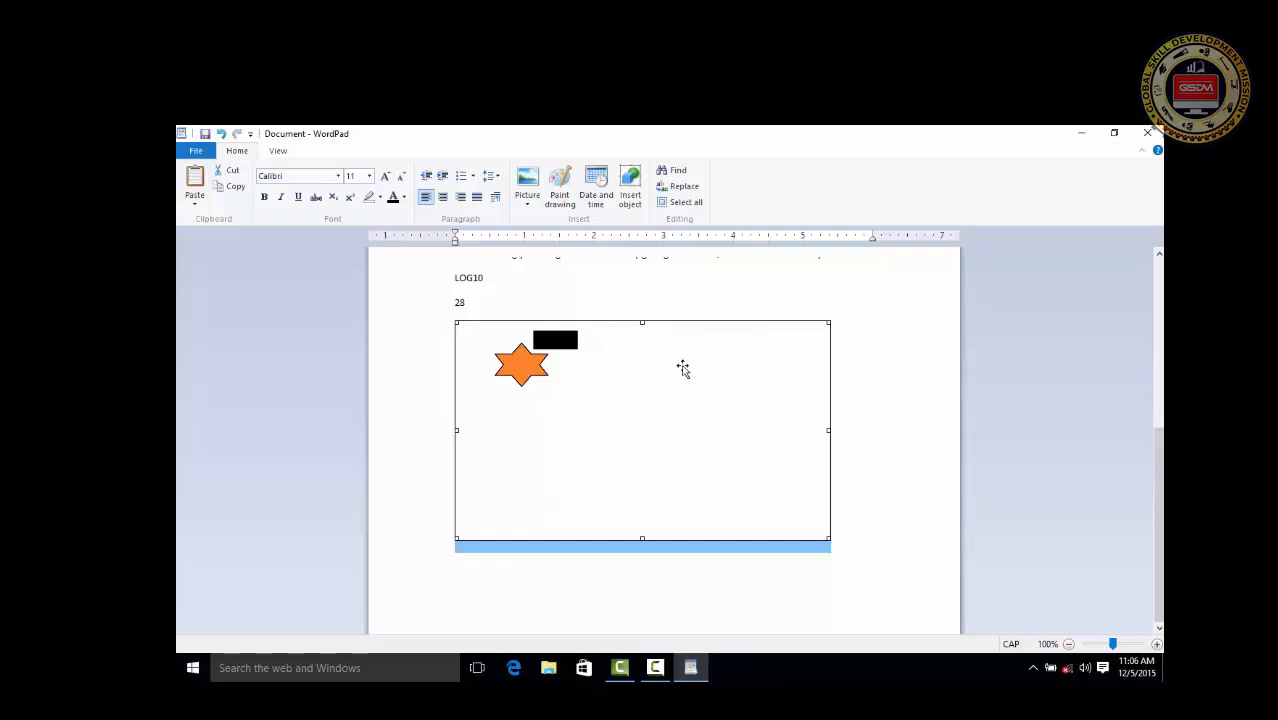
{"action": "key", "text": "Delete"}
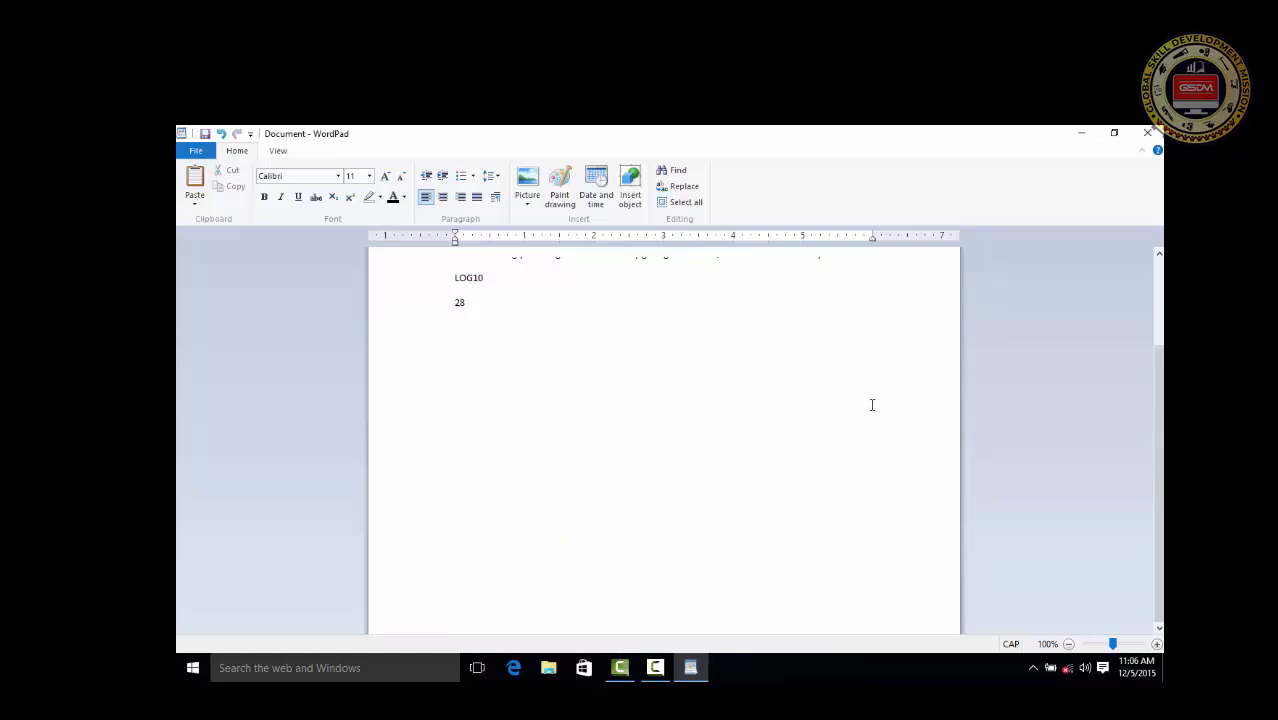
Insert a blank Paint drawing below the number 28 and return to the document.
{"action": "left_click", "coordinate": [562, 197]}
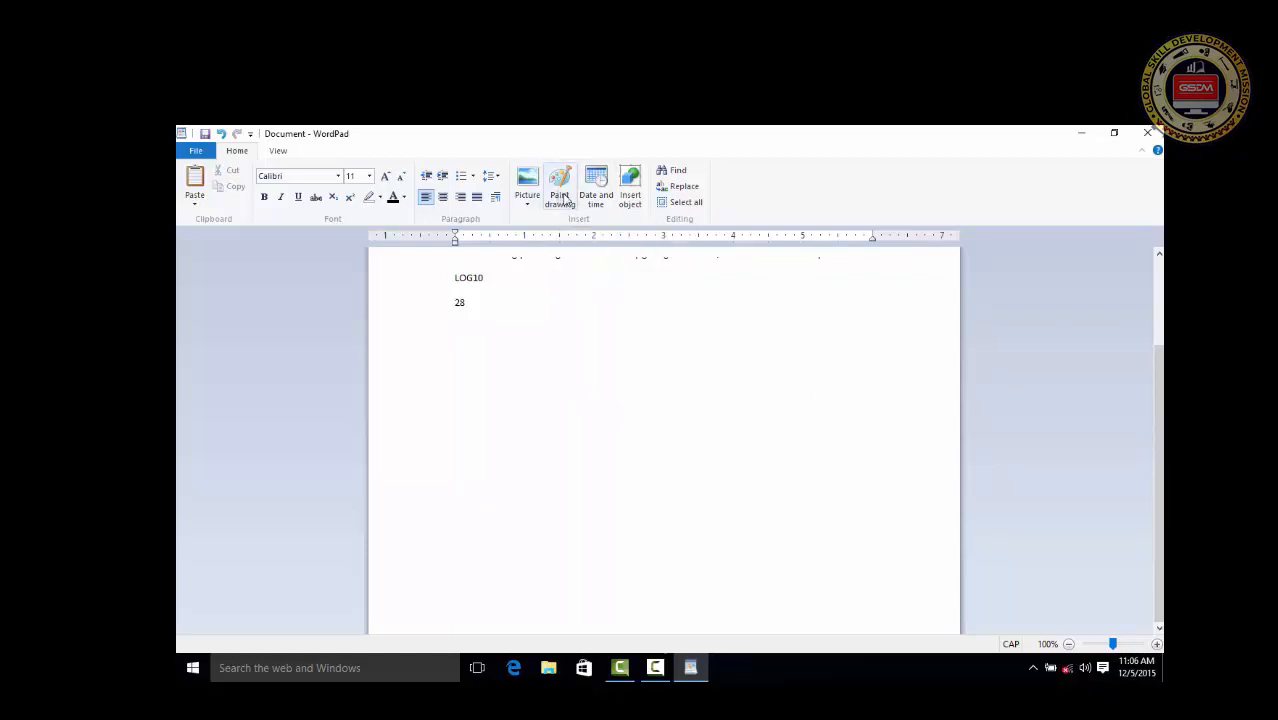
{"action": "left_click", "coordinate": [562, 198]}
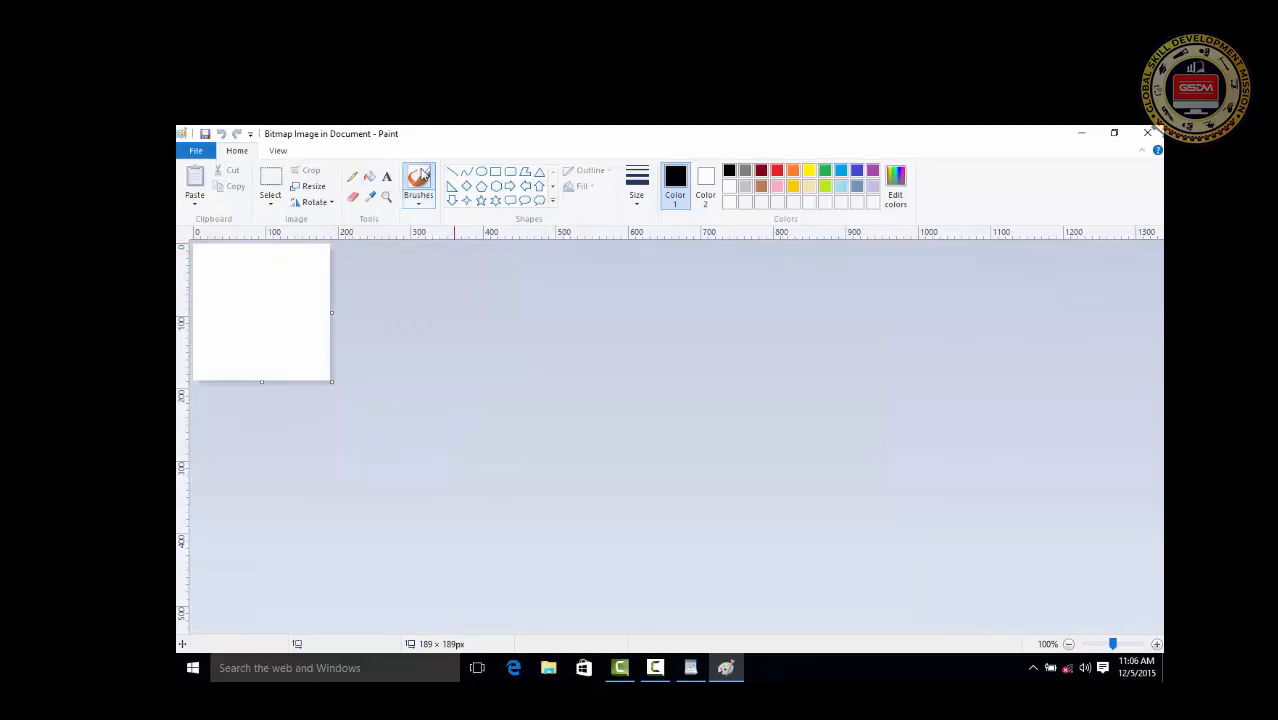
{"action": "left_click", "coordinate": [1141, 140]}
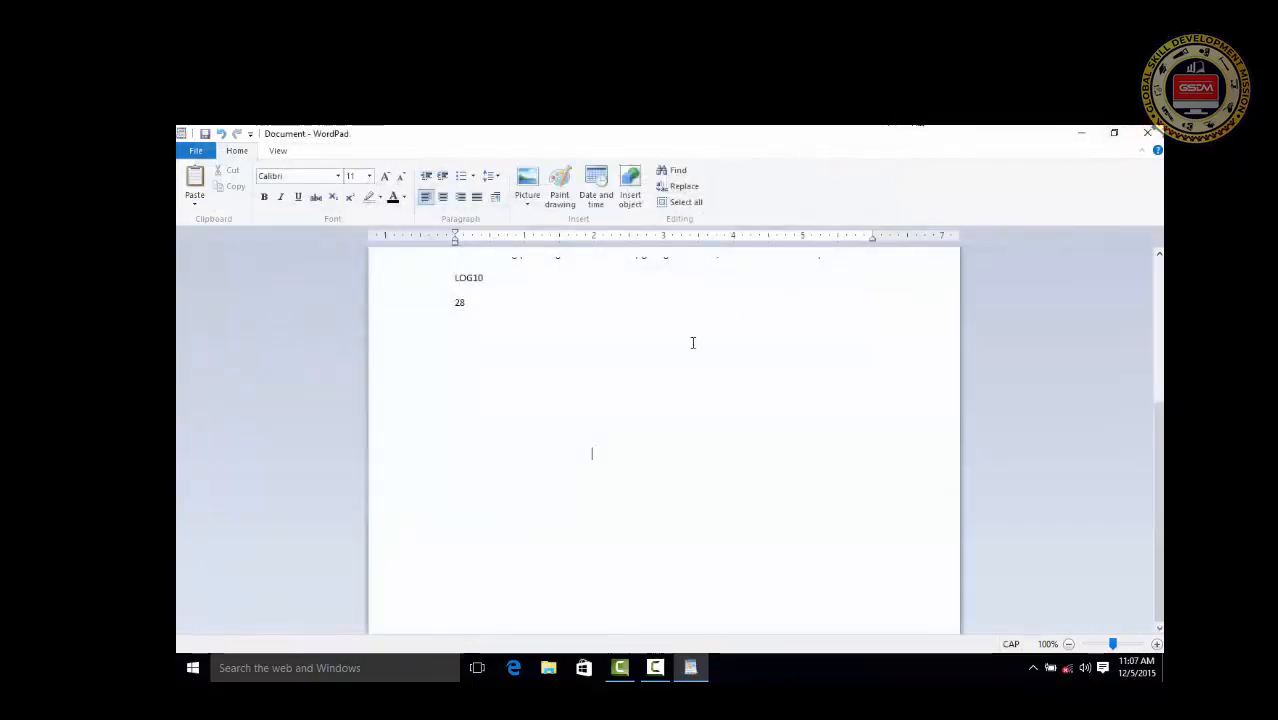
Insert another Paint drawing and draw a five-point star of about 132 × 130 px on its canvas.
{"action": "left_click", "coordinate": [563, 194]}
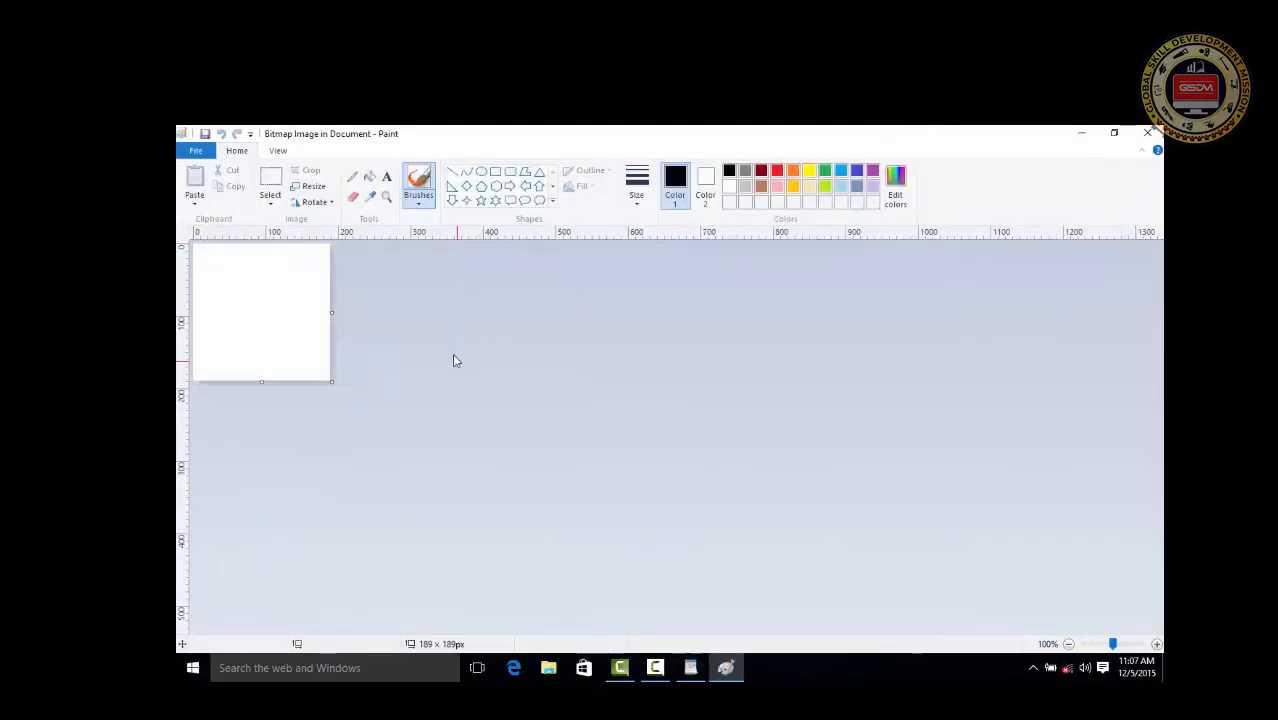
{"action": "left_click", "coordinate": [482, 201]}
{"action": "left_click_drag", "start_coordinate": [212, 263], "coordinate": [308, 357]}
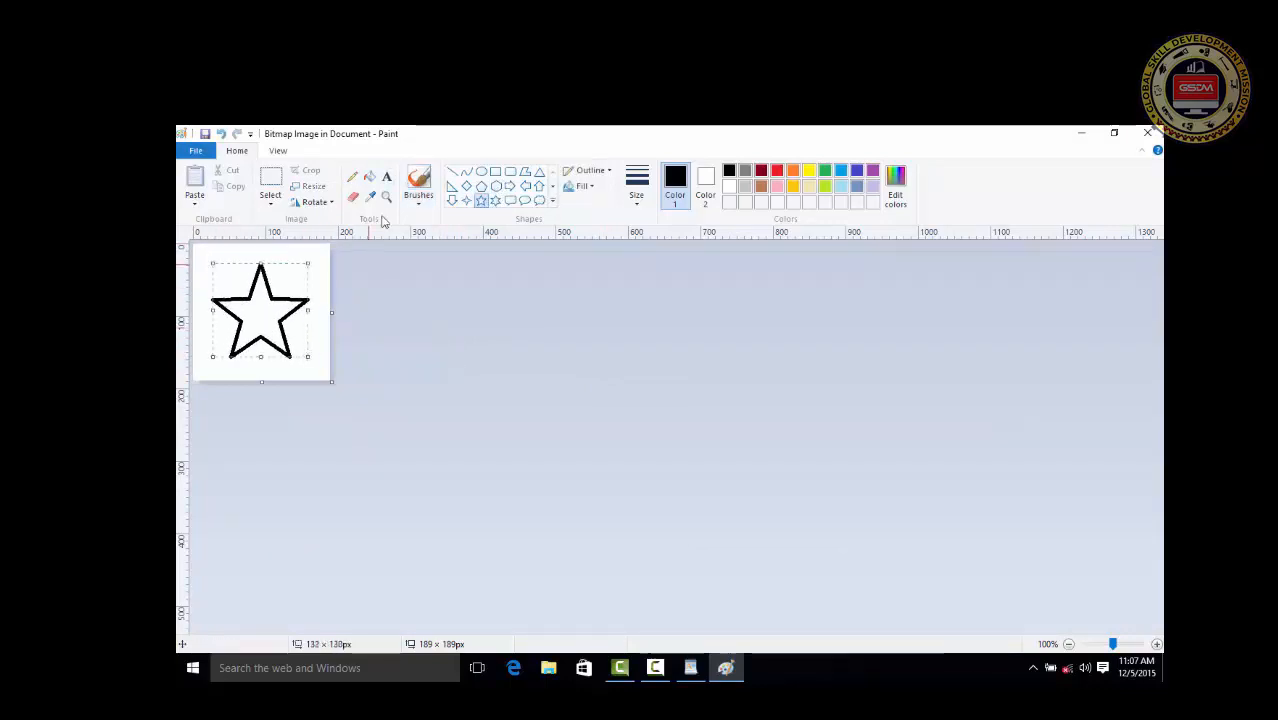
Fill the five-point star with red and close Paint to place the drawing in the document.
{"action": "left_click", "coordinate": [369, 176]}
{"action": "left_click", "coordinate": [777, 170]}
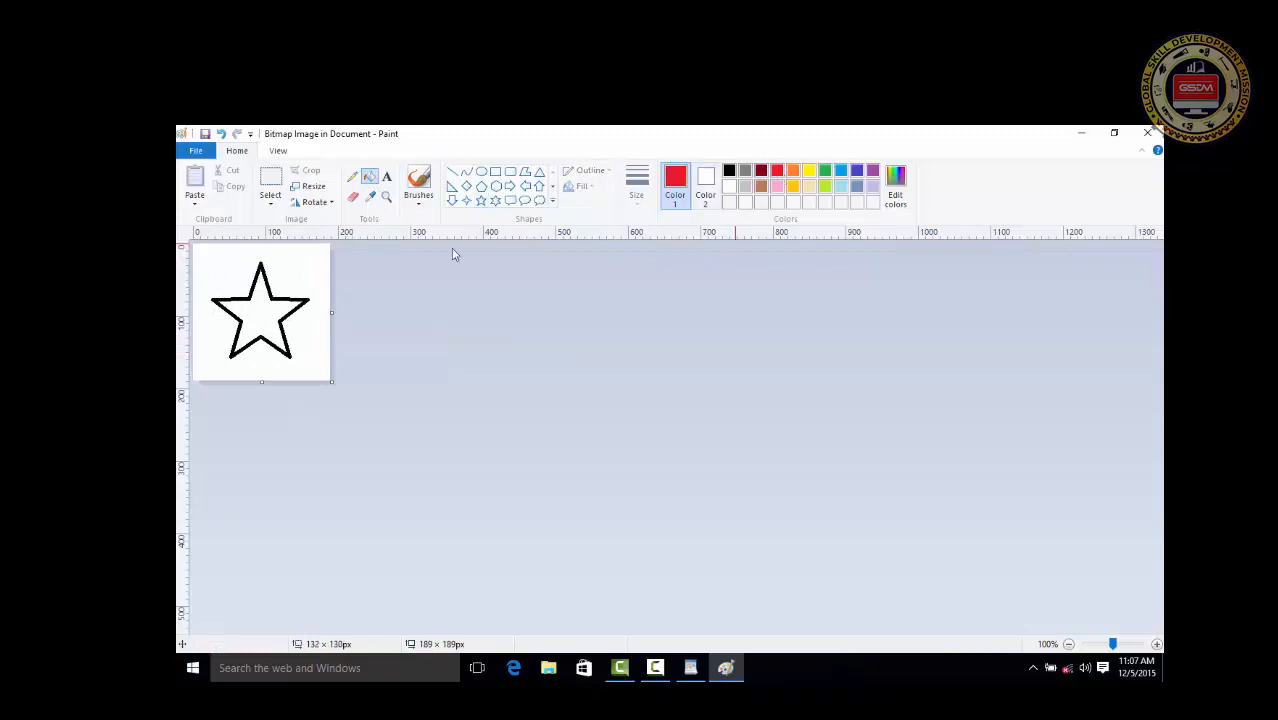
{"action": "left_click", "coordinate": [266, 303]}
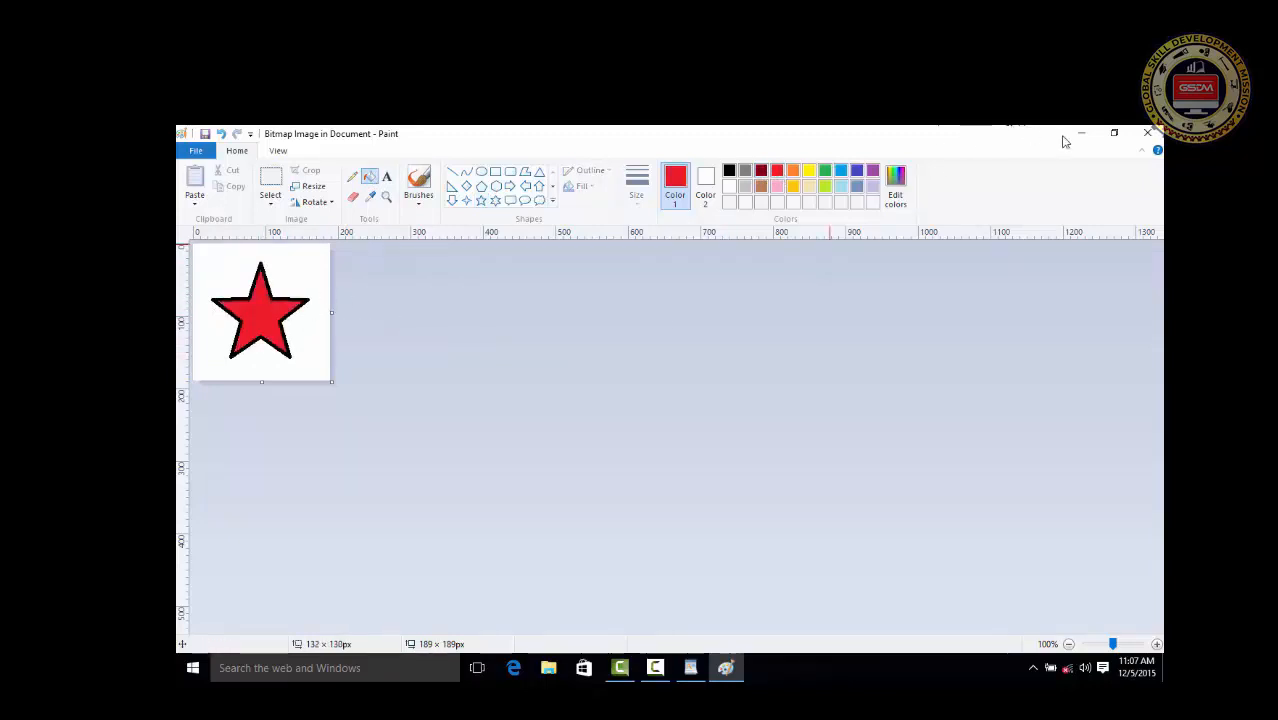
{"action": "left_click", "coordinate": [1147, 133]}
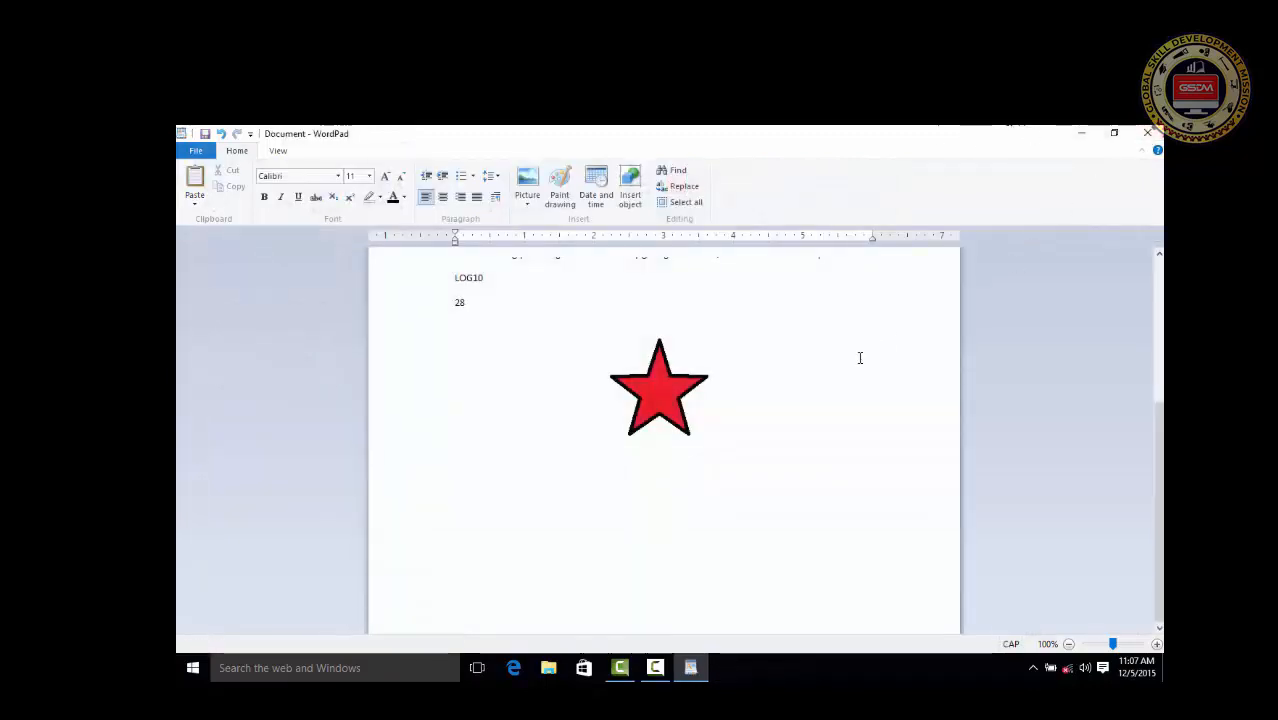
Shrink the red star drawing slightly and reopen it for editing in Paint, returning to the document.
{"action": "left_click", "coordinate": [645, 398]}
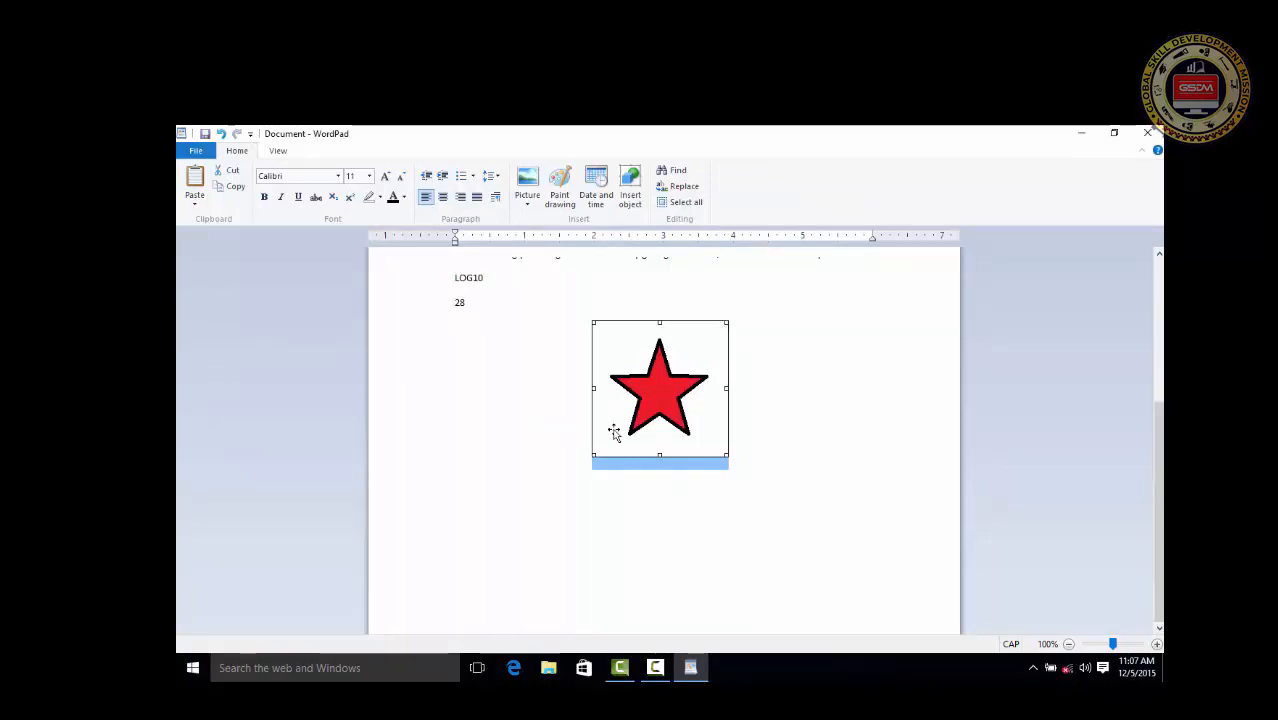
{"action": "mouse_move", "coordinate": [587, 462]}
{"action": "left_mouse_down"}
{"action": "mouse_move", "coordinate": [503, 500]}
{"action": "mouse_move", "coordinate": [590, 448]}
{"action": "mouse_move", "coordinate": [529, 497]}
{"action": "mouse_move", "coordinate": [585, 460]}
{"action": "left_mouse_up"}
{"action": "double_click", "coordinate": [648, 403]}
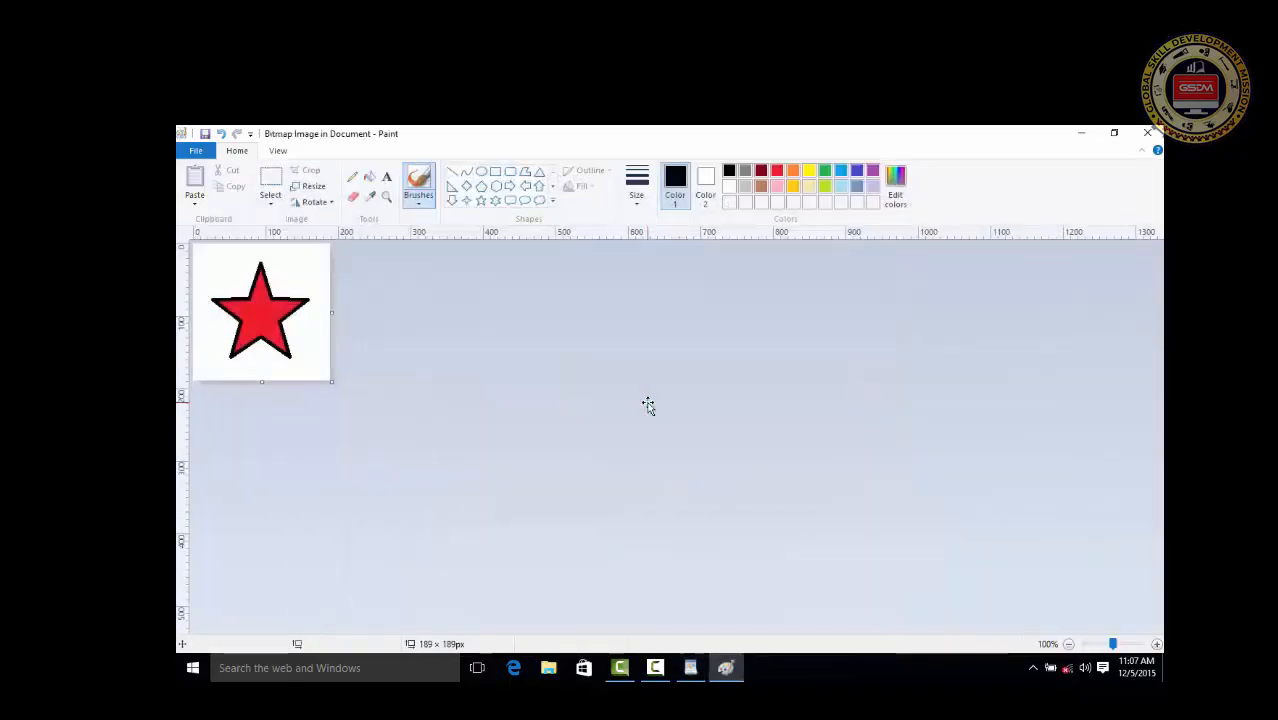
{"action": "left_click", "coordinate": [1147, 133]}
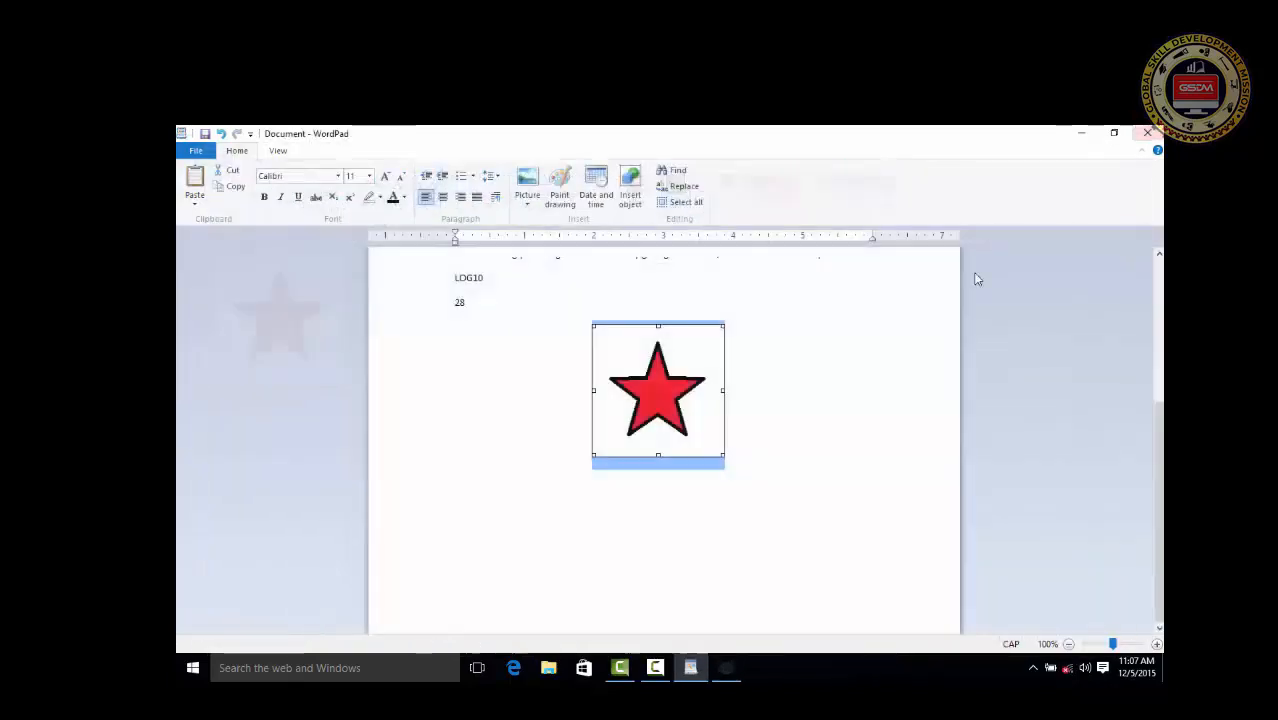
{"action": "left_click", "coordinate": [842, 374]}
{"action": "left_click", "coordinate": [677, 387]}
{"action": "double_click", "coordinate": [677, 387]}
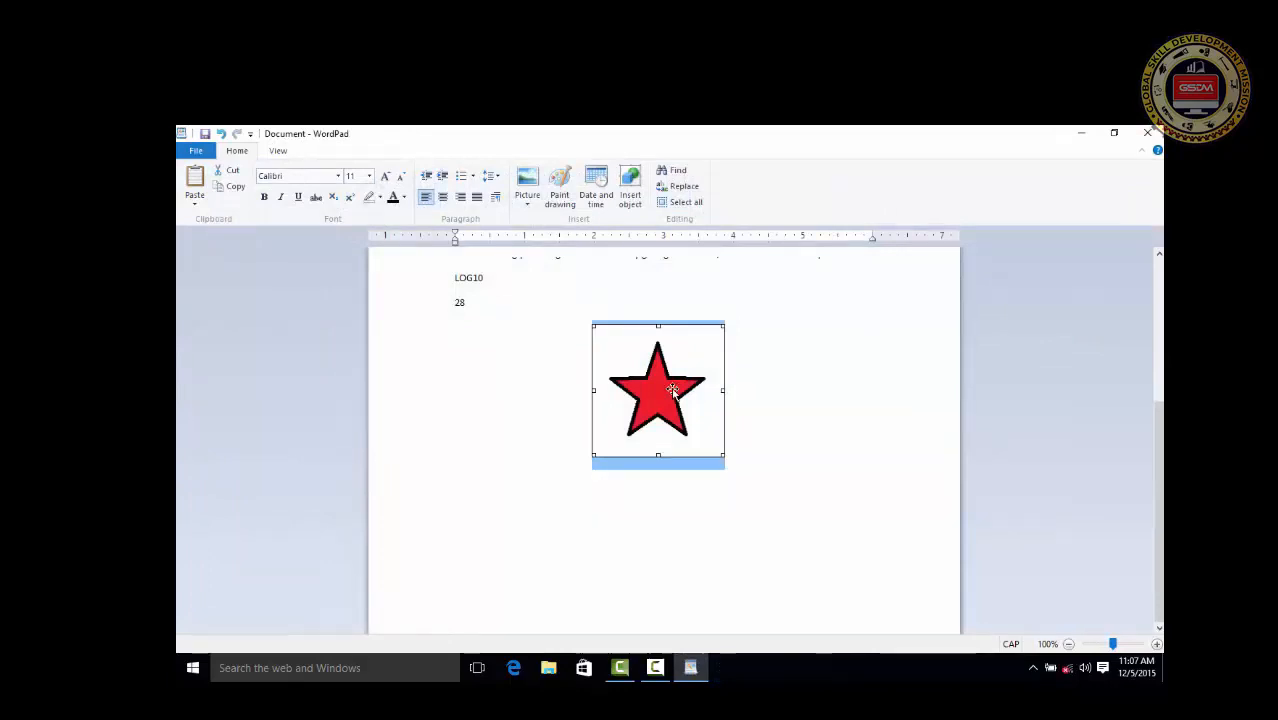
{"action": "left_click", "coordinate": [1147, 136]}
Select the red star drawing and delete it from the document.
{"action": "left_click", "coordinate": [747, 431]}
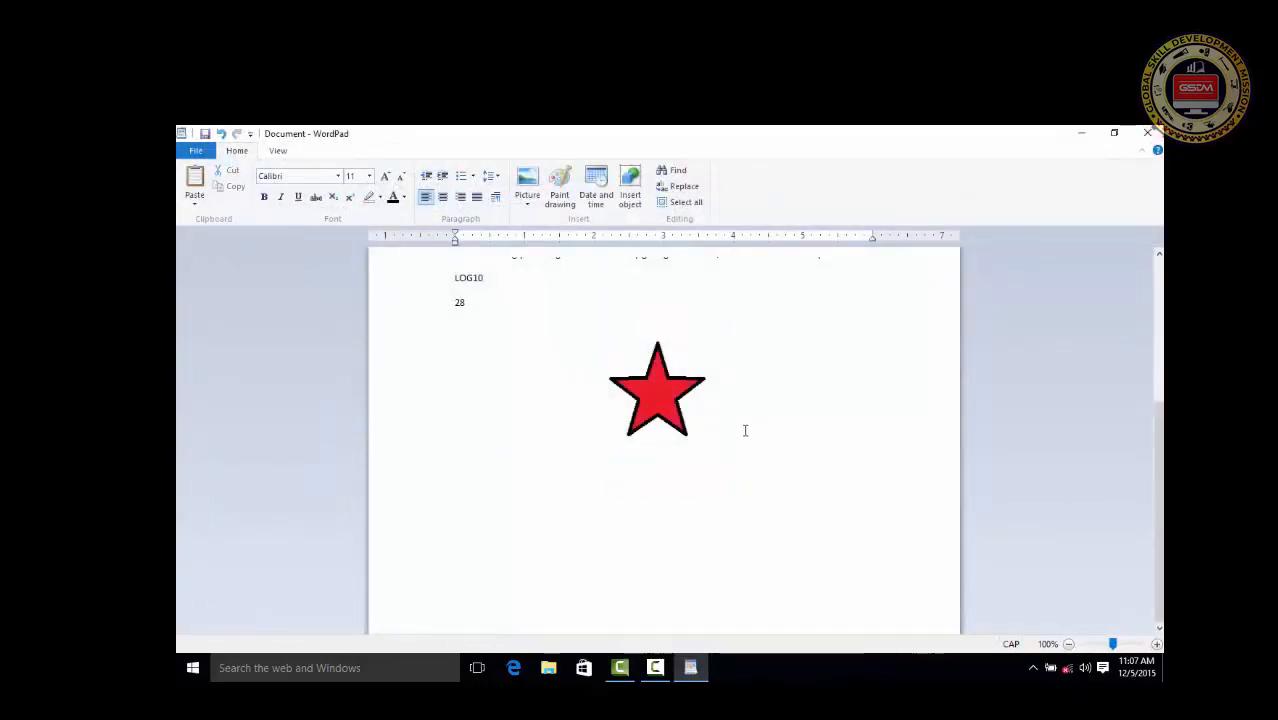
{"action": "left_click", "coordinate": [674, 388]}
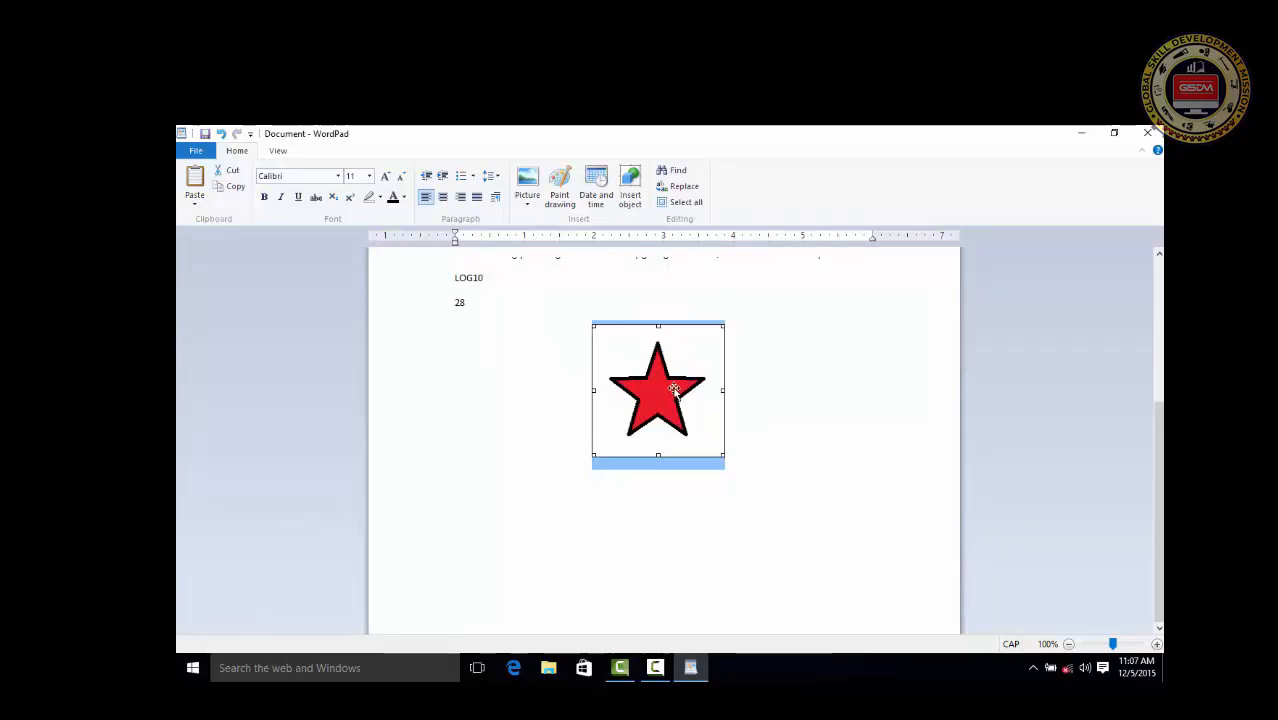
{"action": "key", "text": "Delete"}
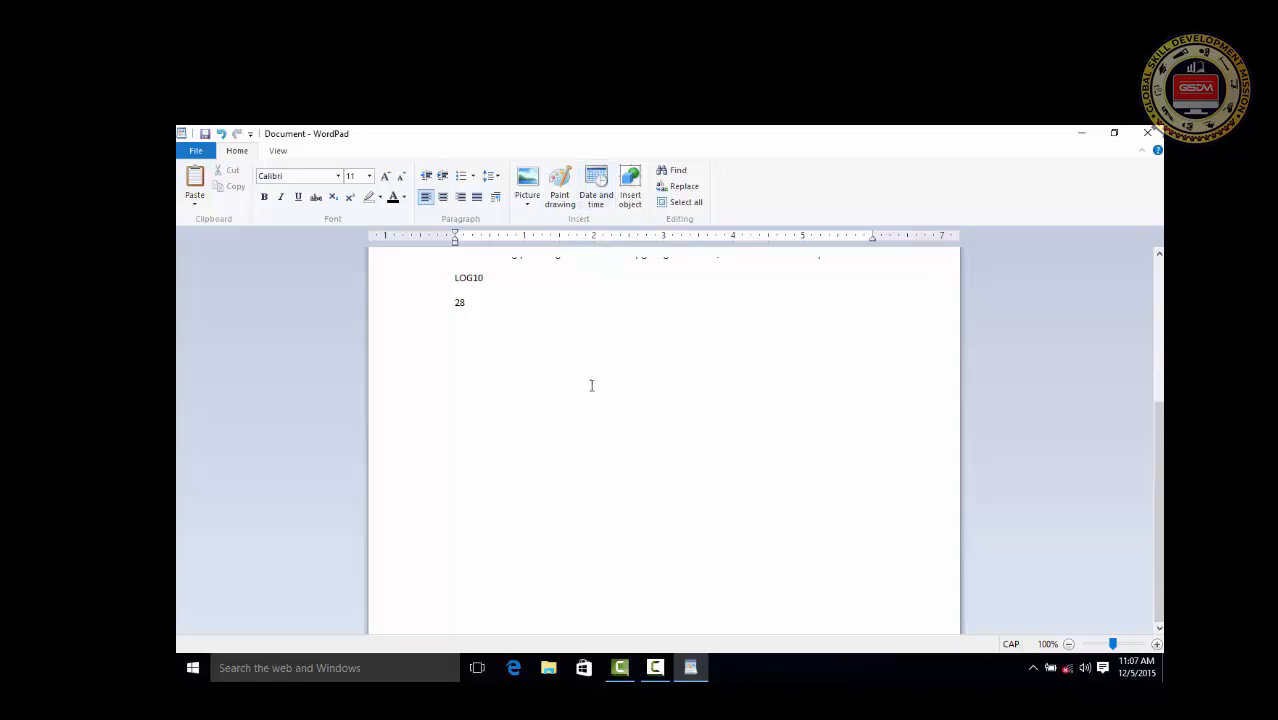
Insert the current date in the format "Saturday, December 5, 2015".
{"action": "left_click", "coordinate": [597, 185]}
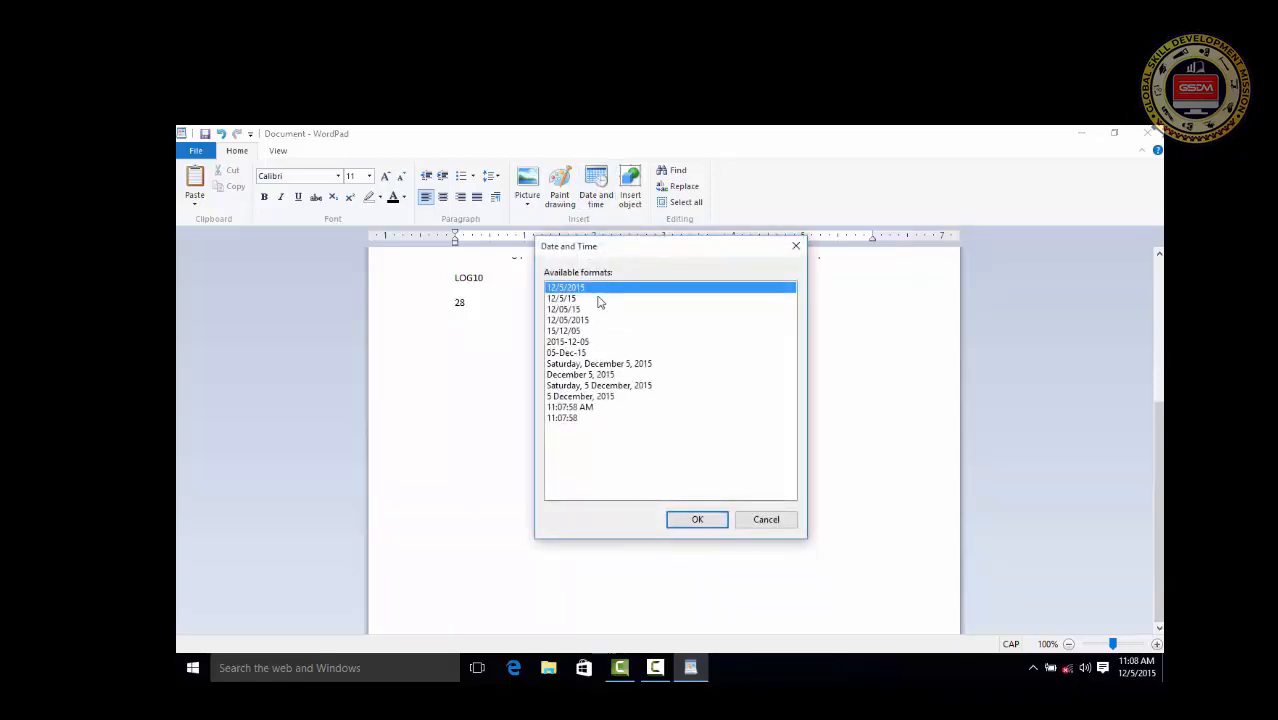
{"action": "left_click", "coordinate": [591, 365]}
{"action": "left_click", "coordinate": [692, 519]}
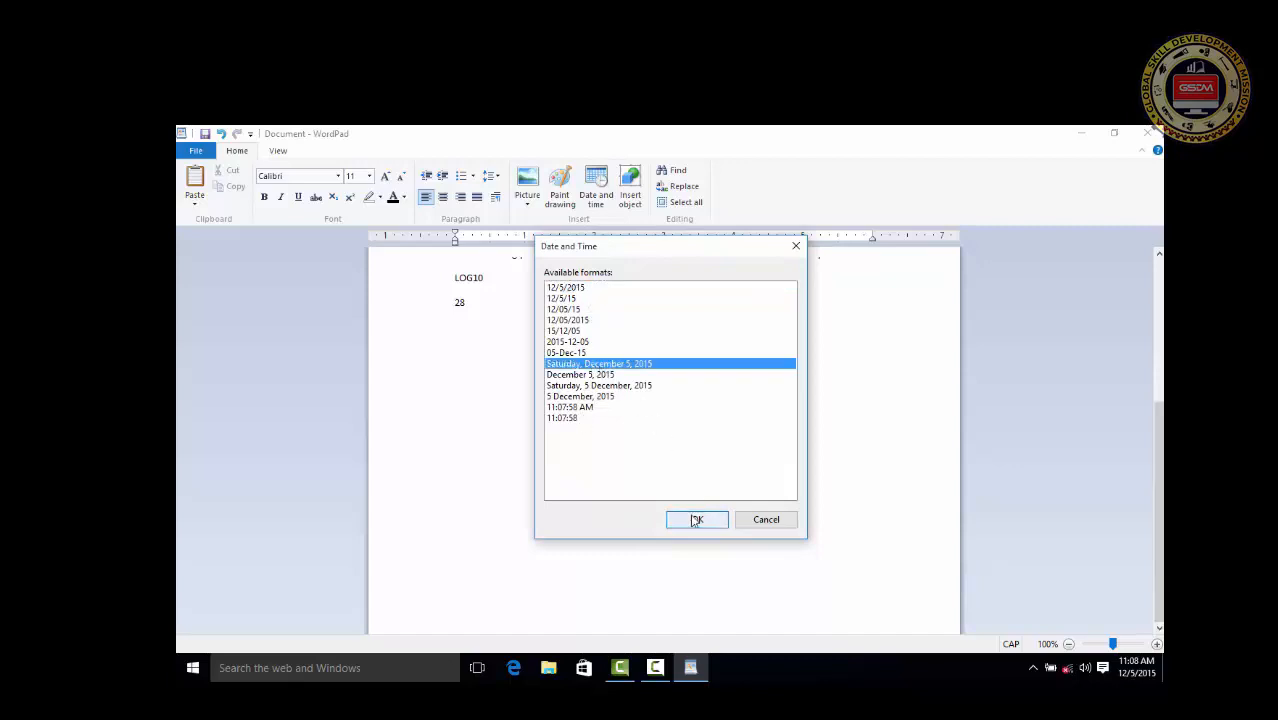
{"action": "left_click_drag", "start_coordinate": [734, 456], "coordinate": [588, 455]}
{"action": "left_click", "coordinate": [720, 496]}
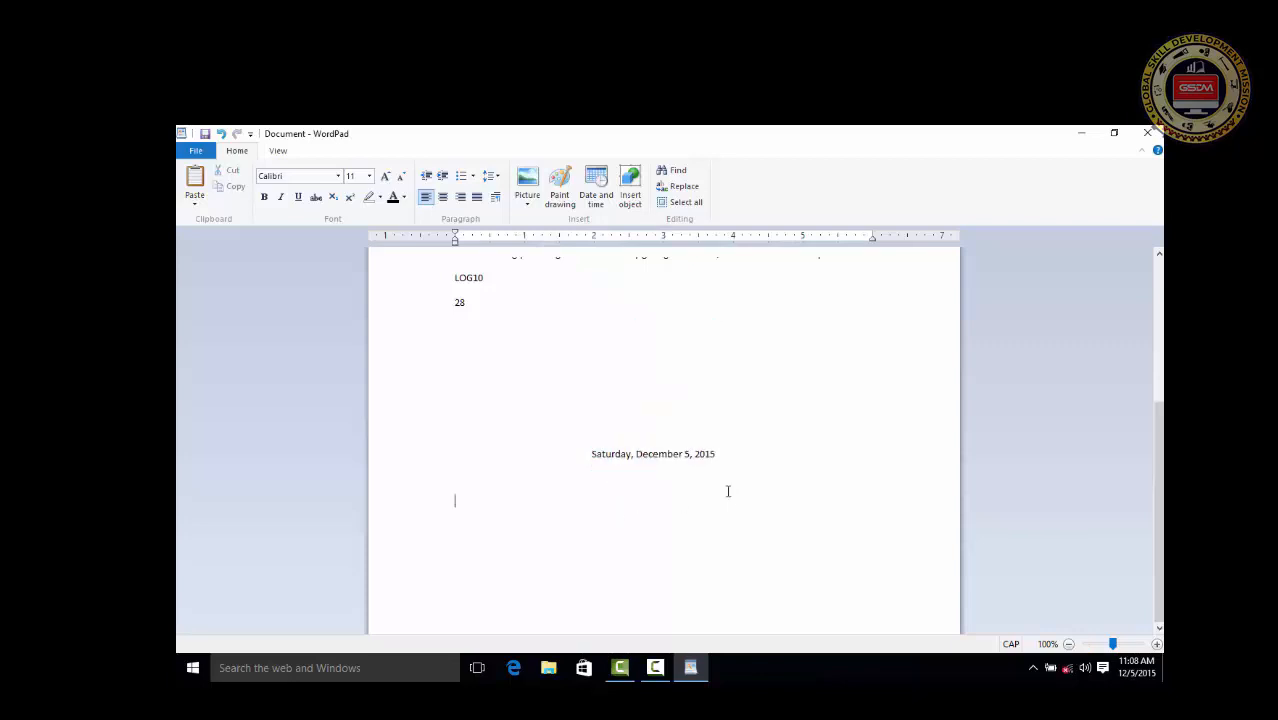
Start a new line after the date and insert a new Microsoft Excel Worksheet object there.
{"action": "left_click", "coordinate": [722, 458]}
{"action": "key", "text": "Return"}
{"action": "left_click", "coordinate": [637, 200]}
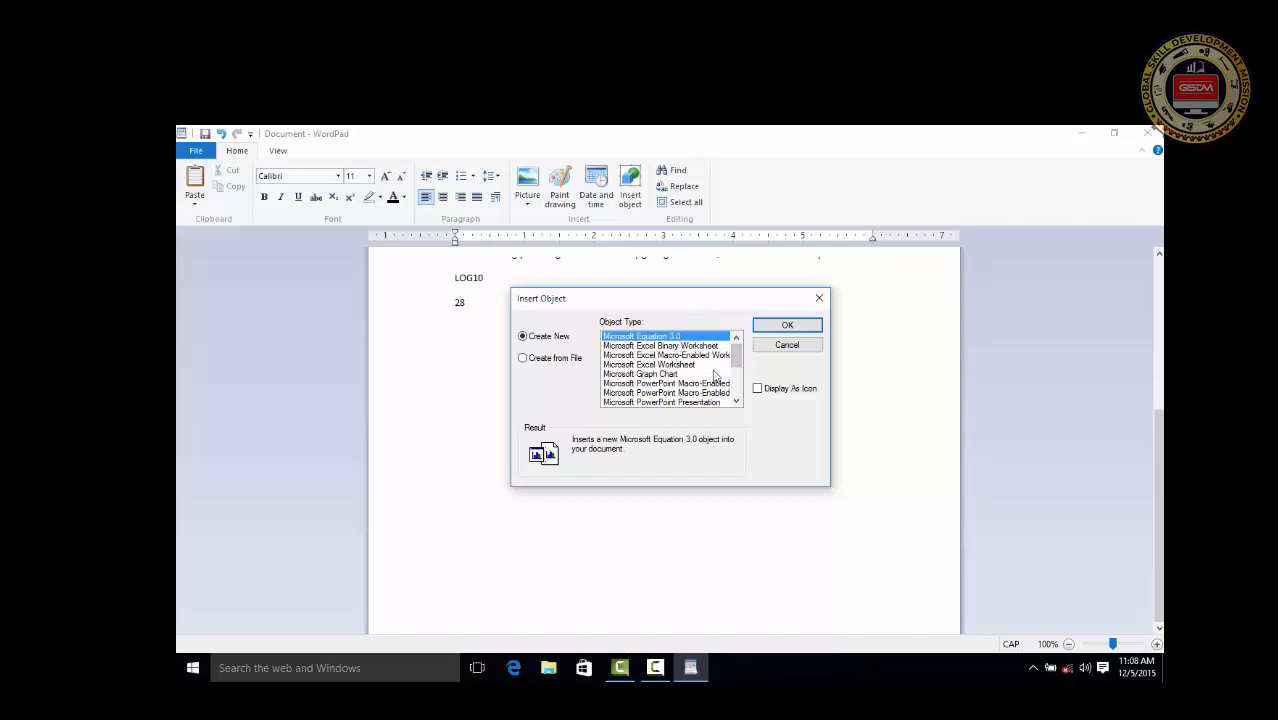
{"action": "mouse_move", "coordinate": [739, 357]}
{"action": "left_mouse_down"}
{"action": "mouse_move", "coordinate": [747, 390]}
{"action": "mouse_move", "coordinate": [743, 360]}
{"action": "left_mouse_up"}
{"action": "left_click", "coordinate": [692, 369]}
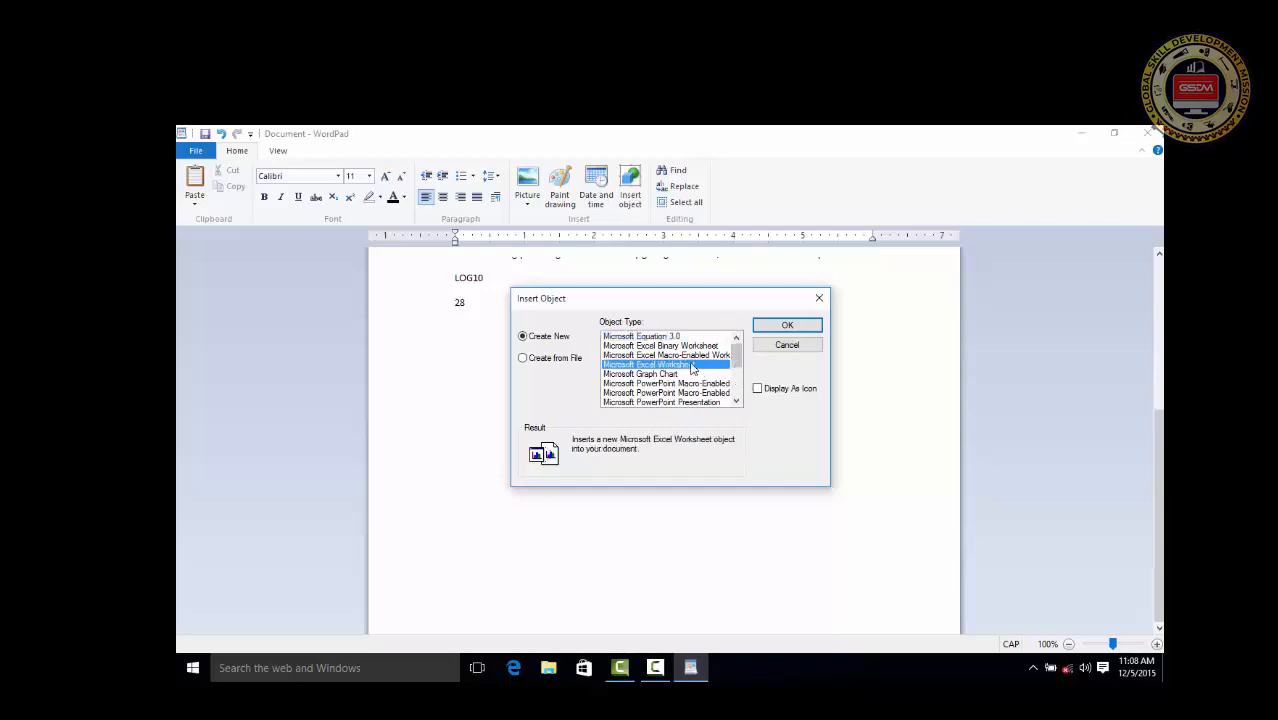
{"action": "left_click", "coordinate": [764, 324]}
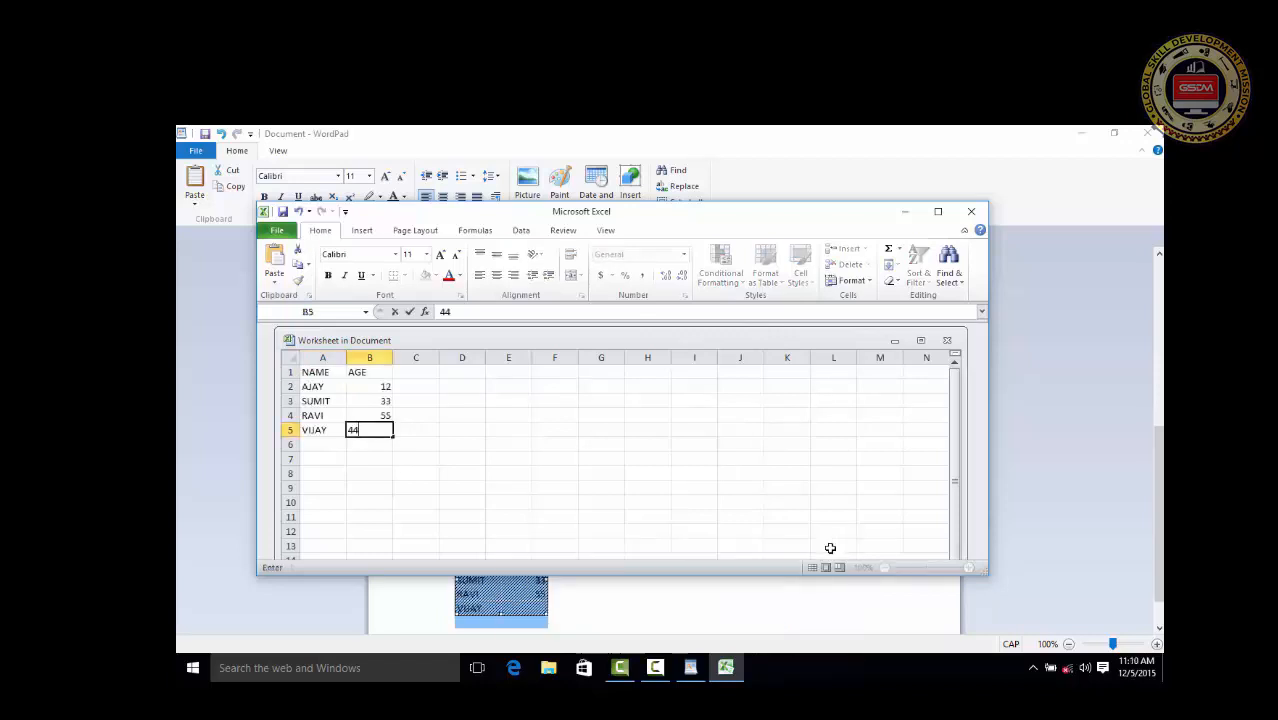
Complete the worksheet's NAME and AGE table with 44 in cell B5 and close Excel to return to the document.
{"action": "key", "text": "Return"}
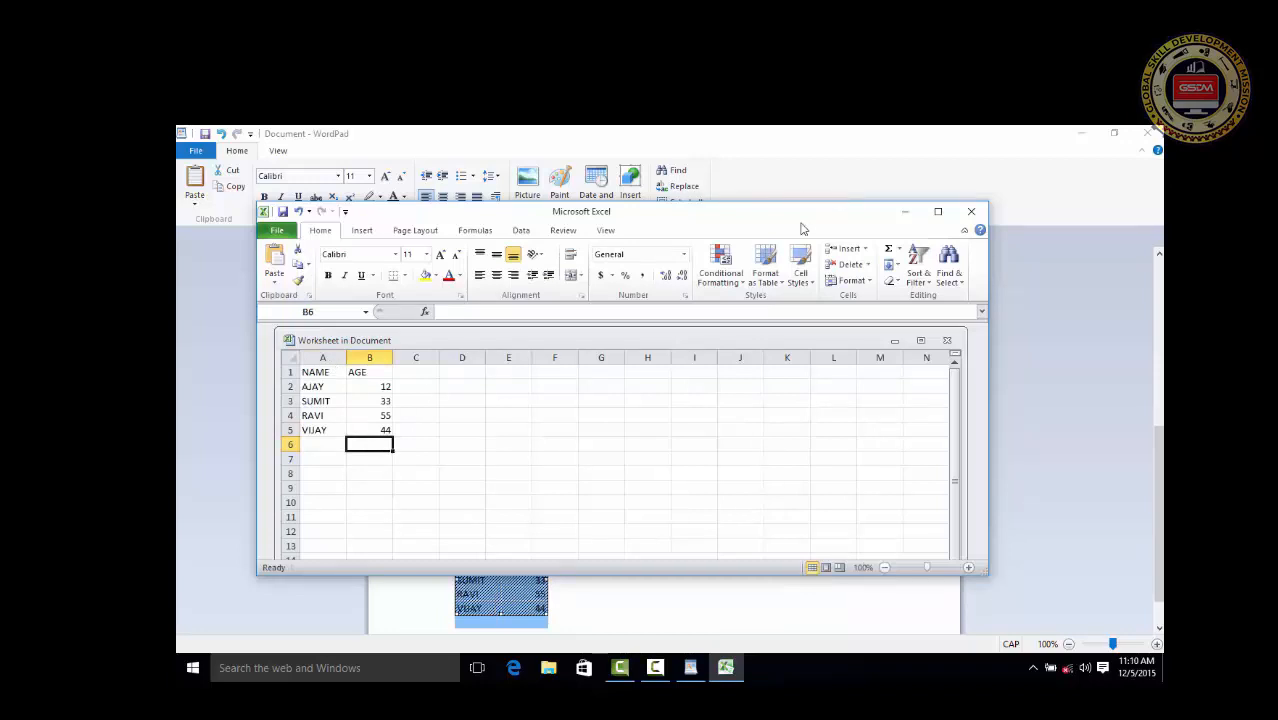
{"action": "left_click", "coordinate": [975, 213]}
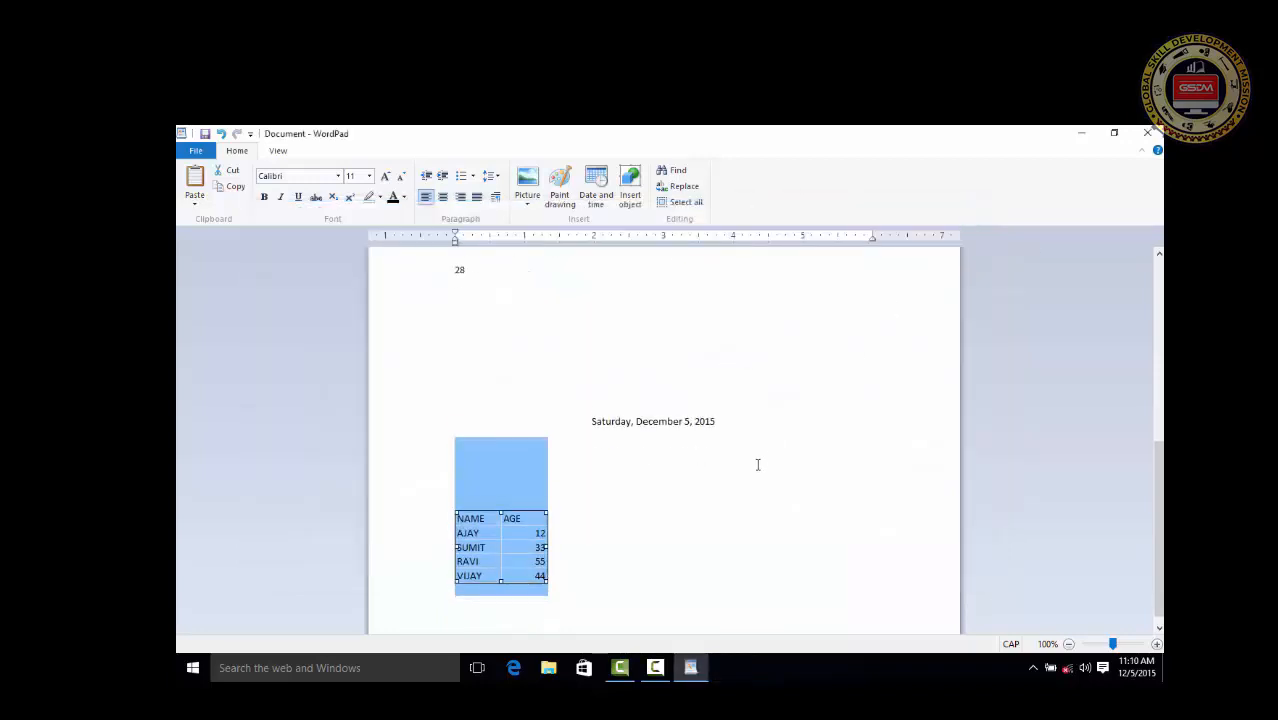
Open the embedded NAME and AGE worksheet in Excel from the document and close it again without editing.
{"action": "left_click", "coordinate": [623, 506]}
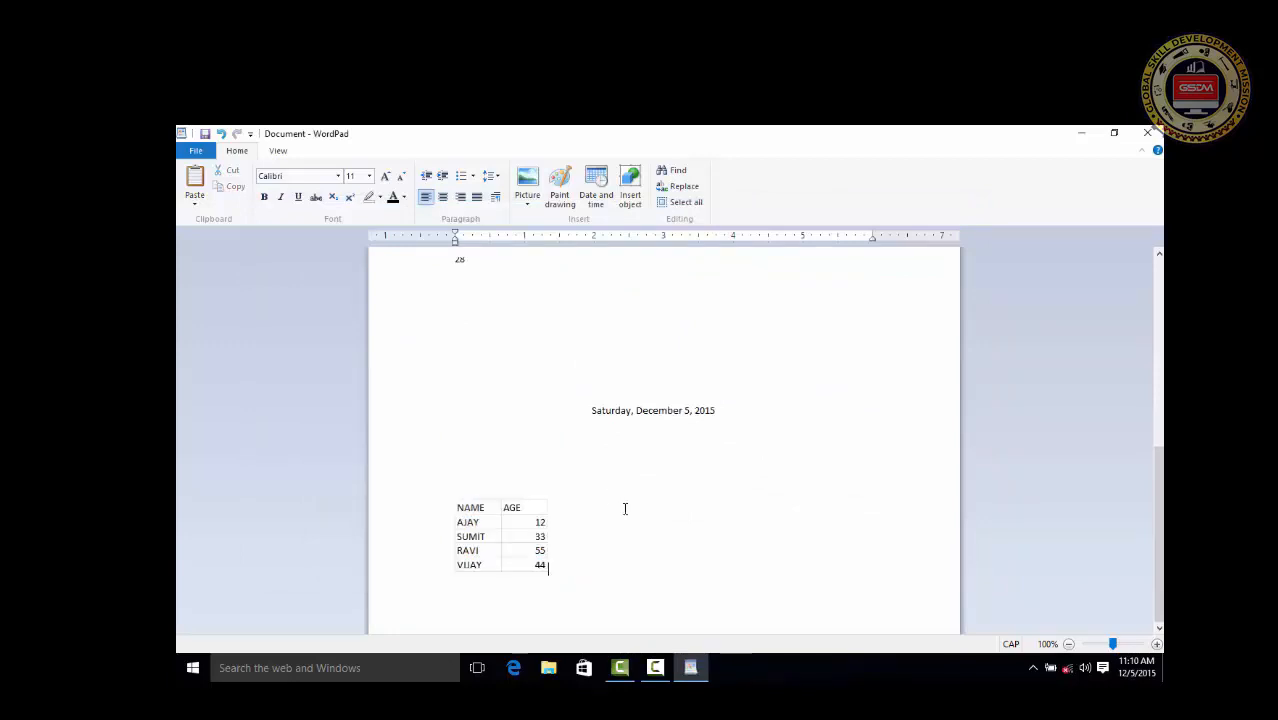
{"action": "left_click", "coordinate": [518, 522]}
{"action": "double_click", "coordinate": [518, 525]}
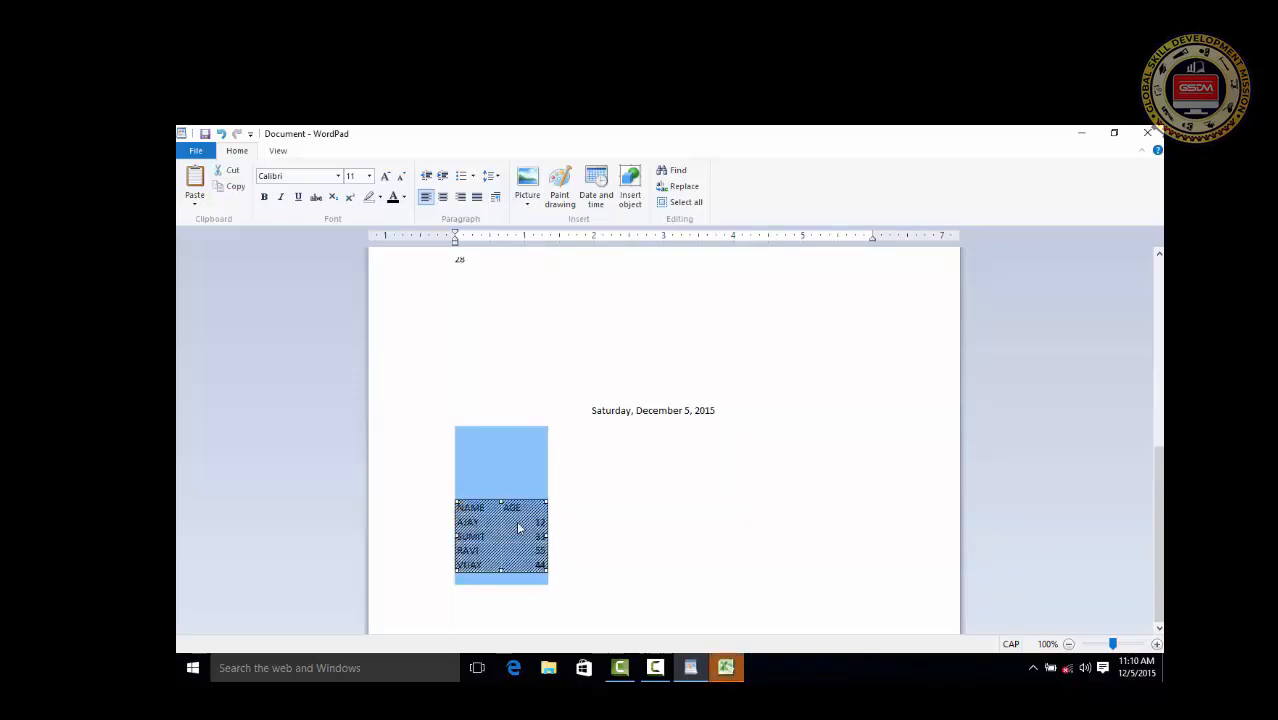
{"action": "left_click", "coordinate": [727, 670]}
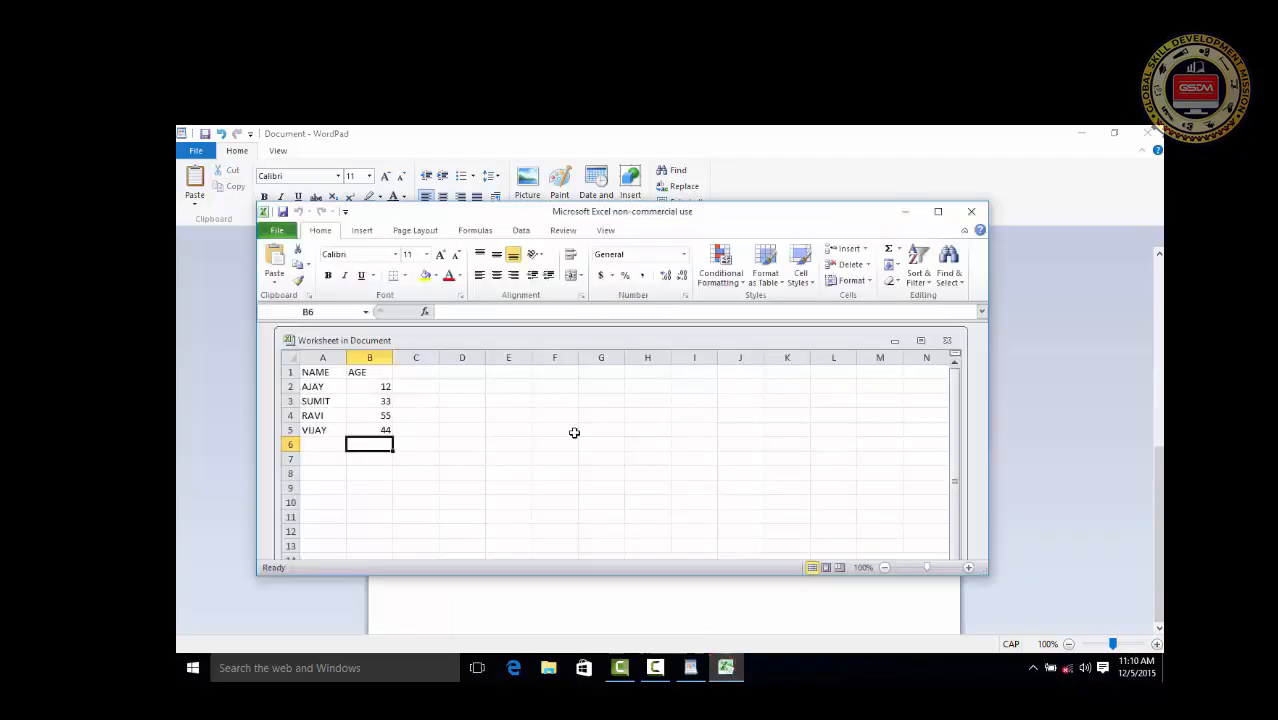
{"action": "left_click", "coordinate": [977, 214]}
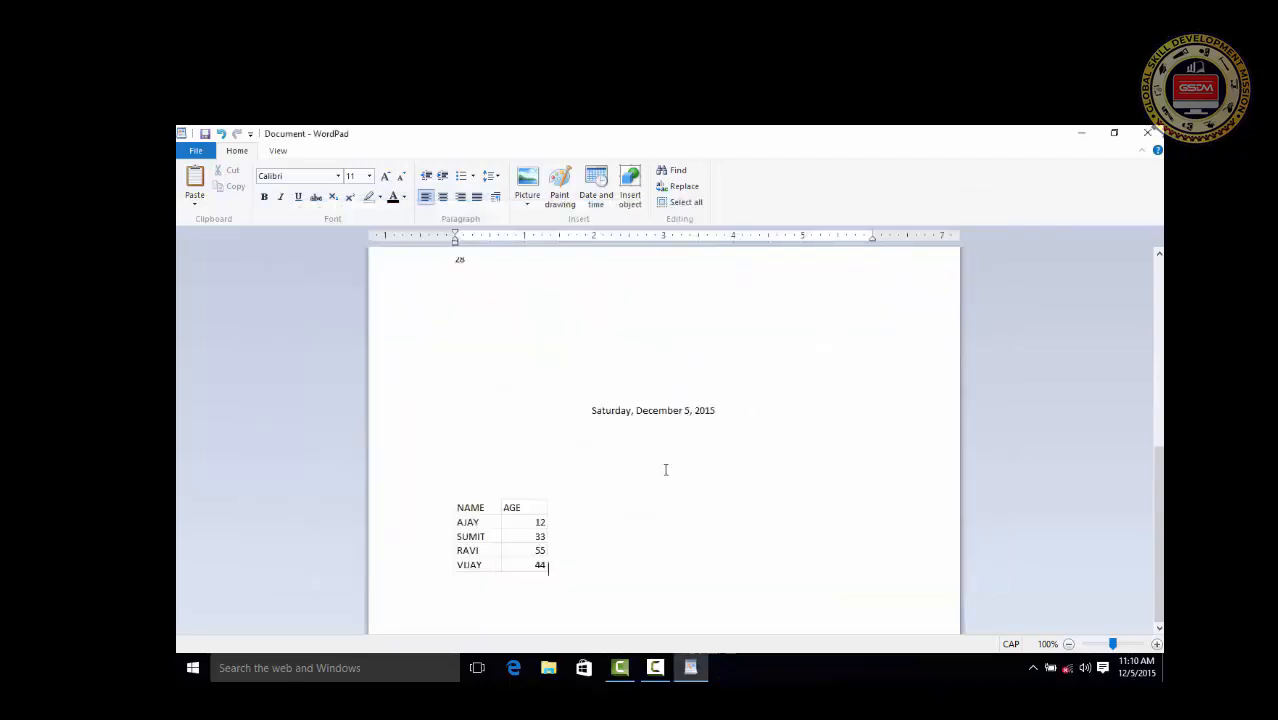
Reopen the embedded worksheet, set the age in cell B3 to 45, and close Excel to return to the document.
{"action": "double_click", "coordinate": [524, 520]}
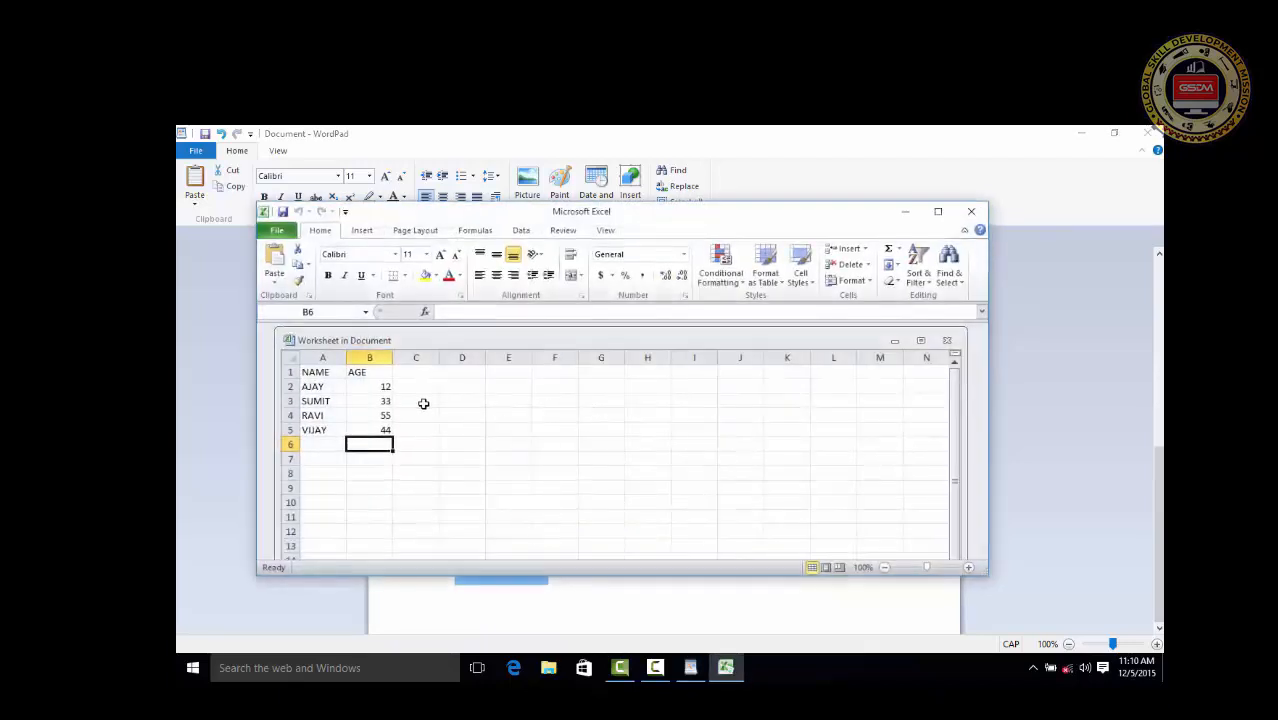
{"action": "left_click", "coordinate": [356, 401]}
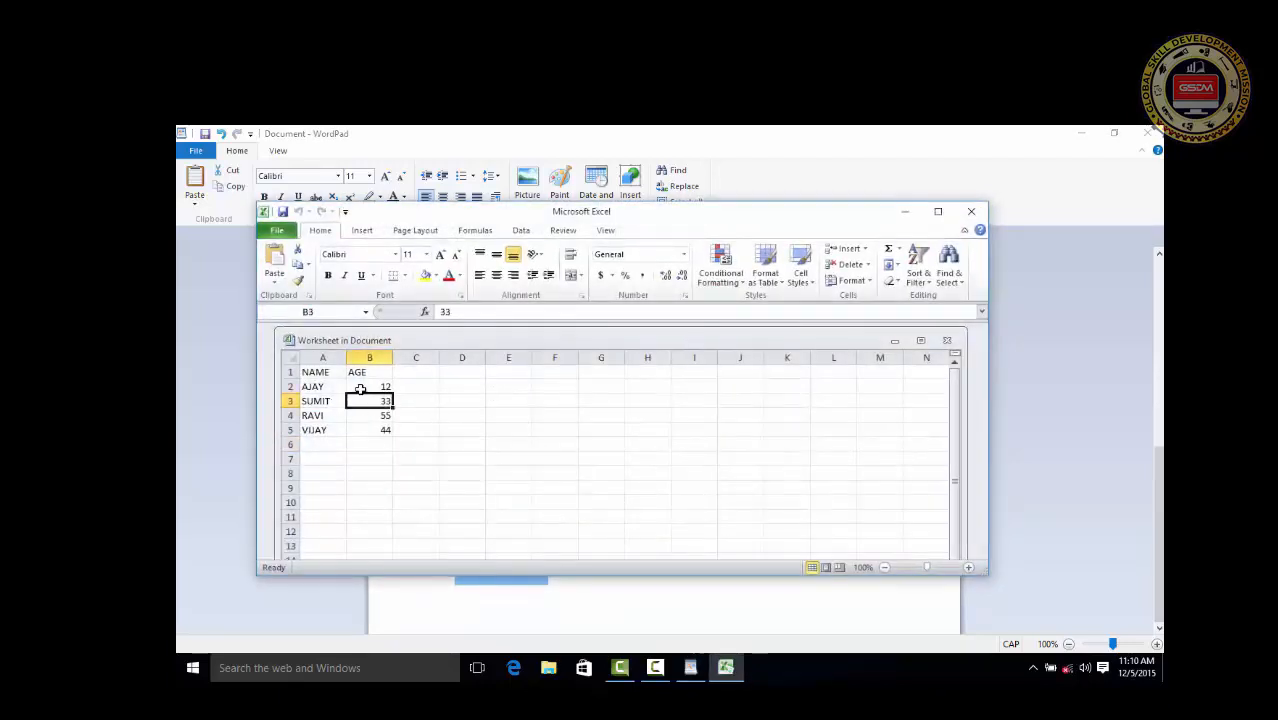
{"action": "type", "text": "45"}
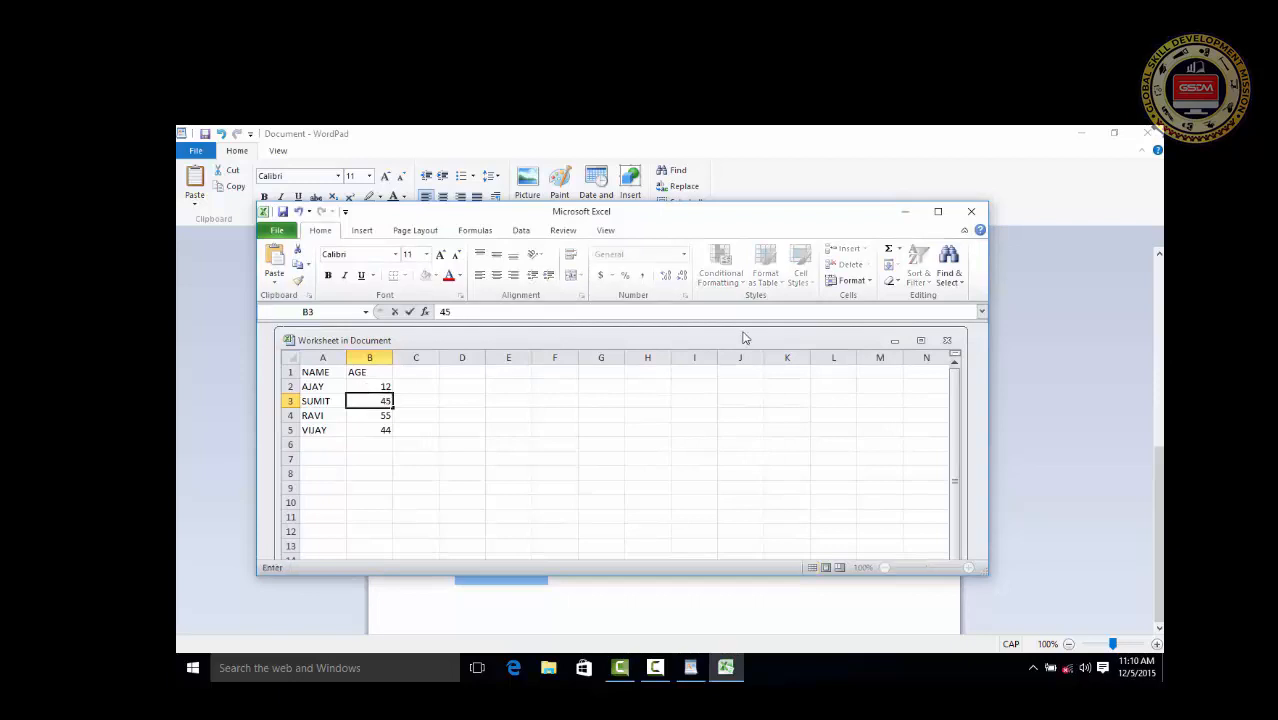
{"action": "left_click", "coordinate": [971, 211]}
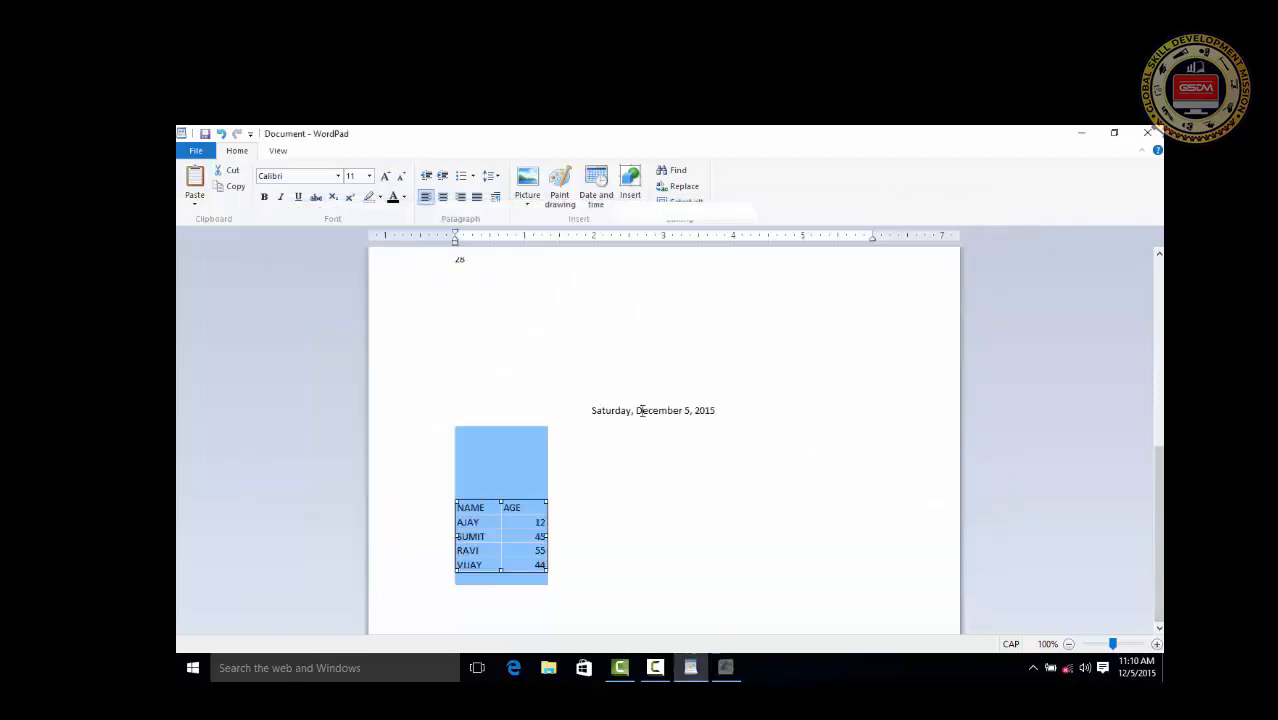
{"action": "left_click", "coordinate": [589, 481]}
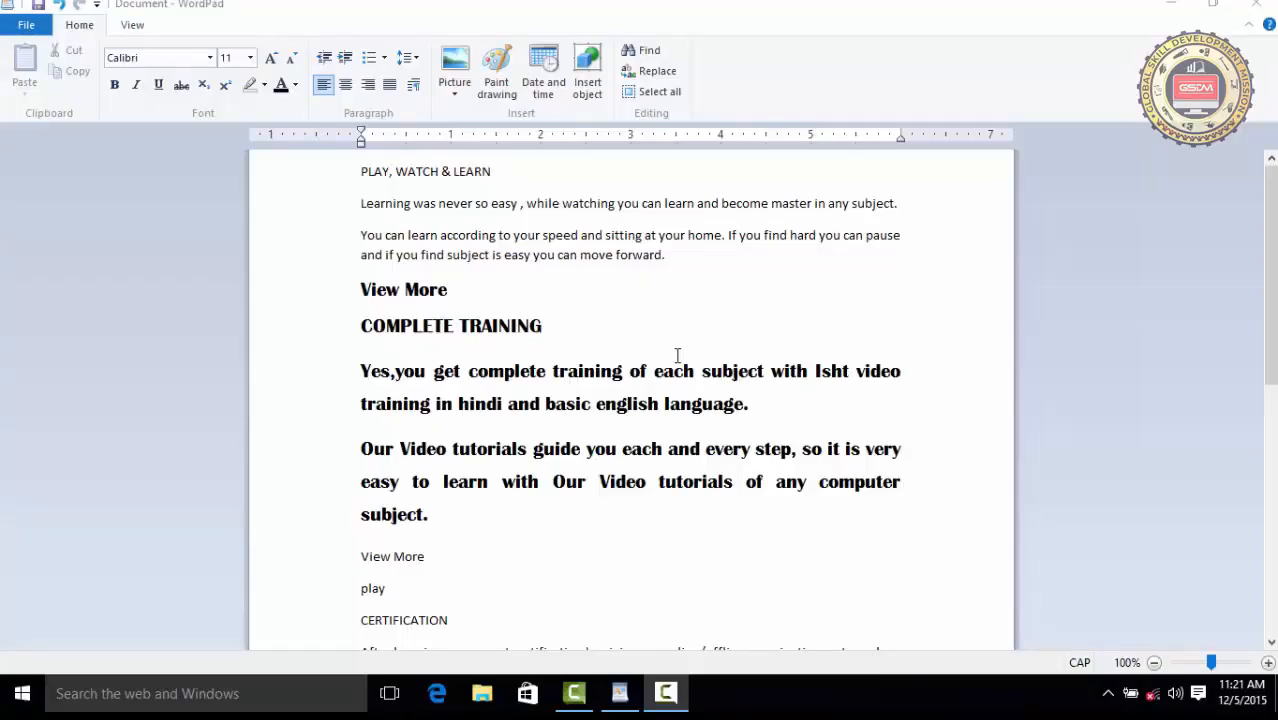
Search the document for "PLAY" and step through every match until the search ends, keeping the text uncovered by the dialogs.
{"action": "left_click", "coordinate": [653, 55]}
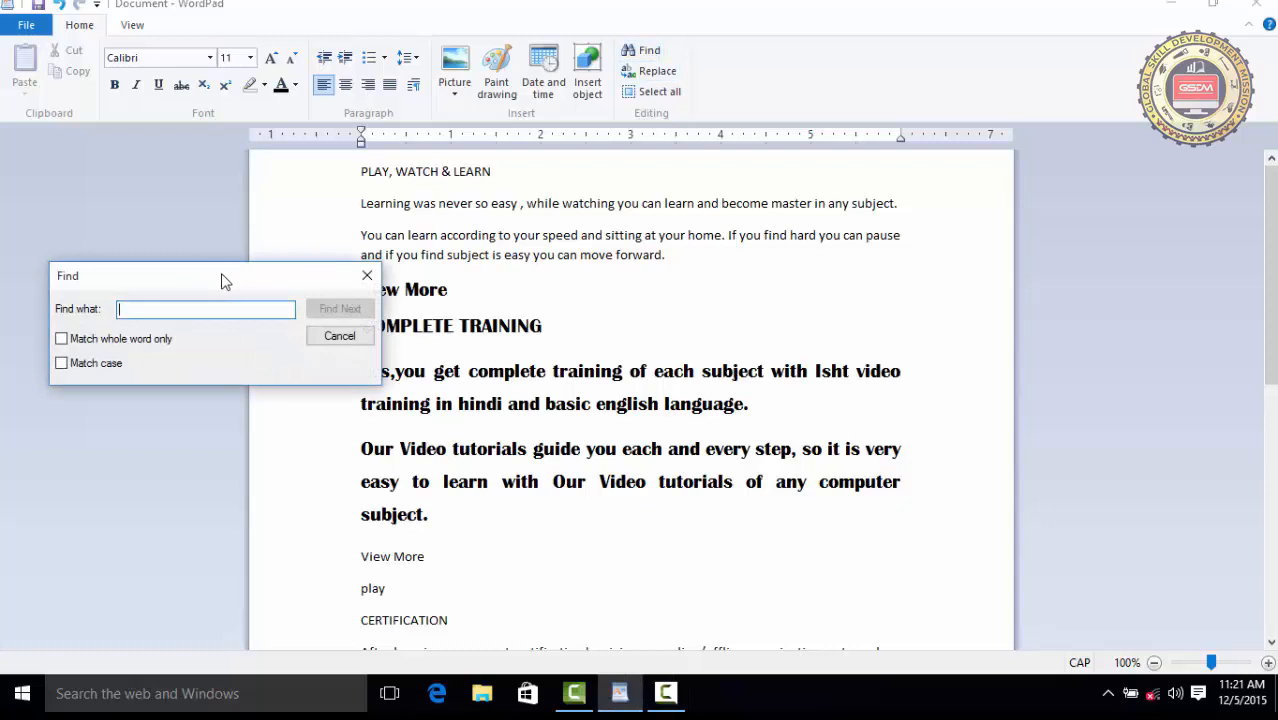
{"action": "left_click_drag", "start_coordinate": [224, 281], "coordinate": [950, 230]}
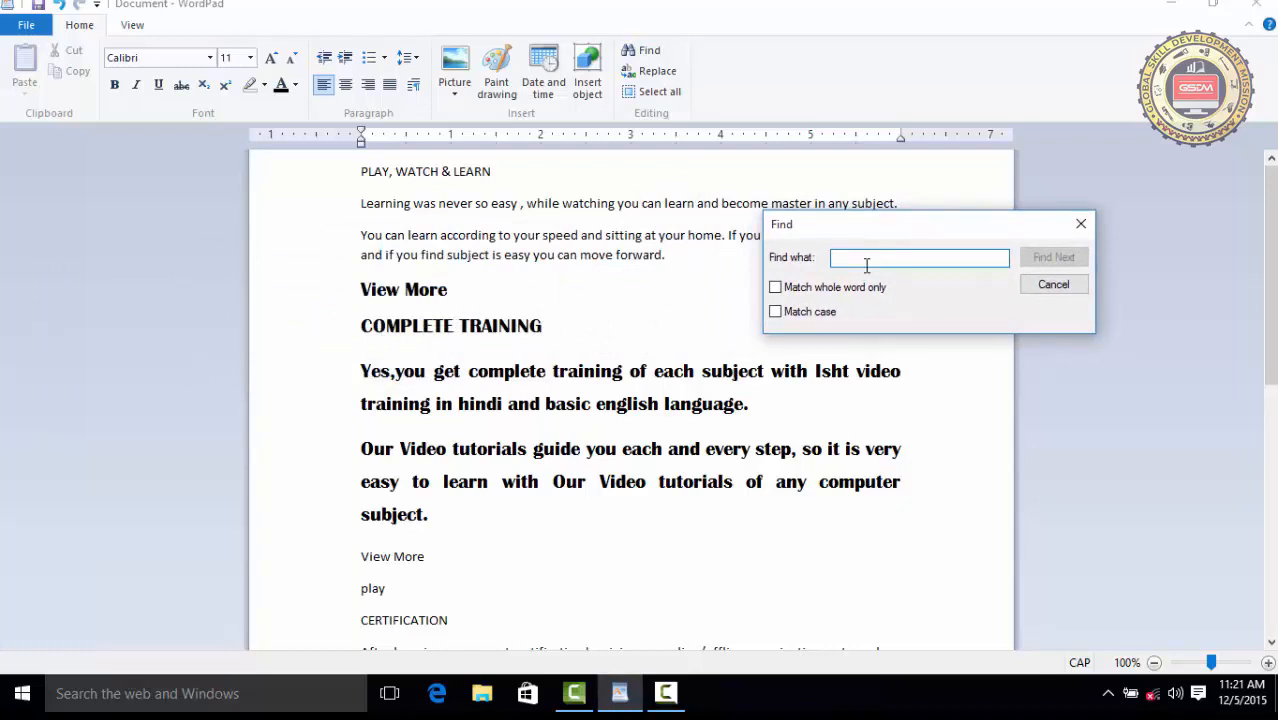
{"action": "type", "text": "PLAY"}
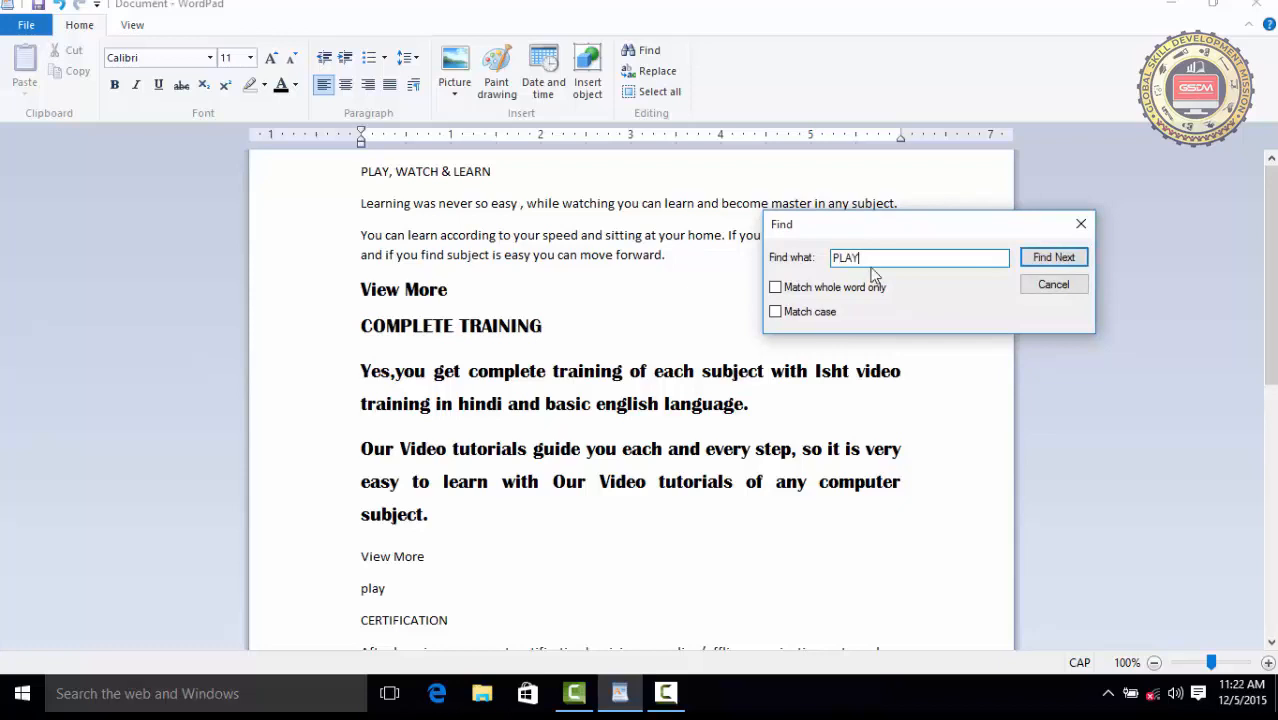
{"action": "left_click", "coordinate": [1056, 260]}
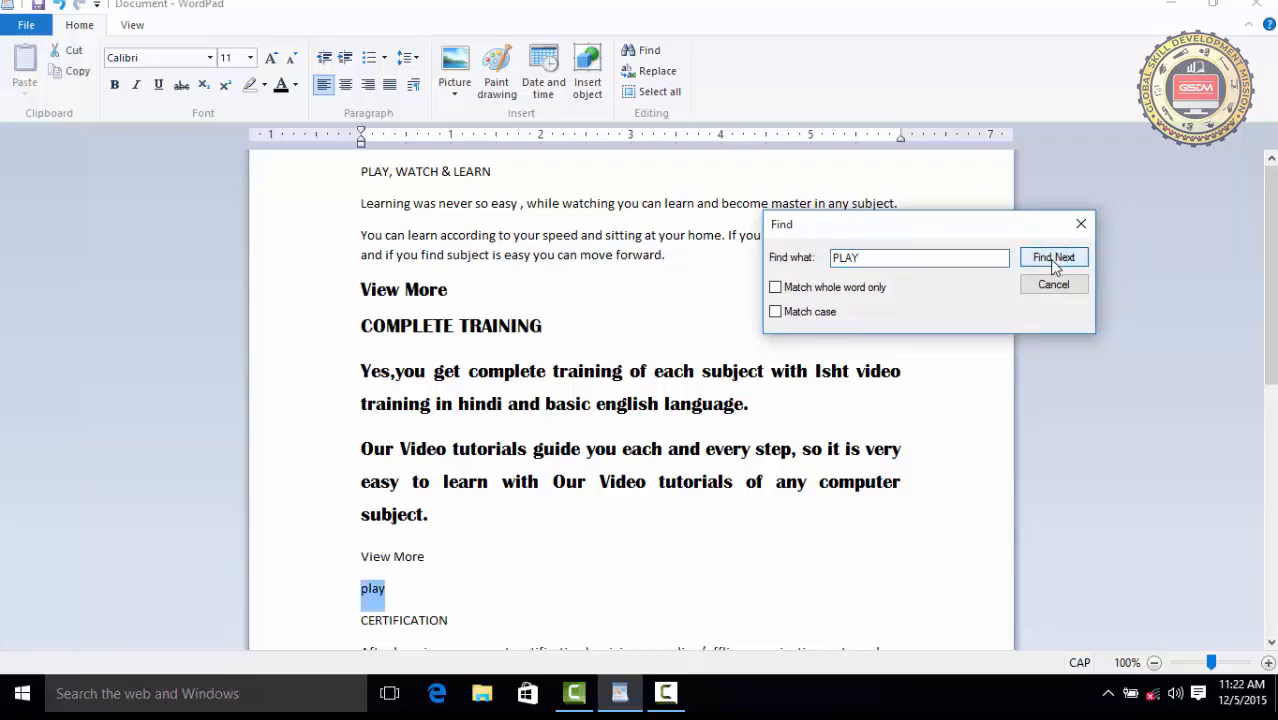
{"action": "left_click", "coordinate": [1053, 259]}
{"action": "left_click", "coordinate": [1053, 259]}
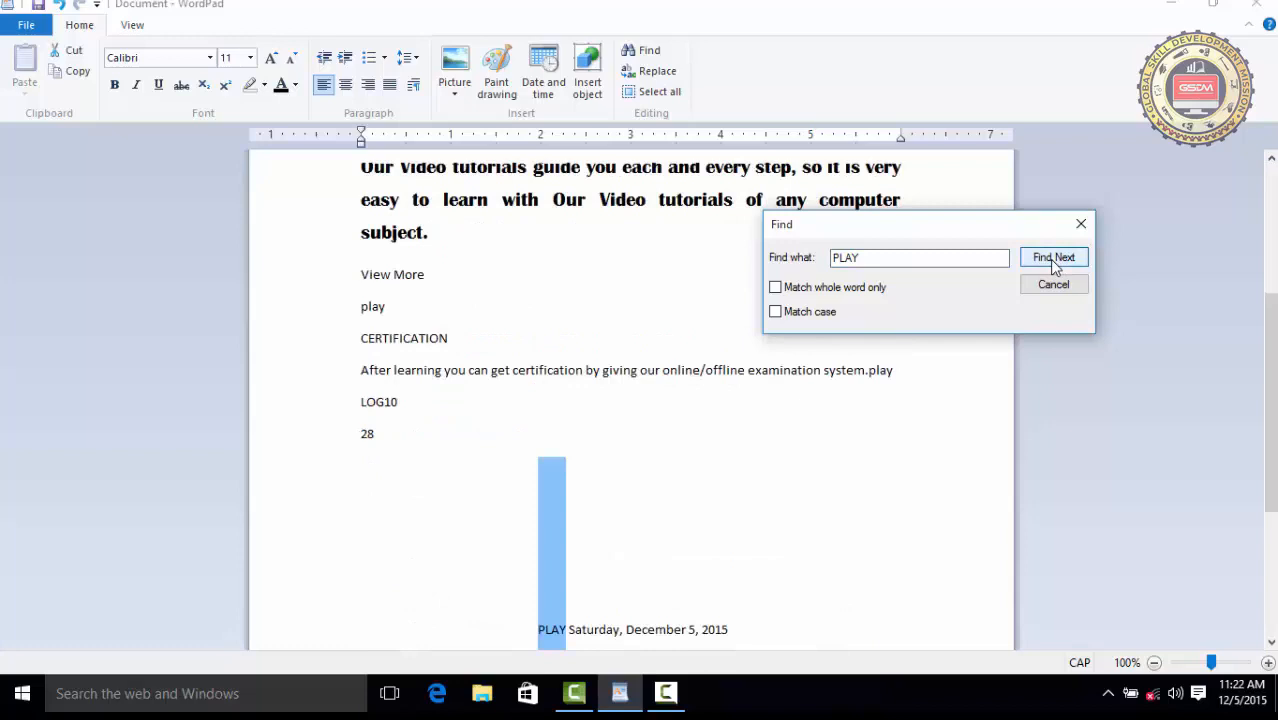
{"action": "left_click", "coordinate": [1053, 259]}
{"action": "left_click", "coordinate": [1053, 259]}
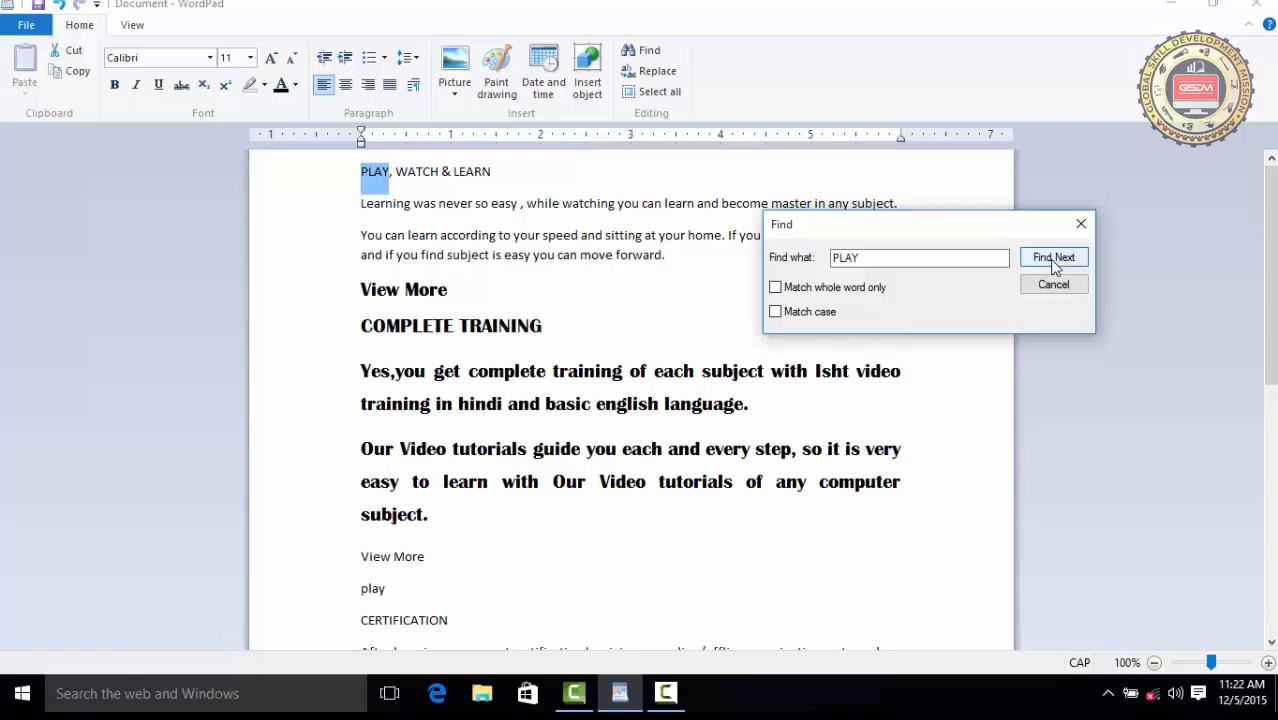
{"action": "left_click", "coordinate": [1053, 259]}
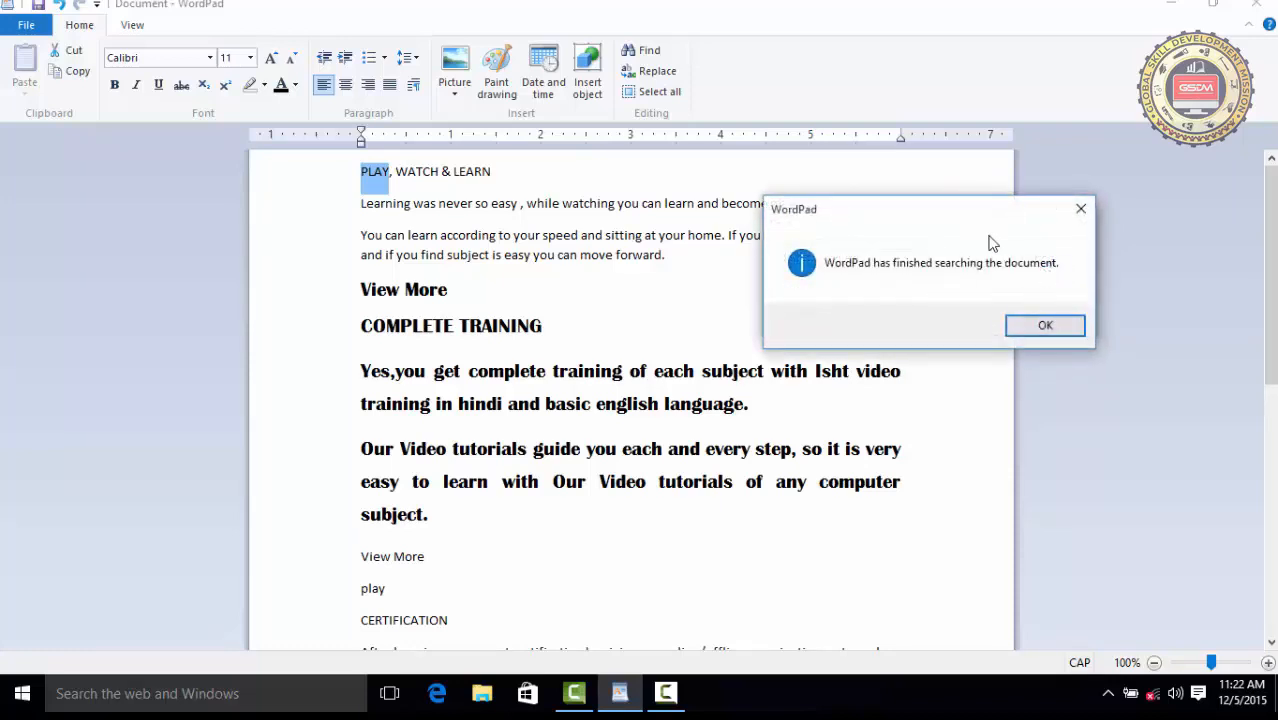
{"action": "left_click_drag", "start_coordinate": [963, 217], "coordinate": [900, 319]}
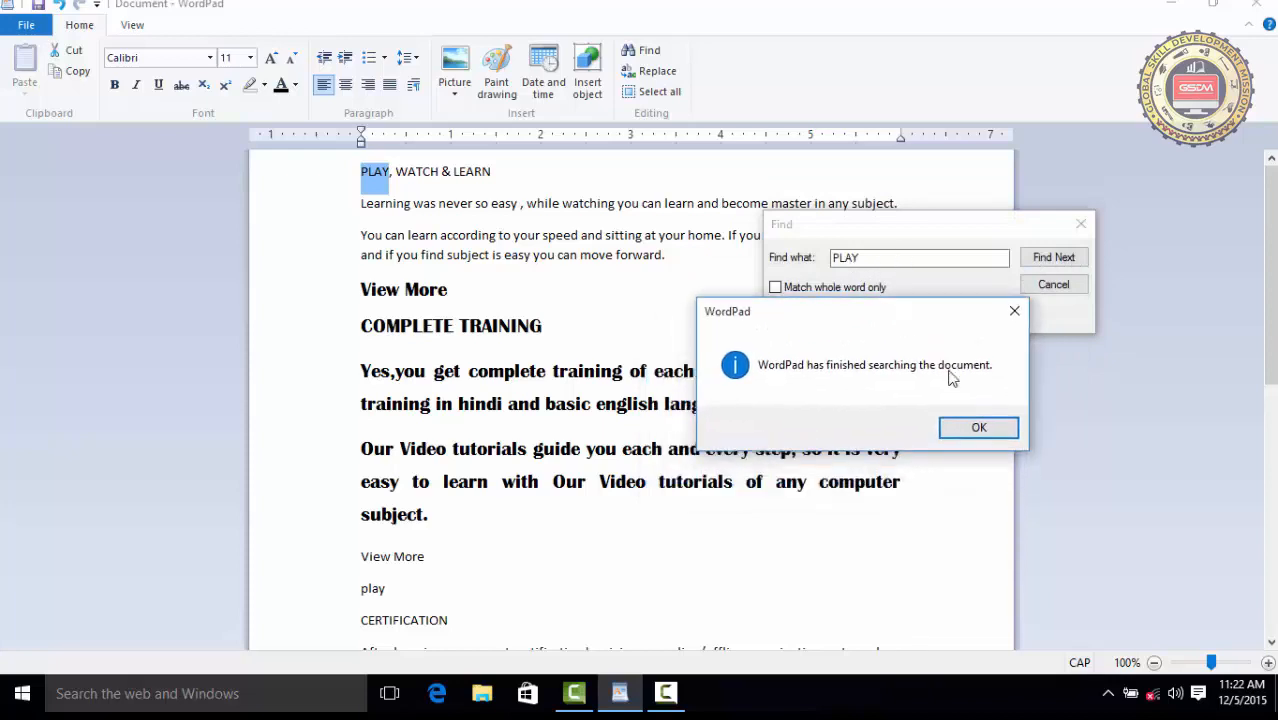
{"action": "left_click", "coordinate": [980, 429]}
Run the "PLAY" search through the document a second time and dismiss the end-of-search message.
{"action": "left_click", "coordinate": [1052, 258]}
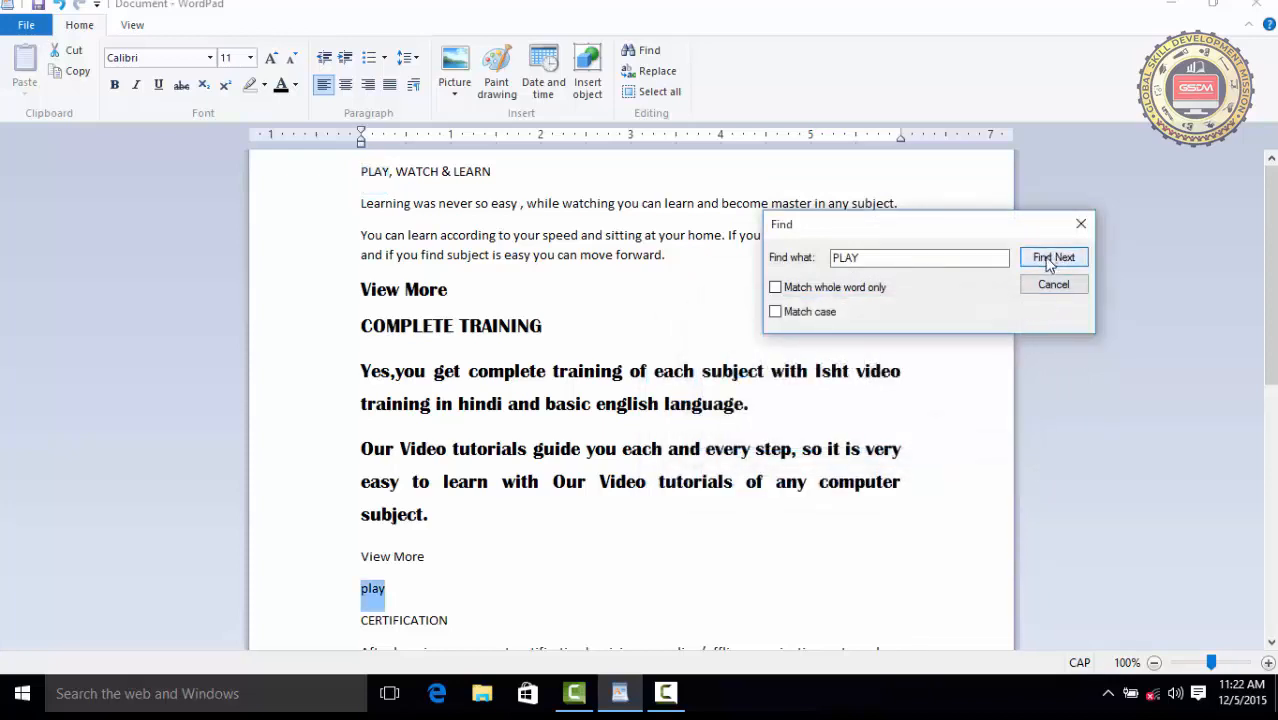
{"action": "left_click", "coordinate": [1040, 259]}
{"action": "left_click", "coordinate": [1040, 260]}
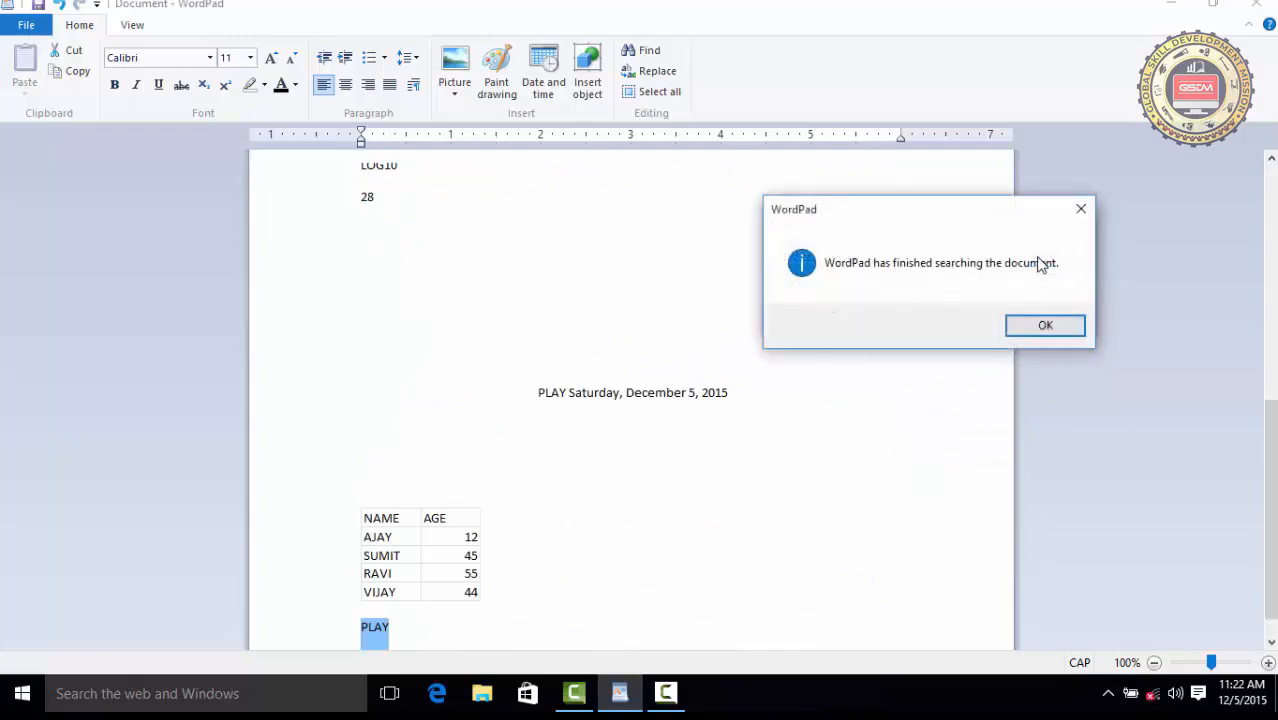
{"action": "left_click_drag", "start_coordinate": [924, 208], "coordinate": [924, 318]}
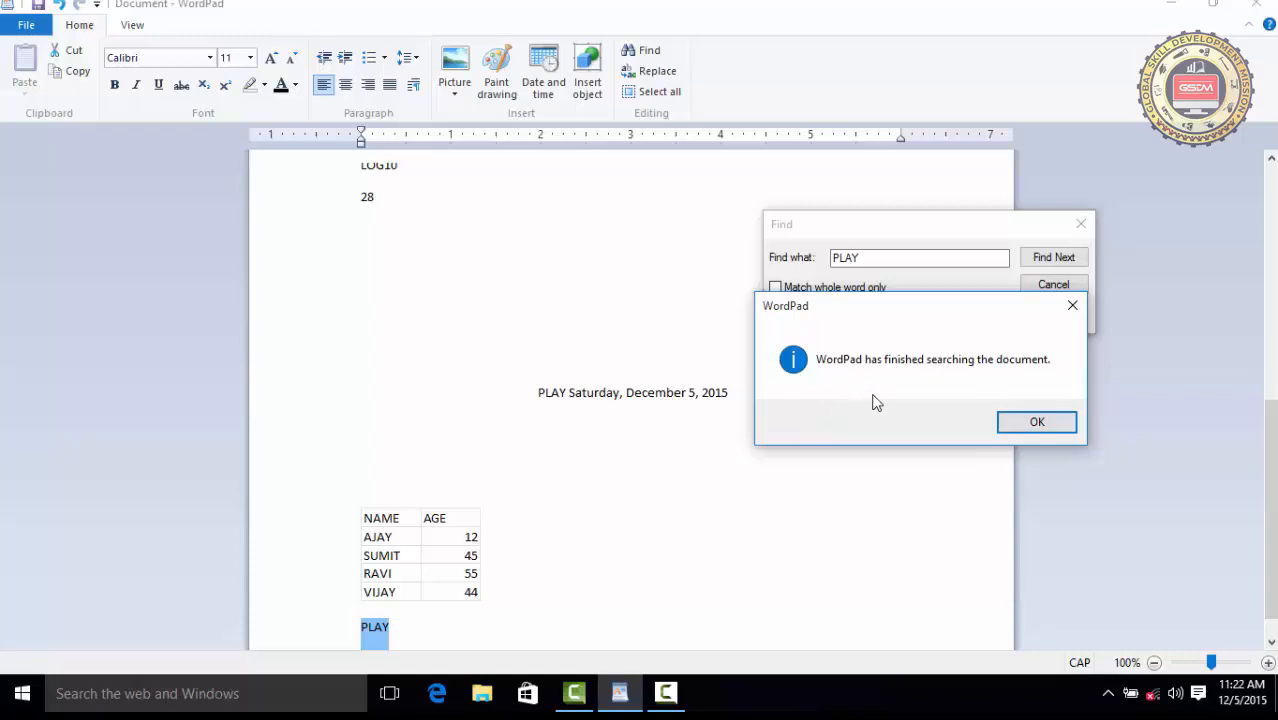
{"action": "left_click", "coordinate": [1064, 424]}
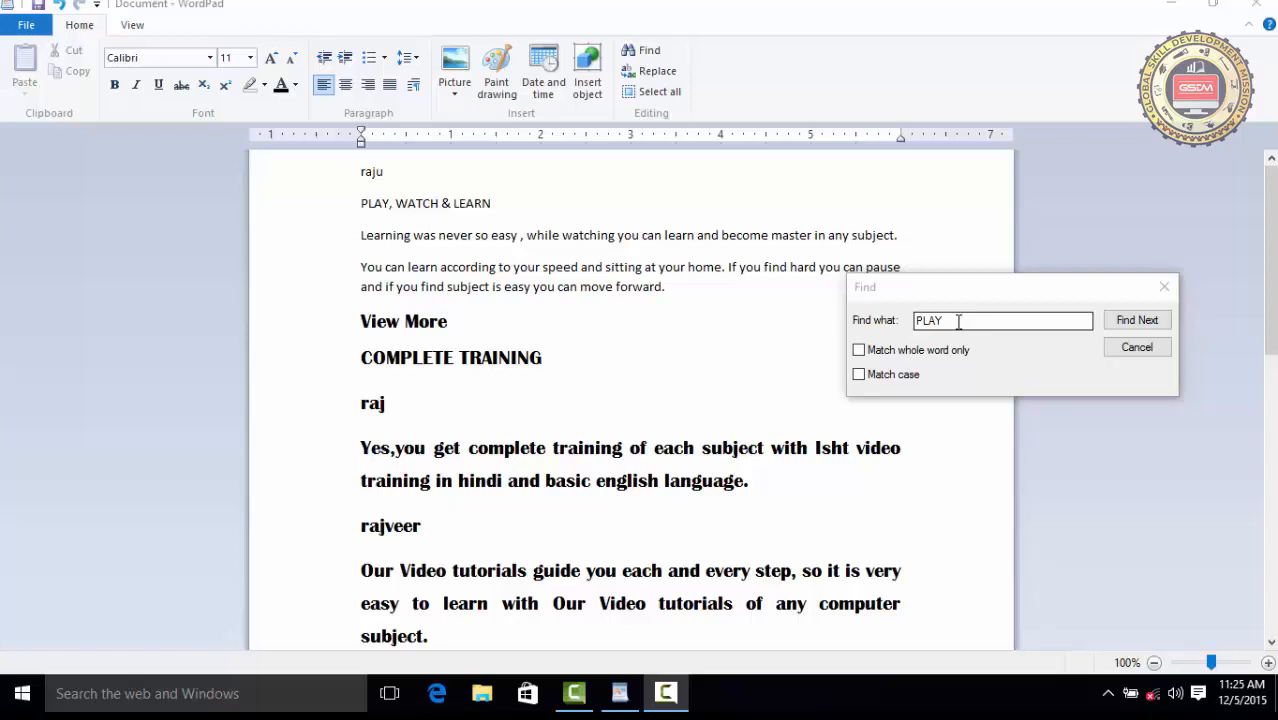
Change the search term to the three-letter name in the line below COMPLETE TRAINING and step through its matches.
{"action": "left_click", "coordinate": [856, 318]}
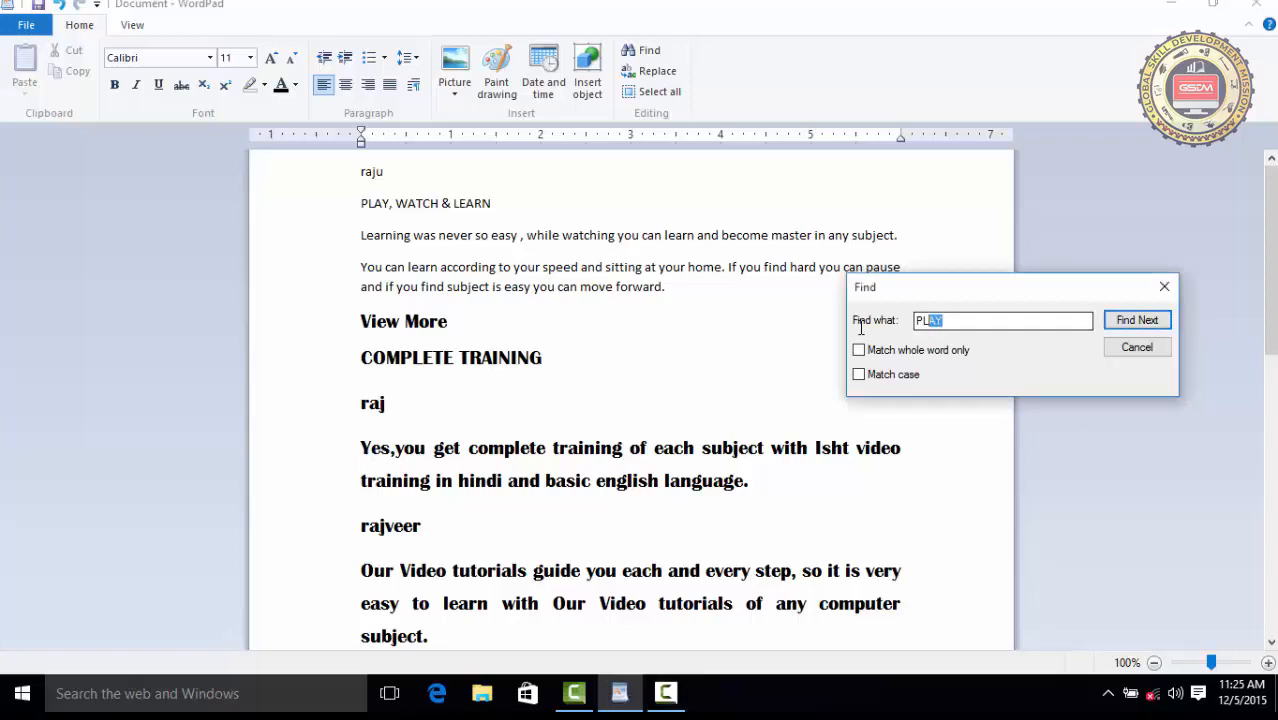
{"action": "type", "text": "ra"}
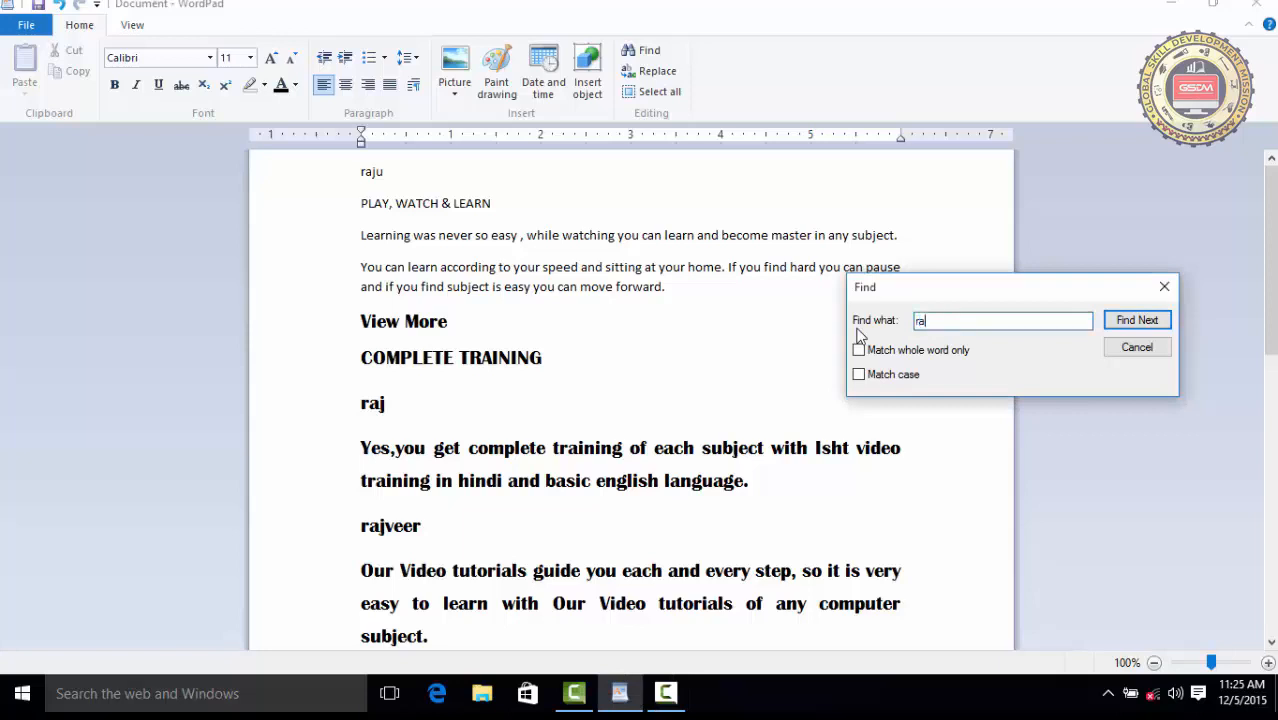
{"action": "type", "text": "j"}
{"action": "key", "text": "BackSpace"}
{"action": "key", "text": "BackSpace"}
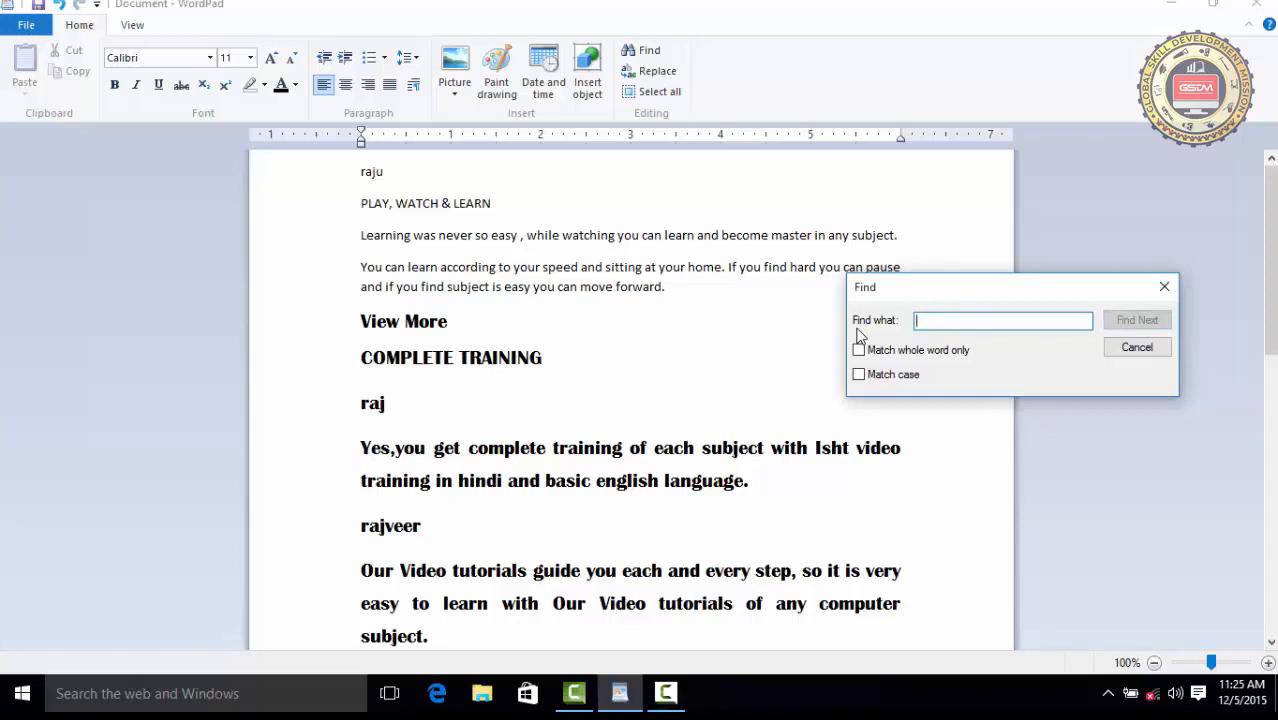
{"action": "type", "text": "raj"}
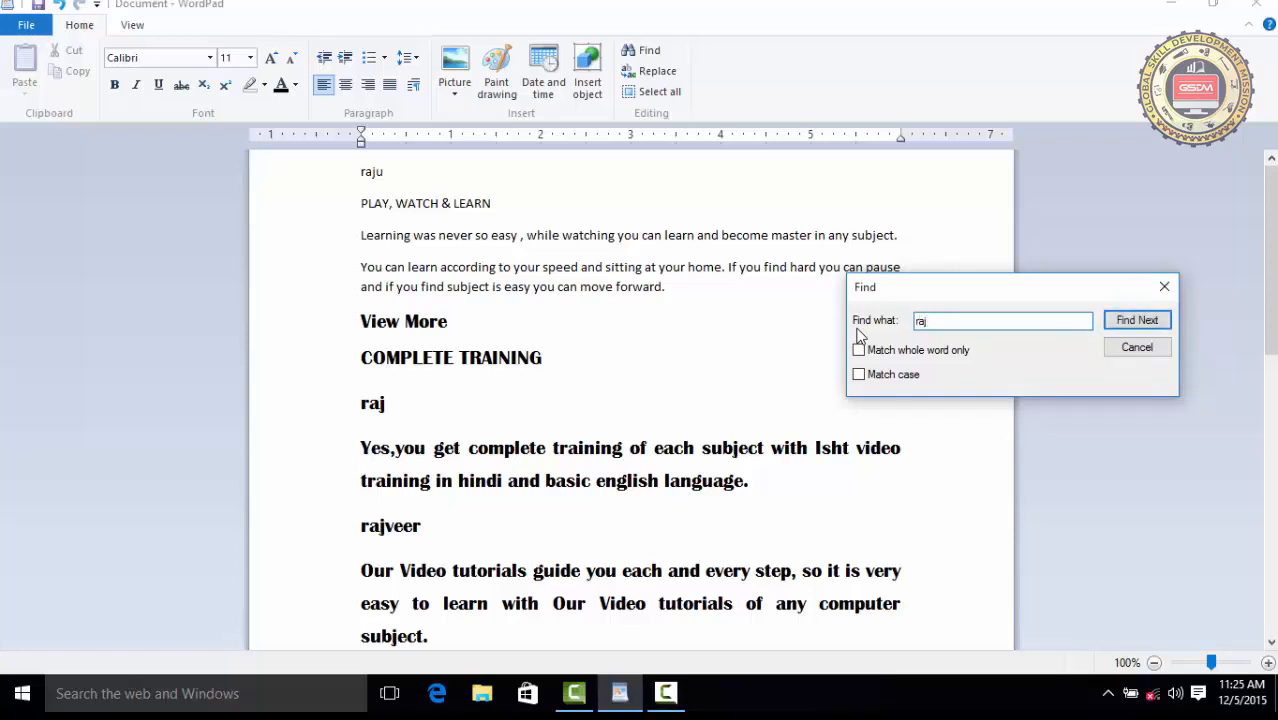
{"action": "left_click", "coordinate": [1139, 321]}
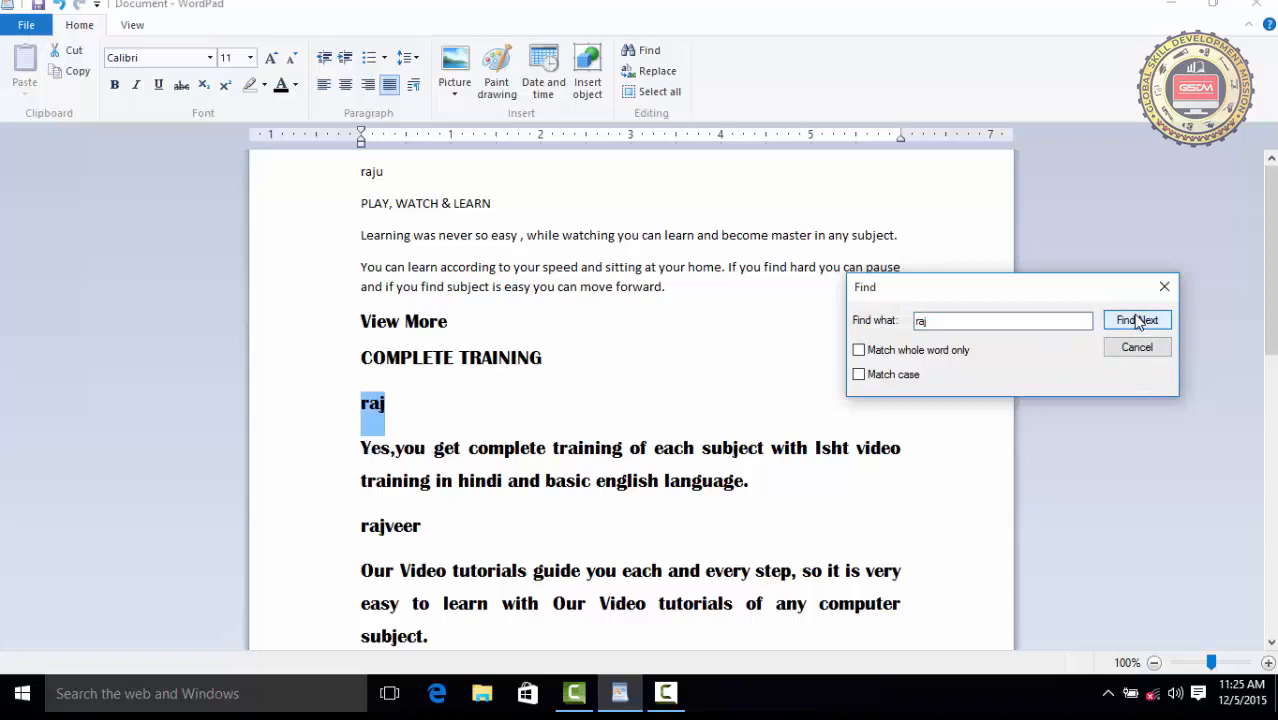
{"action": "left_click", "coordinate": [1139, 322]}
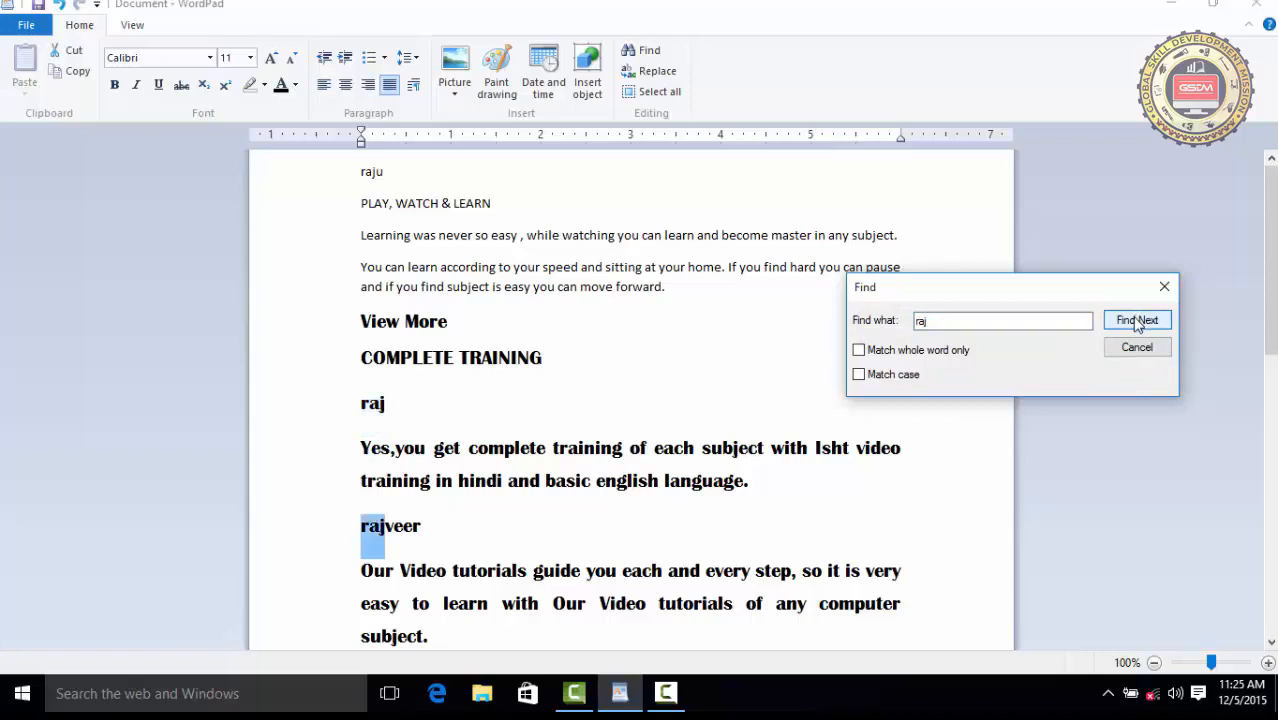
{"action": "left_click", "coordinate": [1137, 321]}
{"action": "left_click", "coordinate": [1135, 321]}
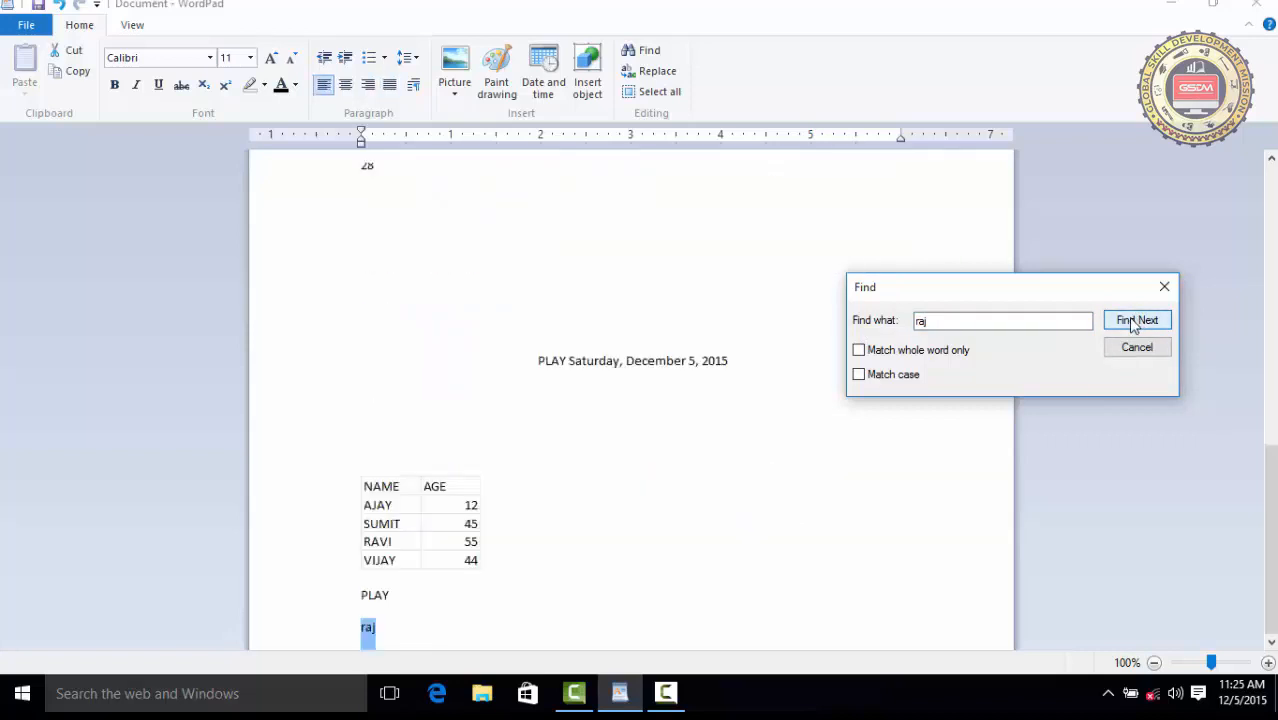
{"action": "left_click", "coordinate": [1135, 321]}
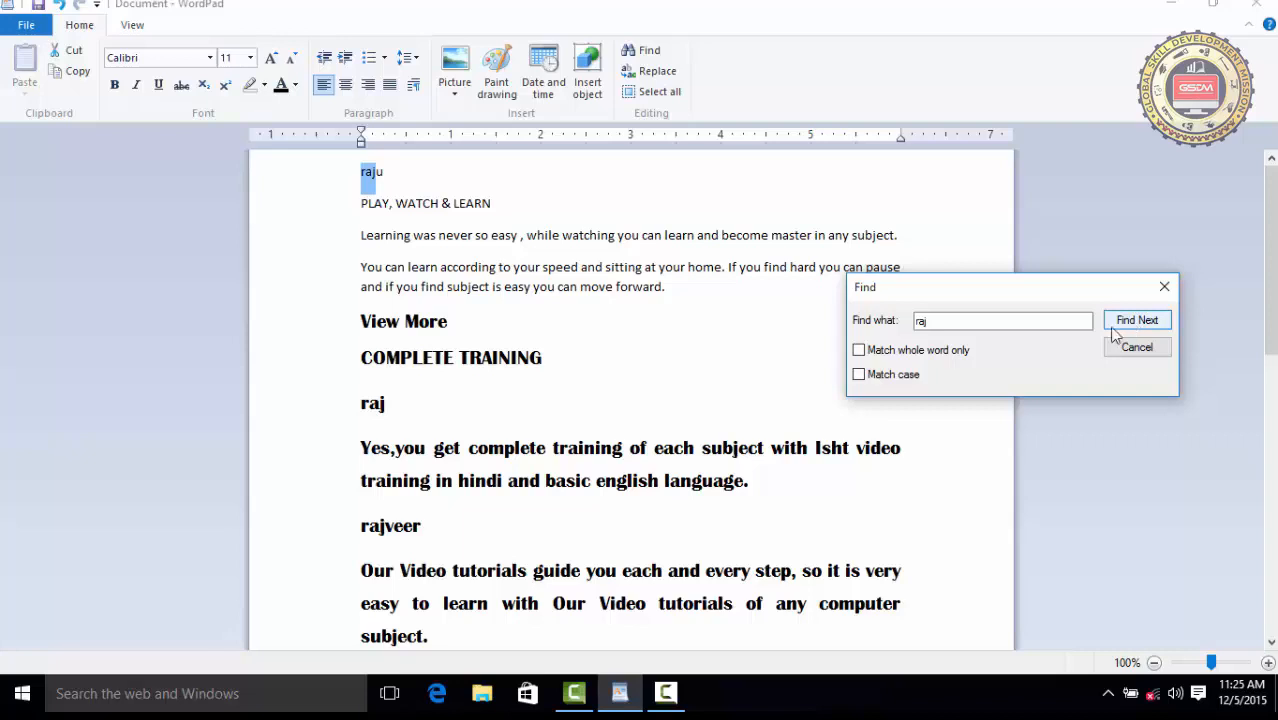
Restrict the search to whole words only, step through the three-letter name's matches, and dismiss the end-of-search message.
{"action": "left_click", "coordinate": [864, 352]}
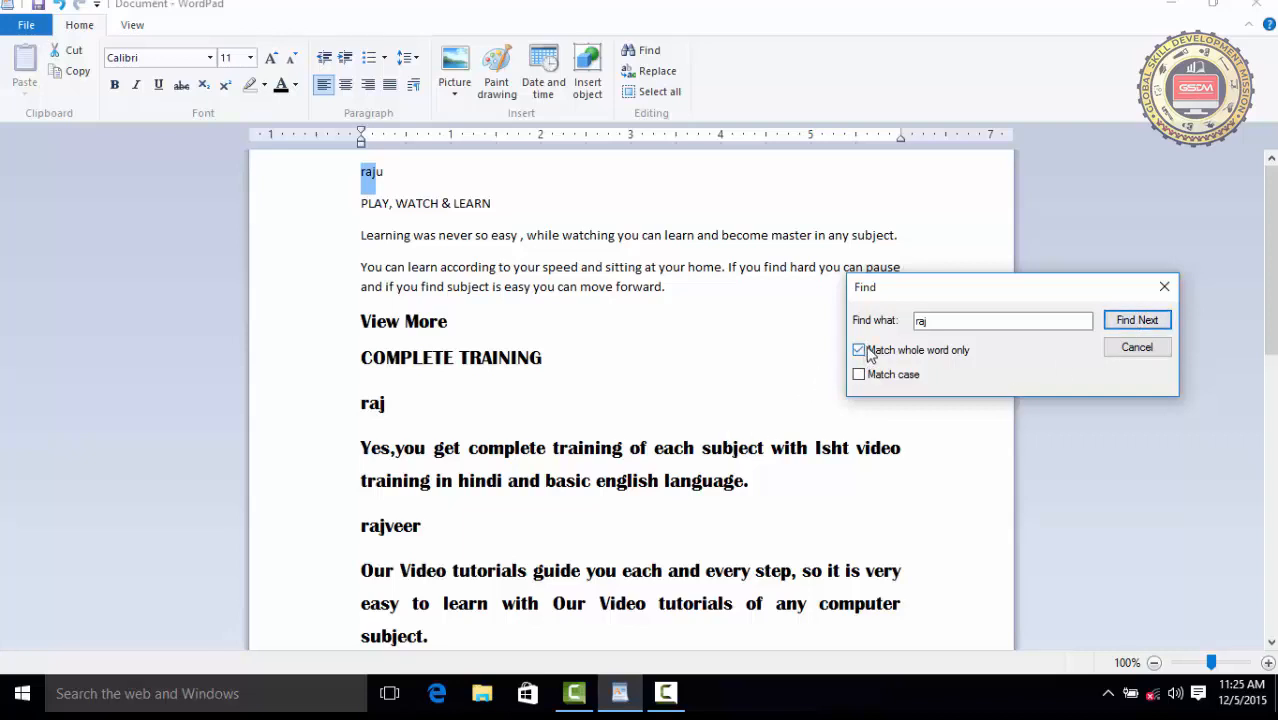
{"action": "left_click", "coordinate": [1137, 328]}
{"action": "left_click", "coordinate": [1118, 394]}
{"action": "left_click", "coordinate": [1122, 328]}
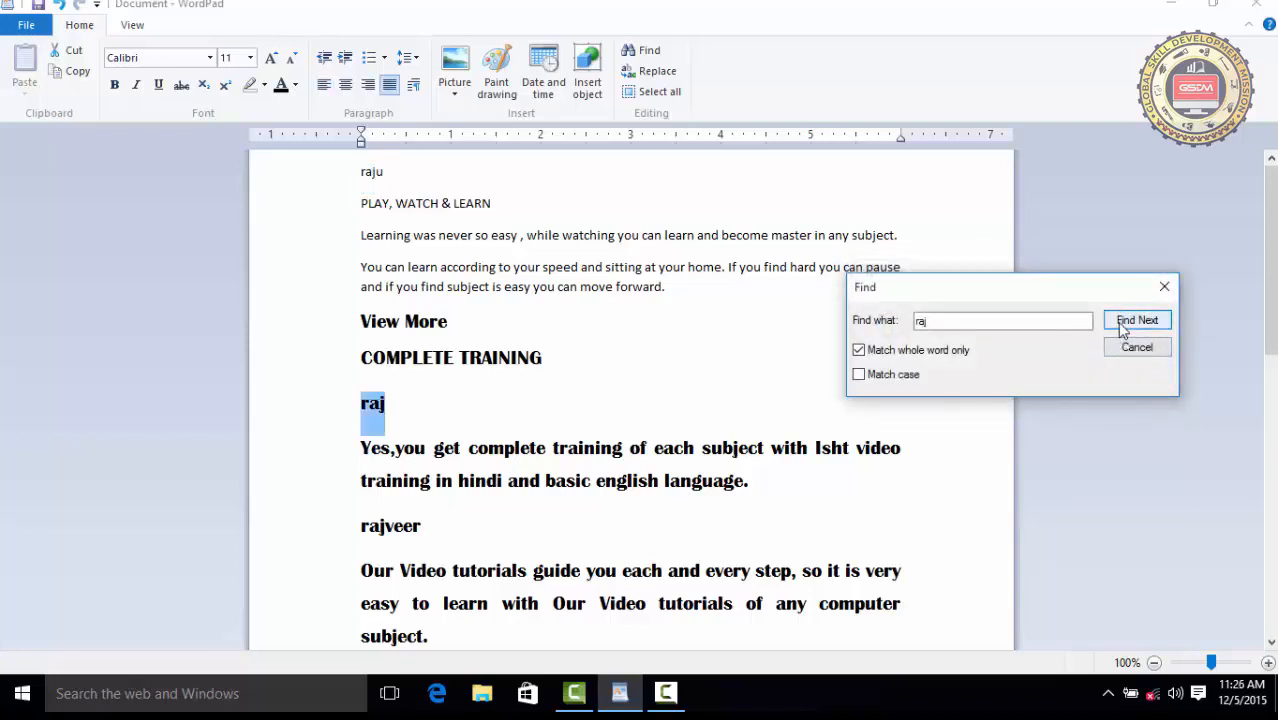
{"action": "left_click", "coordinate": [1122, 328]}
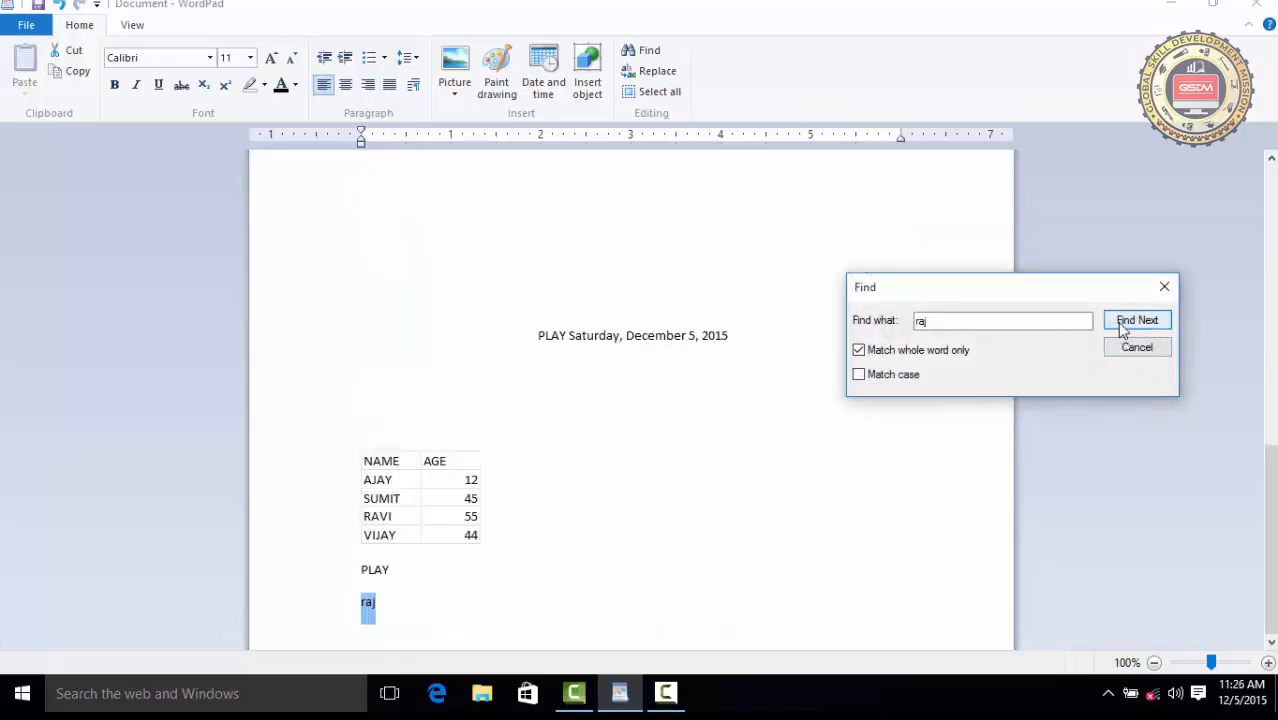
{"action": "left_click", "coordinate": [1123, 328]}
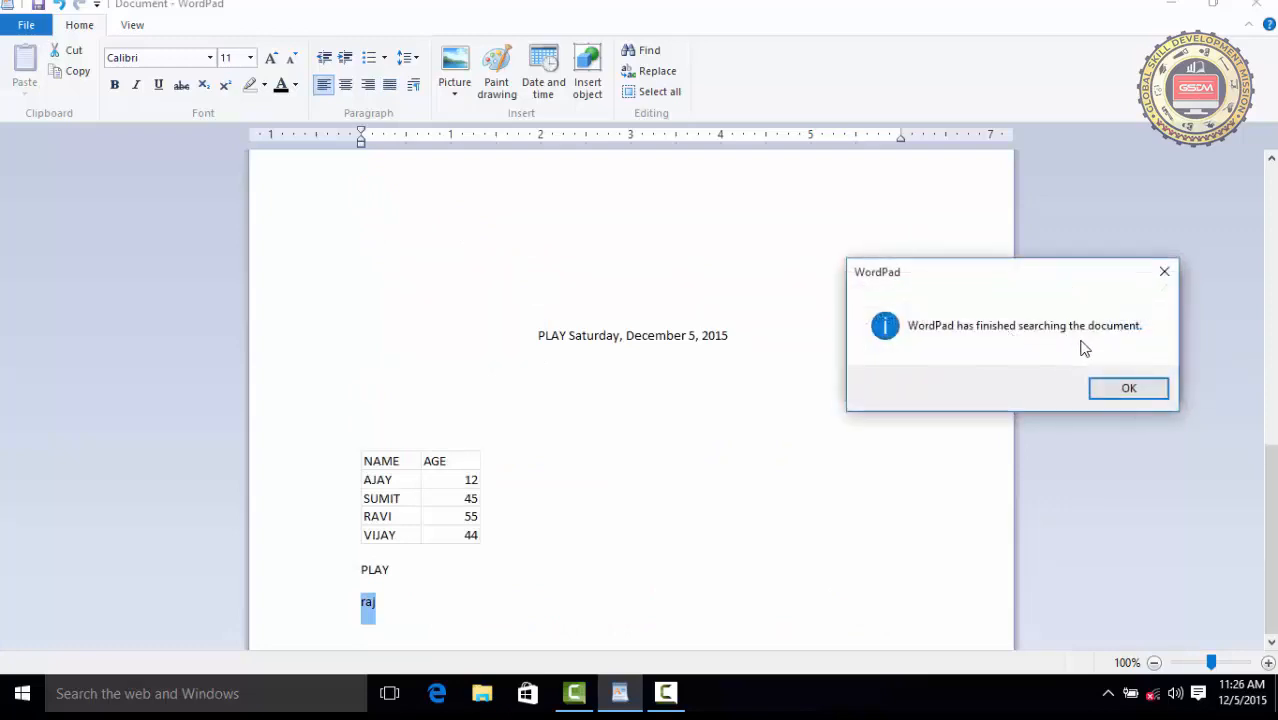
{"action": "left_click", "coordinate": [1121, 391]}
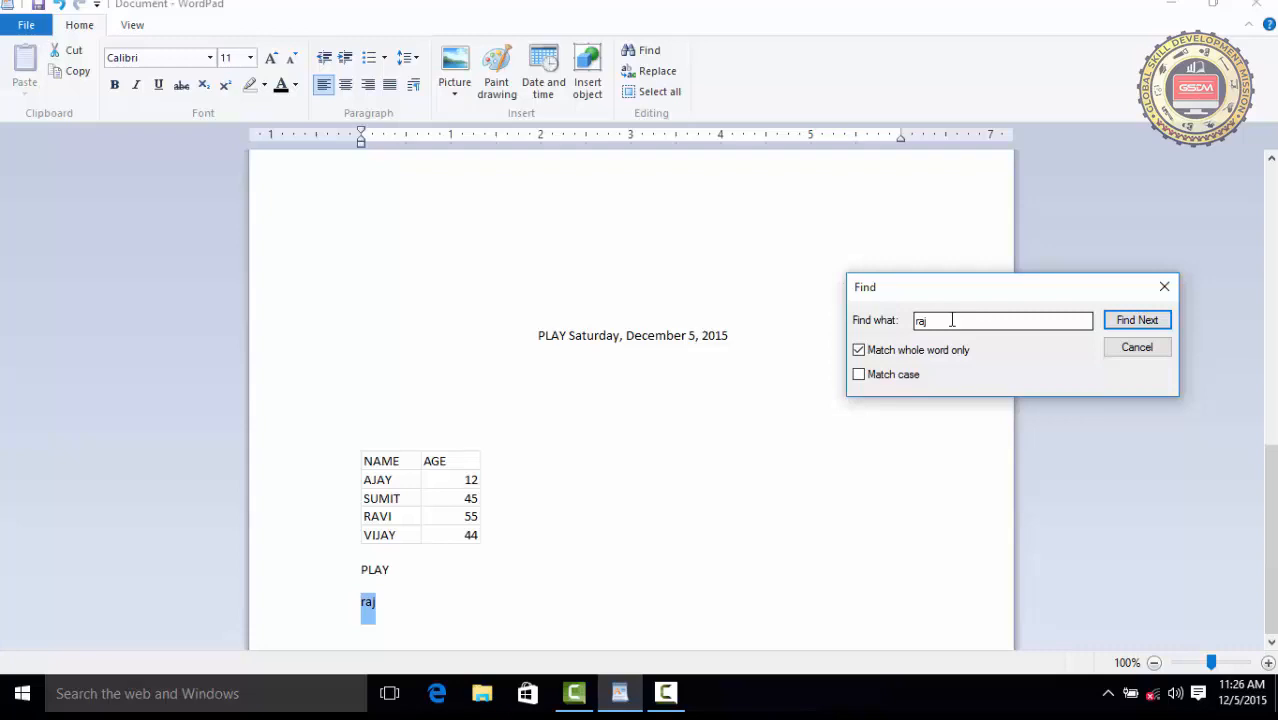
Turn off whole-word matching, leave case matching off, and change the search term to "play".
{"action": "left_click", "coordinate": [858, 350]}
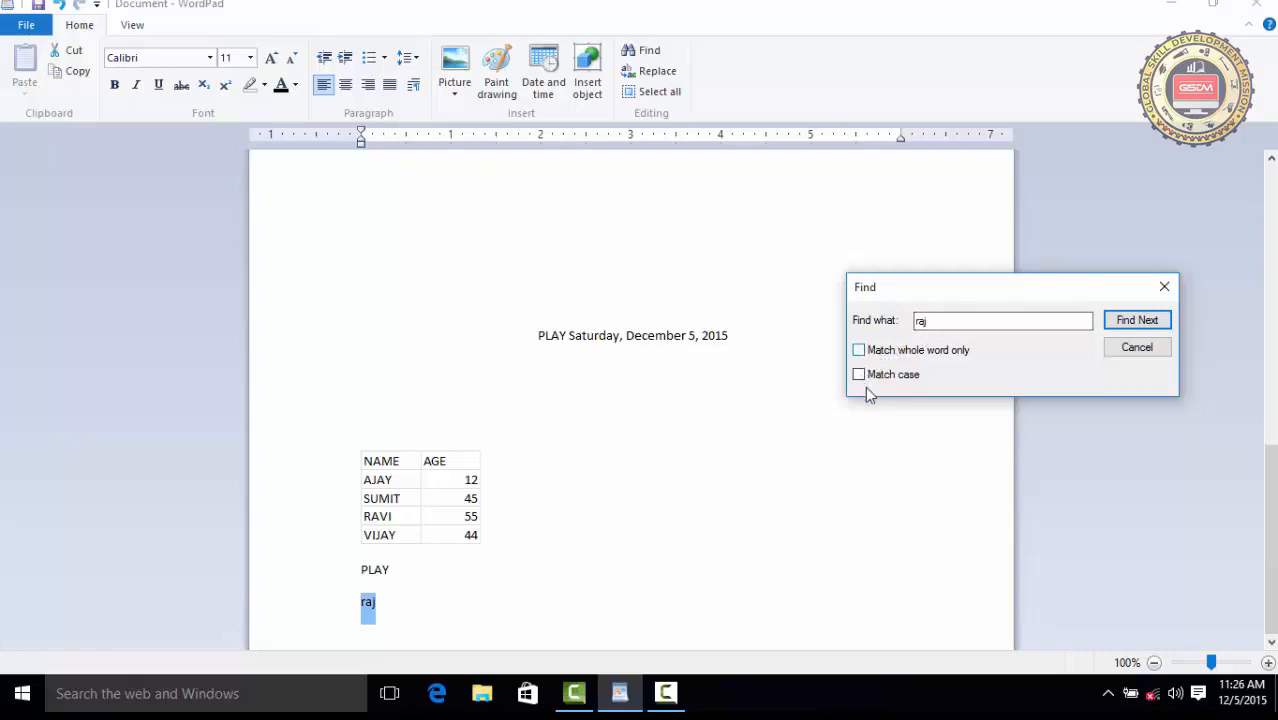
{"action": "left_click", "coordinate": [859, 376]}
{"action": "left_click_drag", "start_coordinate": [930, 321], "coordinate": [910, 323]}
{"action": "type", "text": "play"}
{"action": "left_click", "coordinate": [859, 375]}
{"action": "left_click_drag", "start_coordinate": [950, 321], "coordinate": [908, 327]}
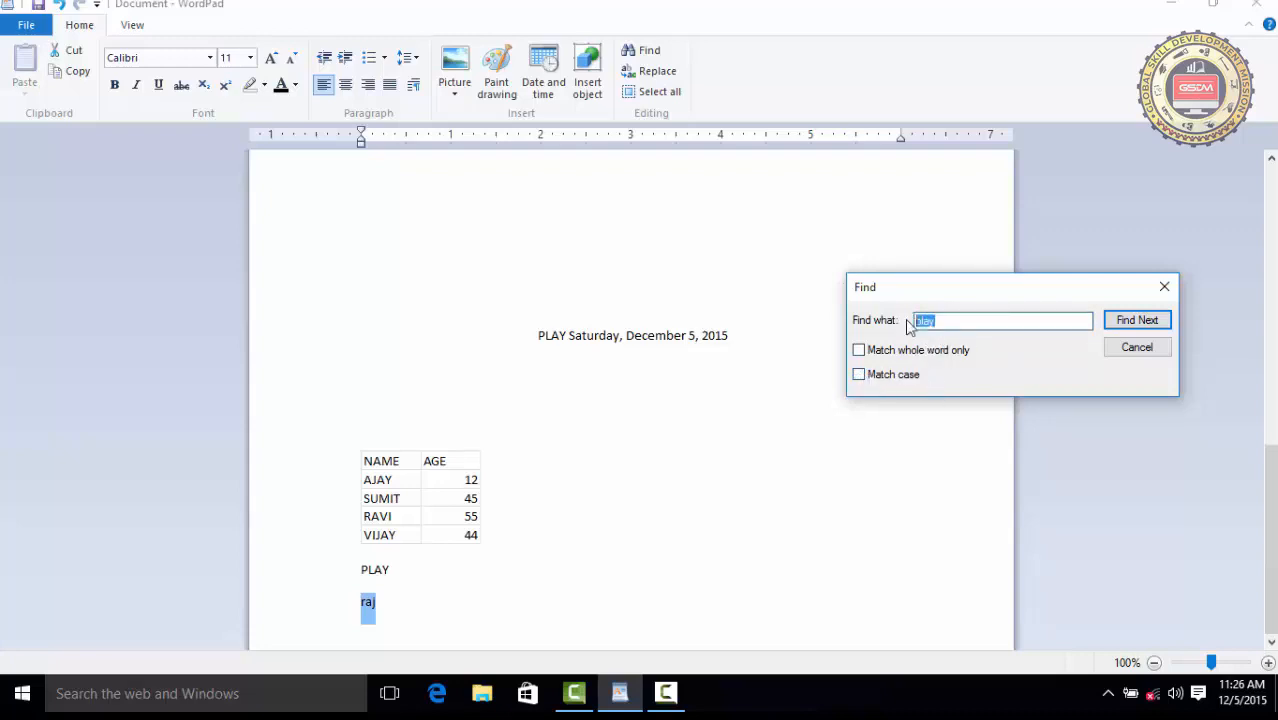
{"action": "key", "text": "BackSpace"}
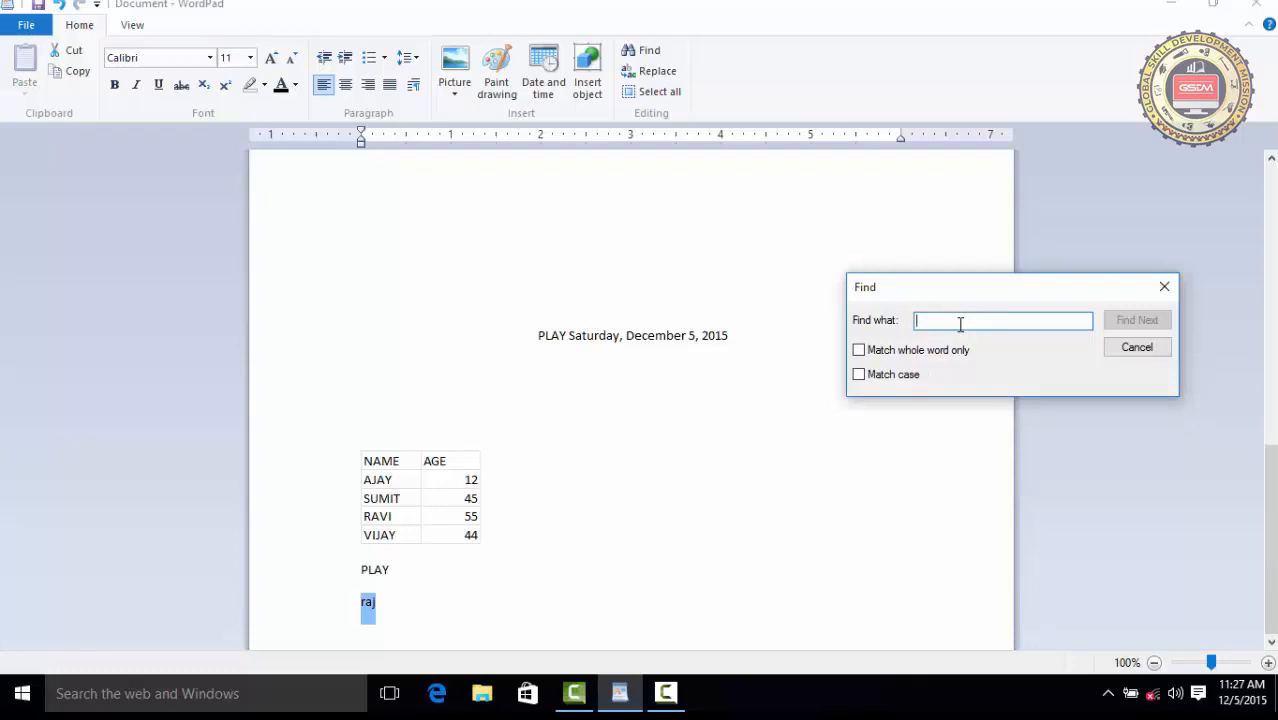
{"action": "type", "text": "play"}
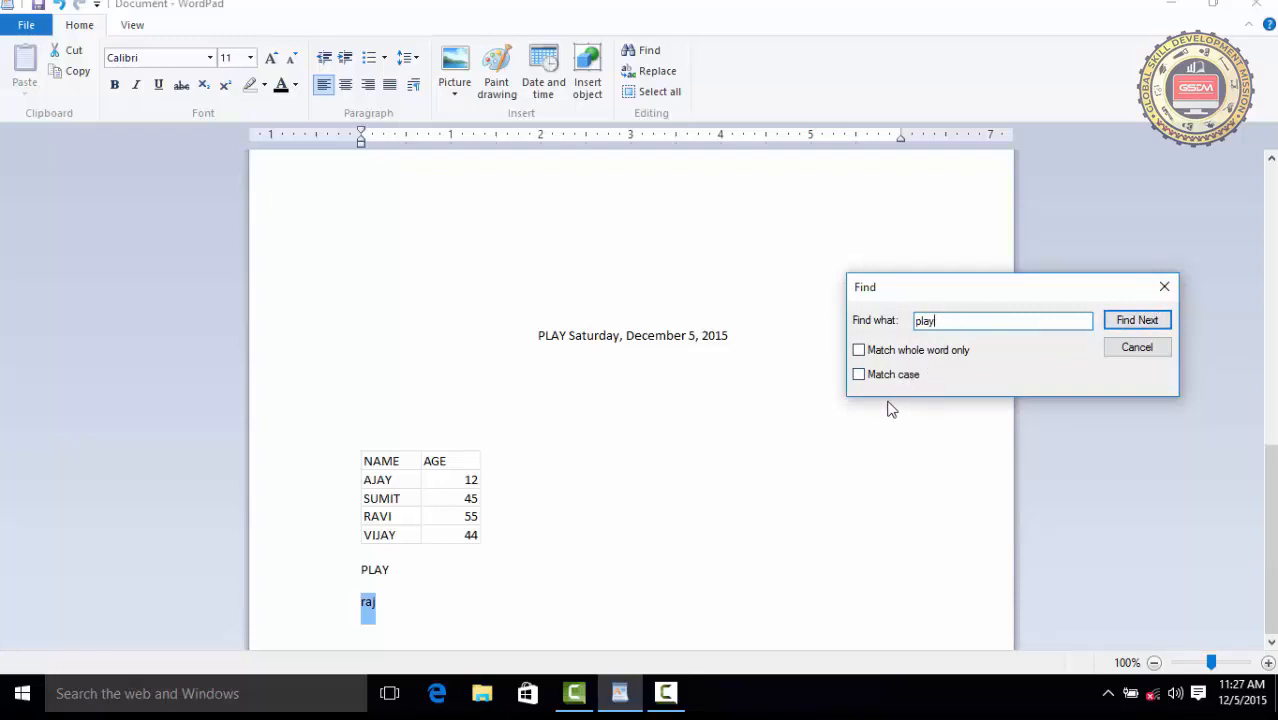
Step through every "play" match regardless of case and dismiss the end-of-search message.
{"action": "left_click", "coordinate": [1127, 325]}
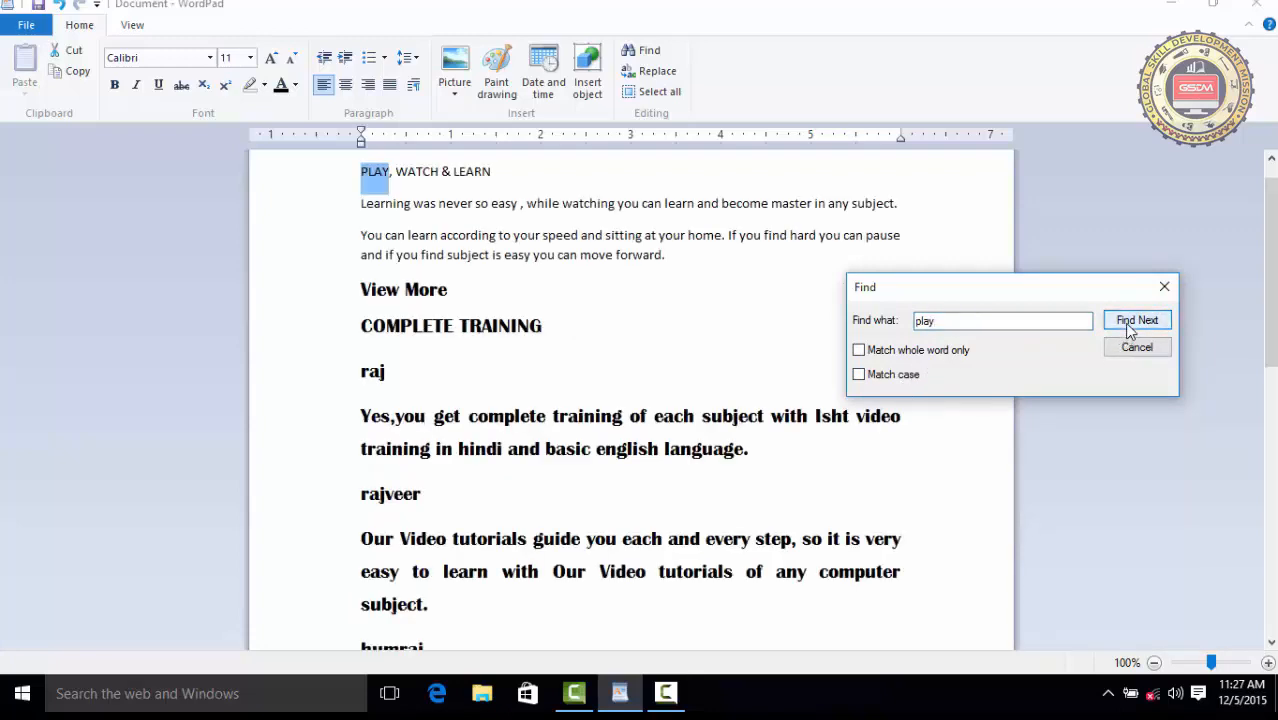
{"action": "left_click", "coordinate": [1127, 322]}
{"action": "left_click", "coordinate": [1127, 322]}
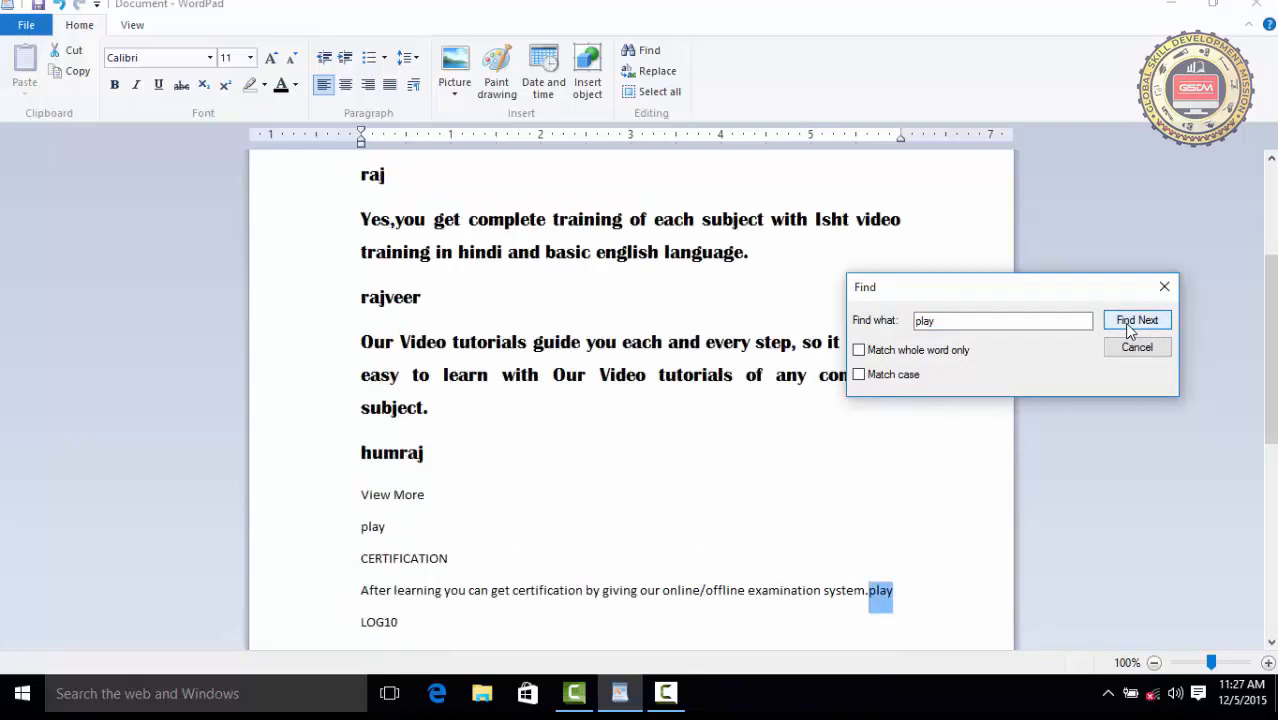
{"action": "left_click", "coordinate": [1129, 321]}
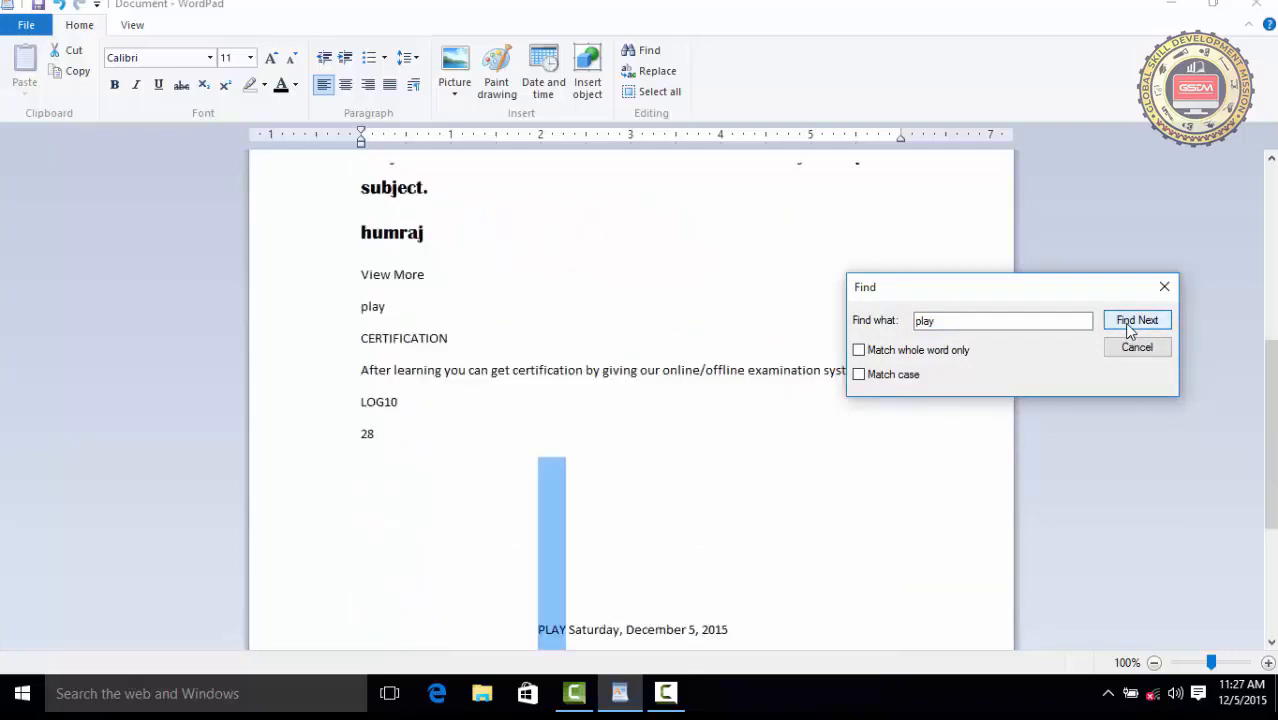
{"action": "left_click", "coordinate": [1127, 322]}
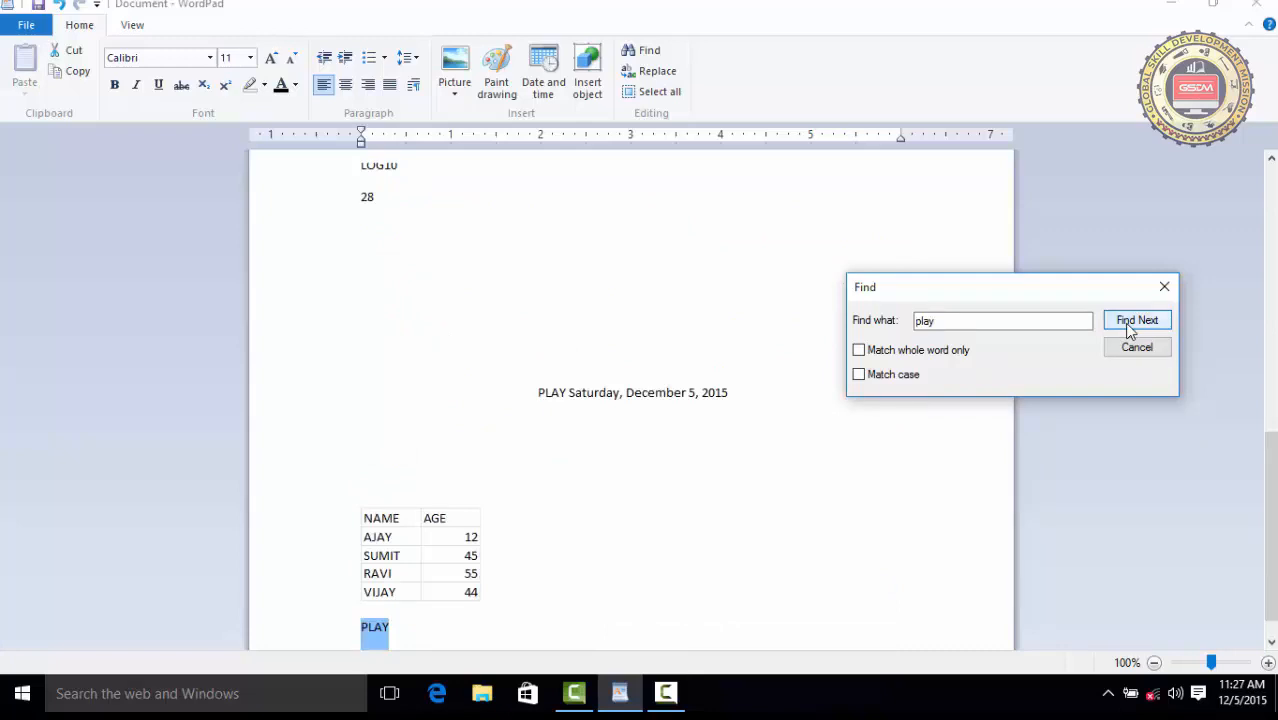
{"action": "left_click", "coordinate": [1126, 322]}
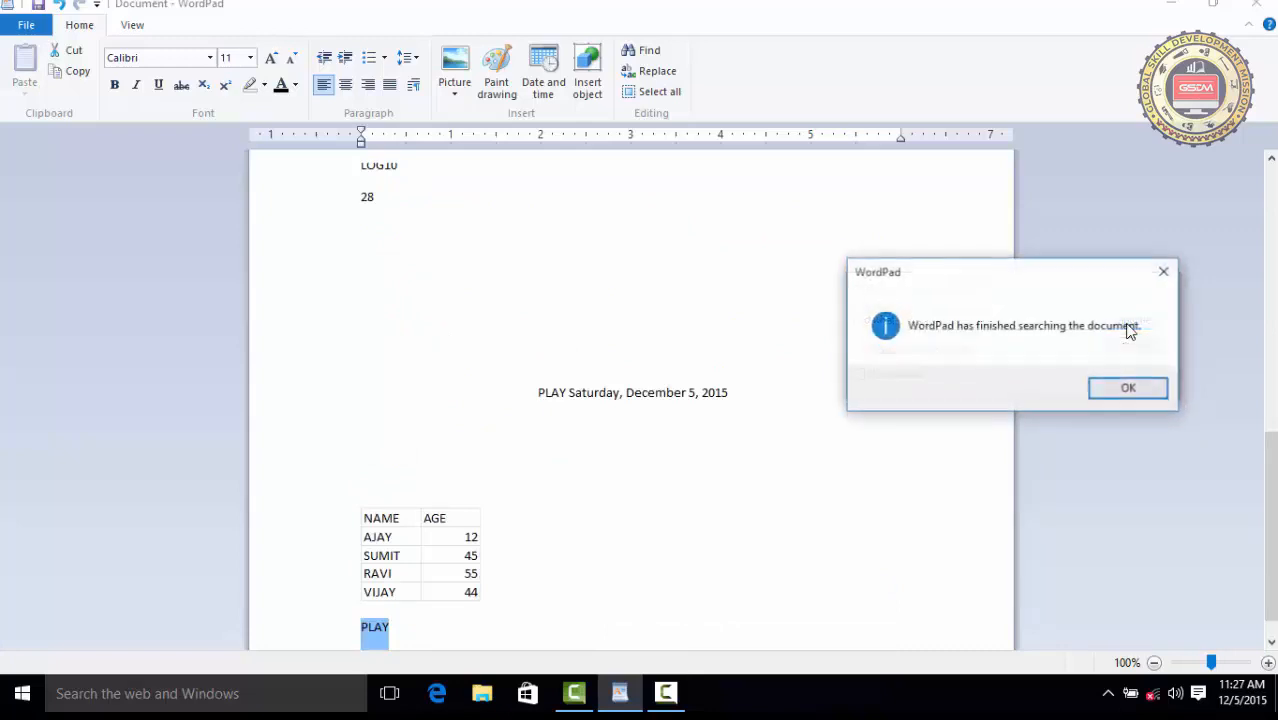
{"action": "left_click", "coordinate": [1122, 390]}
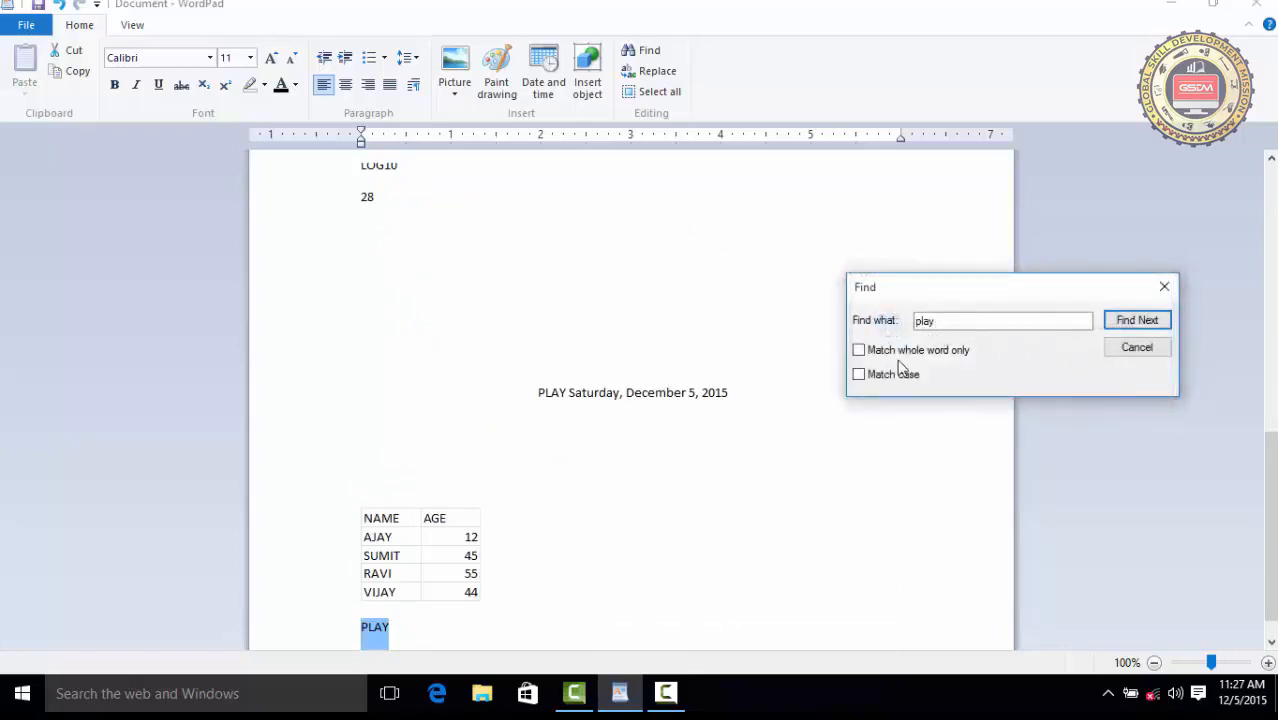
Restrict the "play" search to matching case, step through its lowercase matches, and dismiss the end-of-search message.
{"action": "left_click", "coordinate": [874, 386]}
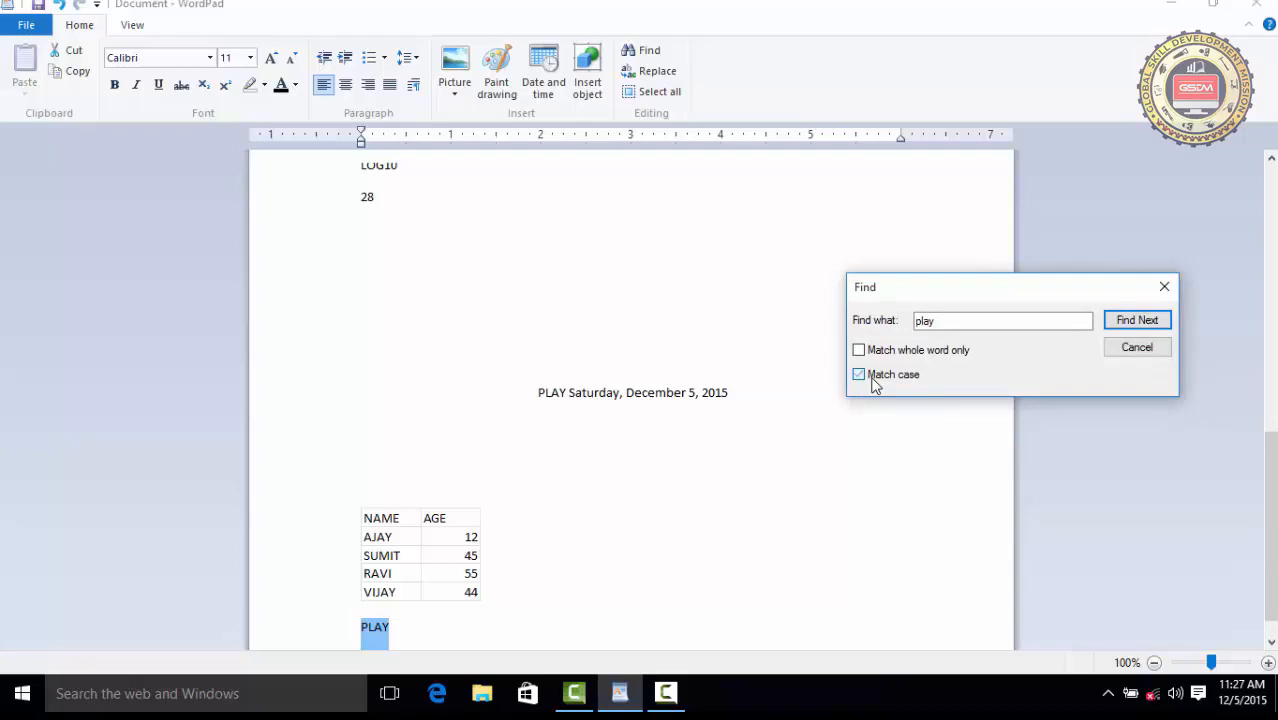
{"action": "left_click", "coordinate": [1124, 322]}
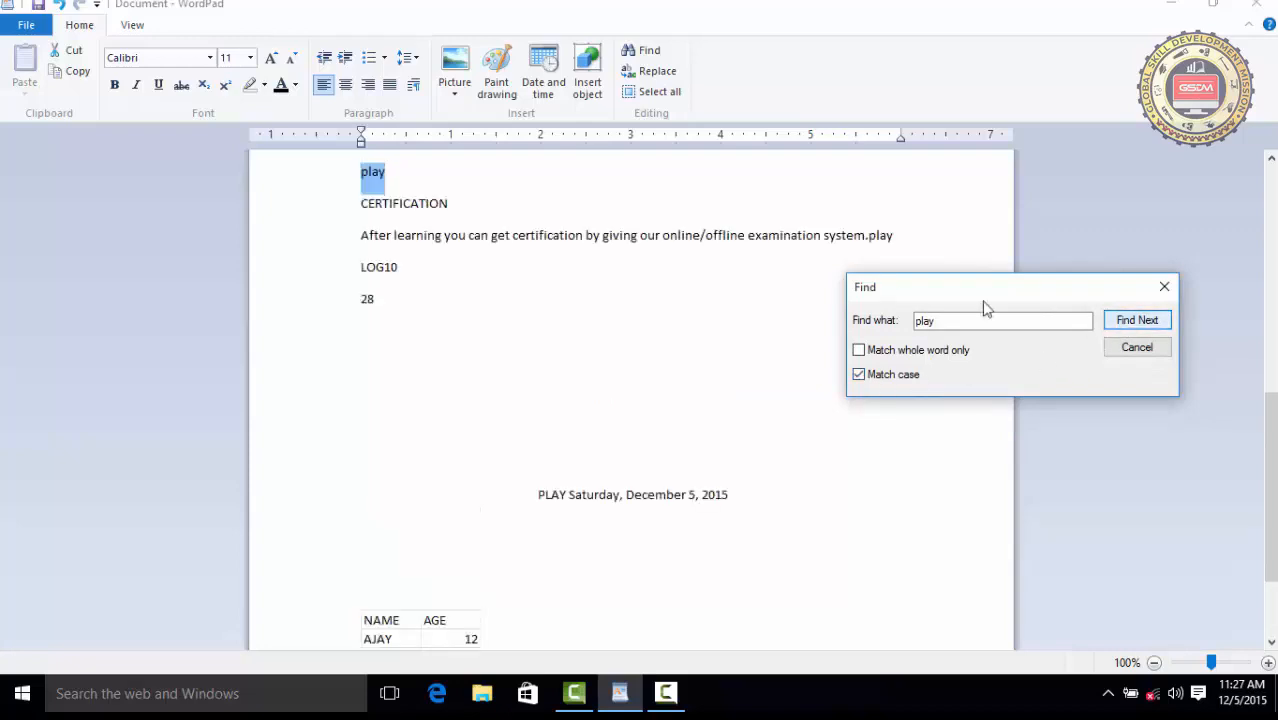
{"action": "left_click", "coordinate": [1137, 320]}
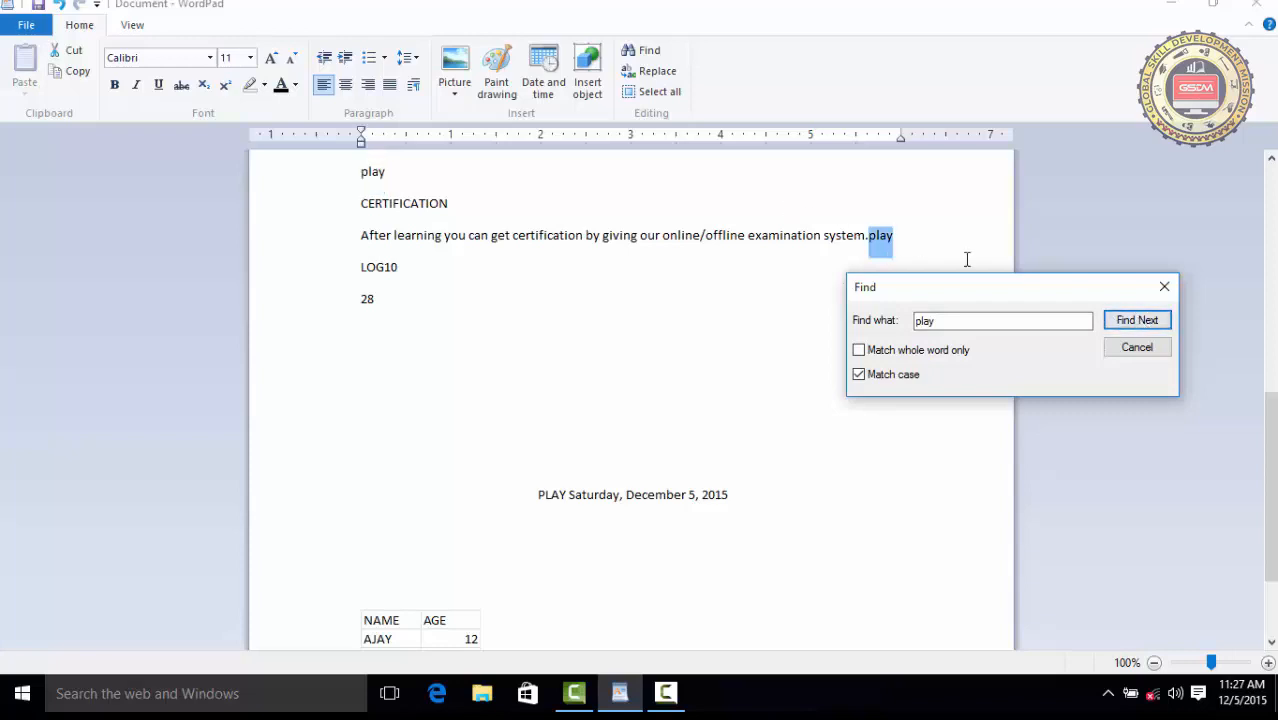
{"action": "left_click", "coordinate": [1108, 320]}
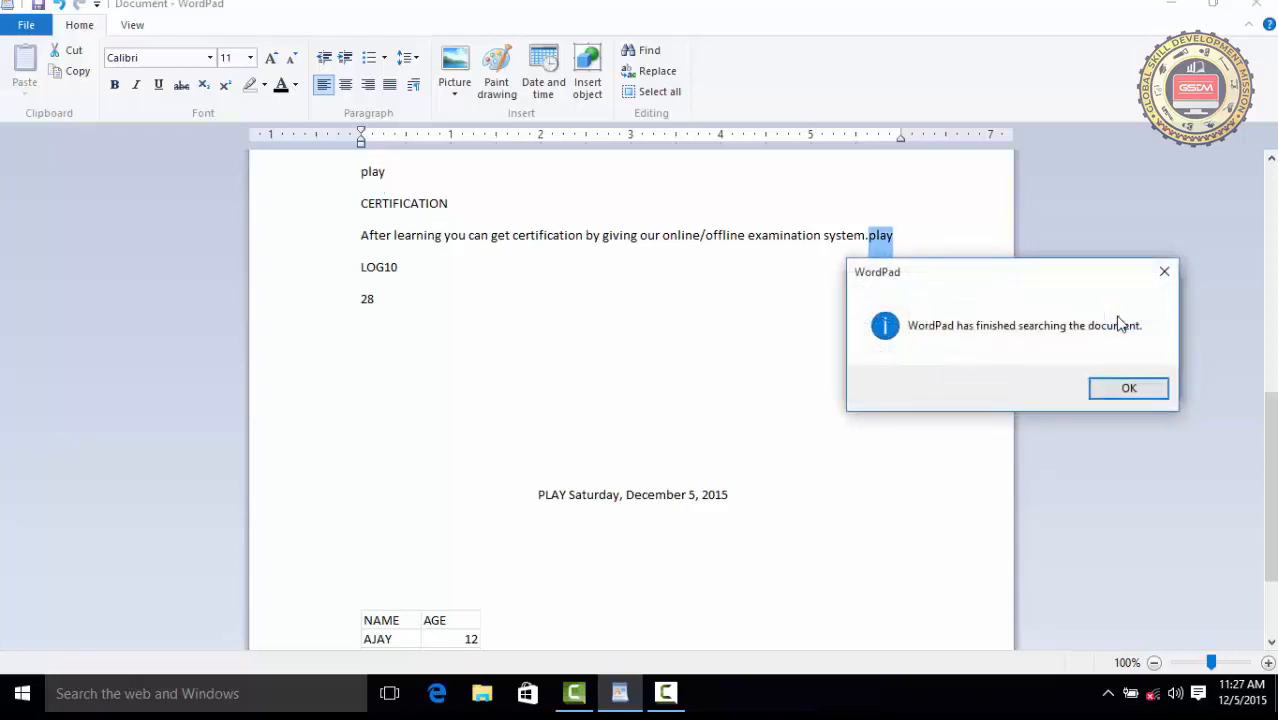
{"action": "left_click", "coordinate": [1127, 390]}
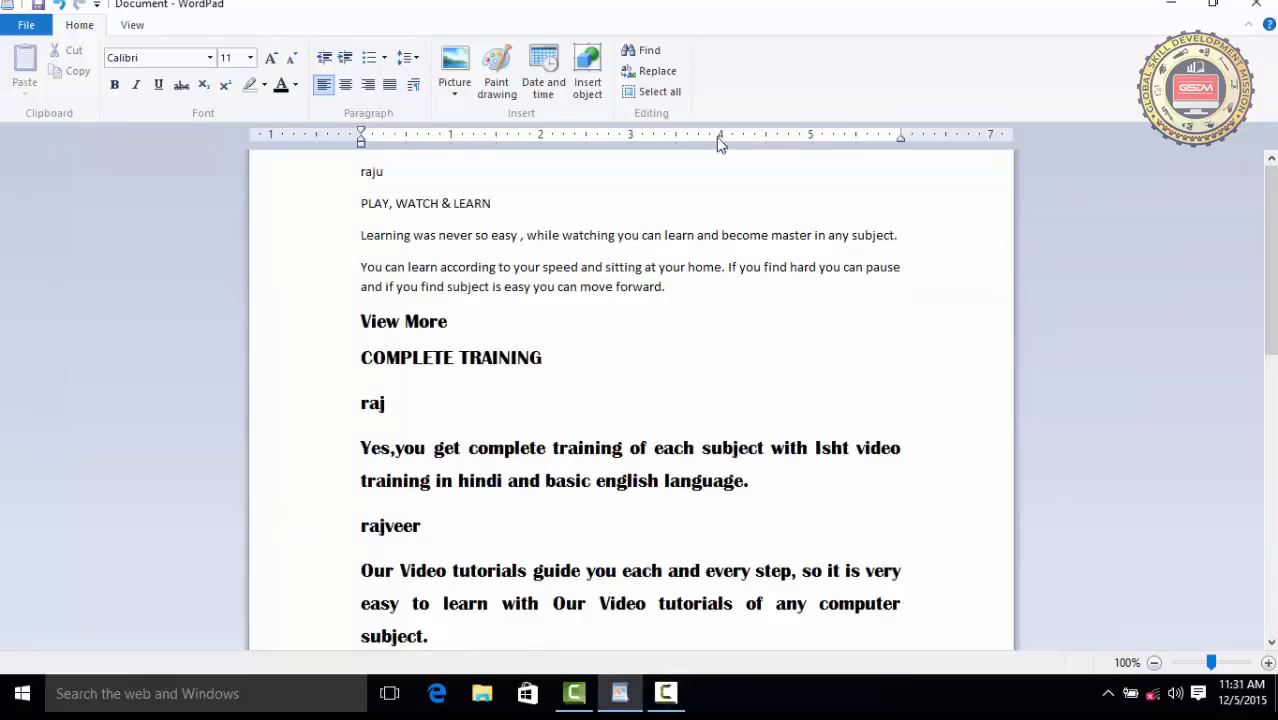
Set up a replacement of "play" with "work" and find the first match in the document.
{"action": "left_click", "coordinate": [659, 76]}
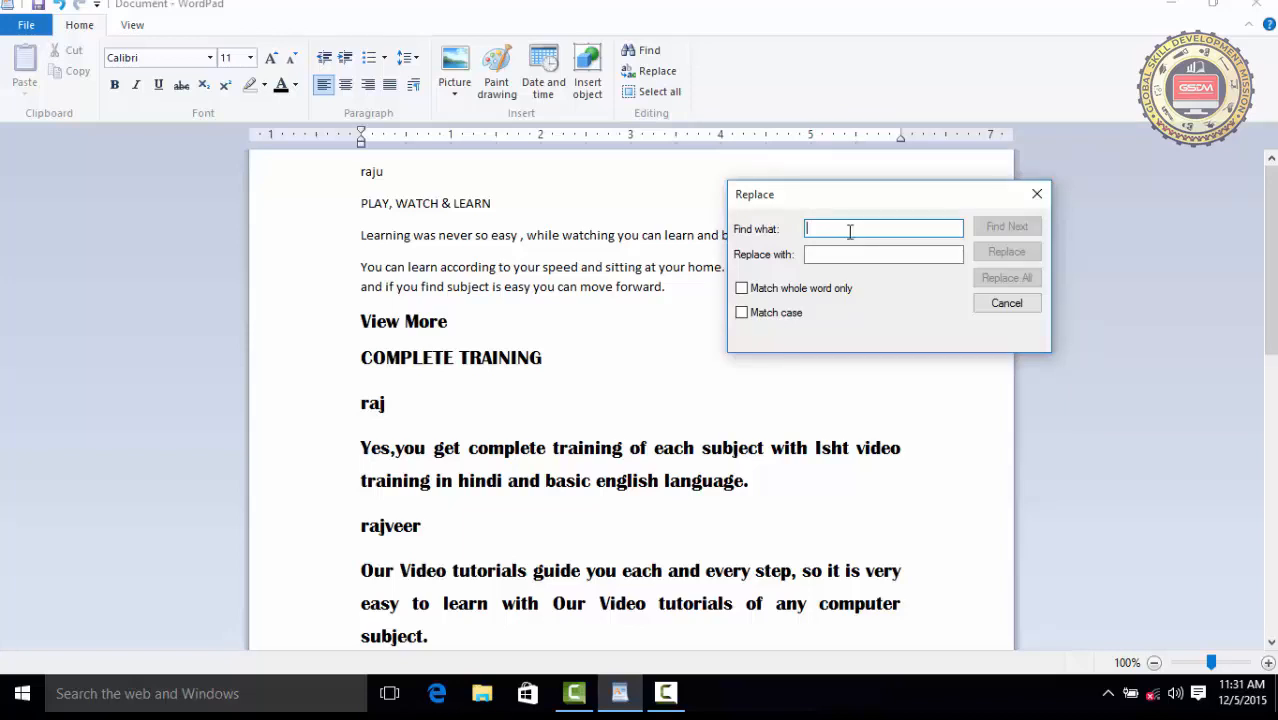
{"action": "type", "text": "play"}
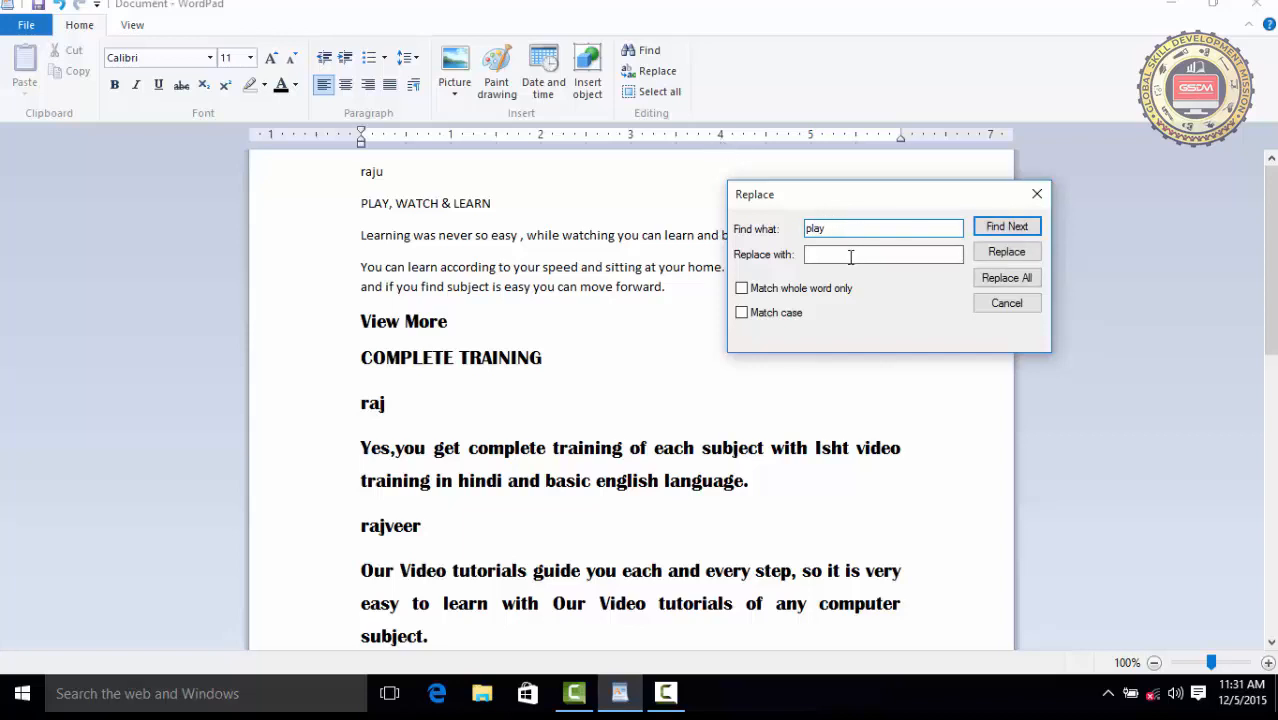
{"action": "left_click", "coordinate": [848, 255]}
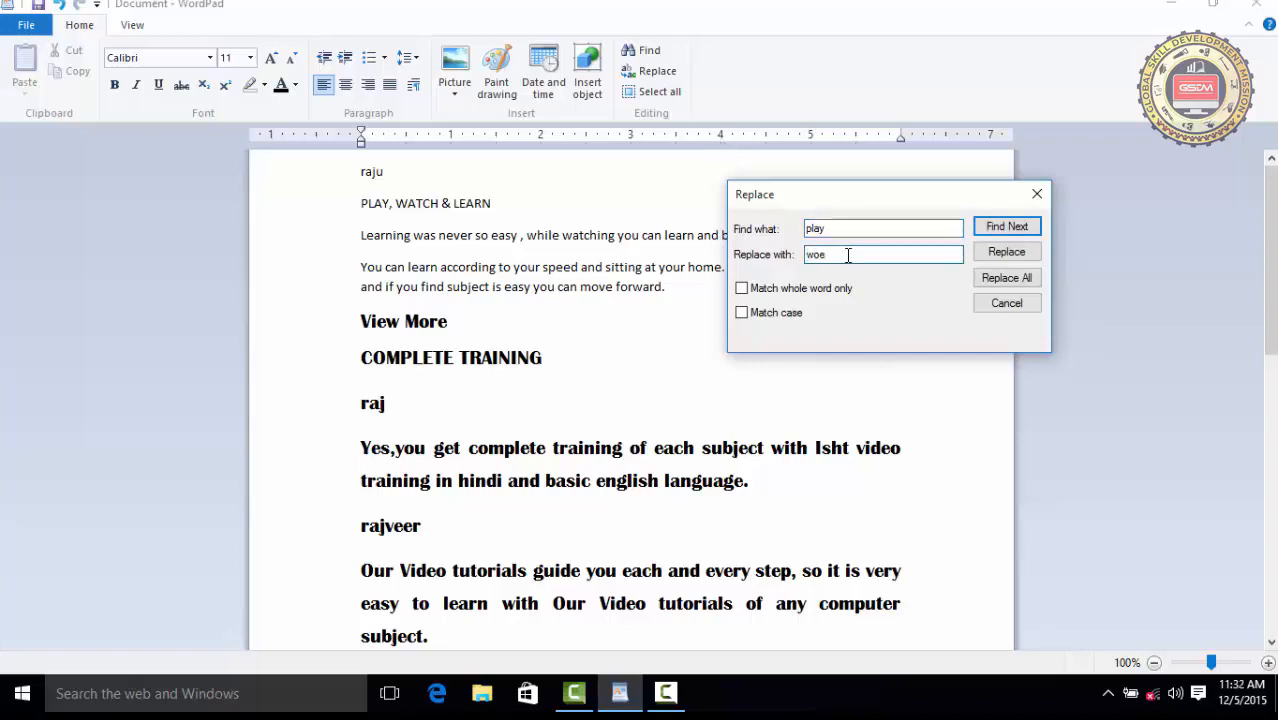
{"action": "type", "text": "work"}
{"action": "left_click", "coordinate": [990, 227]}
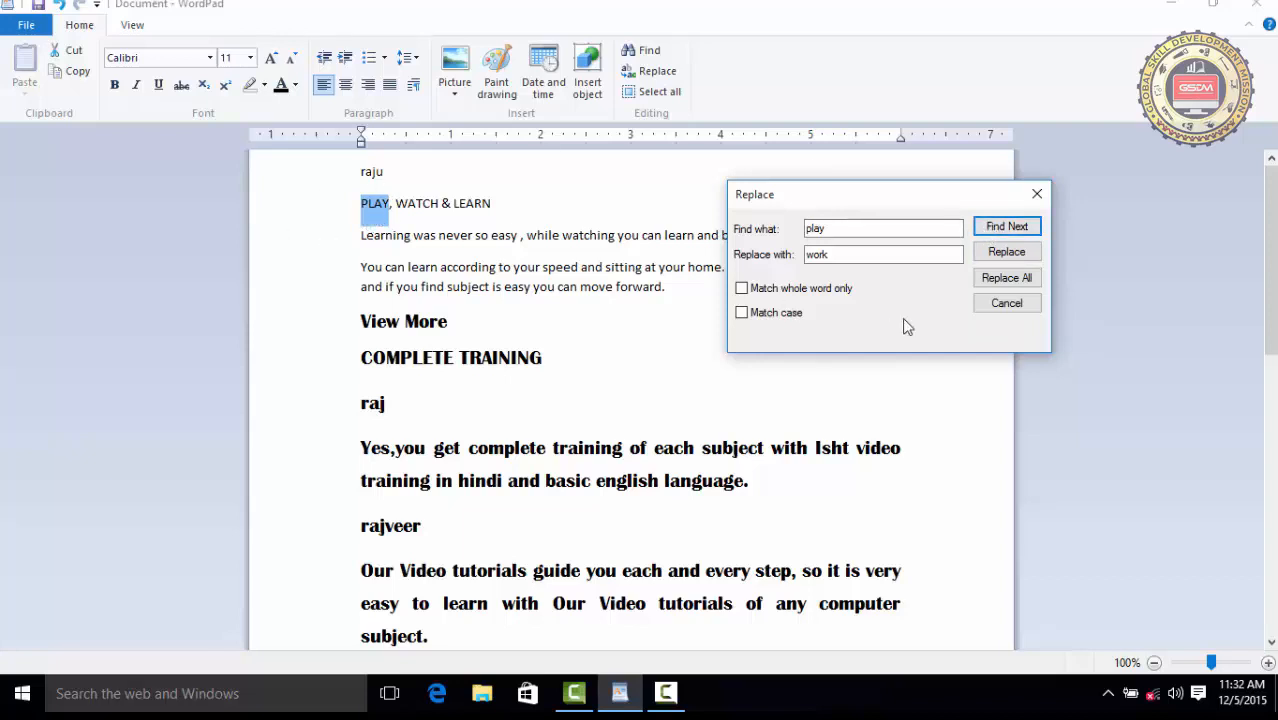
Replace "PLAY" in the WATCH & LEARN line and "play" above CERTIFICATION with "work", one match at a time.
{"action": "left_click", "coordinate": [995, 257]}
{"action": "left_click", "coordinate": [995, 257]}
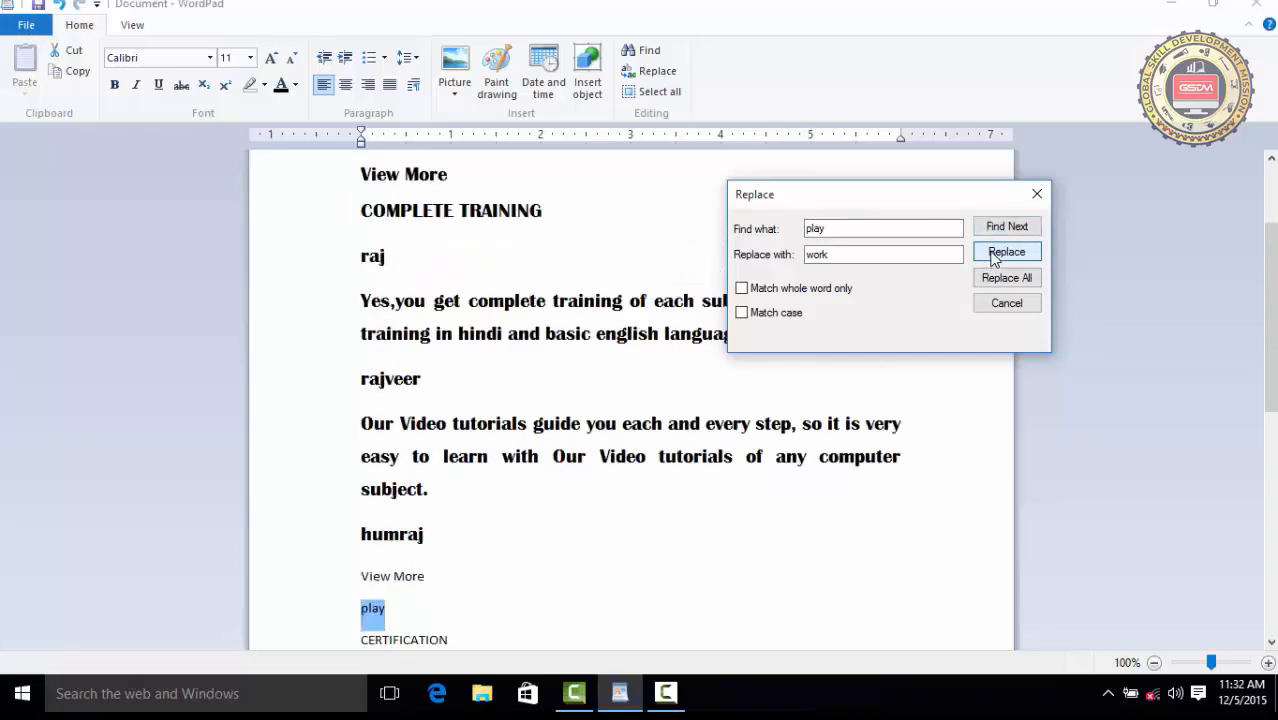
{"action": "scroll", "coordinate": [508, 300], "scroll_direction": "up", "scroll_amount": 3}
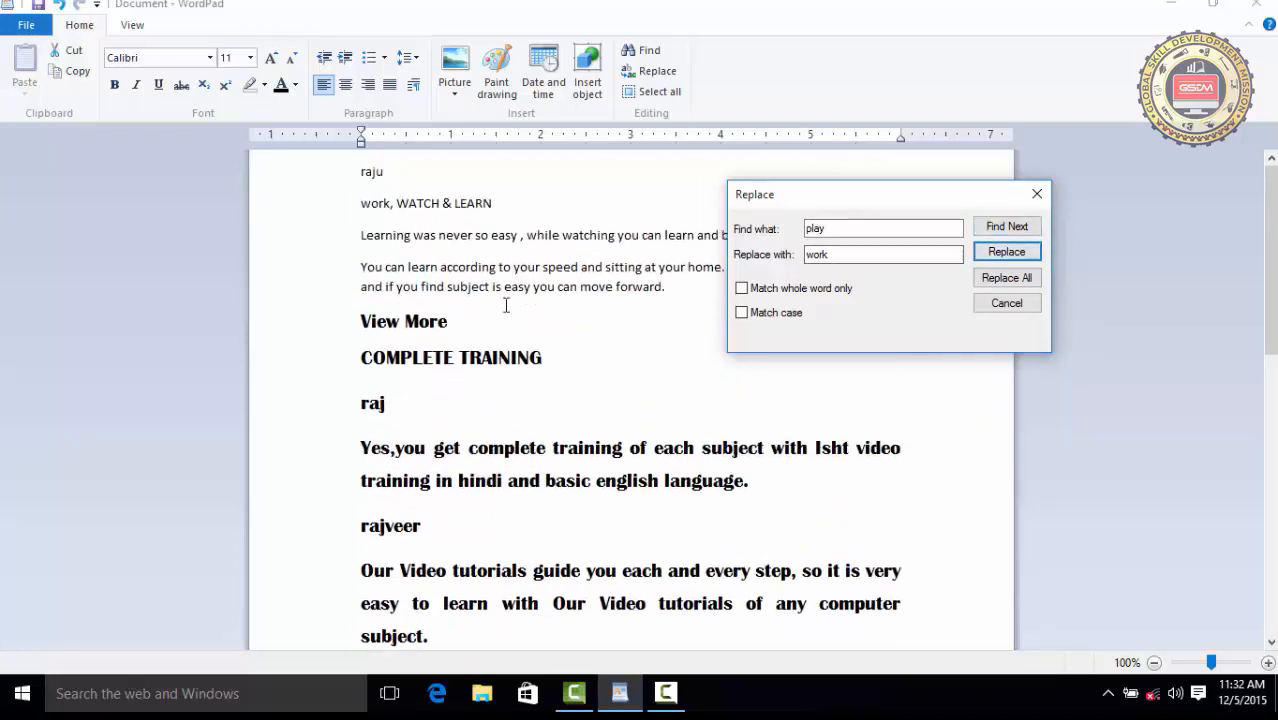
{"action": "left_click", "coordinate": [349, 211]}
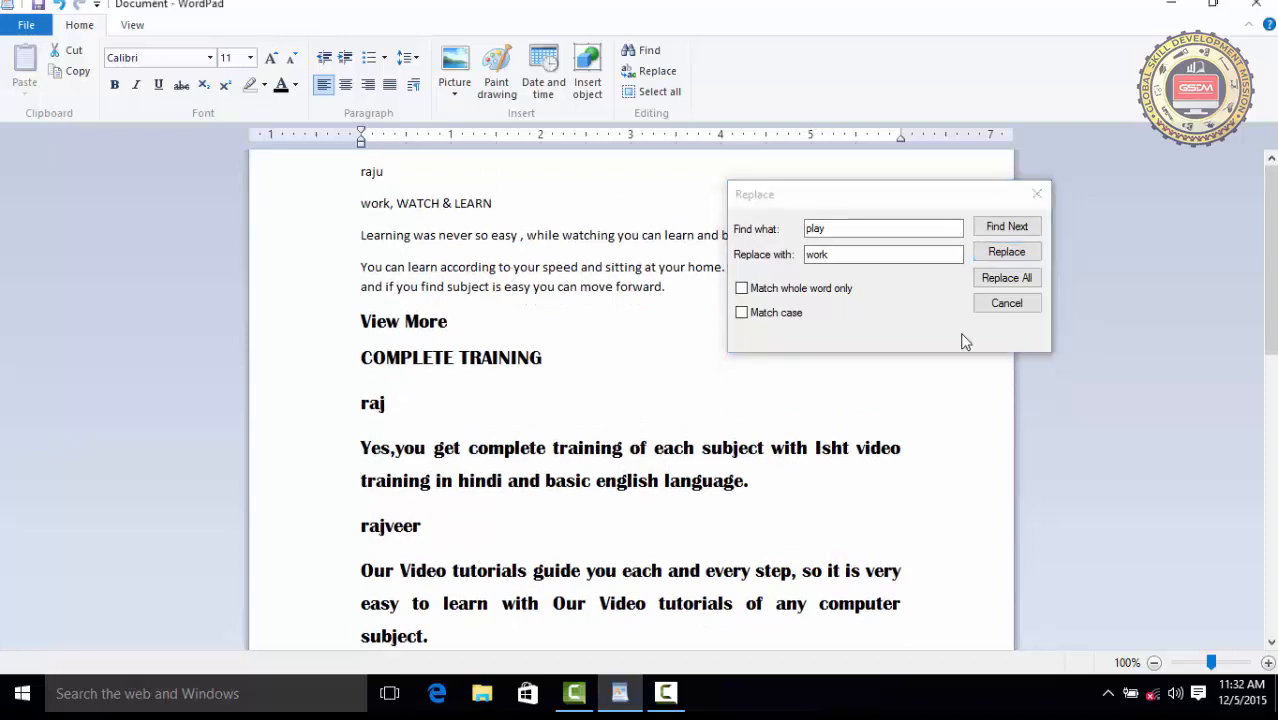
{"action": "left_click", "coordinate": [1007, 252]}
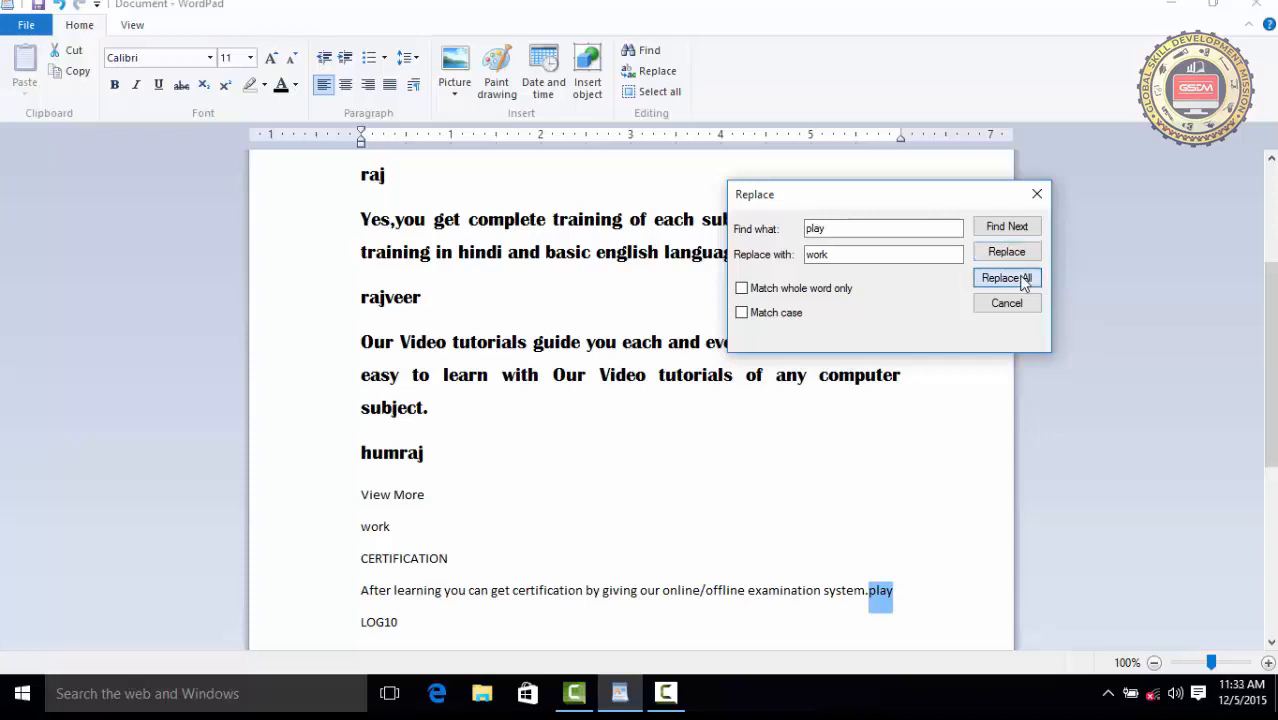
Replace all remaining occurrences of "play" in the document with "work" and dismiss the end-of-search messages.
{"action": "left_click", "coordinate": [1020, 278]}
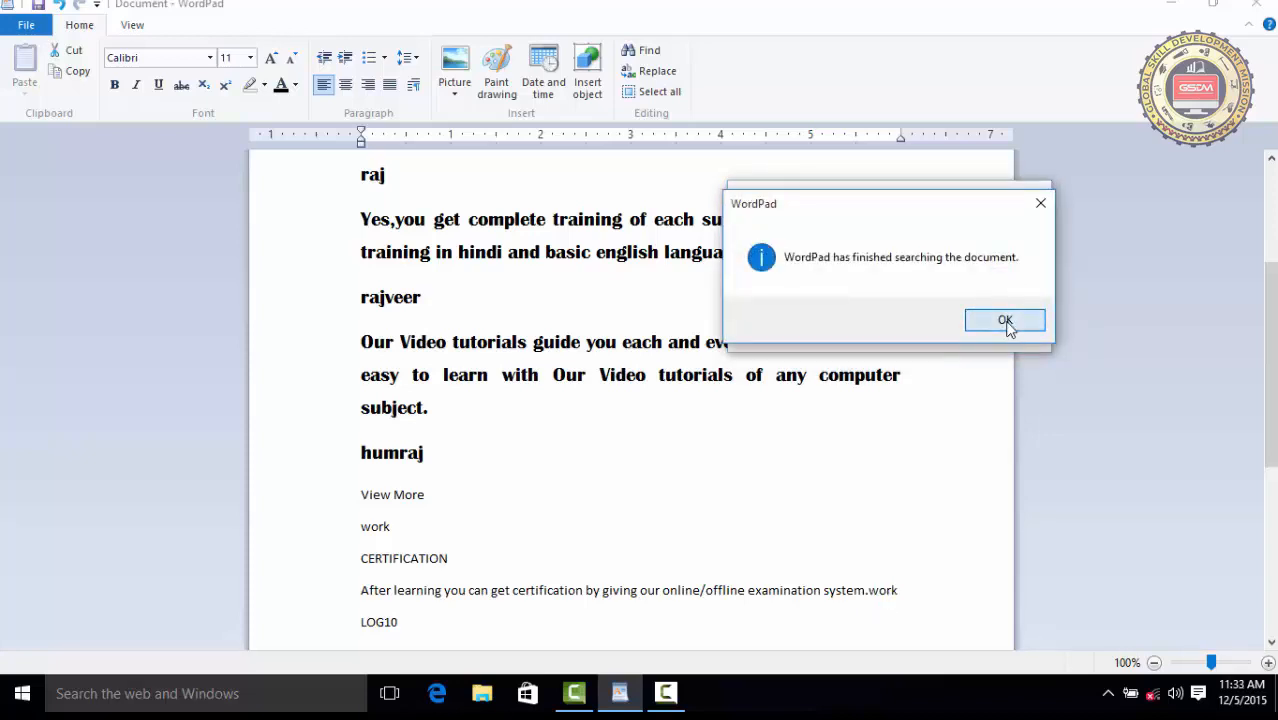
{"action": "left_click", "coordinate": [1008, 328]}
{"action": "left_click", "coordinate": [1007, 283]}
{"action": "left_click", "coordinate": [970, 324]}
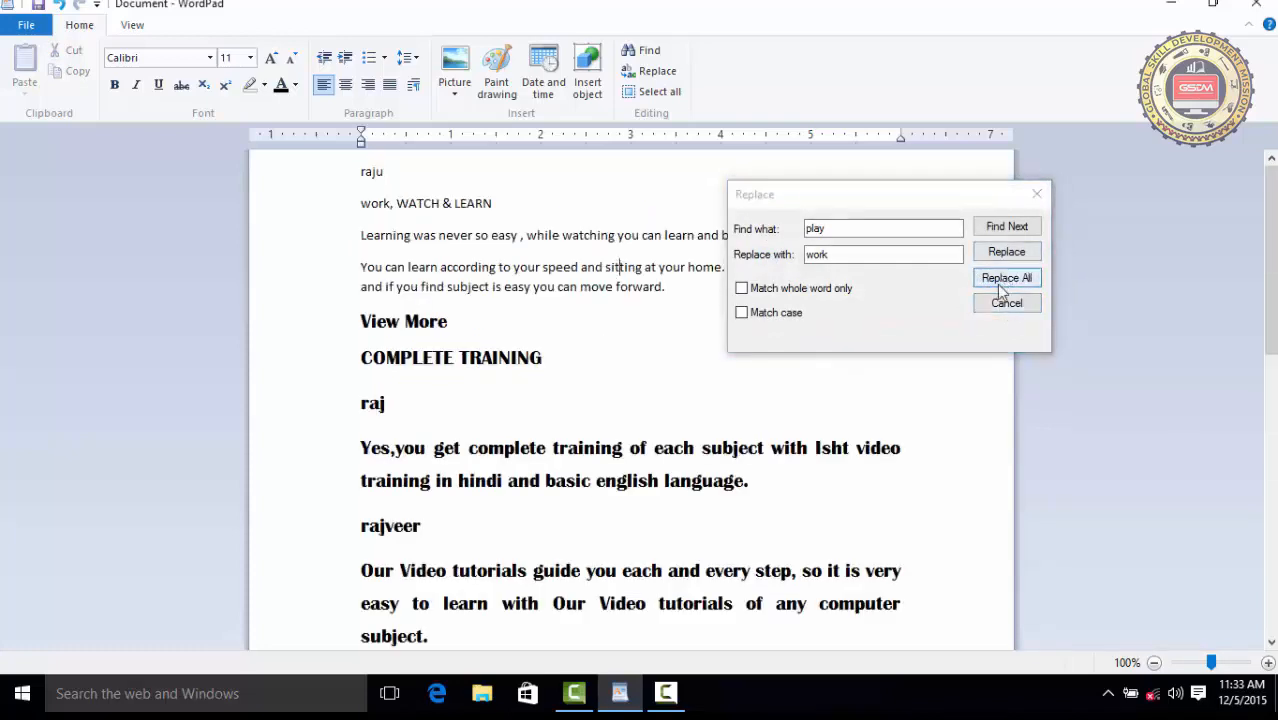
{"action": "left_click", "coordinate": [1000, 282]}
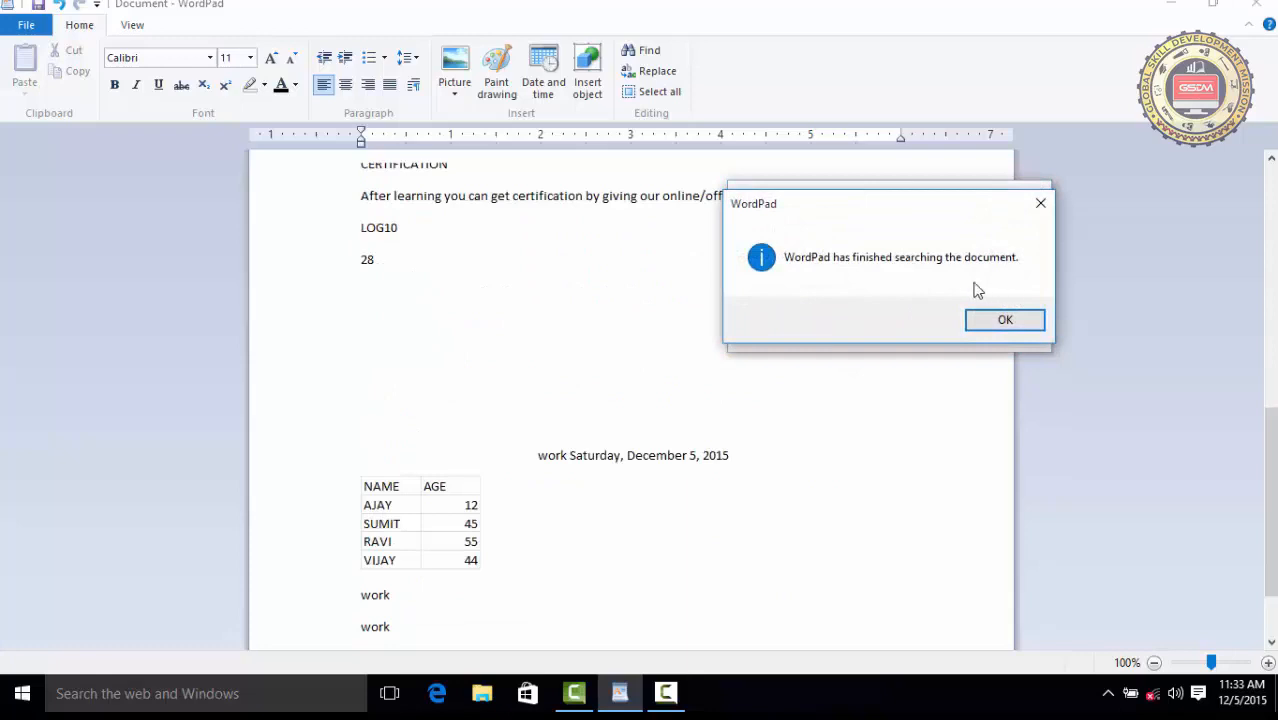
{"action": "left_click", "coordinate": [1004, 320]}
Check the replaced words throughout the document, from the opening lines to those below the NAME and AGE table.
{"action": "scroll", "coordinate": [772, 522], "scroll_direction": "down", "scroll_amount": 2}
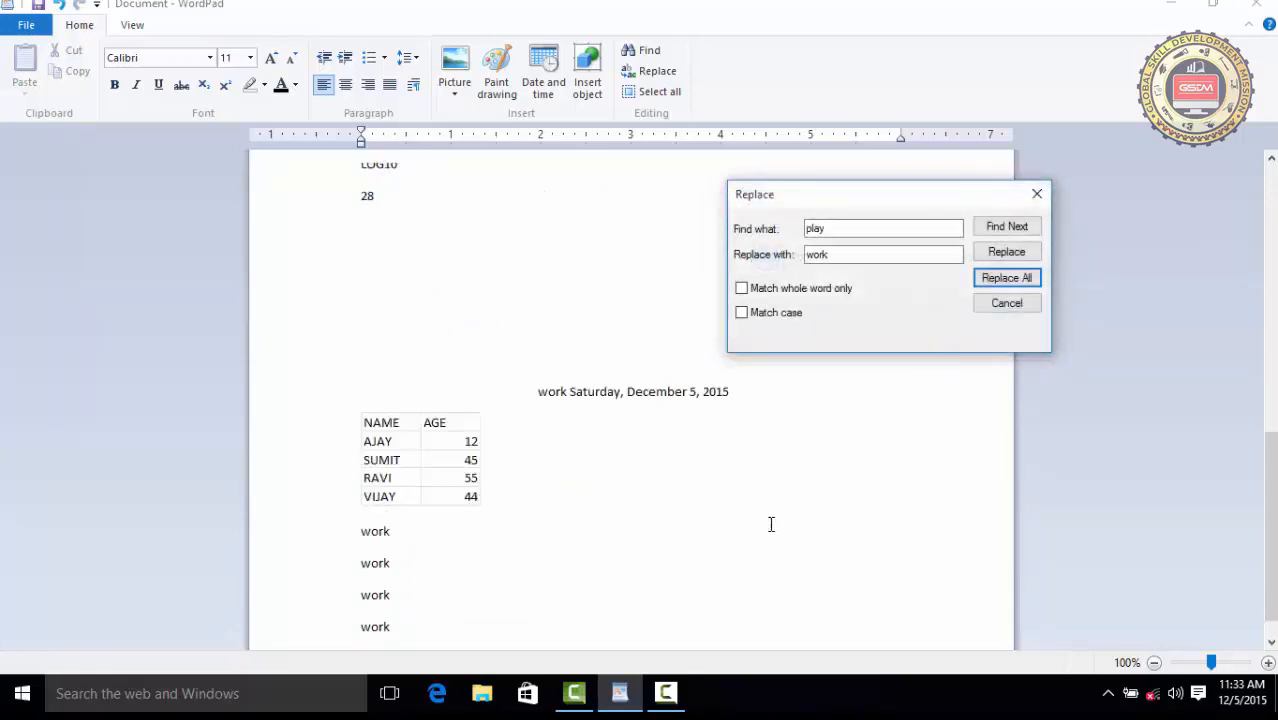
{"action": "scroll", "coordinate": [790, 522], "scroll_direction": "up", "scroll_amount": 10}
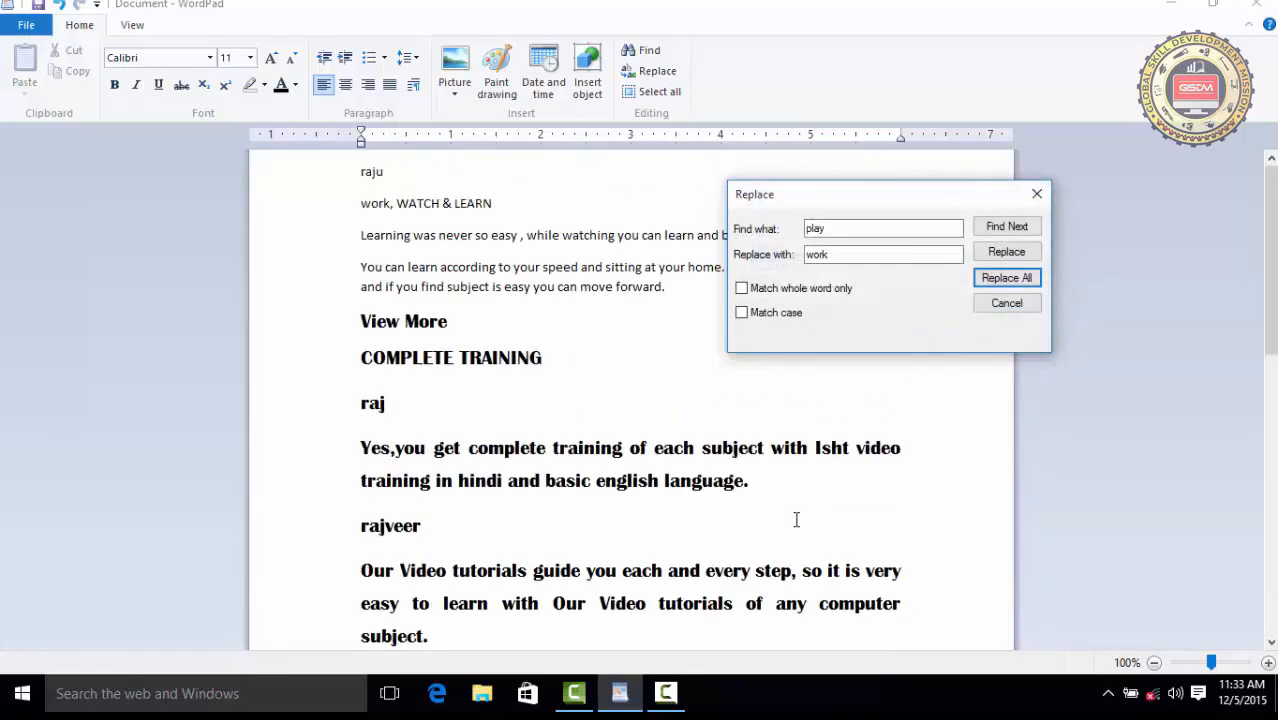
{"action": "scroll", "coordinate": [836, 445], "scroll_direction": "down", "scroll_amount": 12}
{"action": "scroll", "coordinate": [840, 440], "scroll_direction": "up", "scroll_amount": 5}
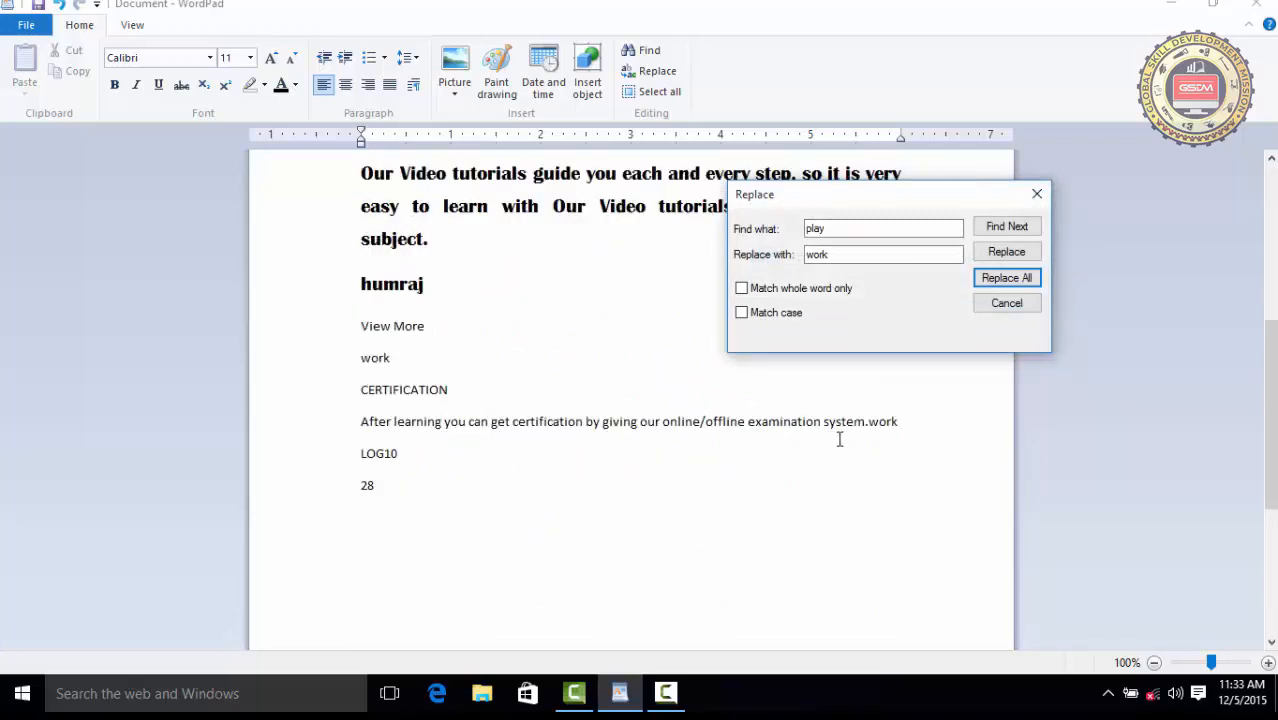
{"action": "scroll", "coordinate": [840, 440], "scroll_direction": "down", "scroll_amount": 7}
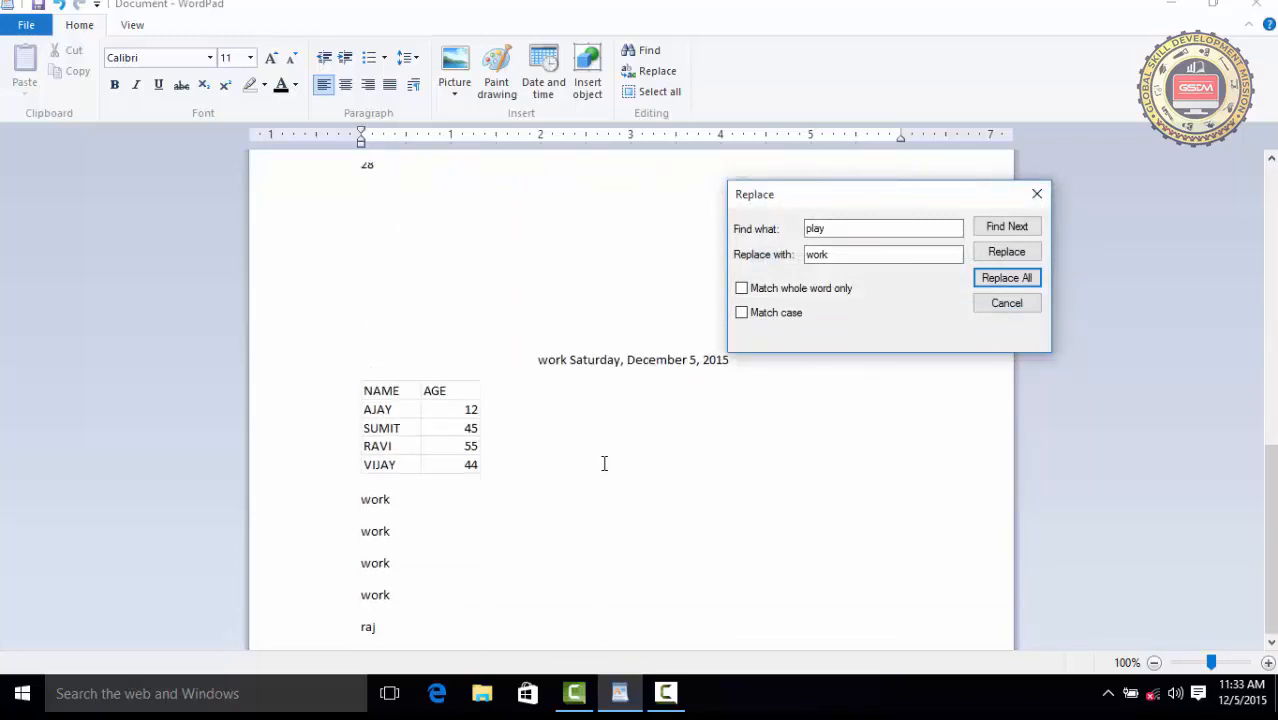
{"action": "left_click", "coordinate": [579, 457]}
{"action": "scroll", "coordinate": [958, 288], "scroll_direction": "up", "scroll_amount": 7}
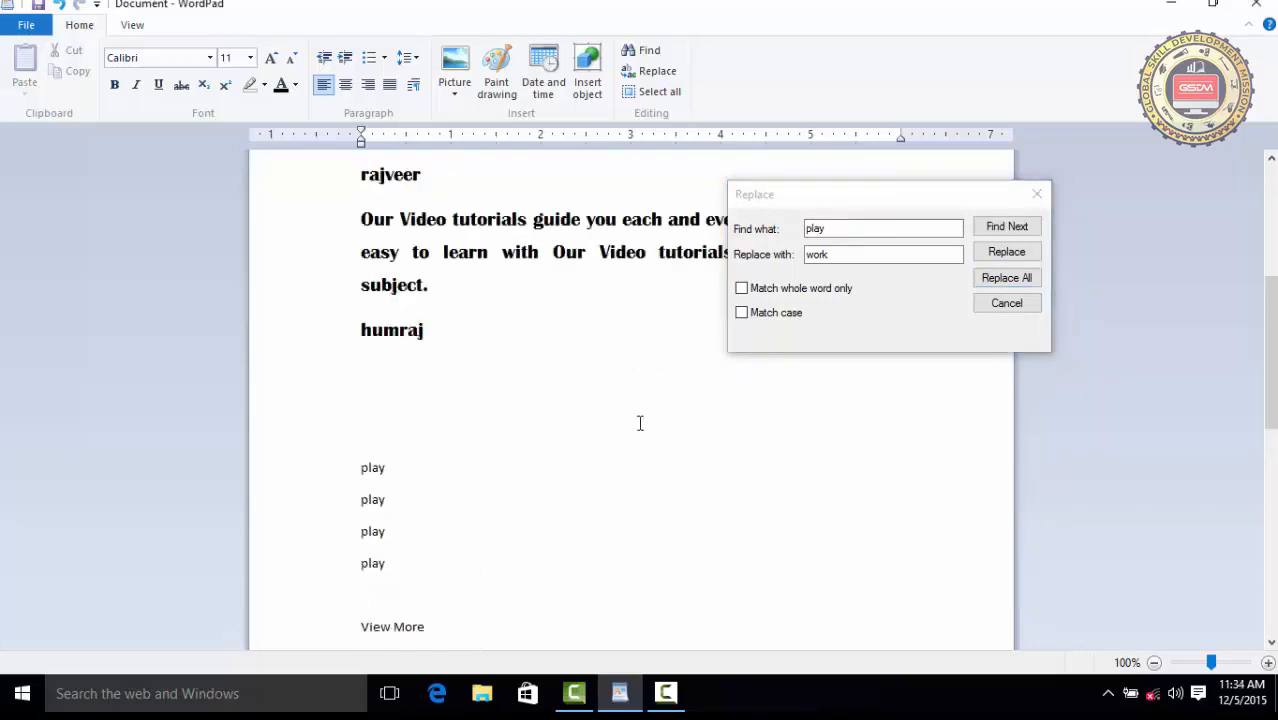
Replace every "play" in the four lines above View More with "work" at once and close the Replace dialog.
{"action": "key", "text": "ctrl+h"}
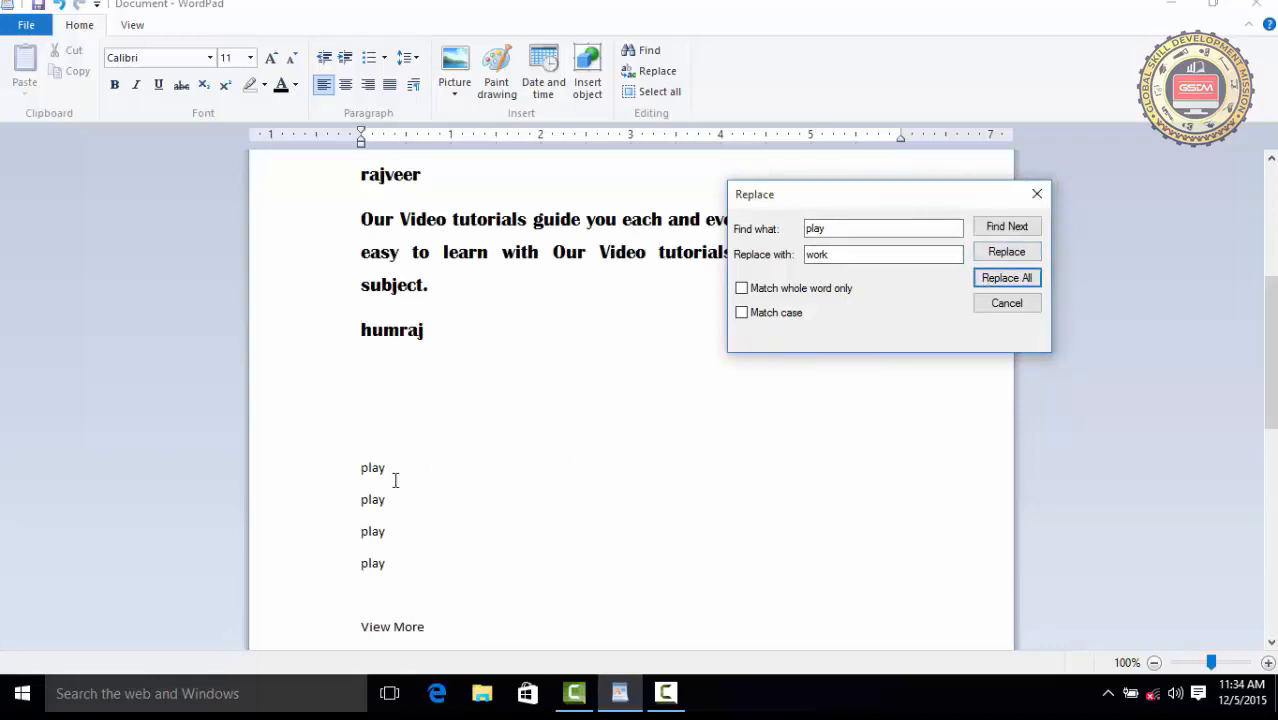
{"action": "left_click", "coordinate": [986, 278]}
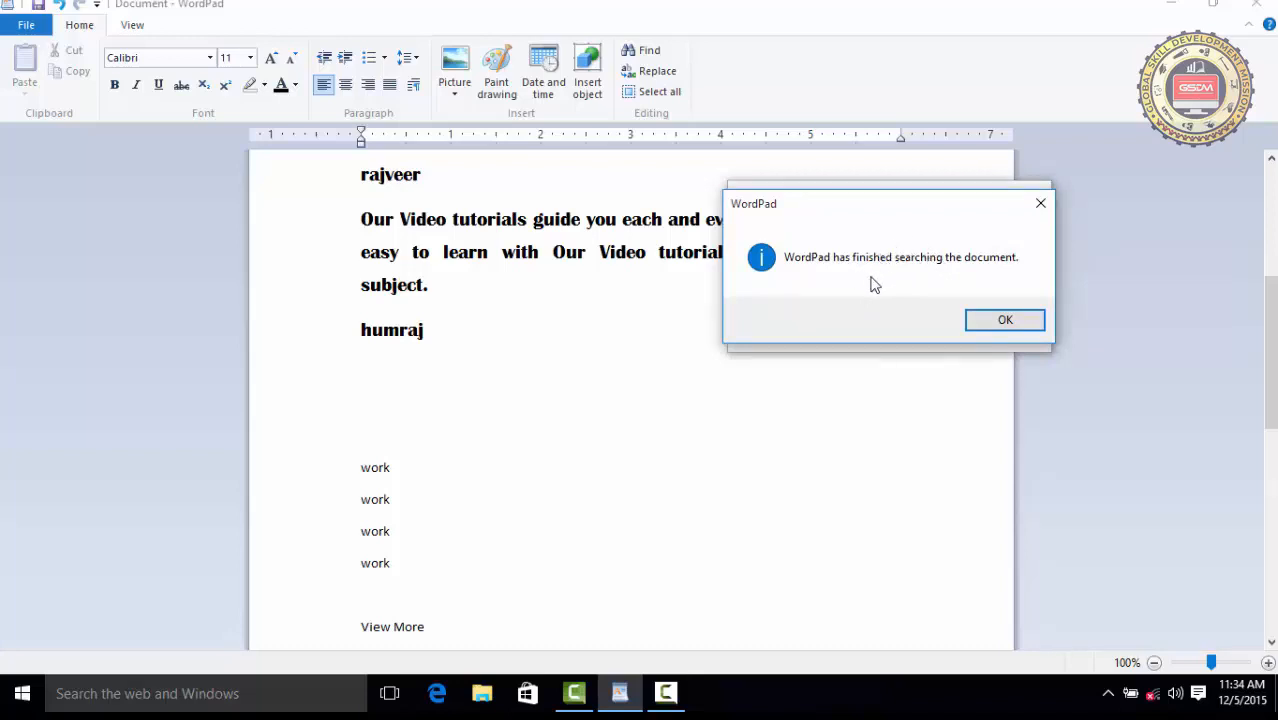
{"action": "left_click", "coordinate": [993, 320]}
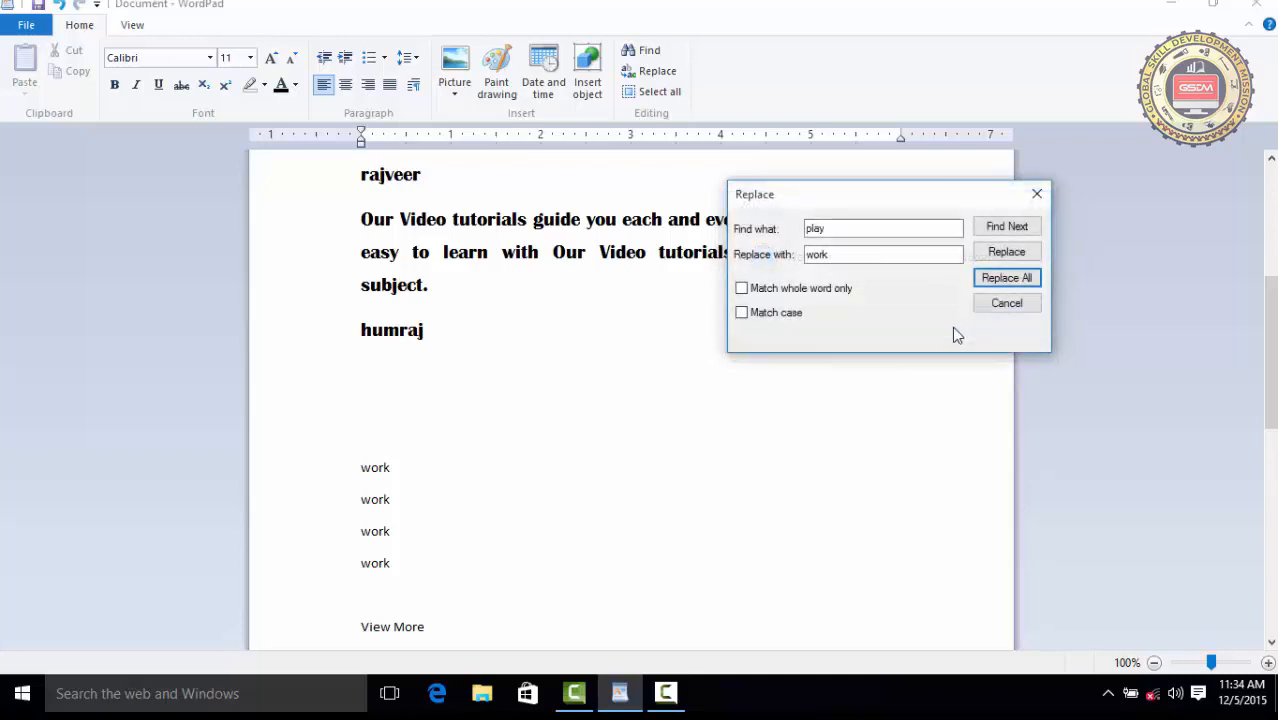
{"action": "left_click", "coordinate": [996, 306]}
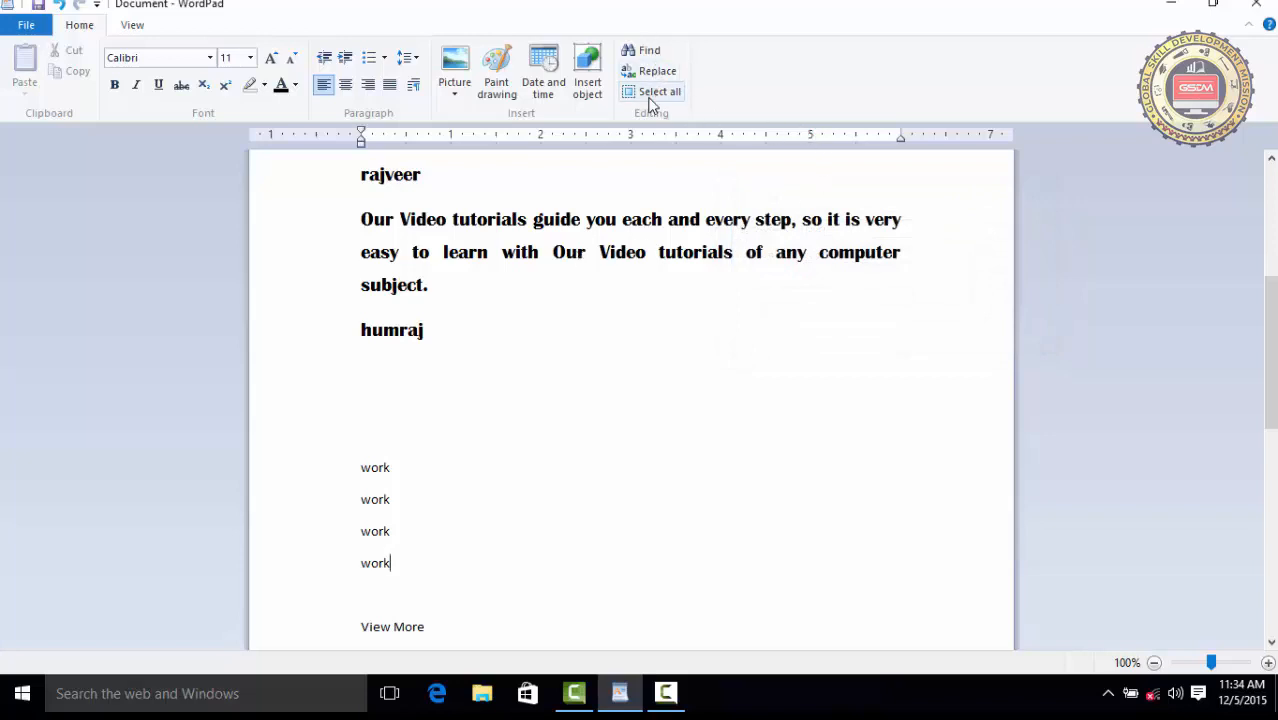
Select the entire document, look through the selection from the opening lines to the end, and clear the selection.
{"action": "scroll", "coordinate": [585, 298], "scroll_direction": "up", "scroll_amount": 5}
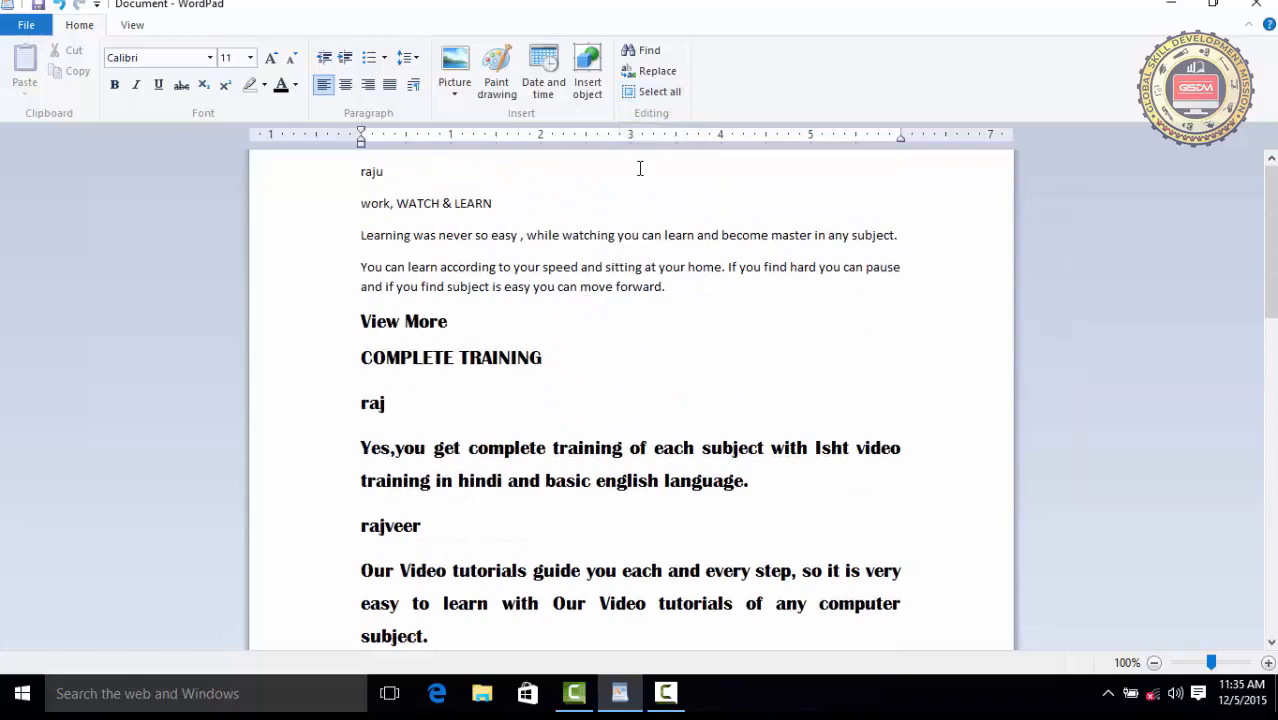
{"action": "left_click", "coordinate": [659, 91]}
{"action": "scroll", "coordinate": [665, 300], "scroll_direction": "up", "scroll_amount": 10}
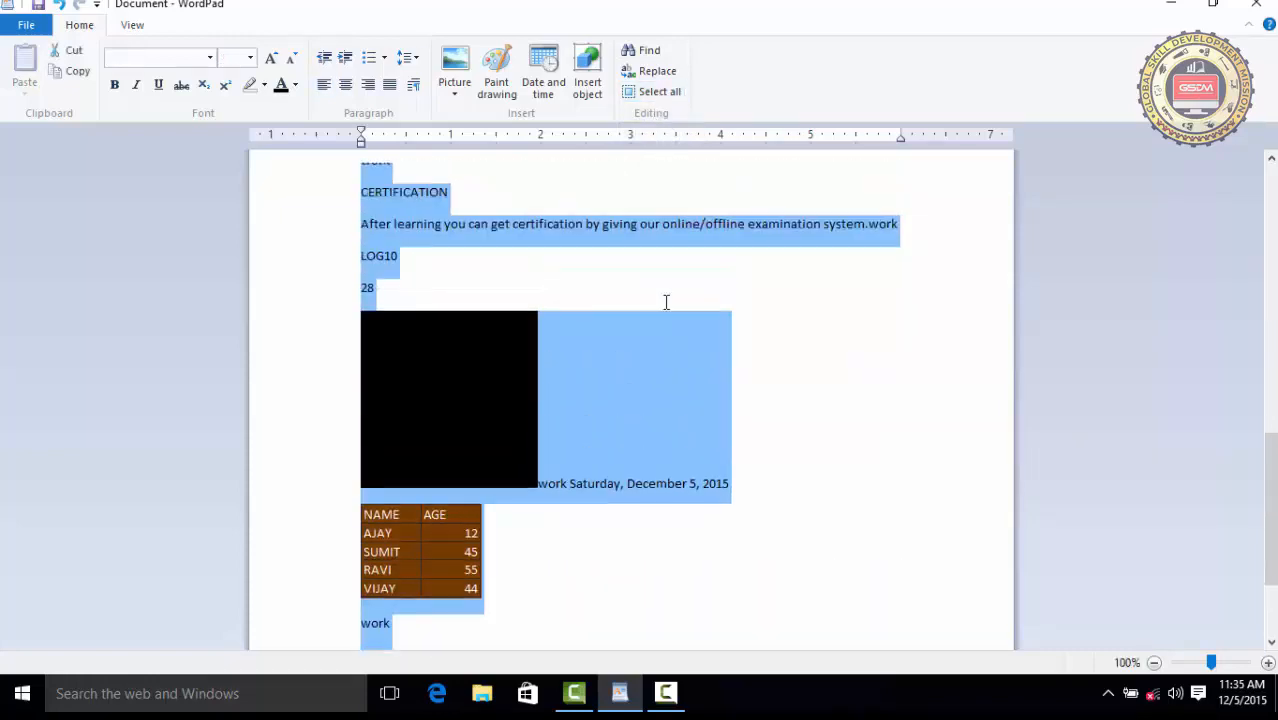
{"action": "scroll", "coordinate": [670, 297], "scroll_direction": "up", "scroll_amount": 5}
{"action": "scroll", "coordinate": [670, 297], "scroll_direction": "down", "scroll_amount": 3}
{"action": "scroll", "coordinate": [670, 297], "scroll_direction": "up", "scroll_amount": 3}
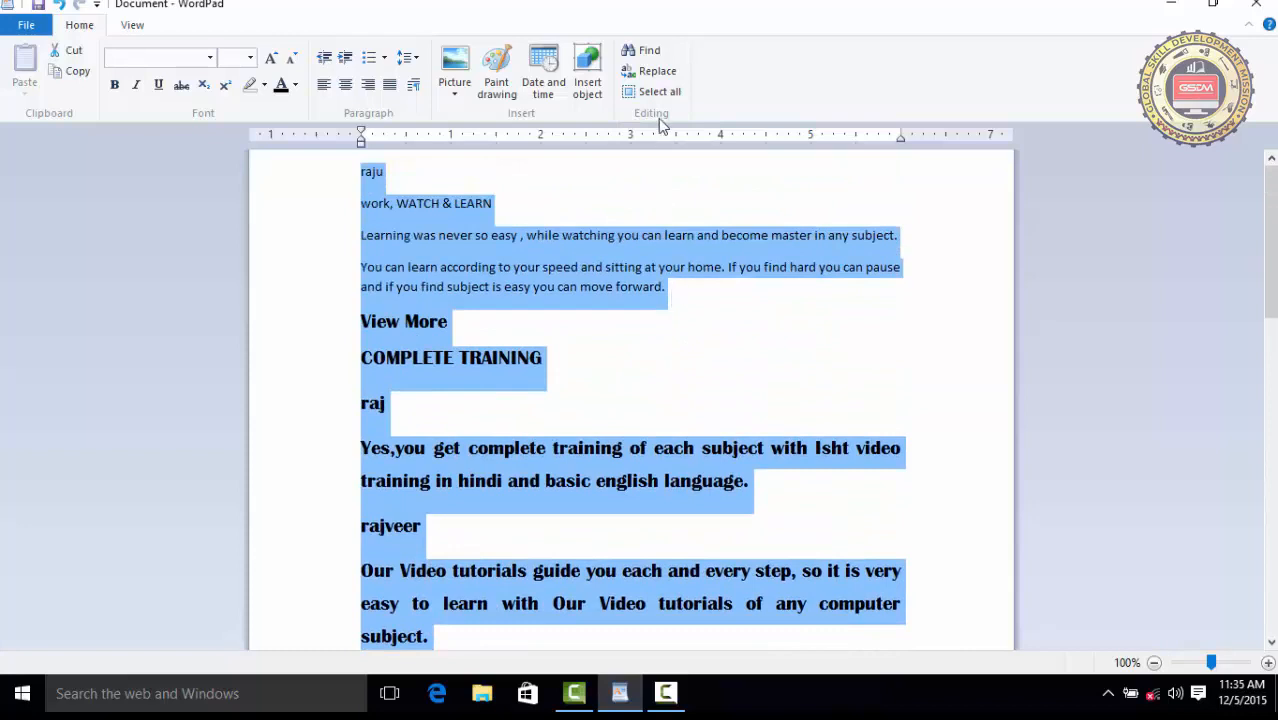
{"action": "left_click", "coordinate": [659, 91]}
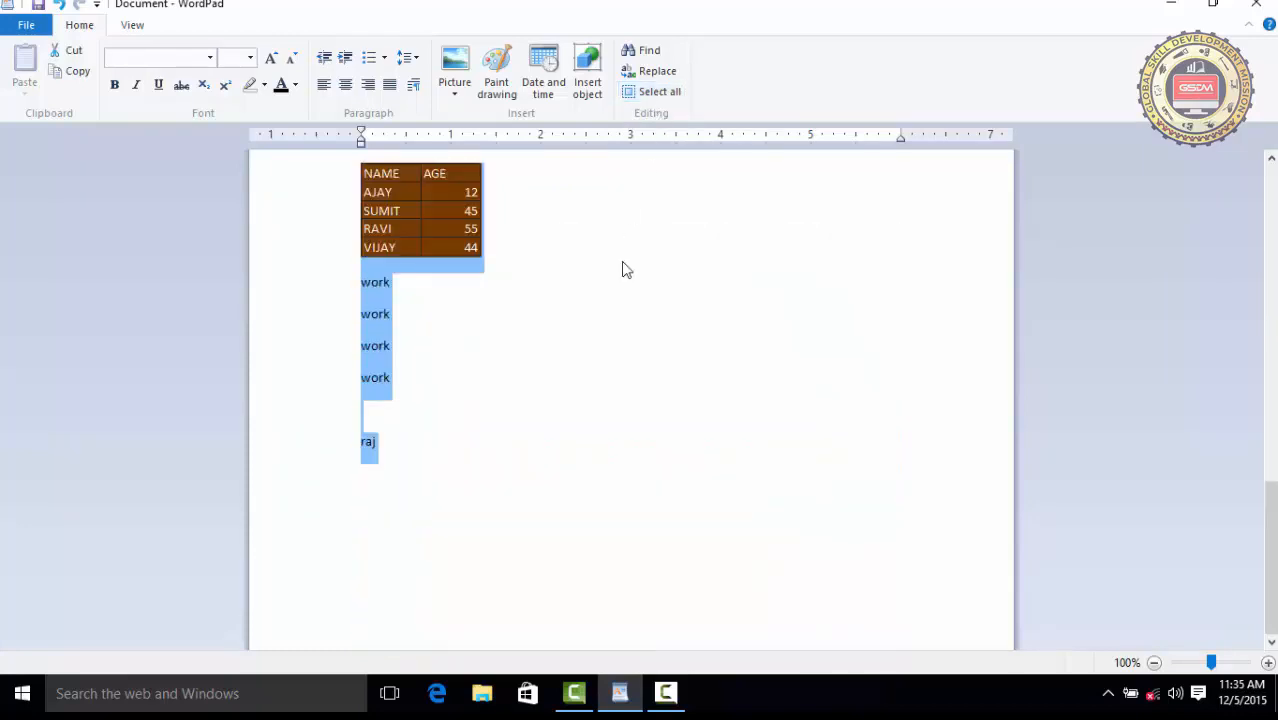
{"action": "scroll", "coordinate": [625, 275], "scroll_direction": "up", "scroll_amount": 10}
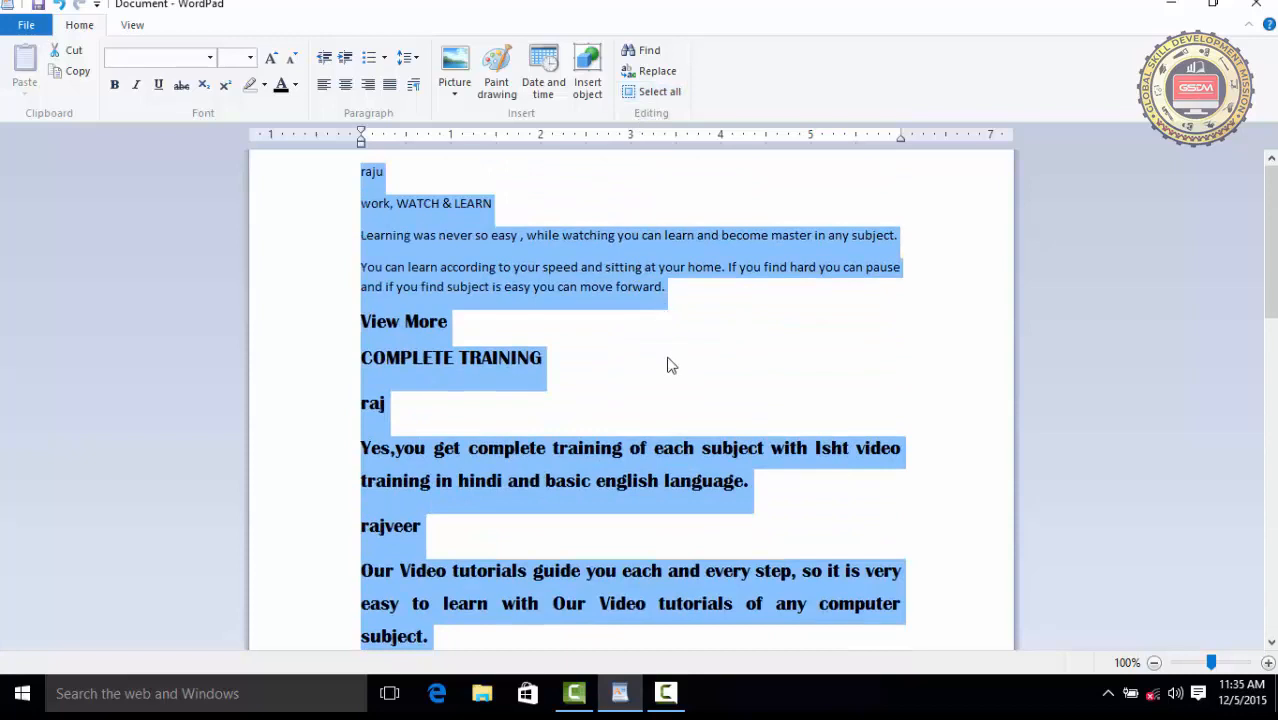
{"action": "left_click", "coordinate": [700, 366]}
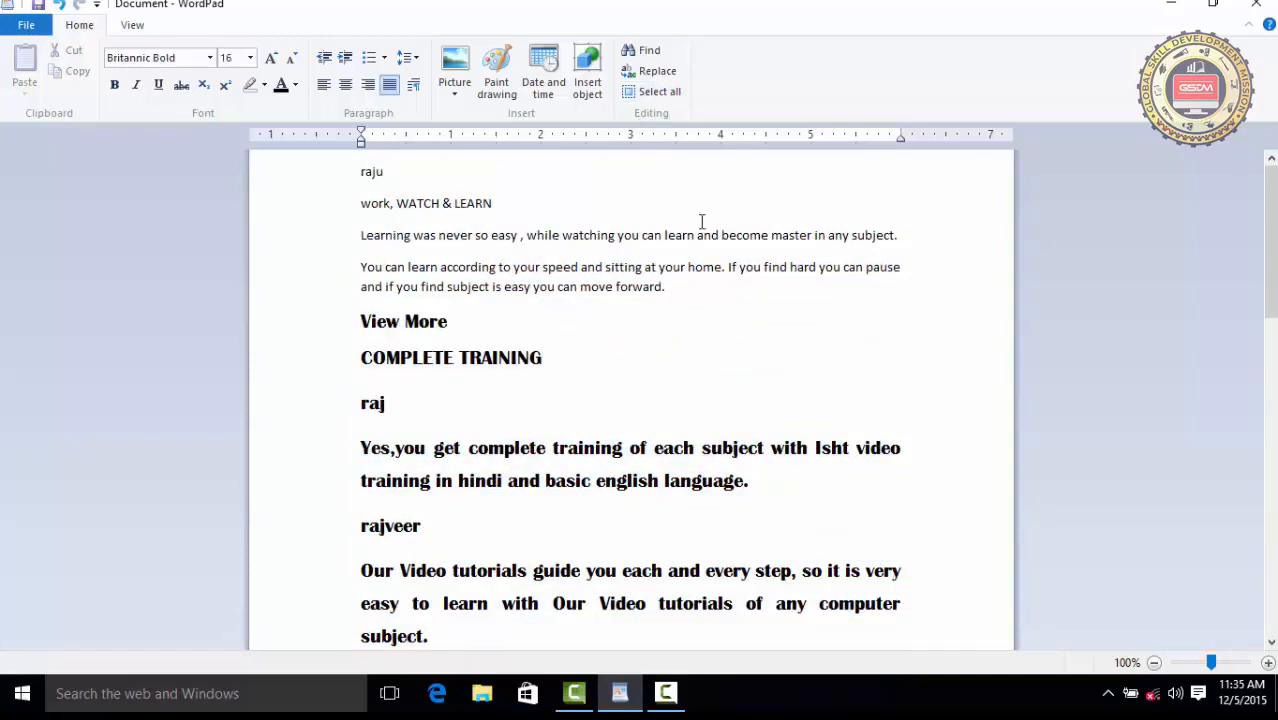
{"action": "left_click", "coordinate": [659, 91]}
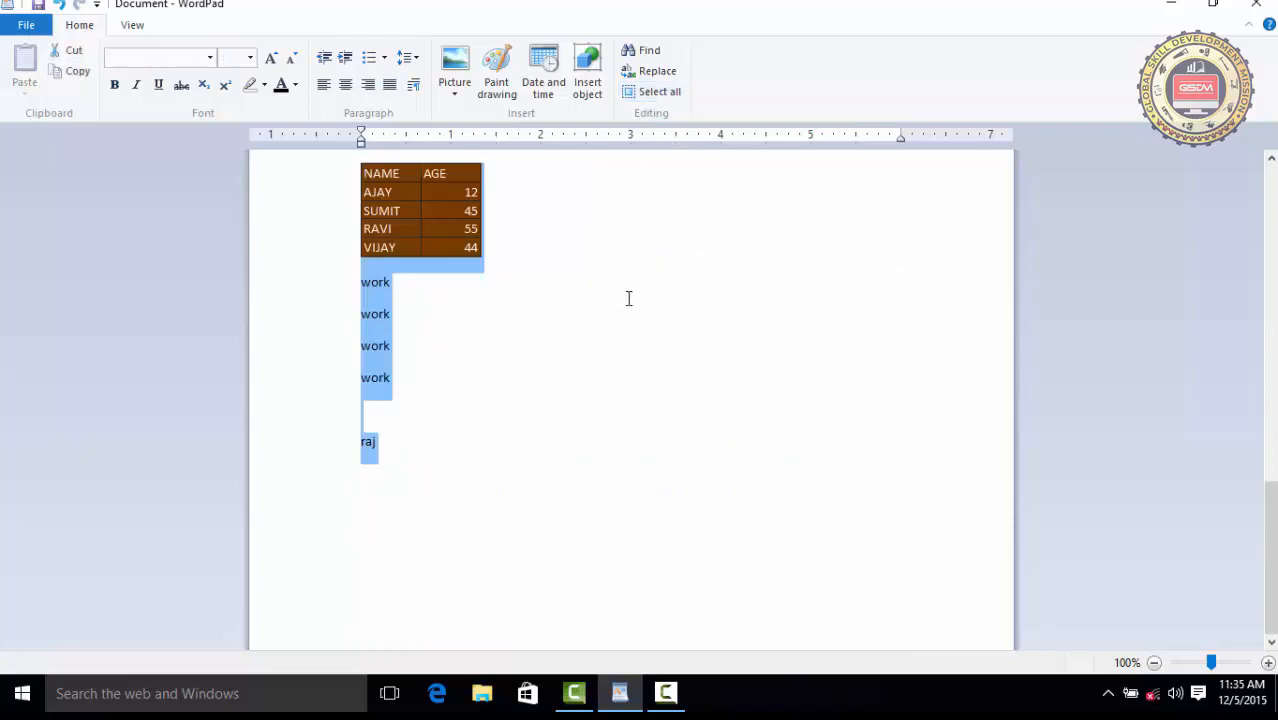
{"action": "scroll", "coordinate": [630, 310], "scroll_direction": "up", "scroll_amount": 15}
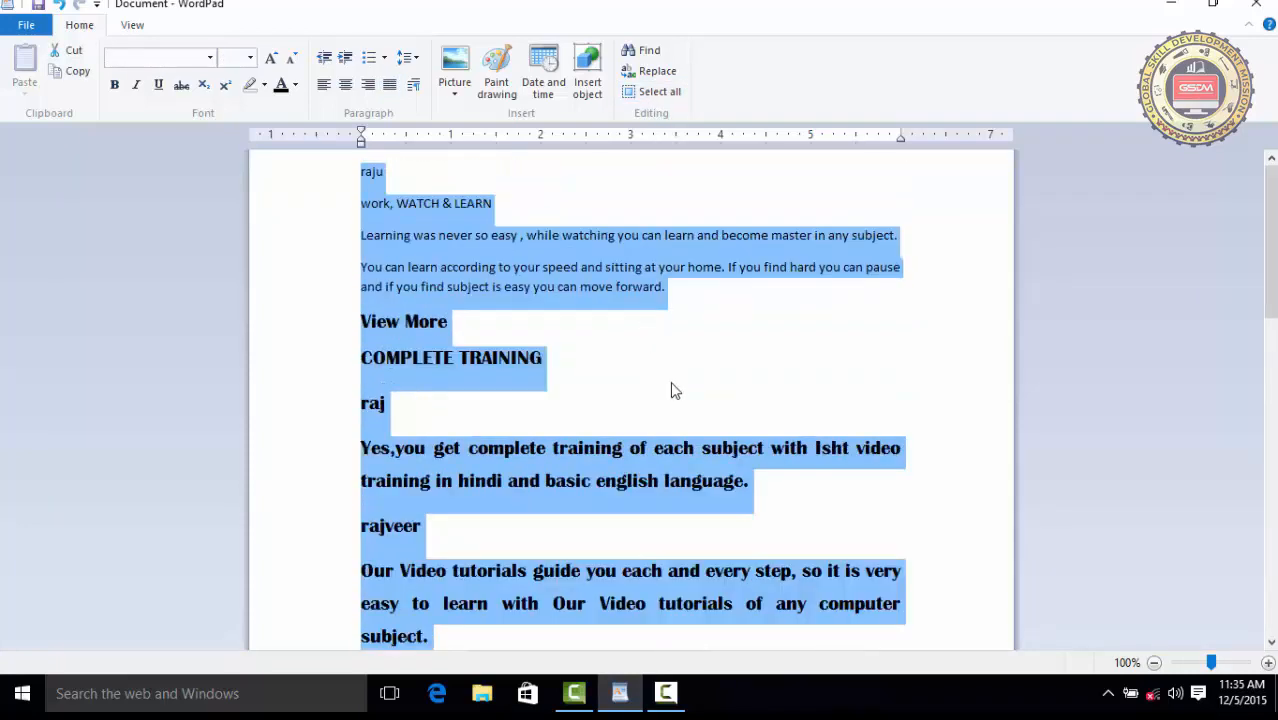
{"action": "left_click", "coordinate": [750, 321]}
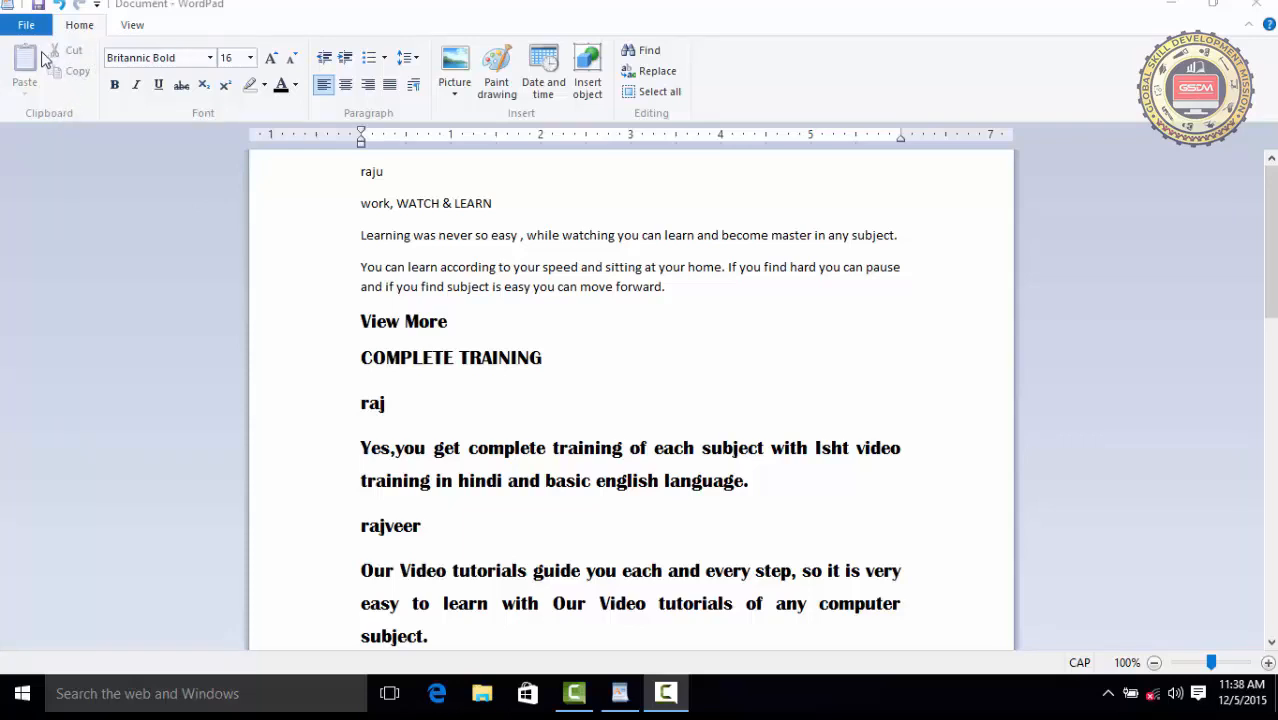
{"action": "left_click", "coordinate": [740, 371]}
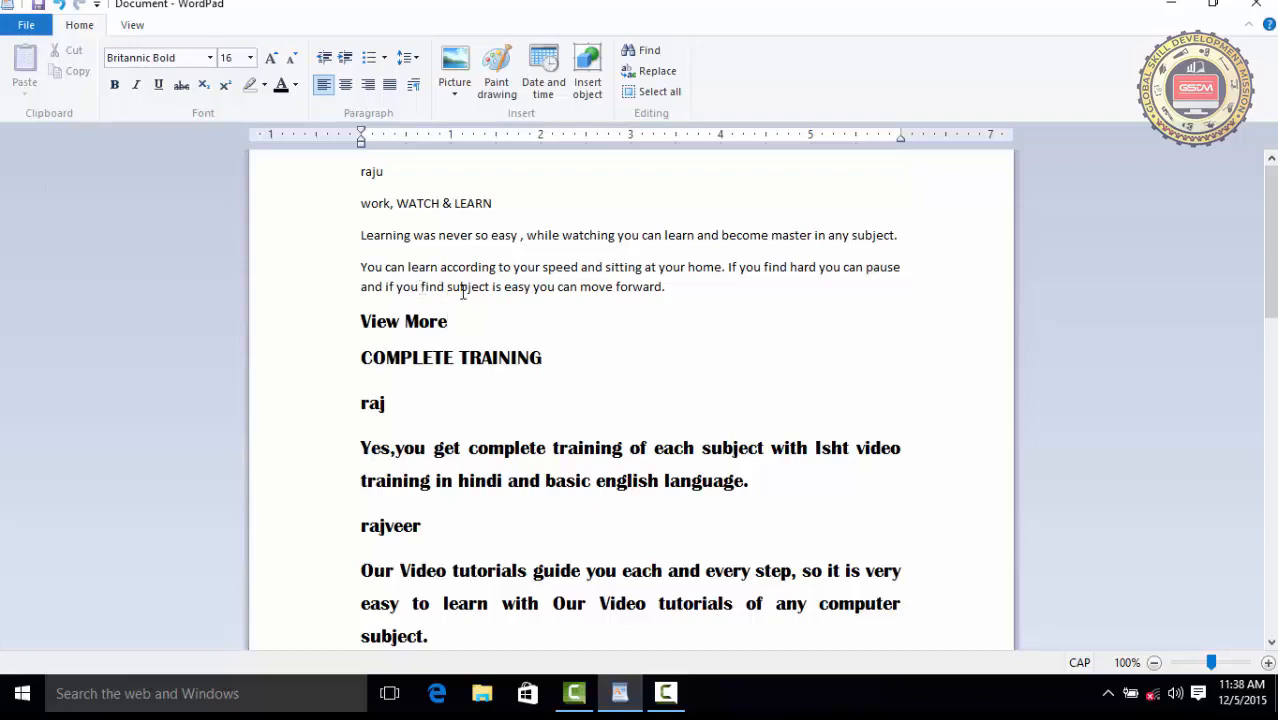
Cut the bold View More and COMPLETE TRAINING lines from above the "Yes,you get complete training" paragraph.
{"action": "left_click", "coordinate": [549, 357]}
{"action": "key", "text": "ctrl+j"}
{"action": "left_click_drag", "start_coordinate": [530, 360], "coordinate": [373, 342]}
{"action": "key", "text": "ctrl+c"}
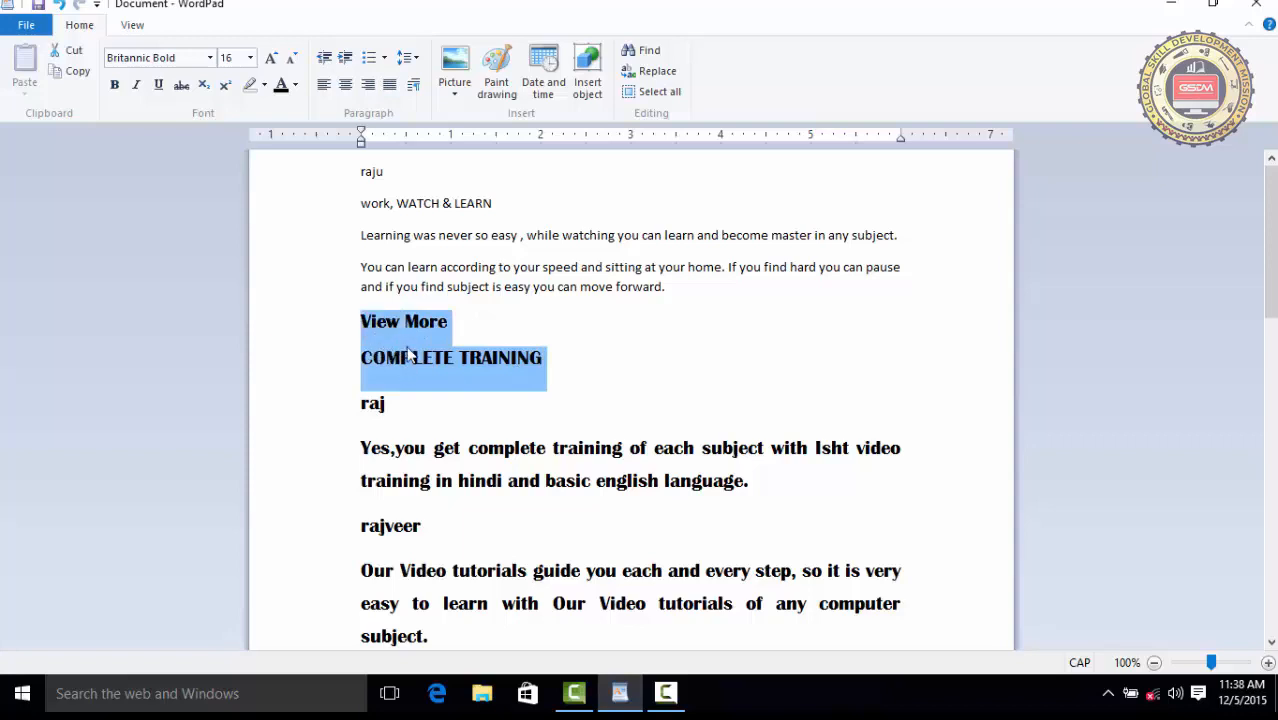
{"action": "left_click", "coordinate": [78, 76]}
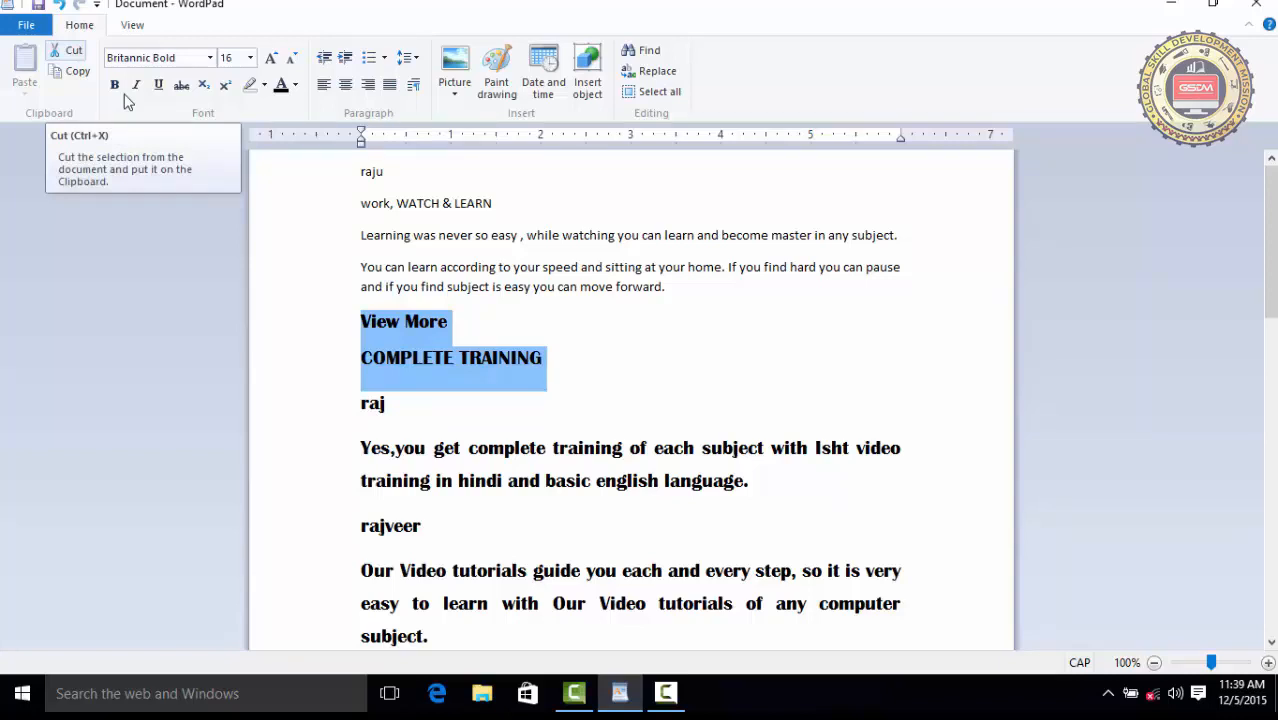
{"action": "left_click", "coordinate": [80, 53]}
Paste the cut lines on the first empty line above the four "work" lines.
{"action": "scroll", "coordinate": [388, 345], "scroll_direction": "down", "scroll_amount": 4}
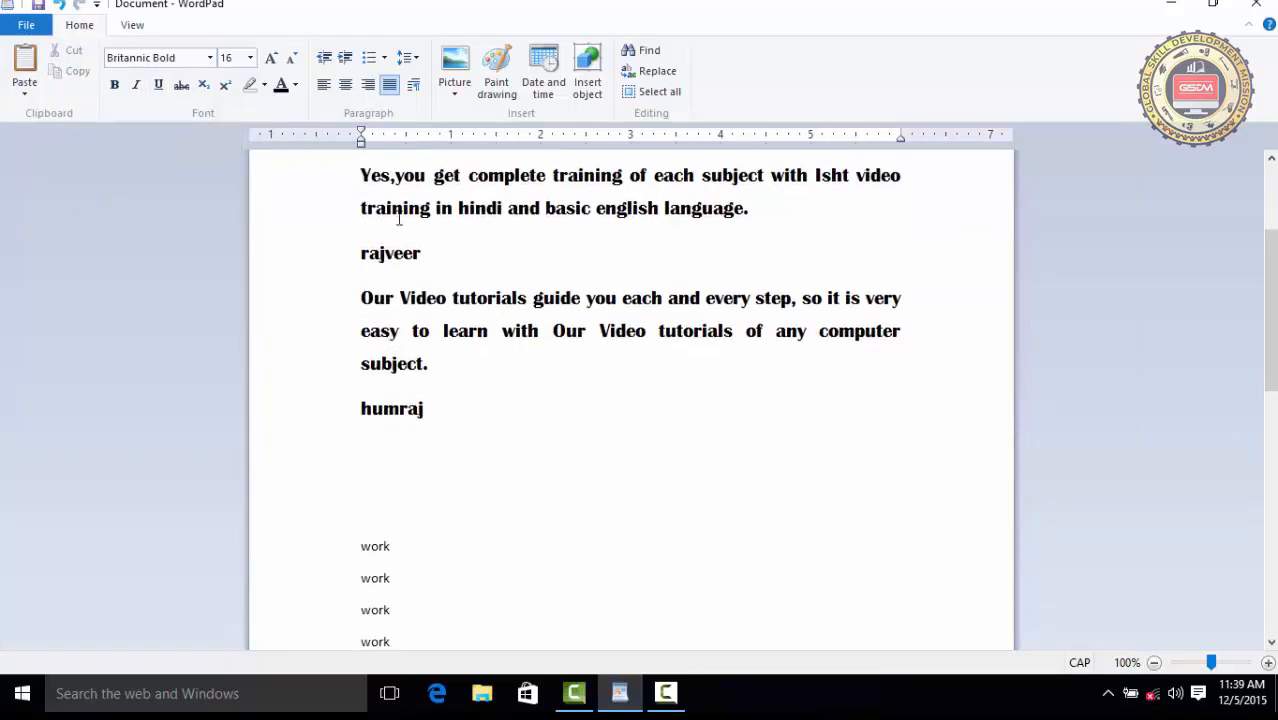
{"action": "scroll", "coordinate": [439, 348], "scroll_direction": "up", "scroll_amount": 2}
{"action": "scroll", "coordinate": [425, 368], "scroll_direction": "down", "scroll_amount": 4}
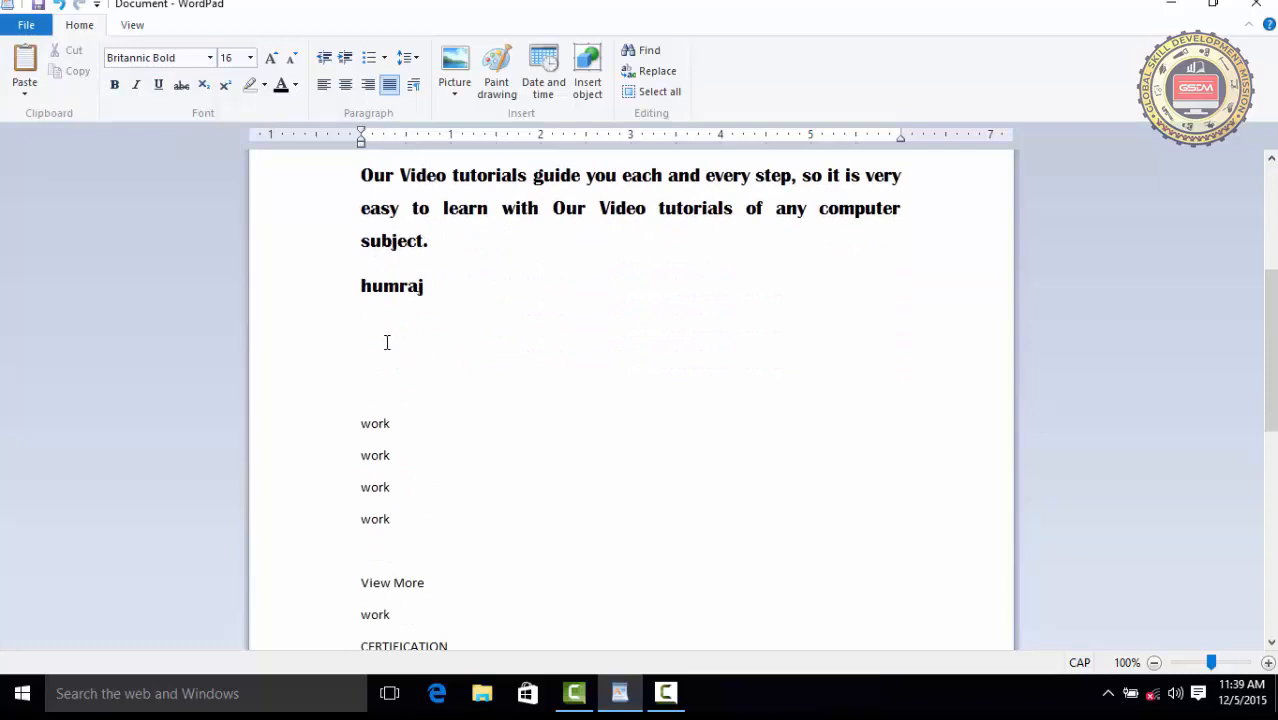
{"action": "left_click", "coordinate": [386, 342]}
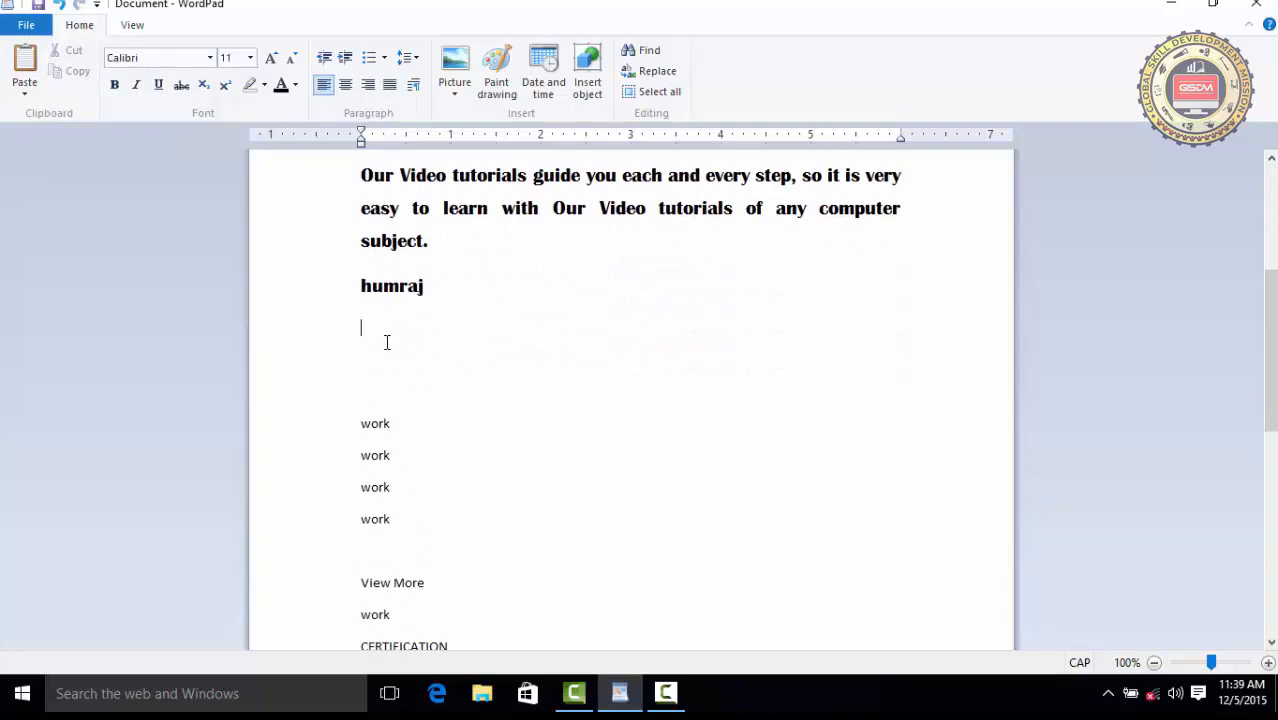
{"action": "left_click", "coordinate": [25, 62]}
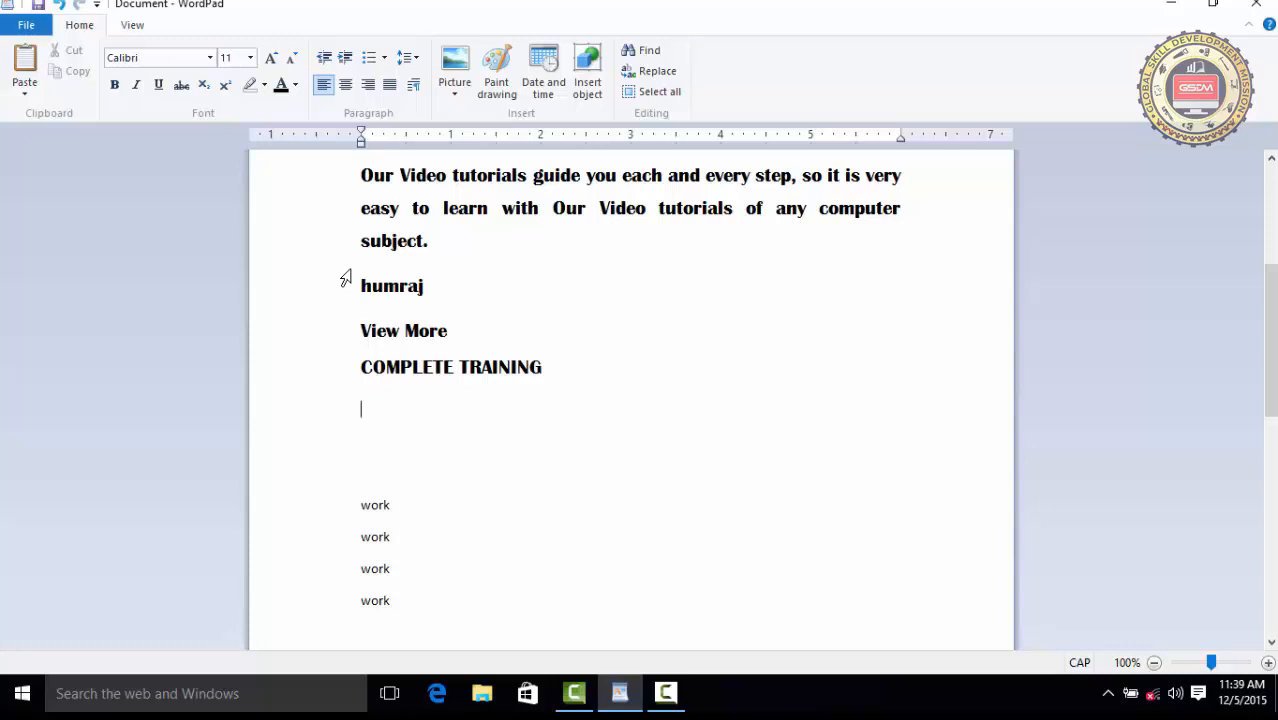
Copy the "work, WATCH & LEARN" and "Learning was never so easy" lines and paste them on a new line above the "Yes,you get complete training" paragraph.
{"action": "scroll", "coordinate": [573, 374], "scroll_direction": "up", "scroll_amount": 5}
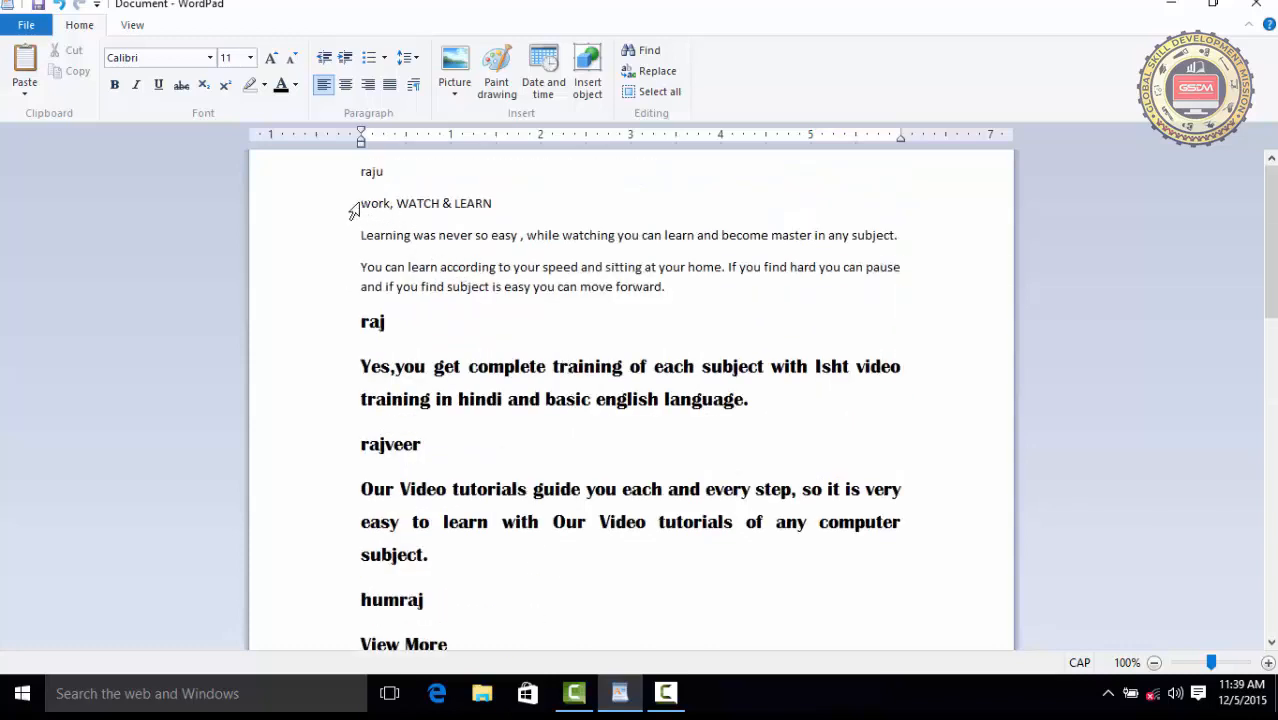
{"action": "left_click_drag", "start_coordinate": [358, 205], "coordinate": [897, 236]}
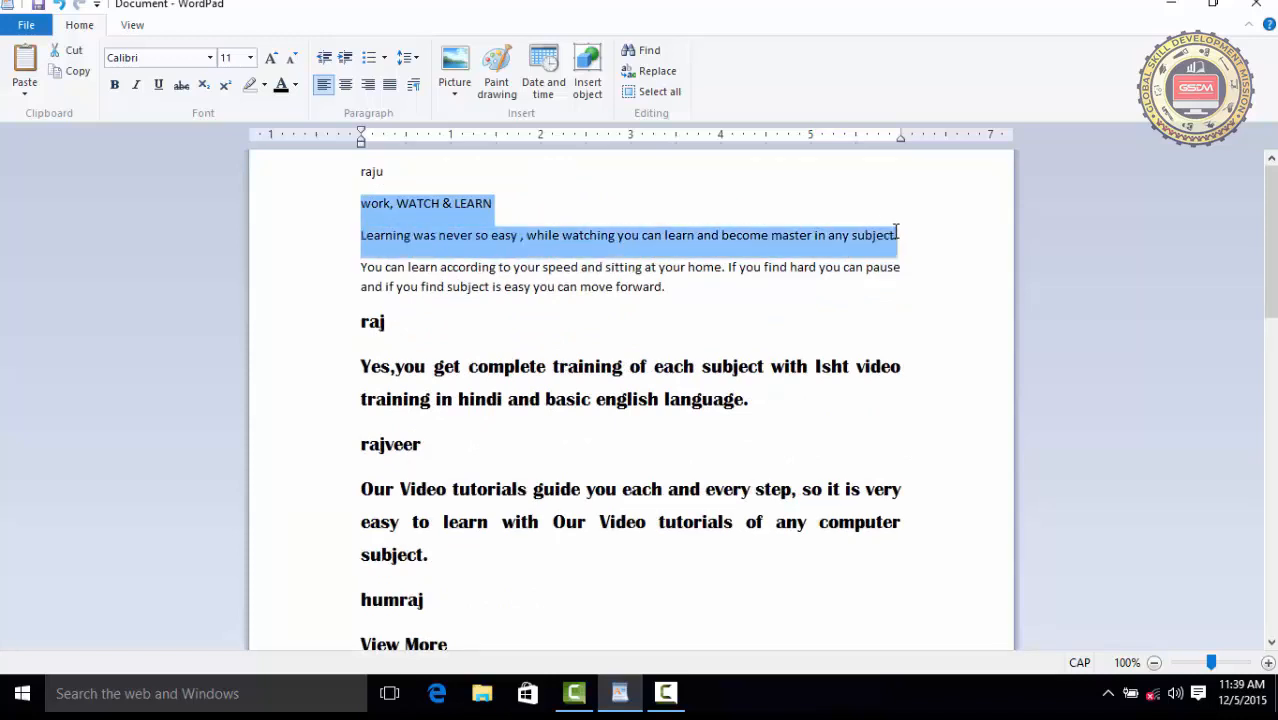
{"action": "left_click", "coordinate": [76, 74]}
{"action": "left_click", "coordinate": [421, 333]}
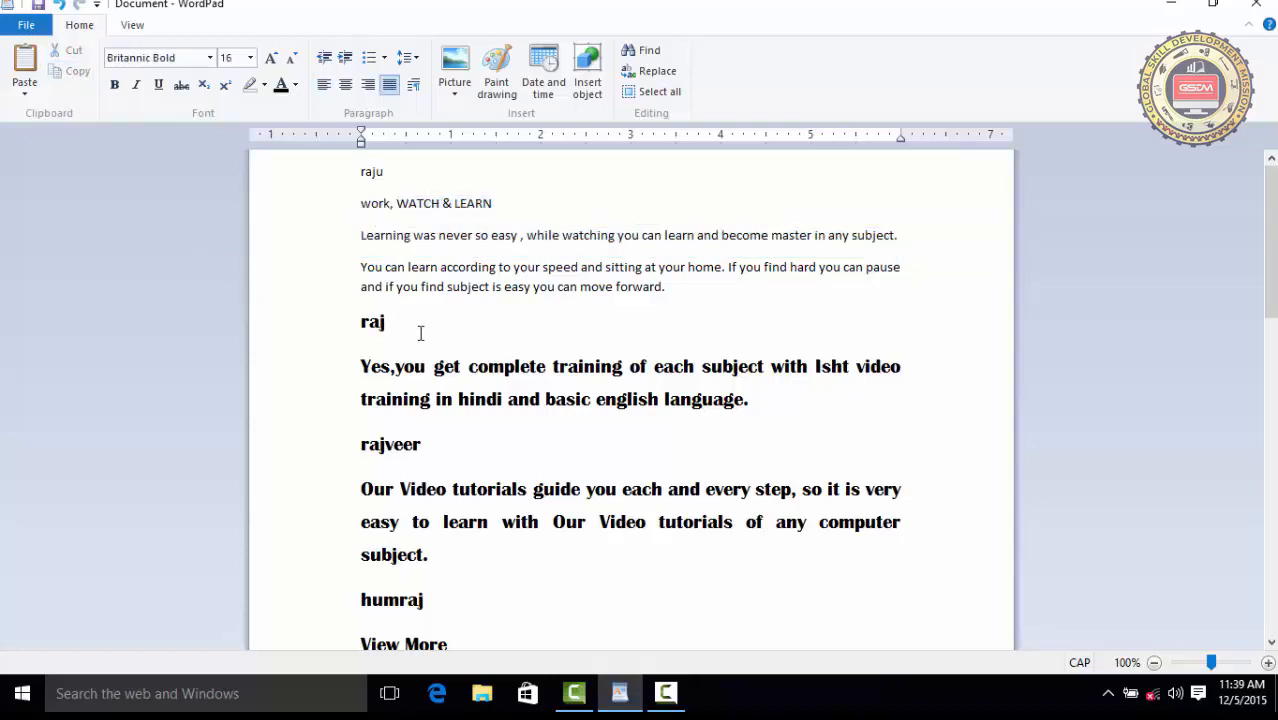
{"action": "key", "text": "Return"}
{"action": "left_click", "coordinate": [30, 76]}
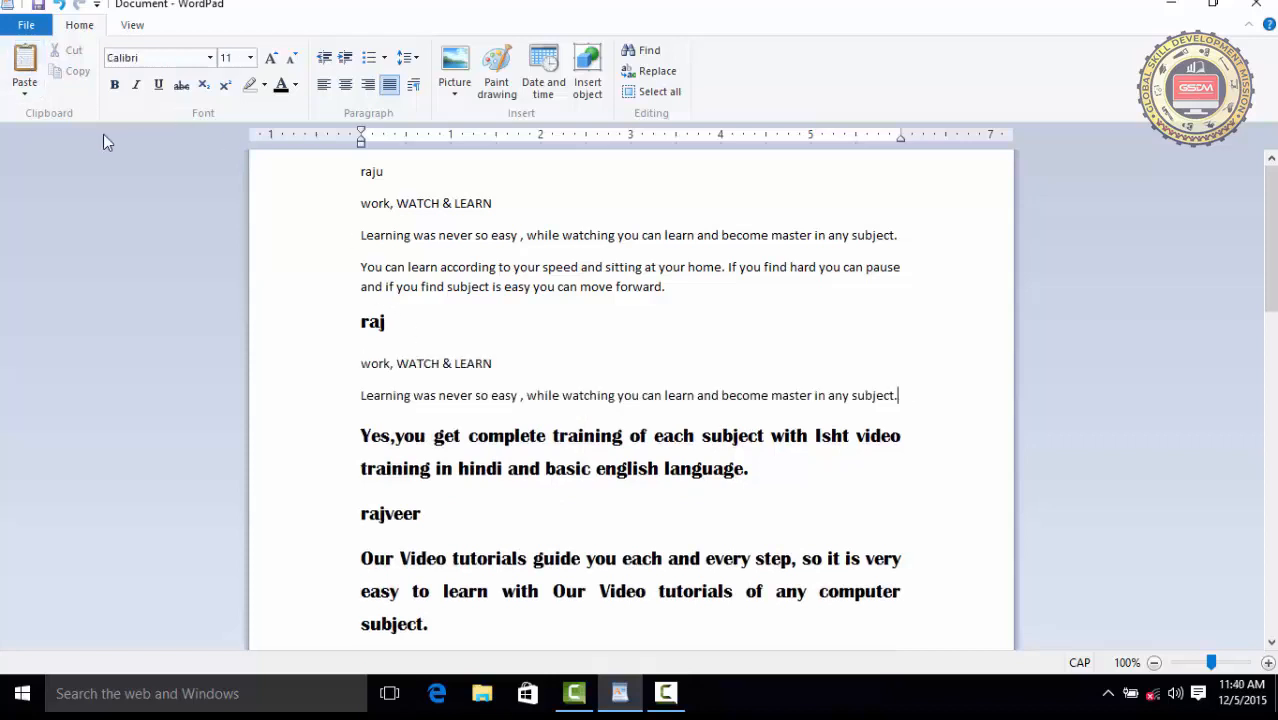
Paste a second copy of the two lines below the first copy and add an empty line after it.
{"action": "key", "text": "Return"}
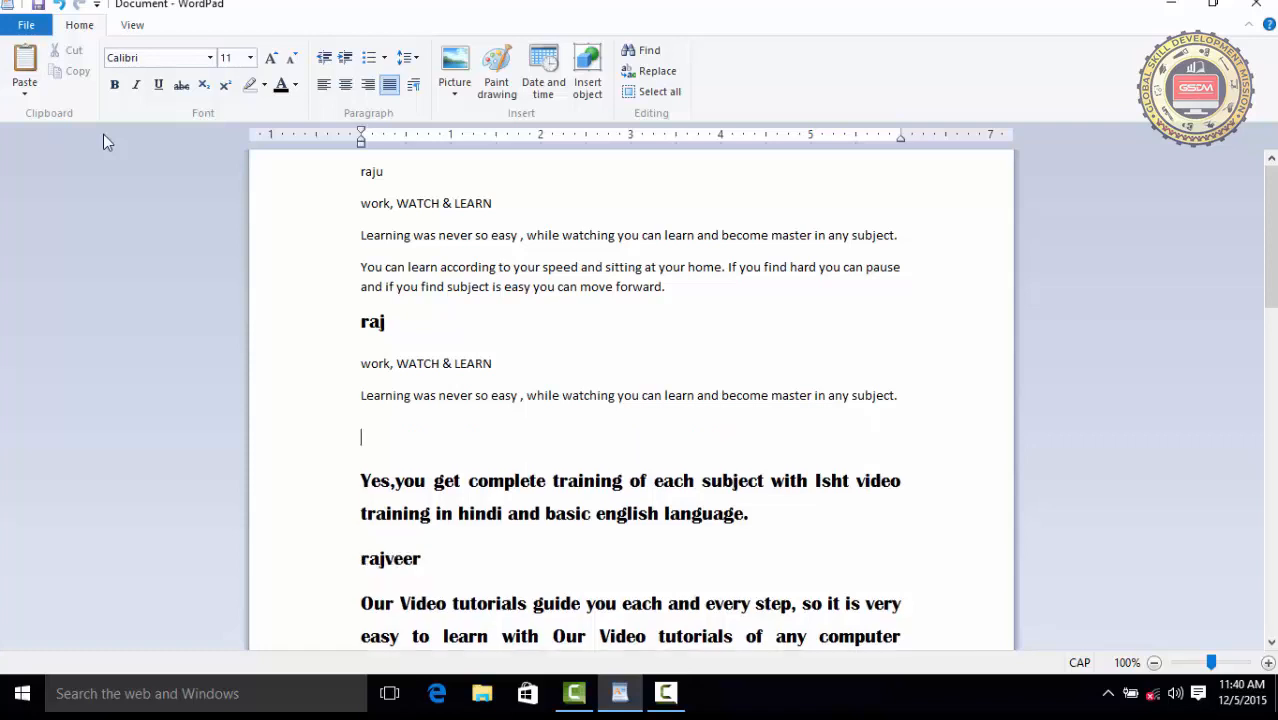
{"action": "left_click", "coordinate": [28, 62]}
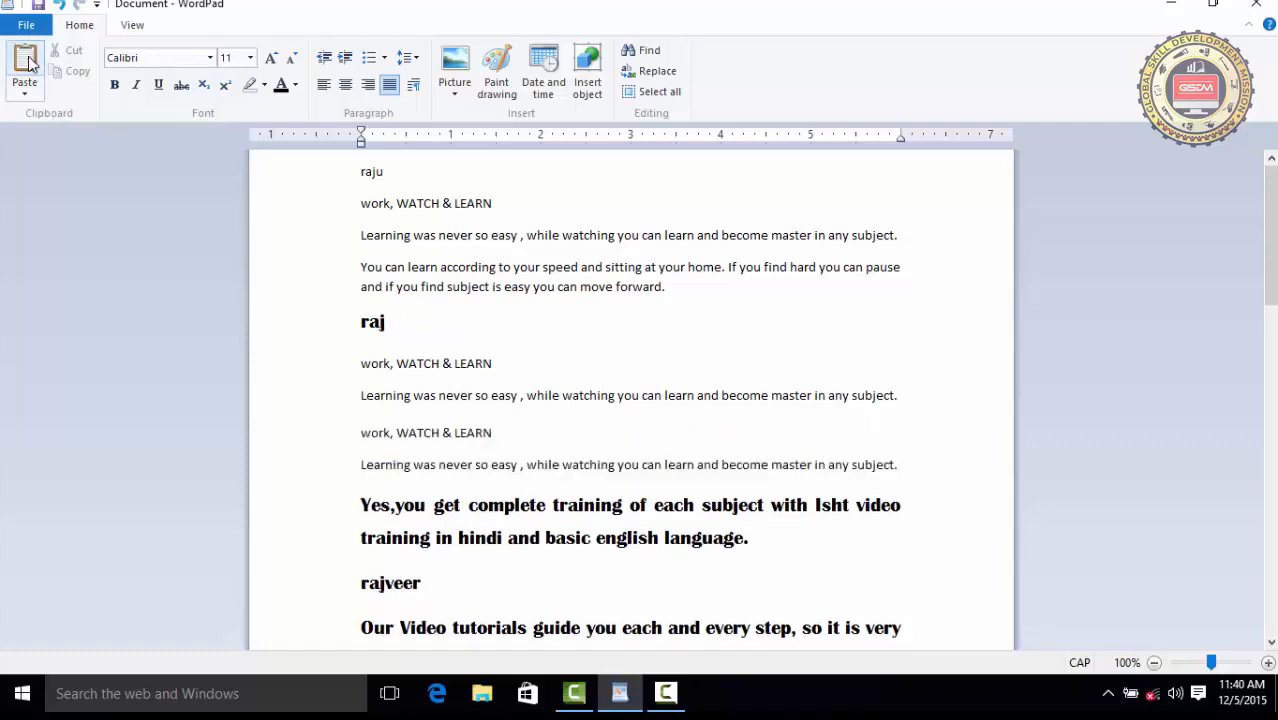
{"action": "key", "text": "Return"}
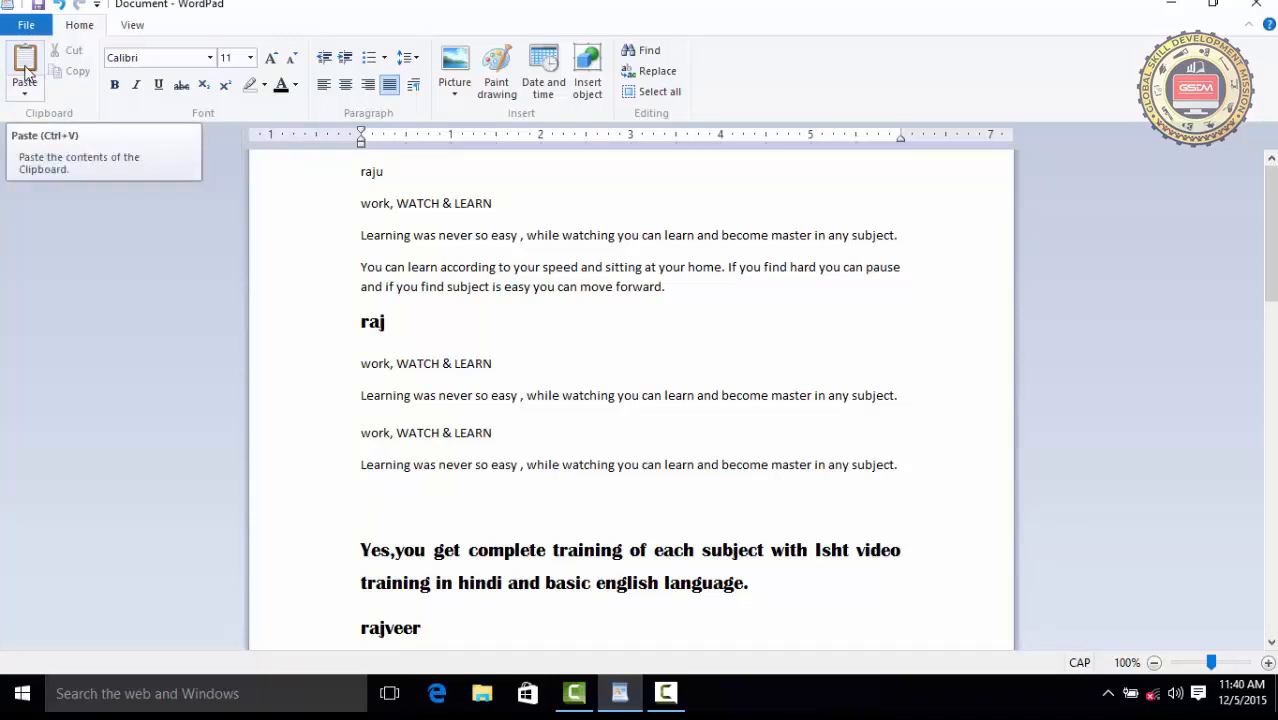
Examine the paste formats offered by Paste Special and cancel without pasting.
{"action": "left_click", "coordinate": [33, 90]}
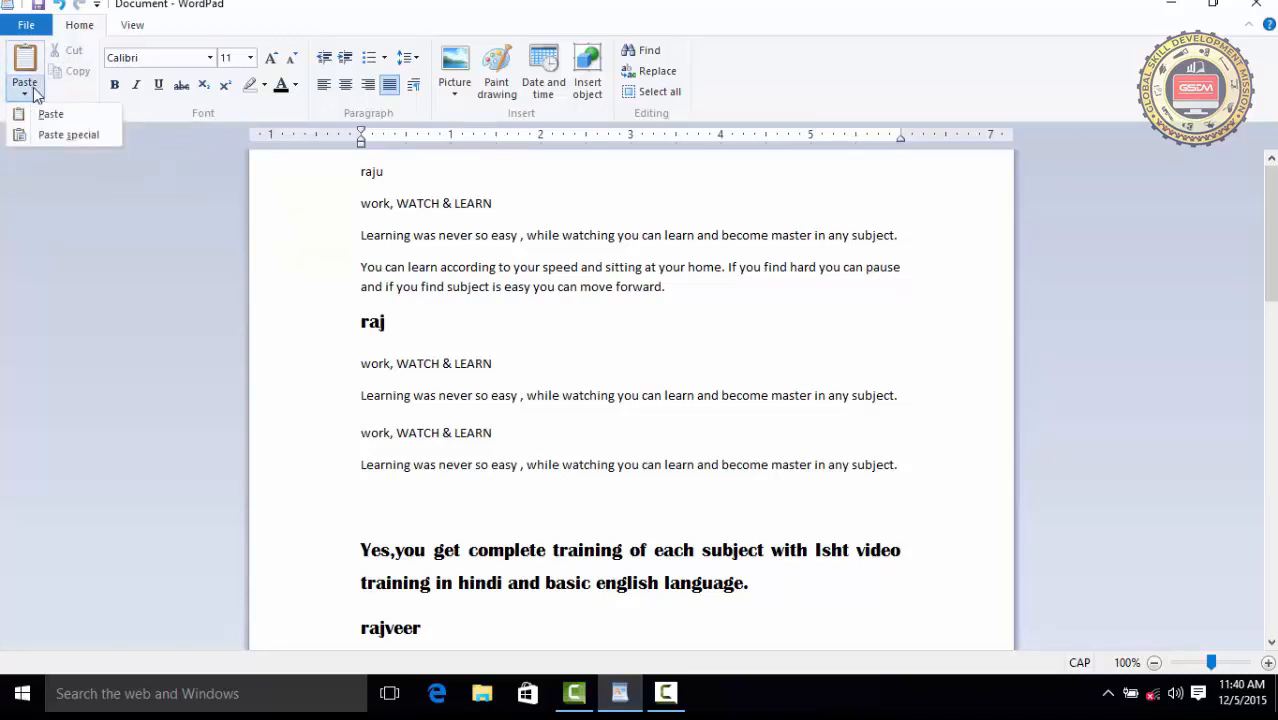
{"action": "left_click", "coordinate": [50, 134]}
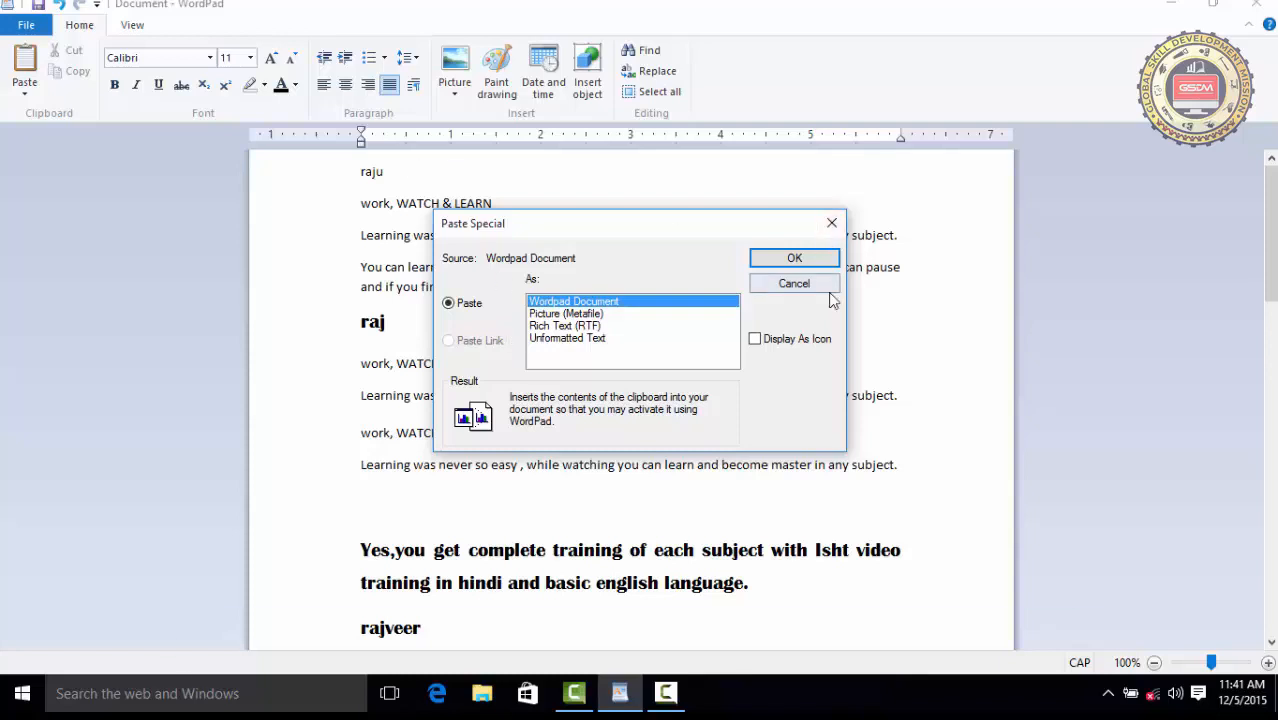
{"action": "left_click", "coordinate": [794, 283]}
Copy the opening text from "work, WATCH & LEARN" through "move forward." and paste it as Picture (Metafile) on the empty line above the "Yes,you" paragraph.
{"action": "left_click_drag", "start_coordinate": [727, 295], "coordinate": [355, 200]}
{"action": "left_click", "coordinate": [72, 78]}
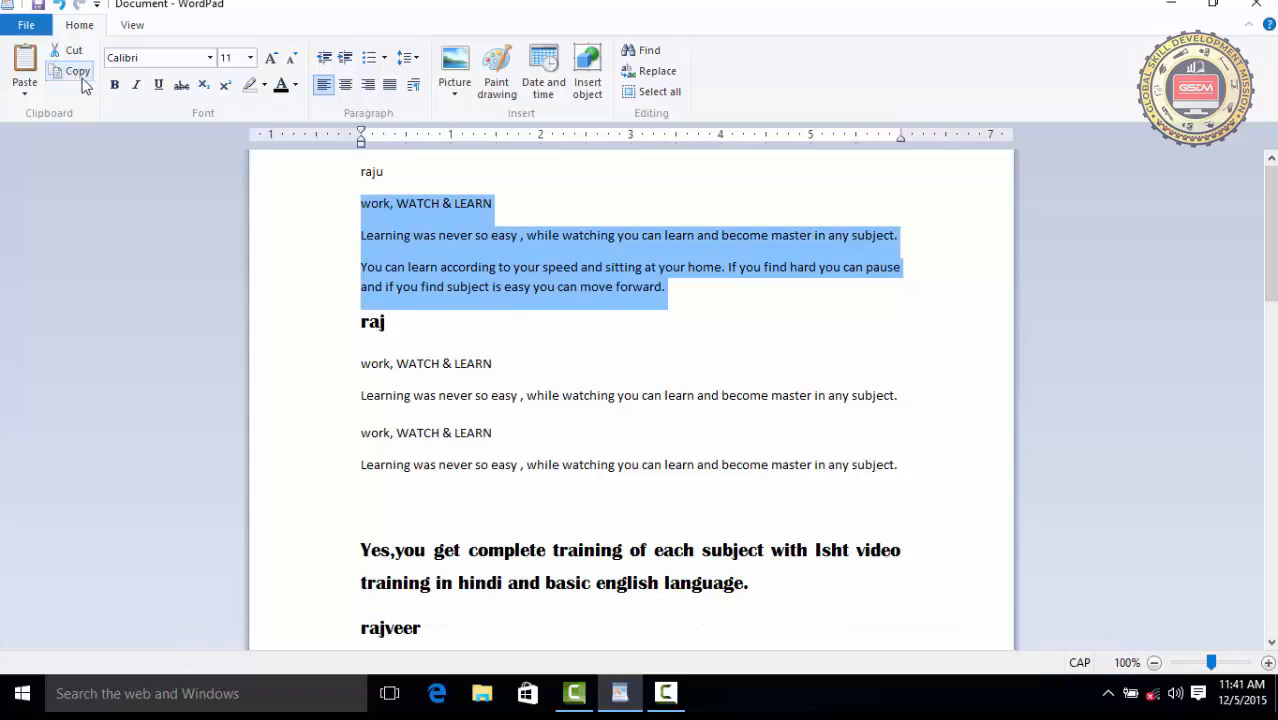
{"action": "scroll", "coordinate": [556, 441], "scroll_direction": "down", "scroll_amount": 3}
{"action": "left_click", "coordinate": [426, 315]}
{"action": "scroll", "coordinate": [426, 315], "scroll_direction": "up", "scroll_amount": 3}
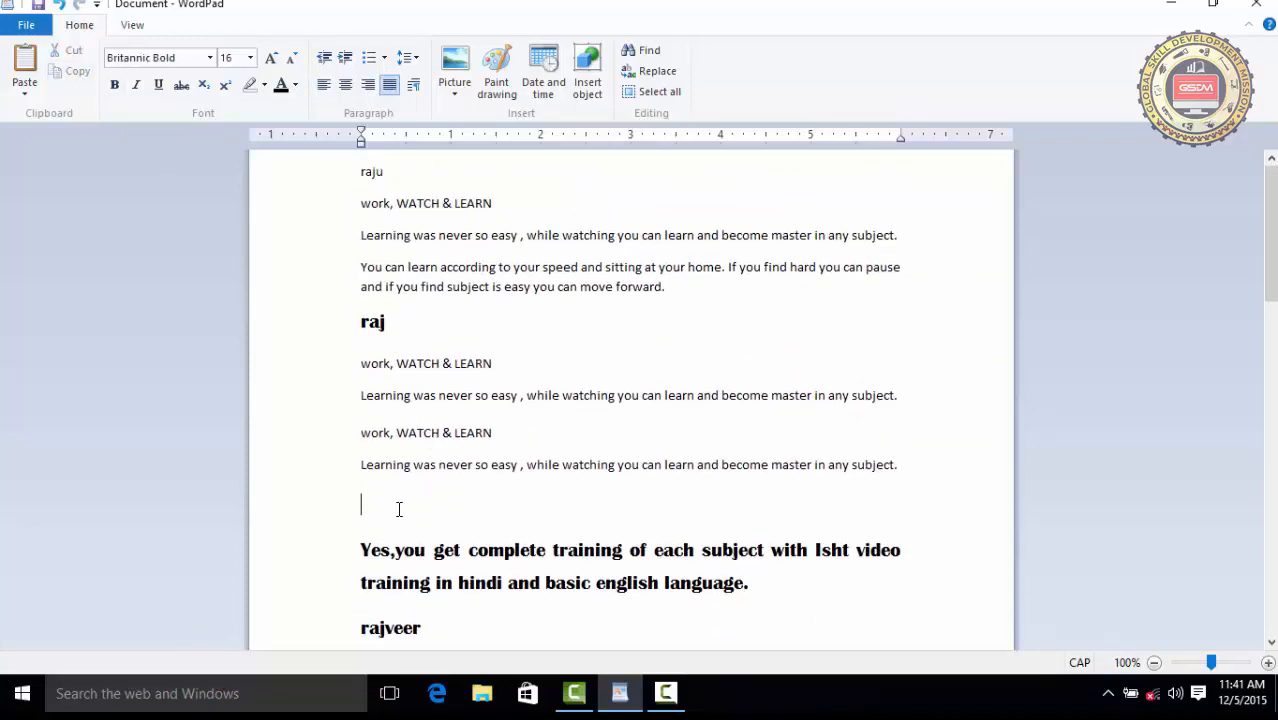
{"action": "left_click", "coordinate": [24, 90]}
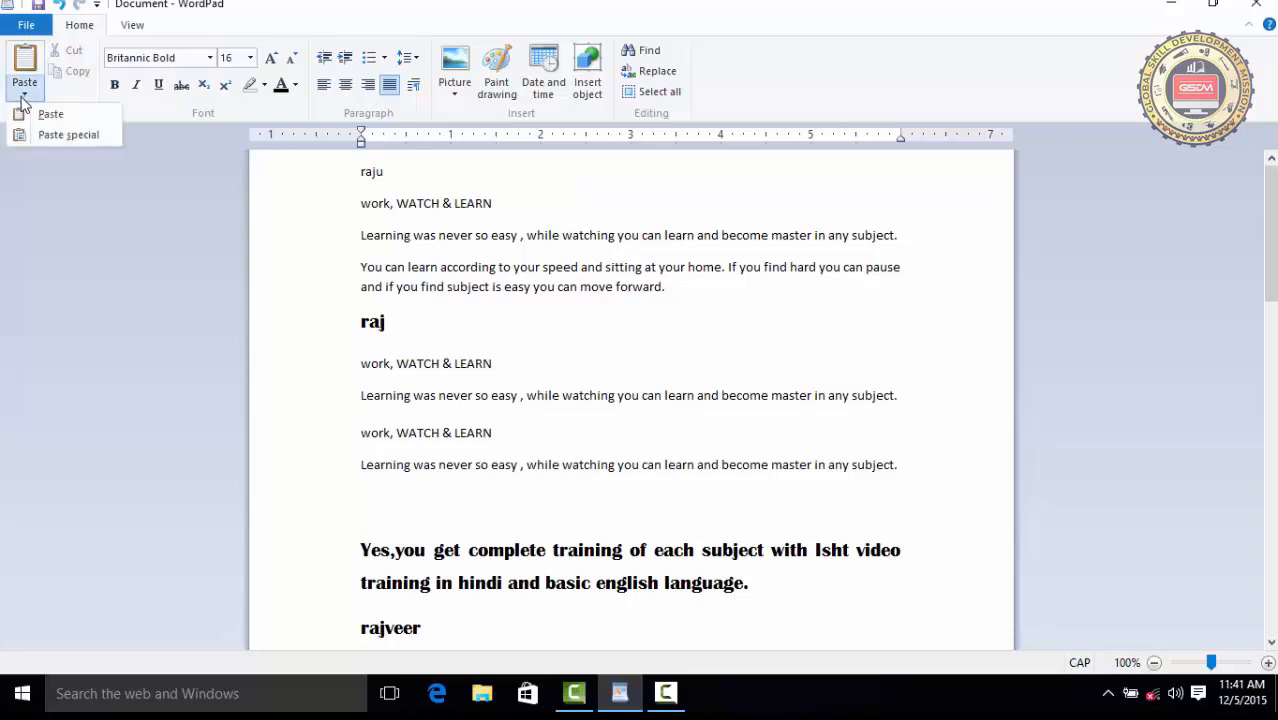
{"action": "left_click", "coordinate": [66, 134]}
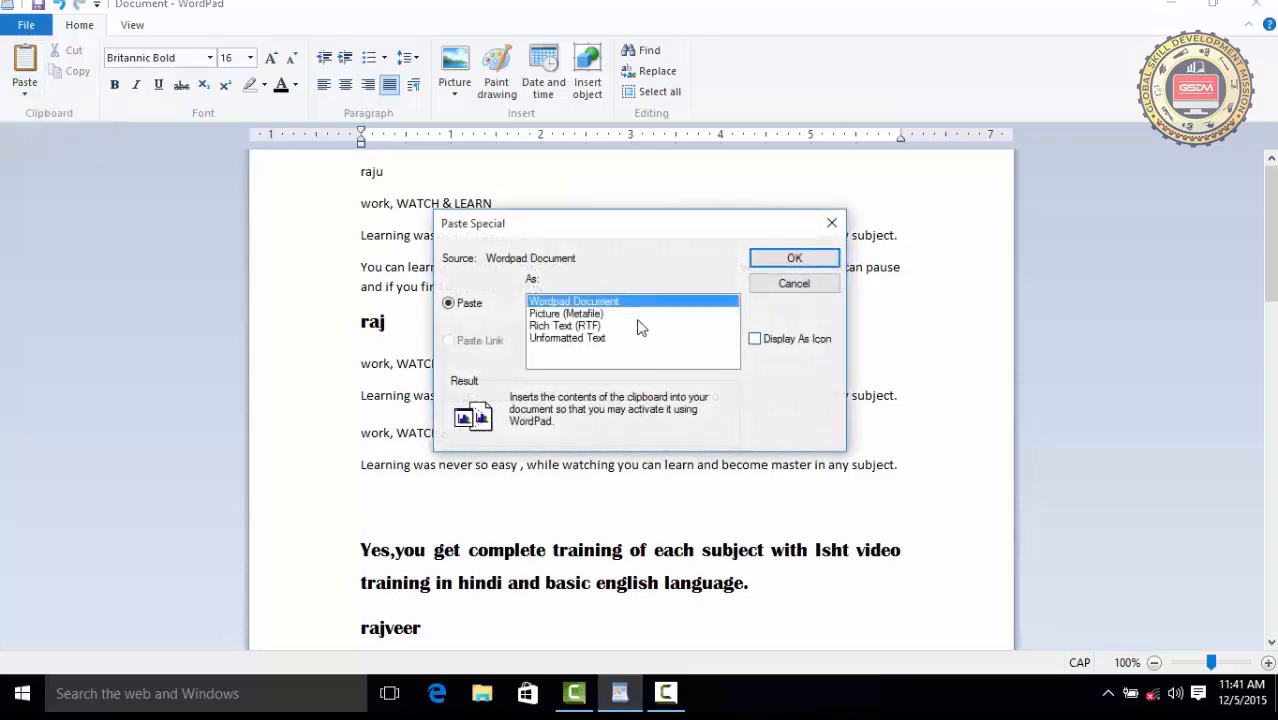
{"action": "left_click", "coordinate": [596, 314]}
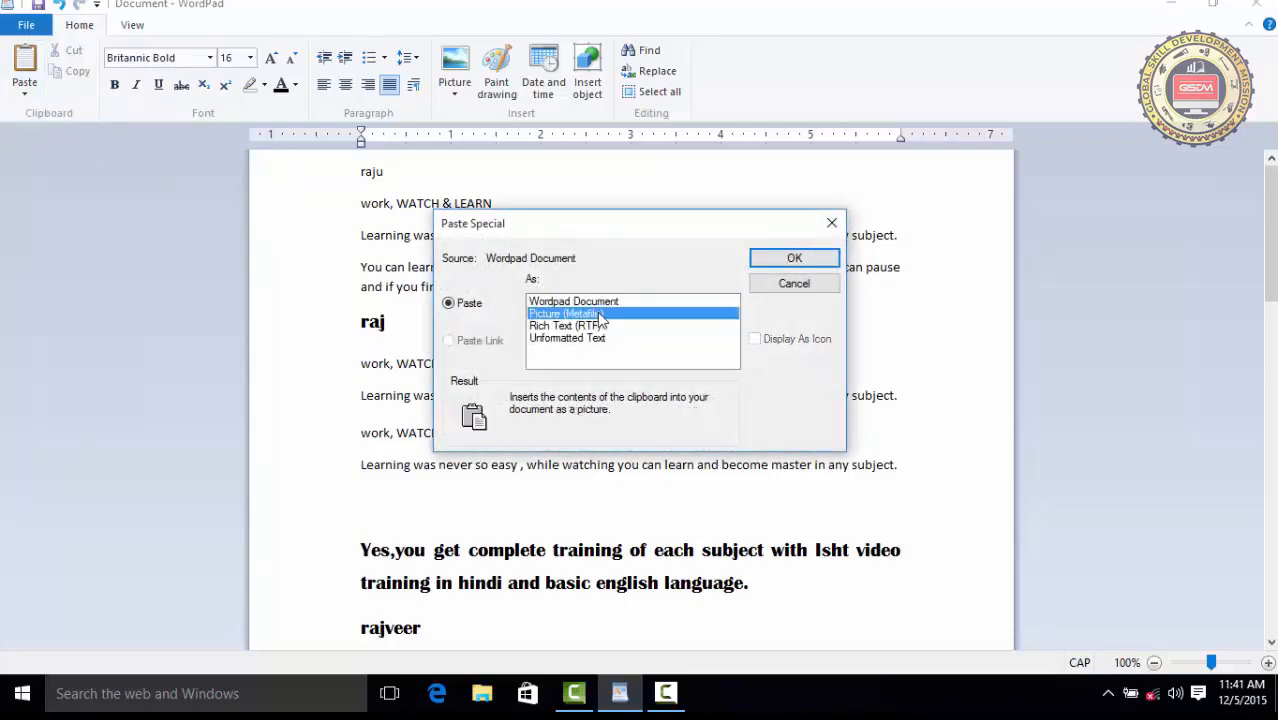
{"action": "left_click", "coordinate": [793, 259]}
{"action": "scroll", "coordinate": [869, 379], "scroll_direction": "down", "scroll_amount": 3}
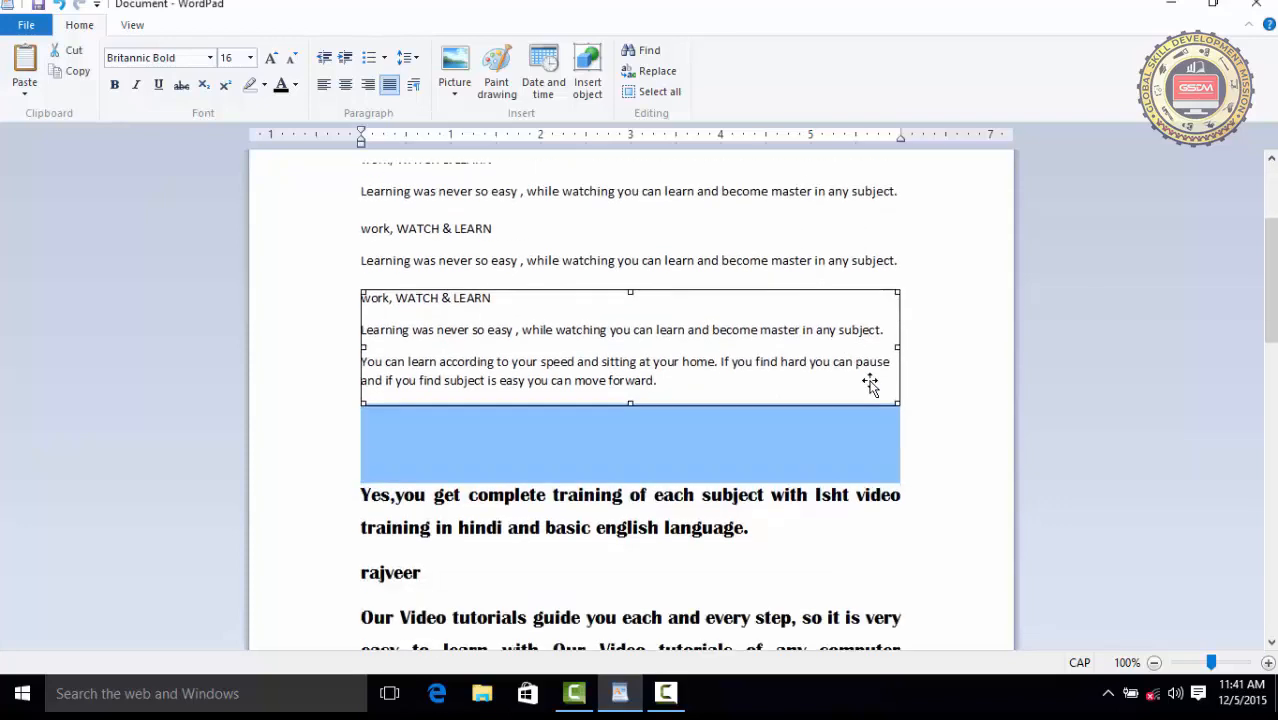
Shrink the pasted text picture proportionally to about 4.4 inches wide and deselect it.
{"action": "scroll", "coordinate": [880, 420], "scroll_direction": "up", "scroll_amount": 3}
{"action": "left_click", "coordinate": [912, 458]}
{"action": "left_click", "coordinate": [815, 510]}
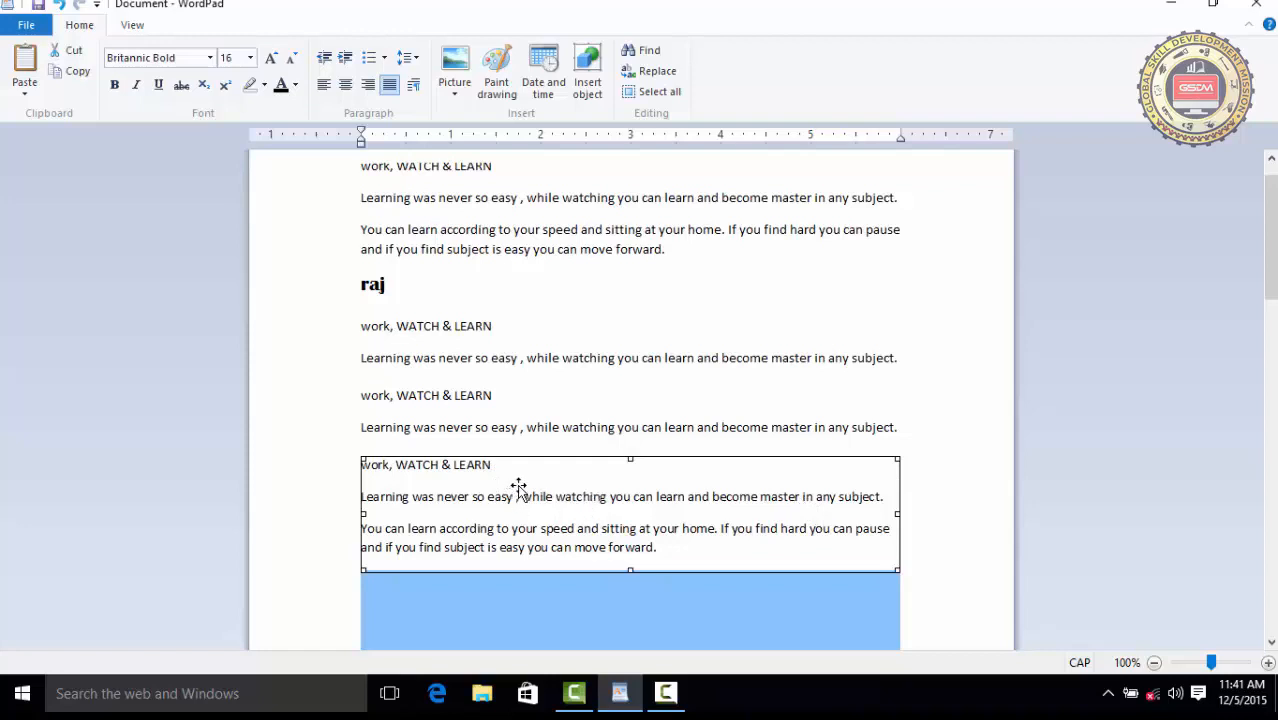
{"action": "left_click", "coordinate": [902, 460]}
{"action": "left_click", "coordinate": [870, 478]}
{"action": "left_click_drag", "start_coordinate": [892, 461], "coordinate": [489, 487]}
{"action": "scroll", "coordinate": [562, 479], "scroll_direction": "down", "scroll_amount": 2}
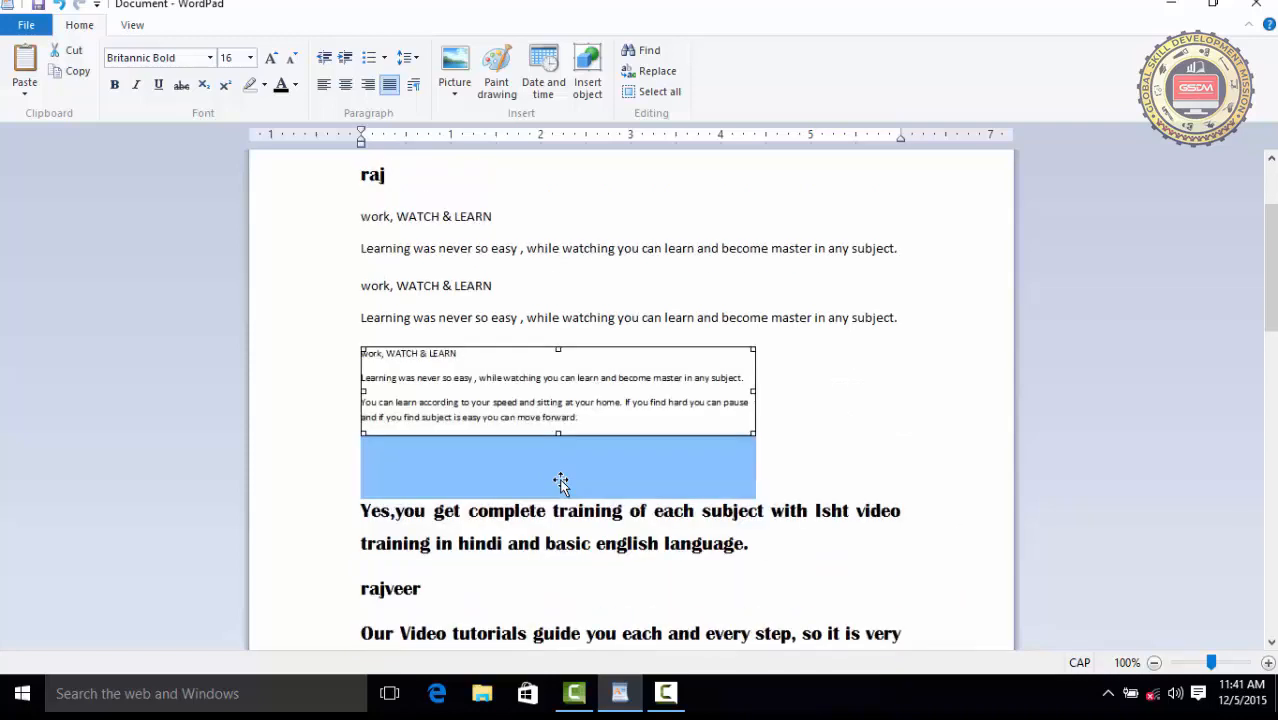
{"action": "left_click", "coordinate": [780, 390]}
{"action": "scroll", "coordinate": [773, 367], "scroll_direction": "up", "scroll_amount": 3}
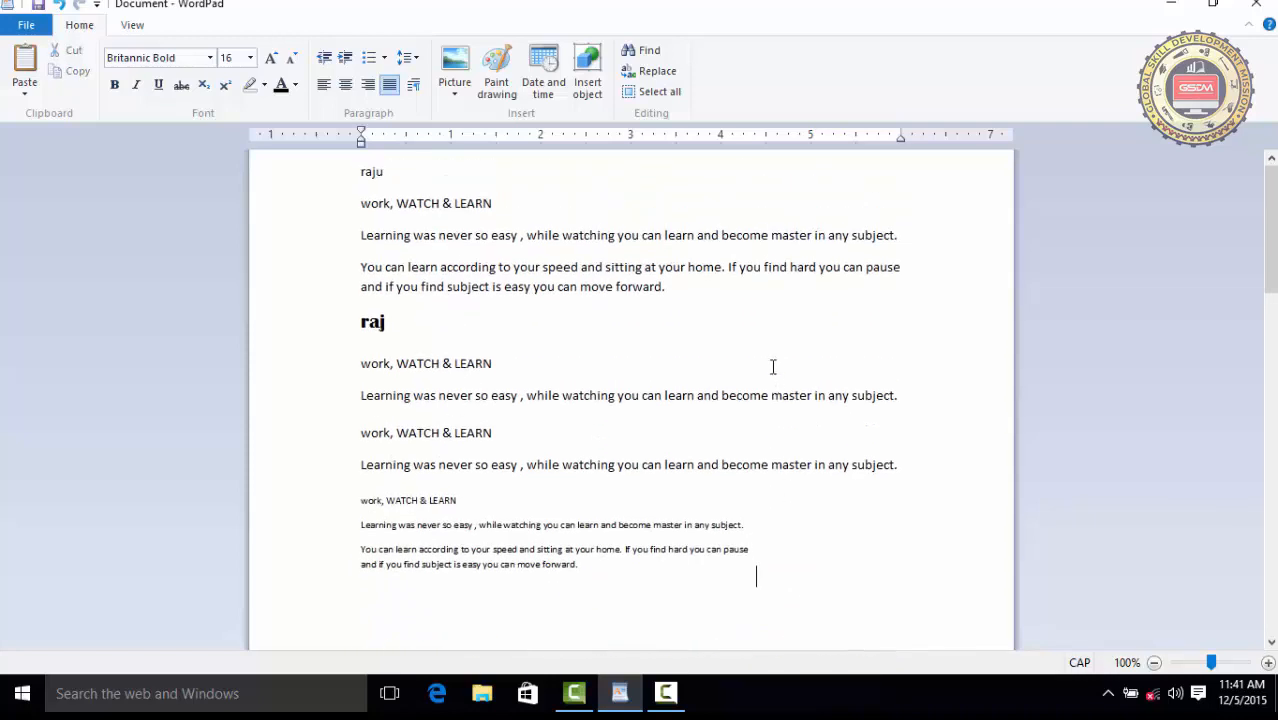
{"action": "left_click", "coordinate": [591, 238]}
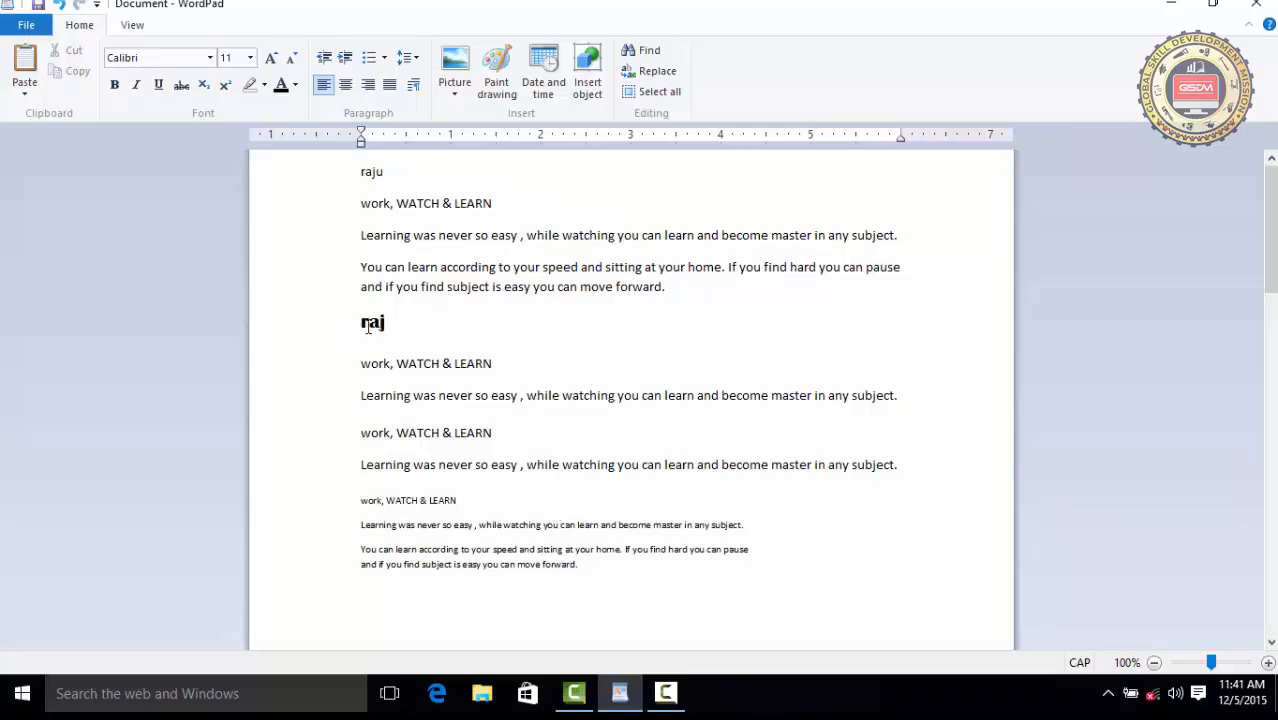
Make the large heading line and the "work, WATCH & LEARN" line directly below it red and bold.
{"action": "left_click_drag", "start_coordinate": [494, 364], "coordinate": [325, 317]}
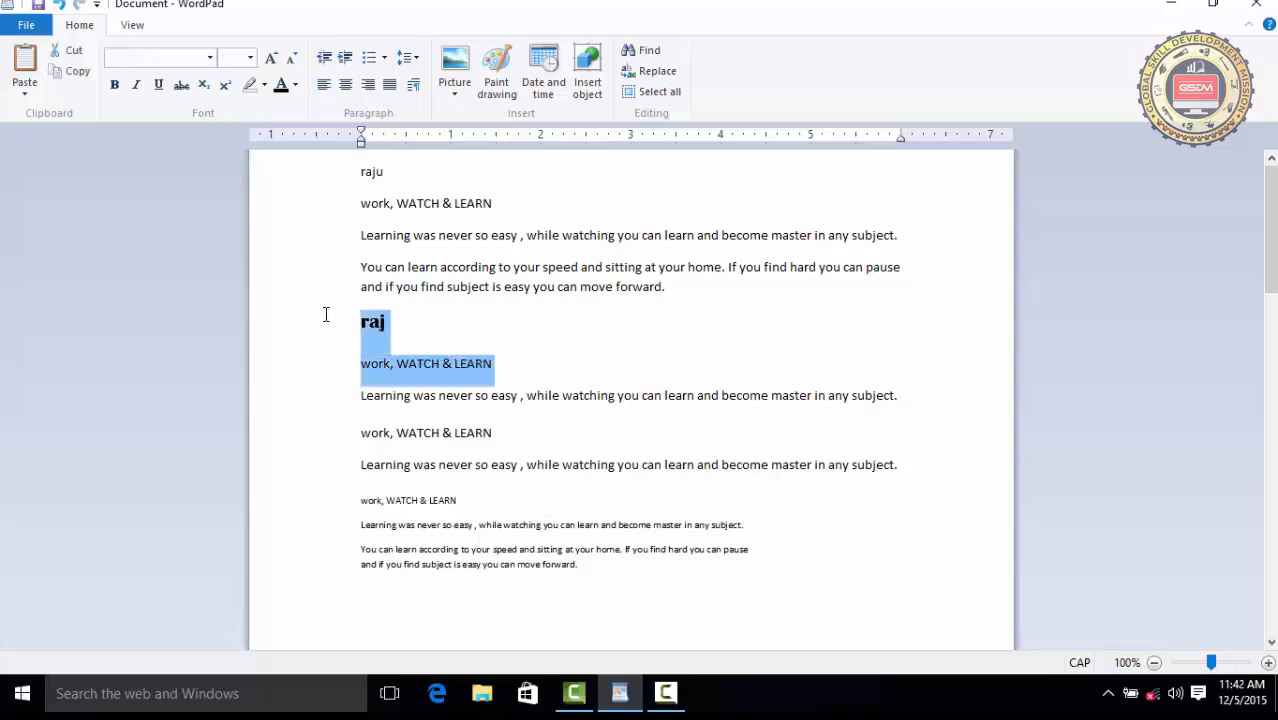
{"action": "left_click", "coordinate": [295, 85]}
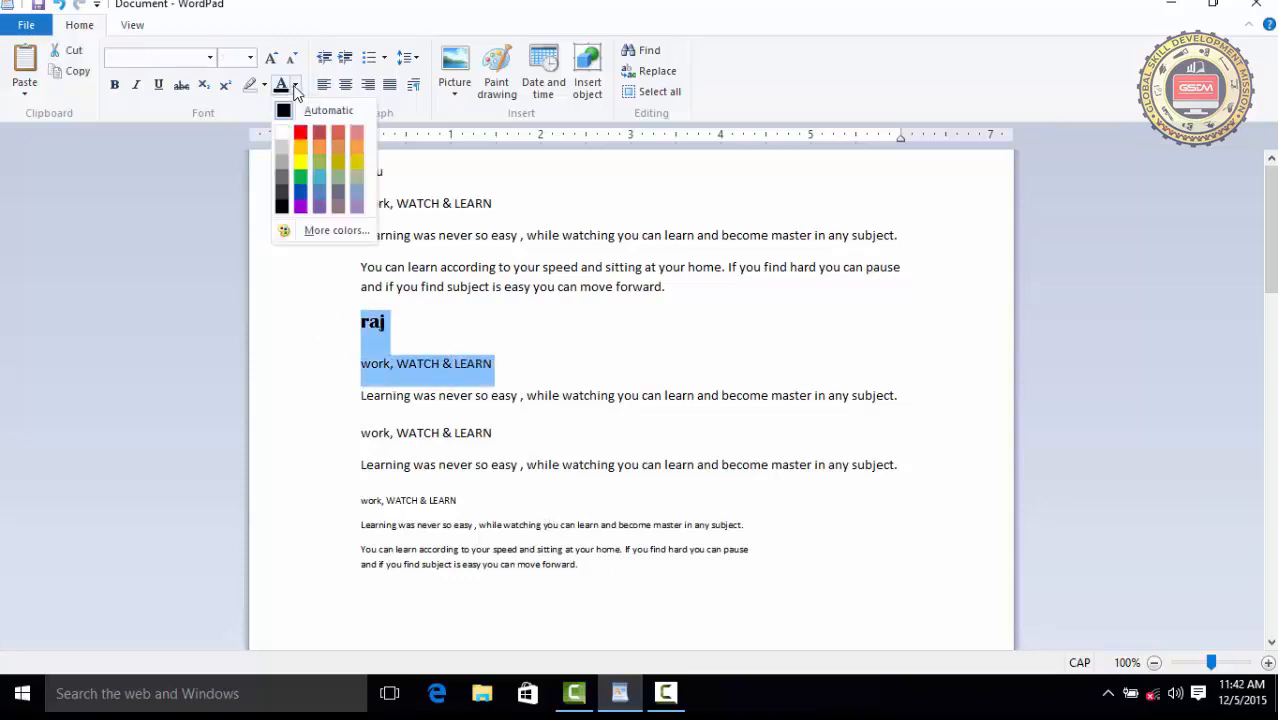
{"action": "left_click", "coordinate": [302, 134]}
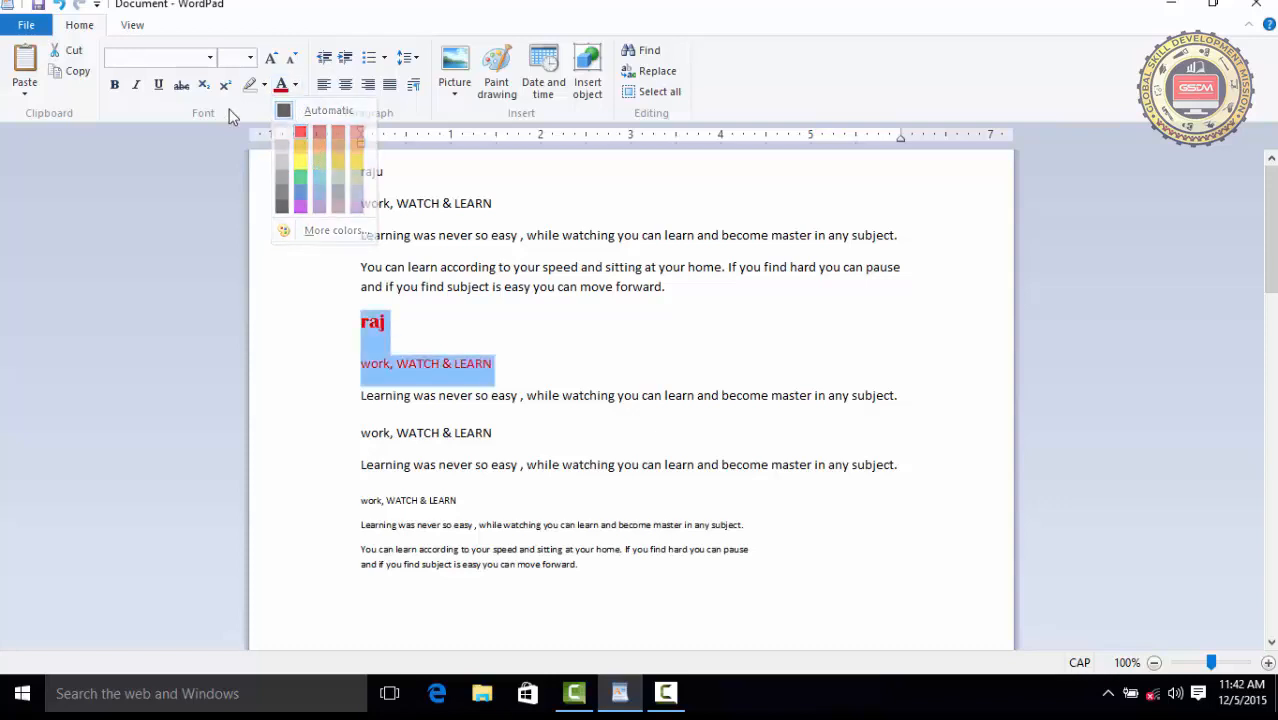
{"action": "left_click", "coordinate": [114, 85]}
Copy the two red, bold lines and paste them as Unformatted Text on an empty line below "COMPLETE TRAINING".
{"action": "left_click_drag", "start_coordinate": [552, 378], "coordinate": [374, 325]}
{"action": "left_click", "coordinate": [76, 72]}
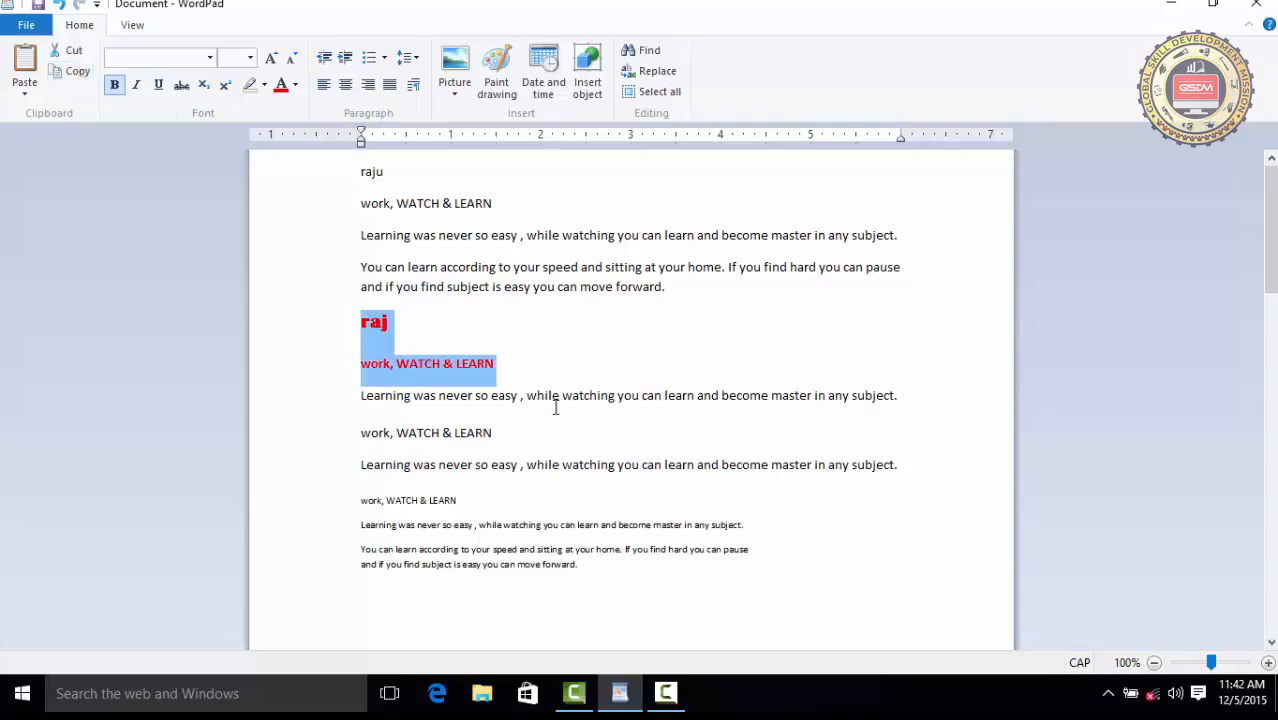
{"action": "scroll", "coordinate": [550, 410], "scroll_direction": "down", "scroll_amount": 5}
{"action": "left_click", "coordinate": [434, 345]}
{"action": "scroll", "coordinate": [504, 395], "scroll_direction": "down", "scroll_amount": 8}
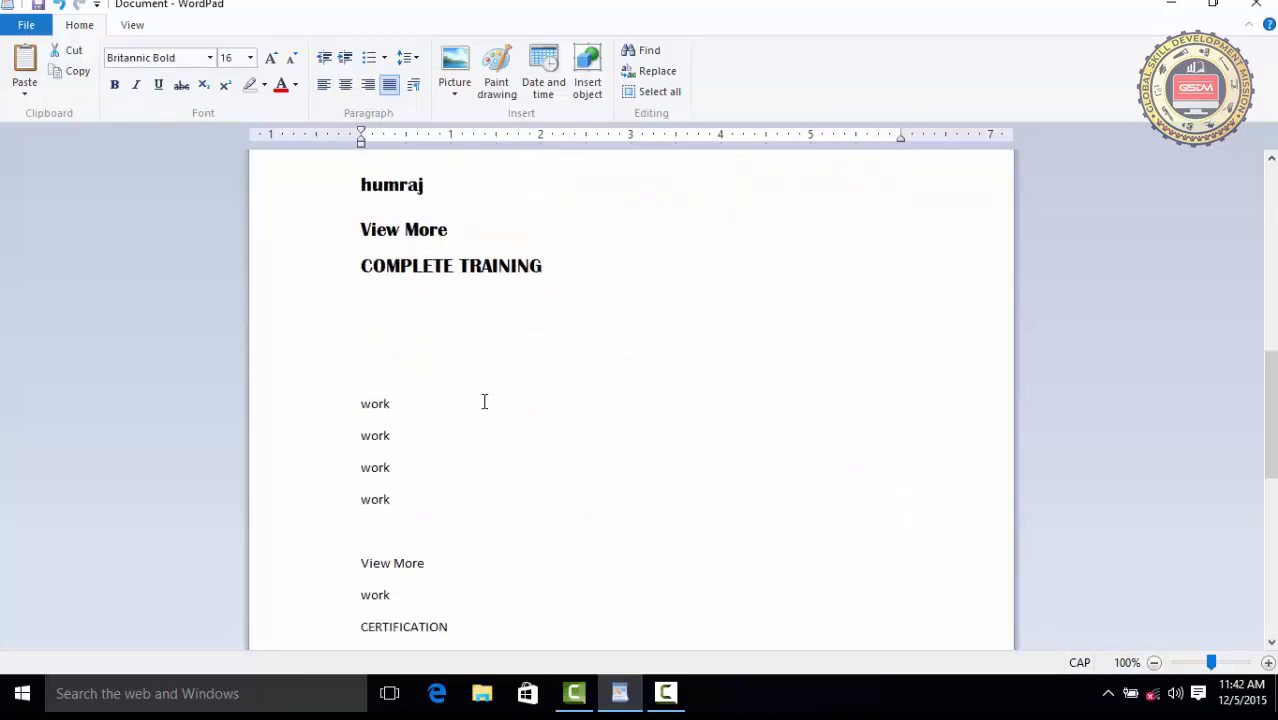
{"action": "left_click", "coordinate": [453, 339]}
{"action": "left_click", "coordinate": [24, 93]}
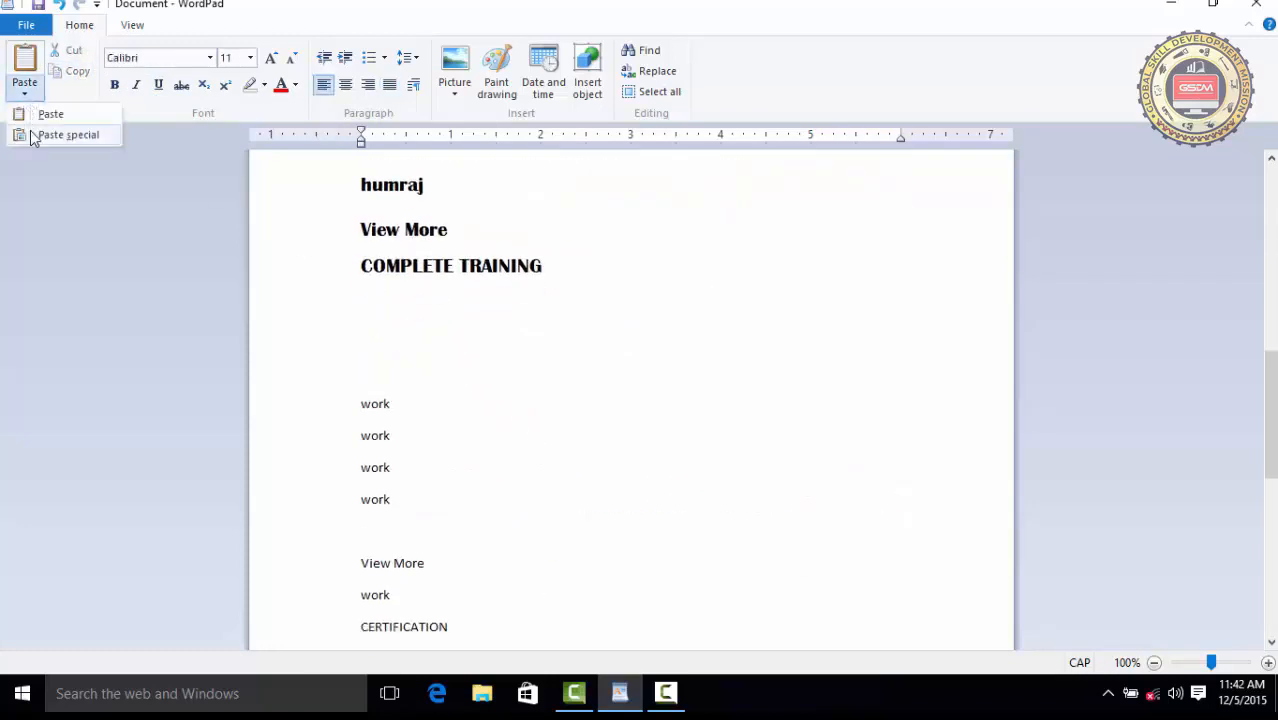
{"action": "left_click", "coordinate": [40, 134]}
{"action": "left_click", "coordinate": [545, 338]}
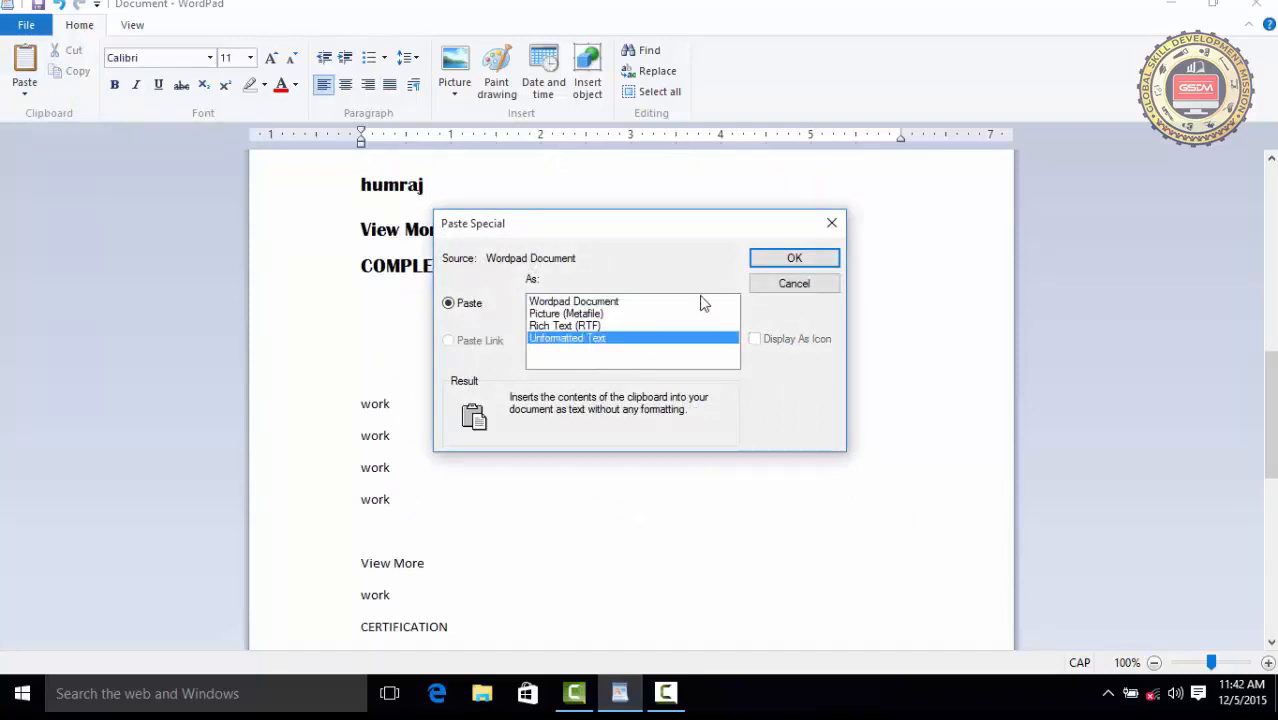
{"action": "left_click", "coordinate": [766, 258]}
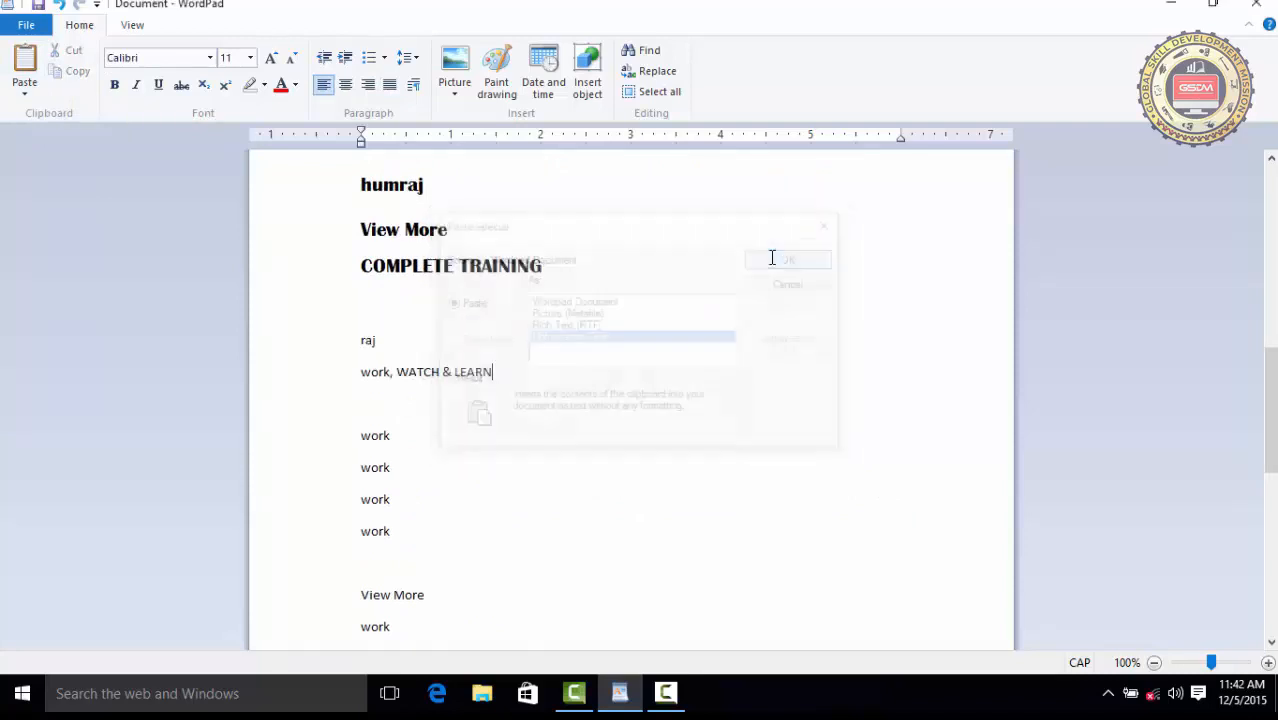